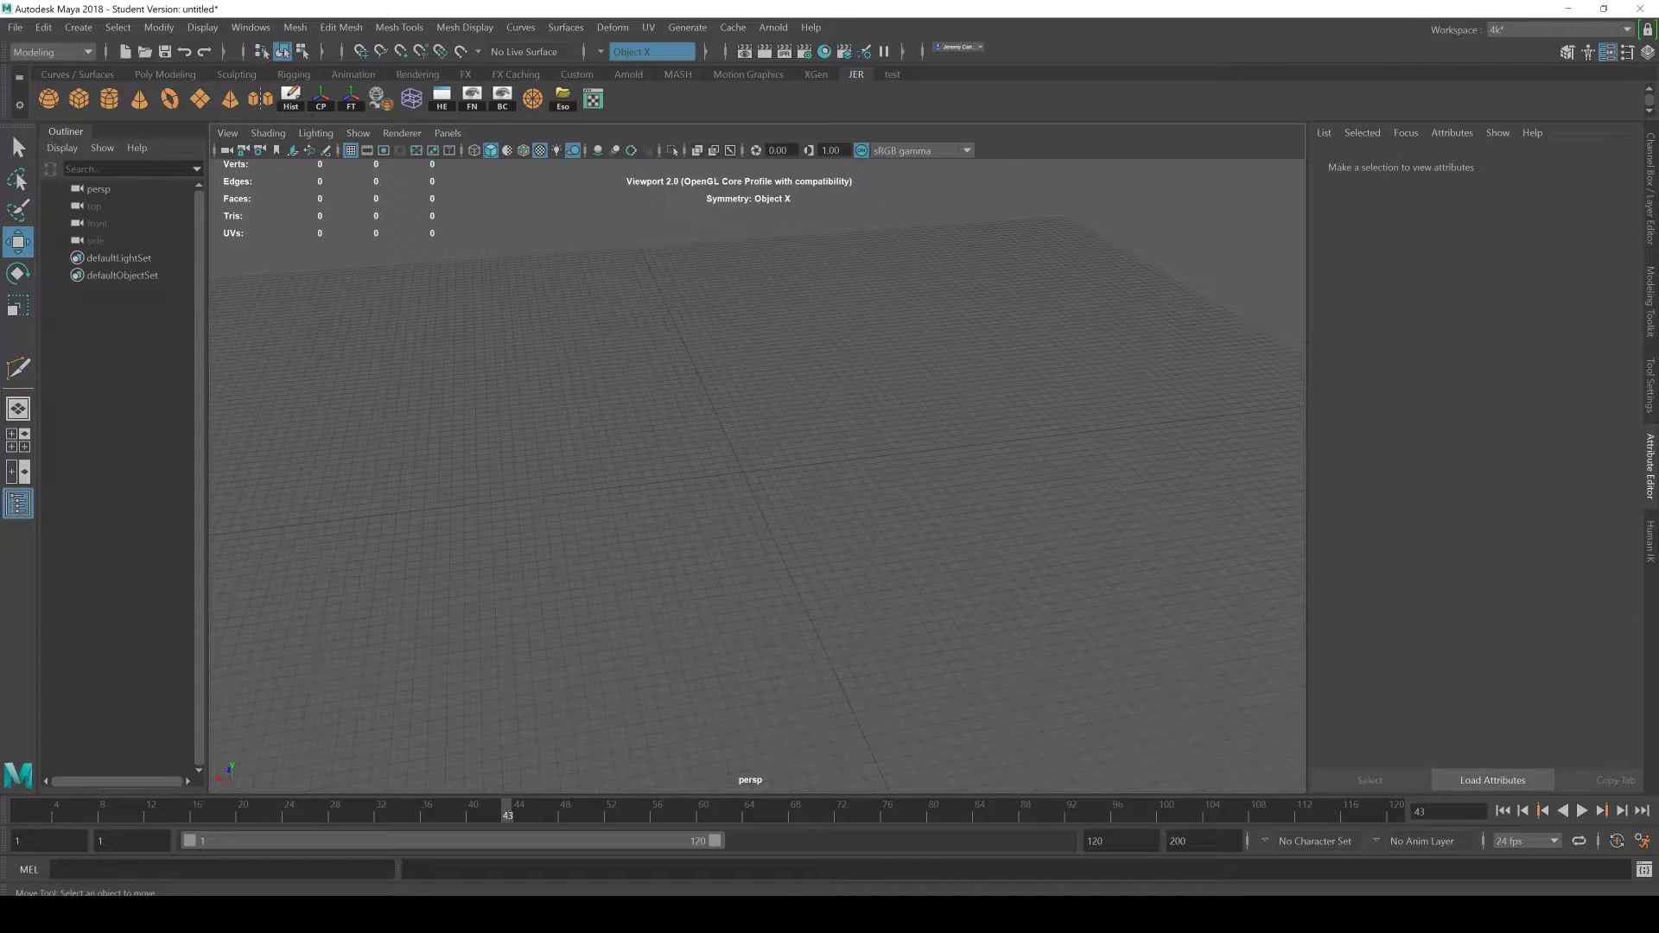
Step: Compare the Modeling, Rigging, FX and Animation menu sets, finishing with the Modeling set active
{"action": "left_click", "coordinate": [203, 27]}
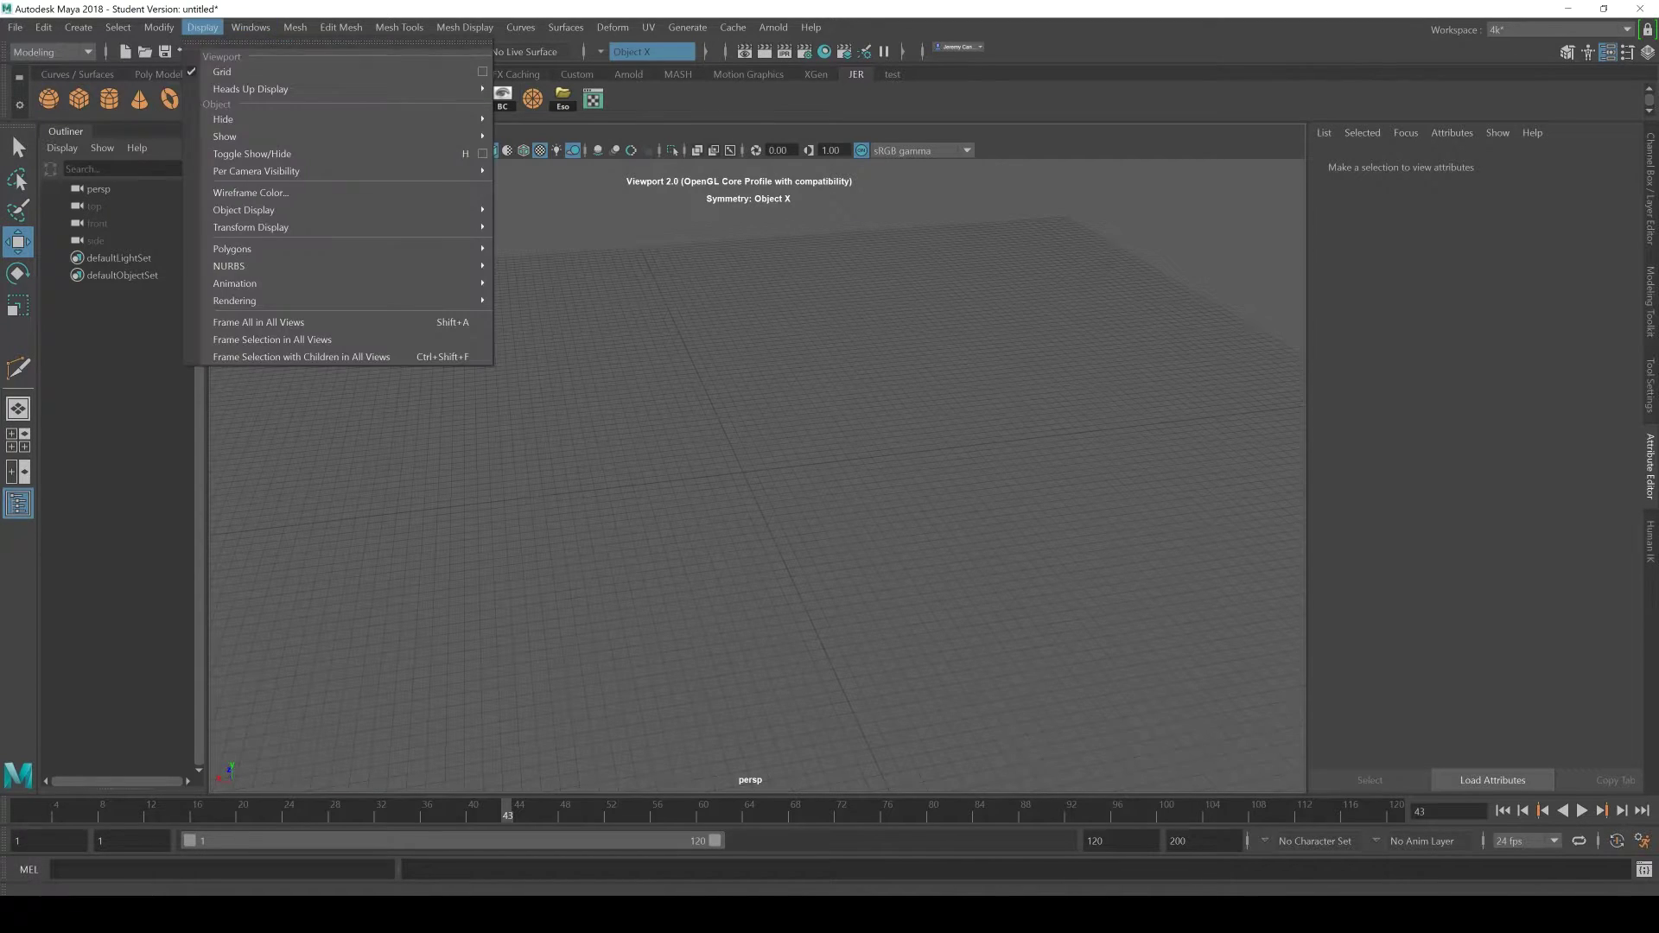
{"action": "left_click", "coordinate": [202, 27]}
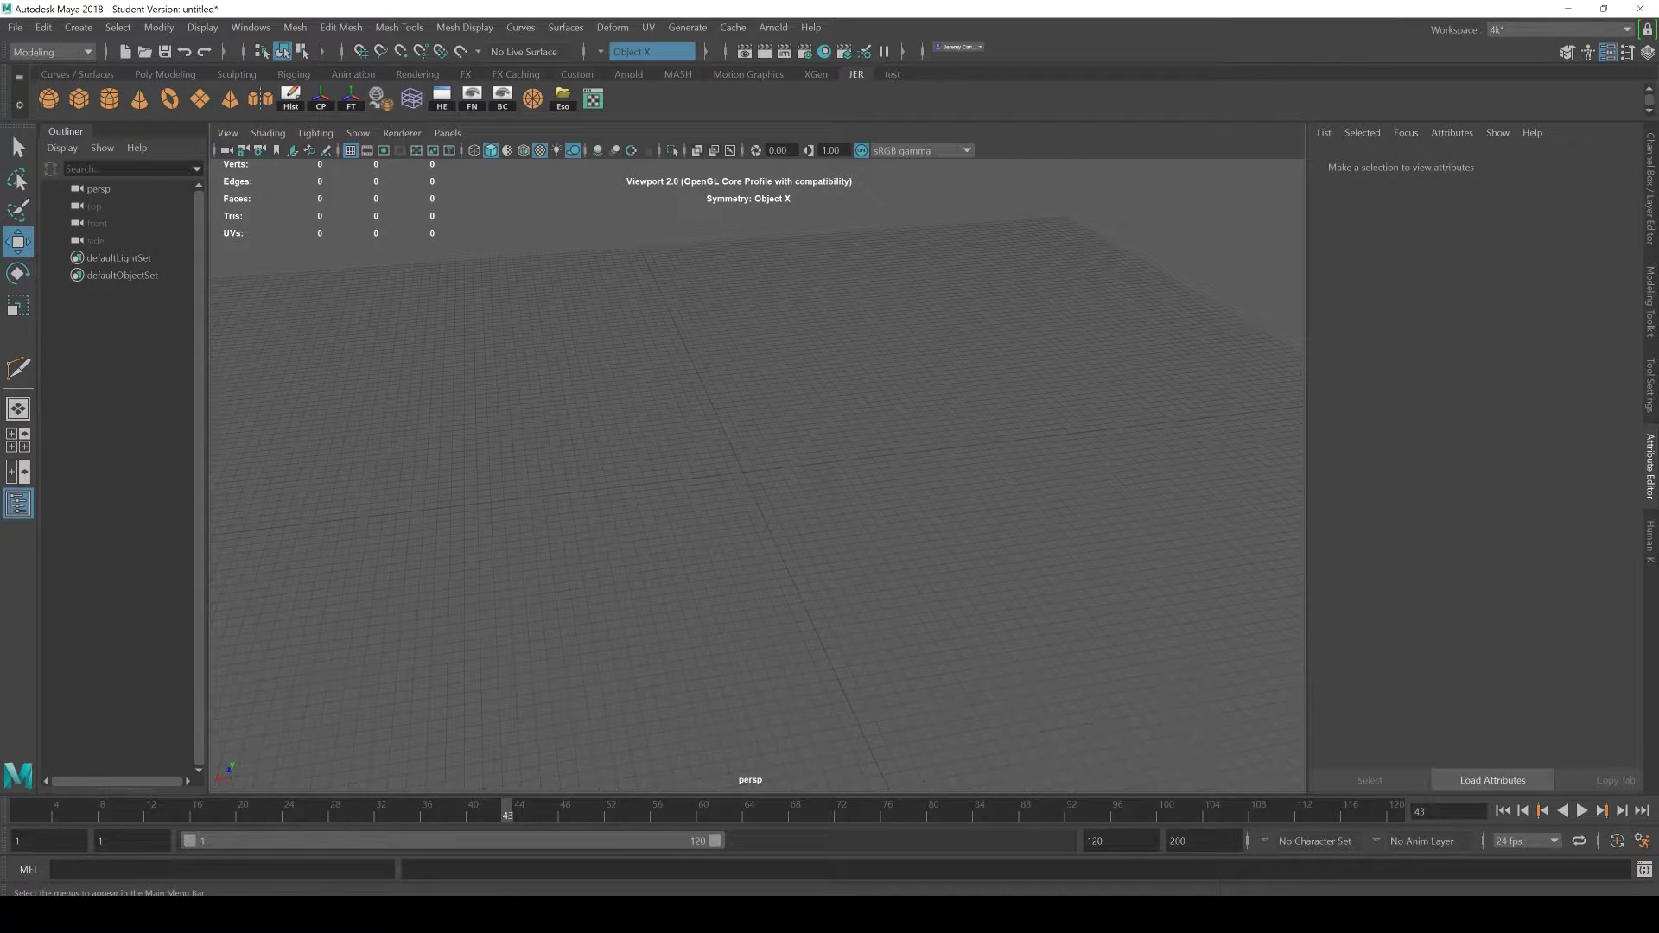
{"action": "left_click", "coordinate": [52, 52]}
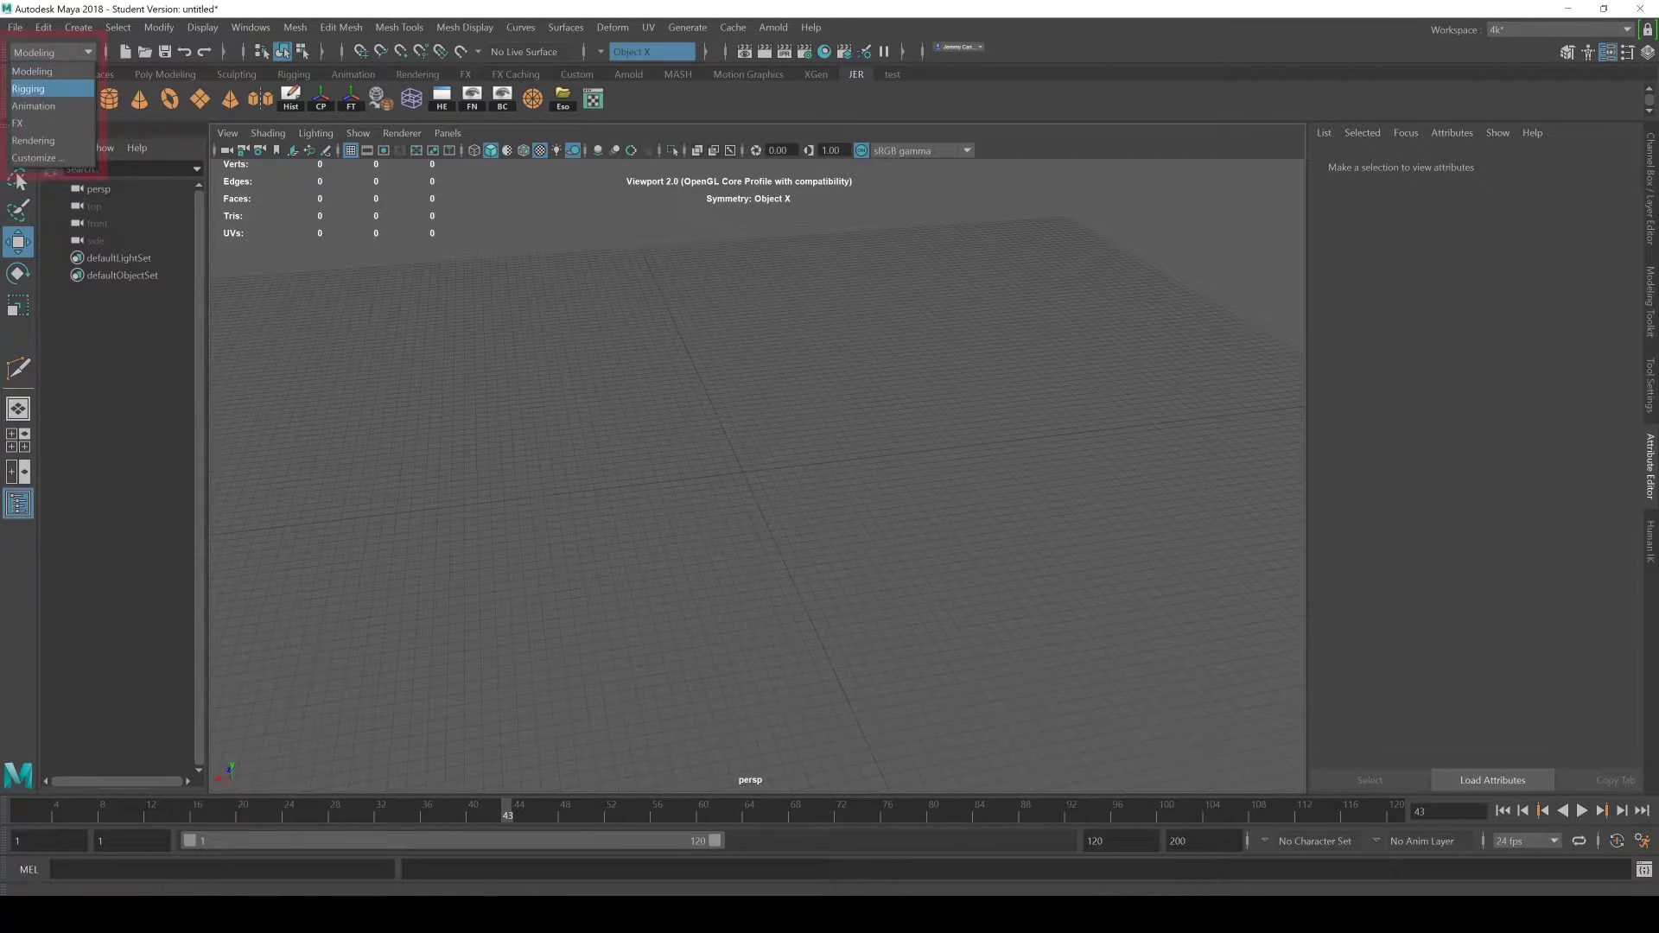
{"action": "left_click", "coordinate": [52, 71]}
{"action": "left_click", "coordinate": [52, 52]}
{"action": "left_click", "coordinate": [52, 88]}
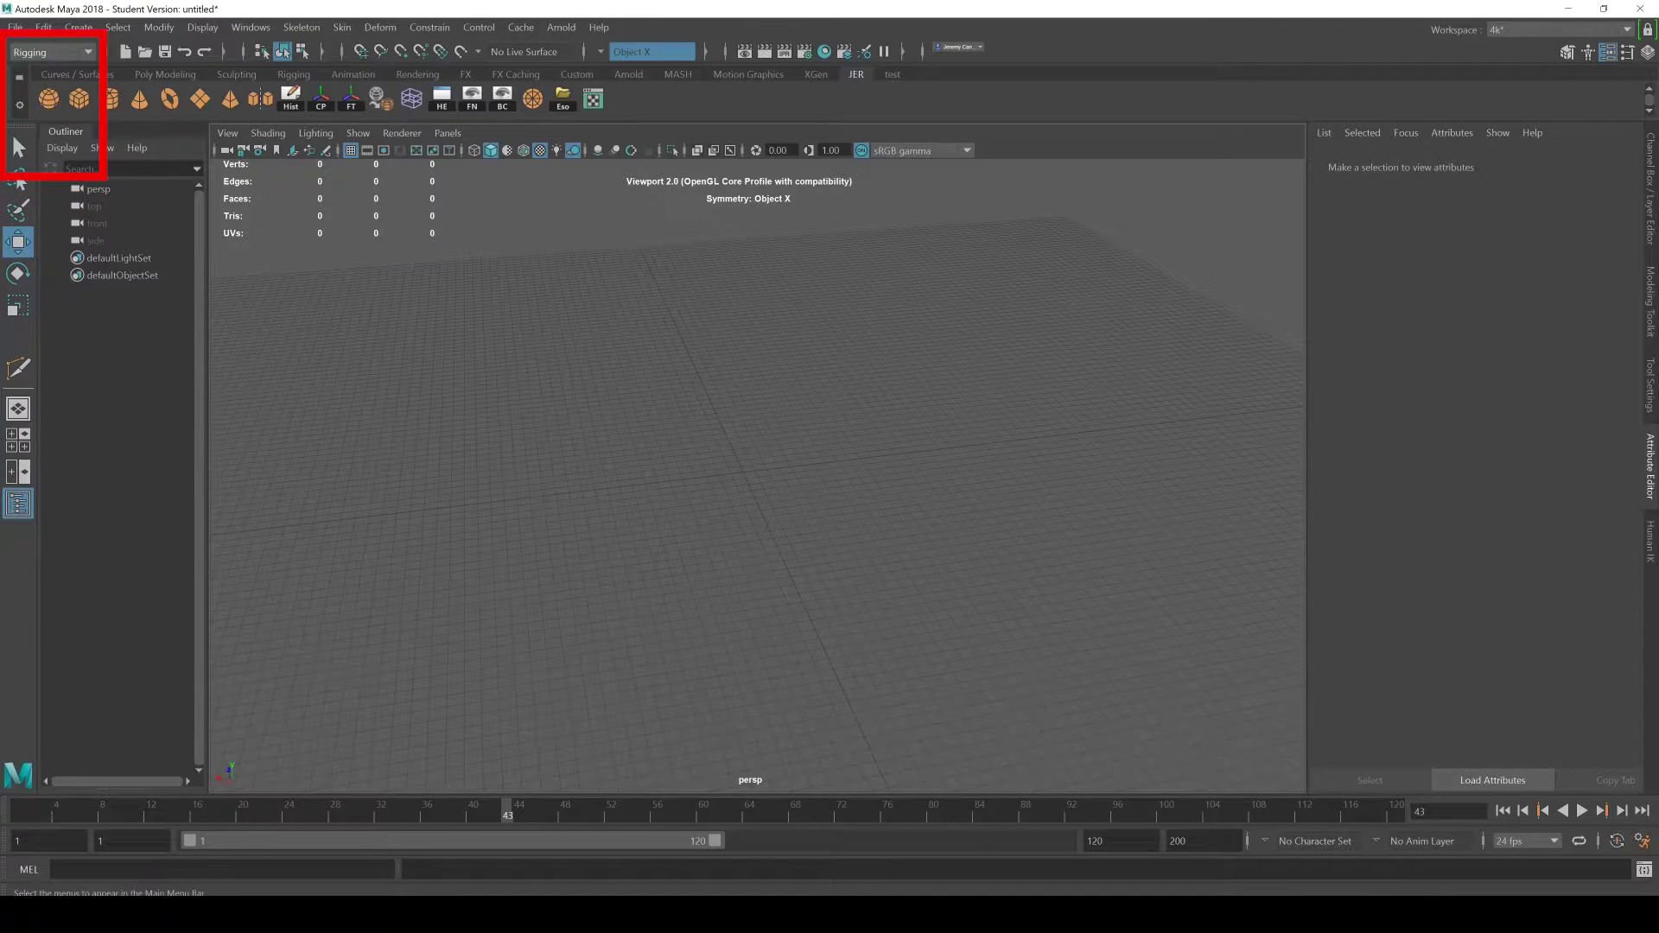
{"action": "left_click", "coordinate": [52, 52]}
{"action": "left_click", "coordinate": [52, 122]}
{"action": "left_click", "coordinate": [52, 52]}
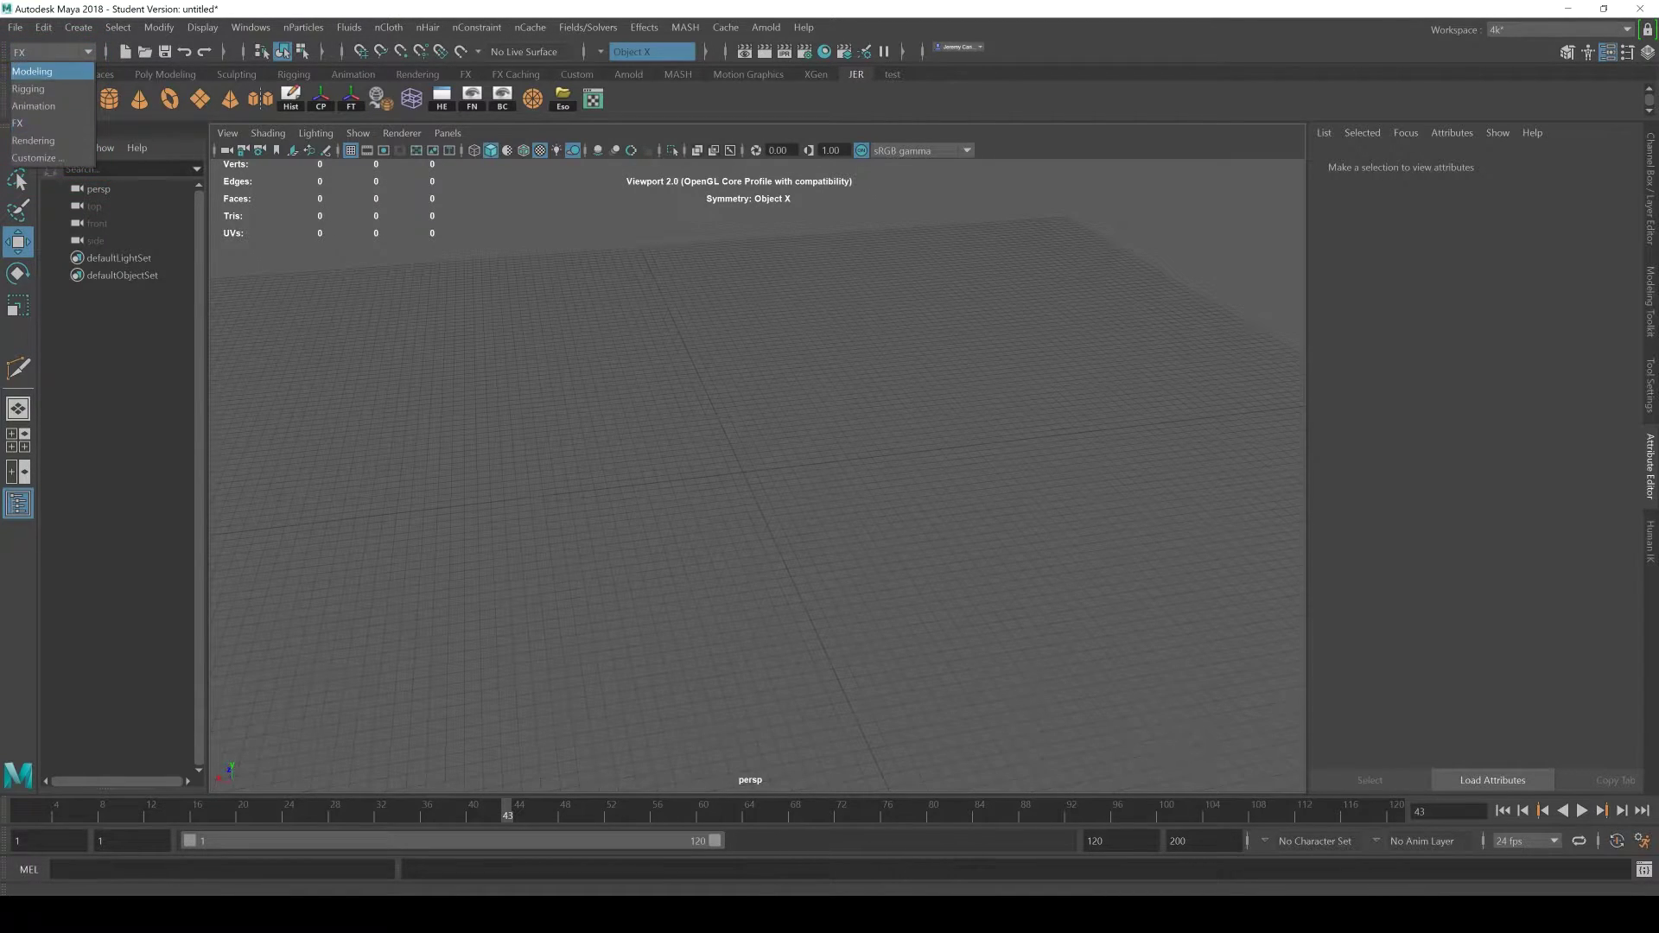
{"action": "left_click", "coordinate": [32, 71]}
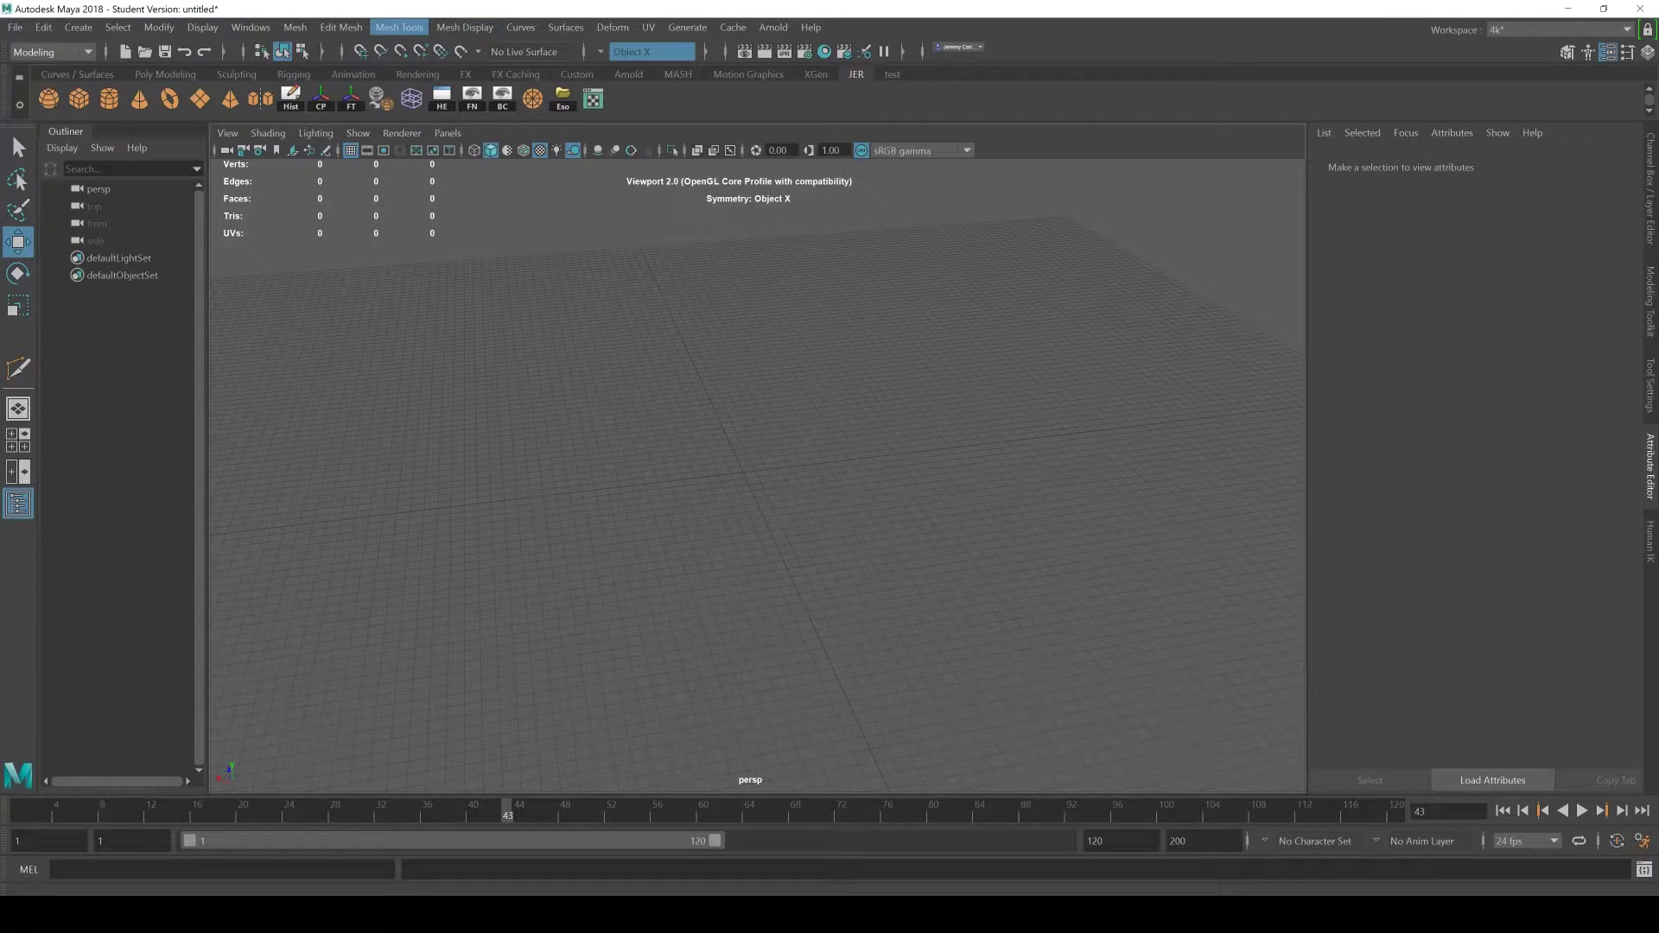
{"action": "left_click", "coordinate": [52, 52]}
{"action": "left_click", "coordinate": [32, 85]}
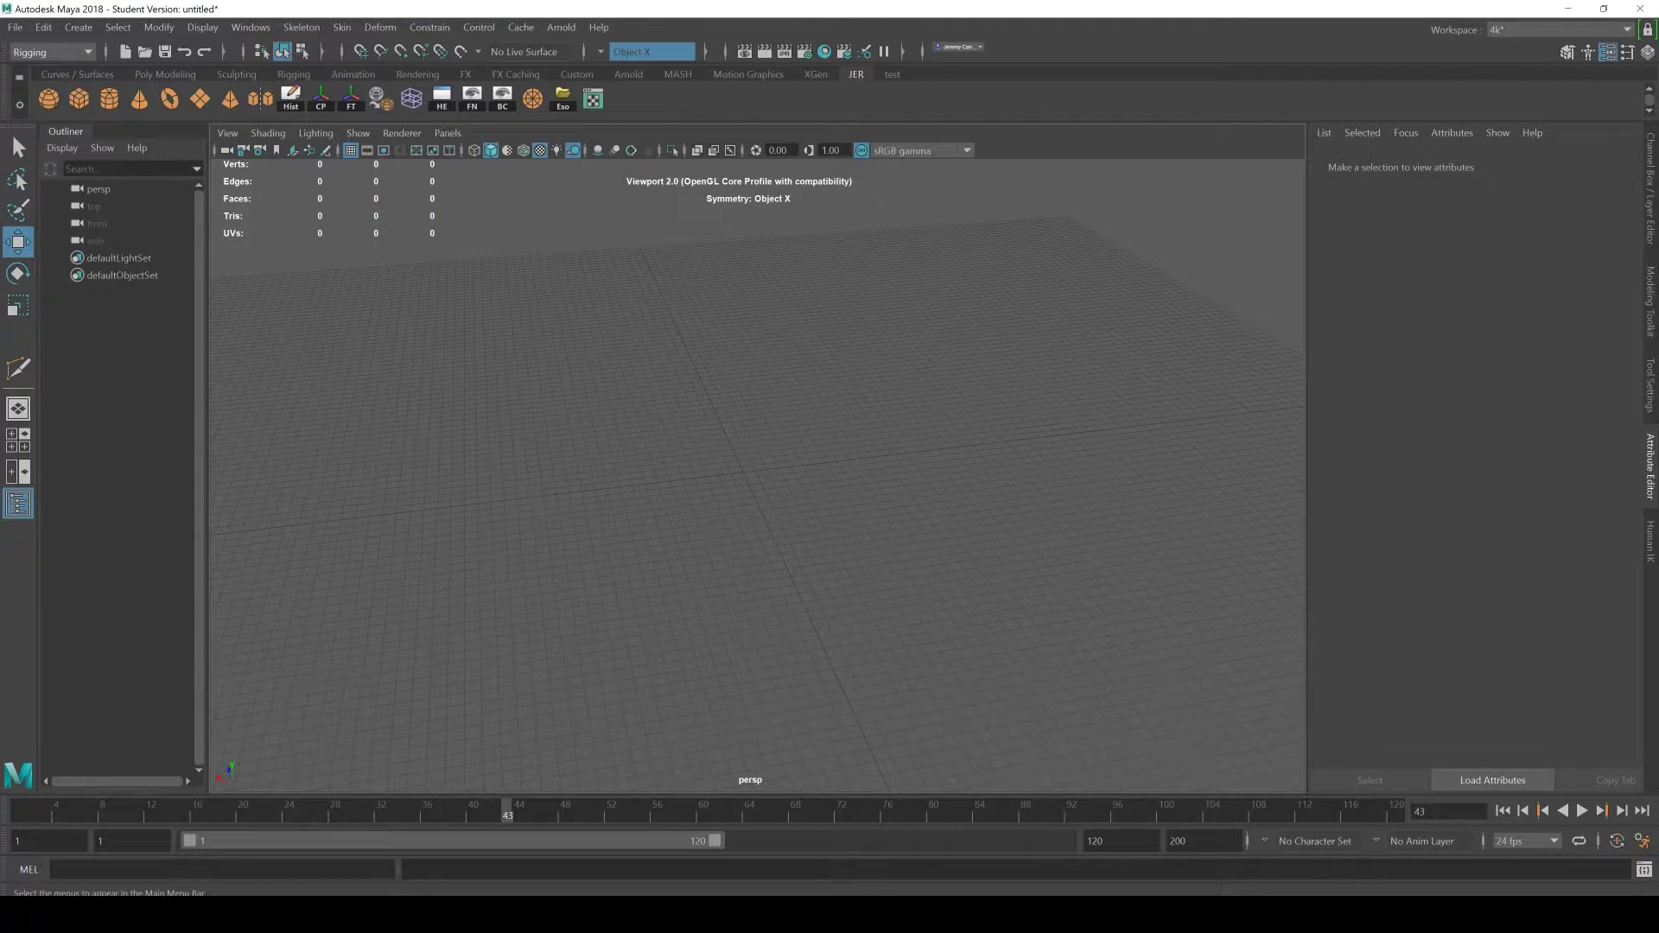
{"action": "left_click", "coordinate": [52, 51]}
{"action": "left_click", "coordinate": [33, 105]}
{"action": "left_click", "coordinate": [52, 52]}
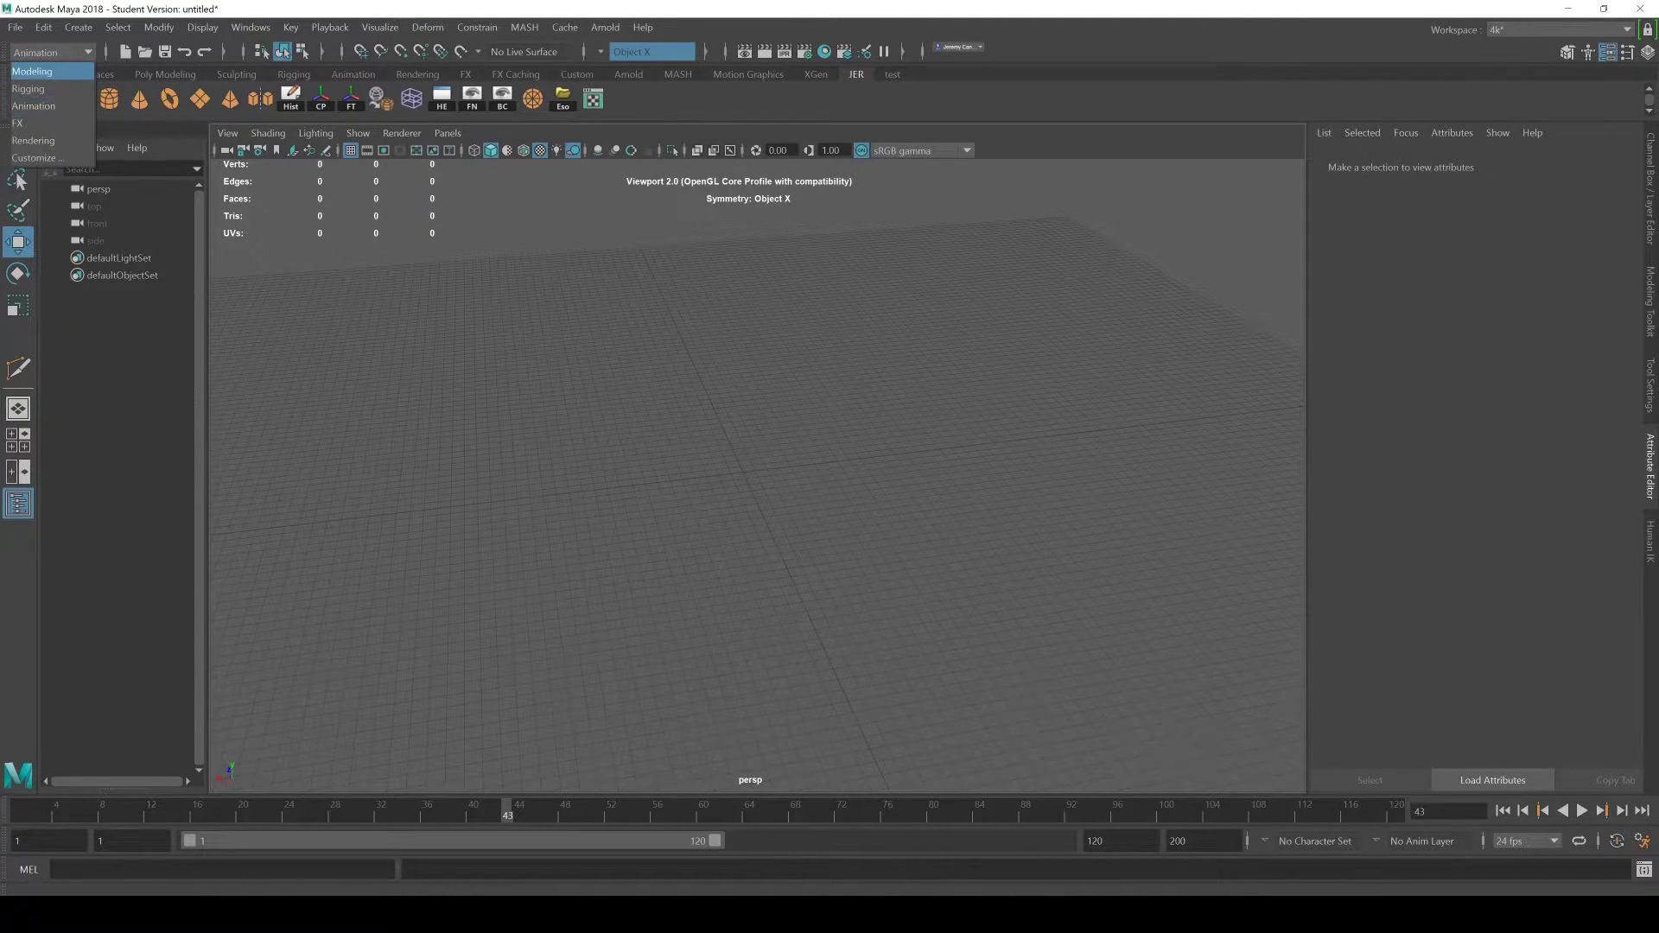
{"action": "left_click", "coordinate": [32, 70]}
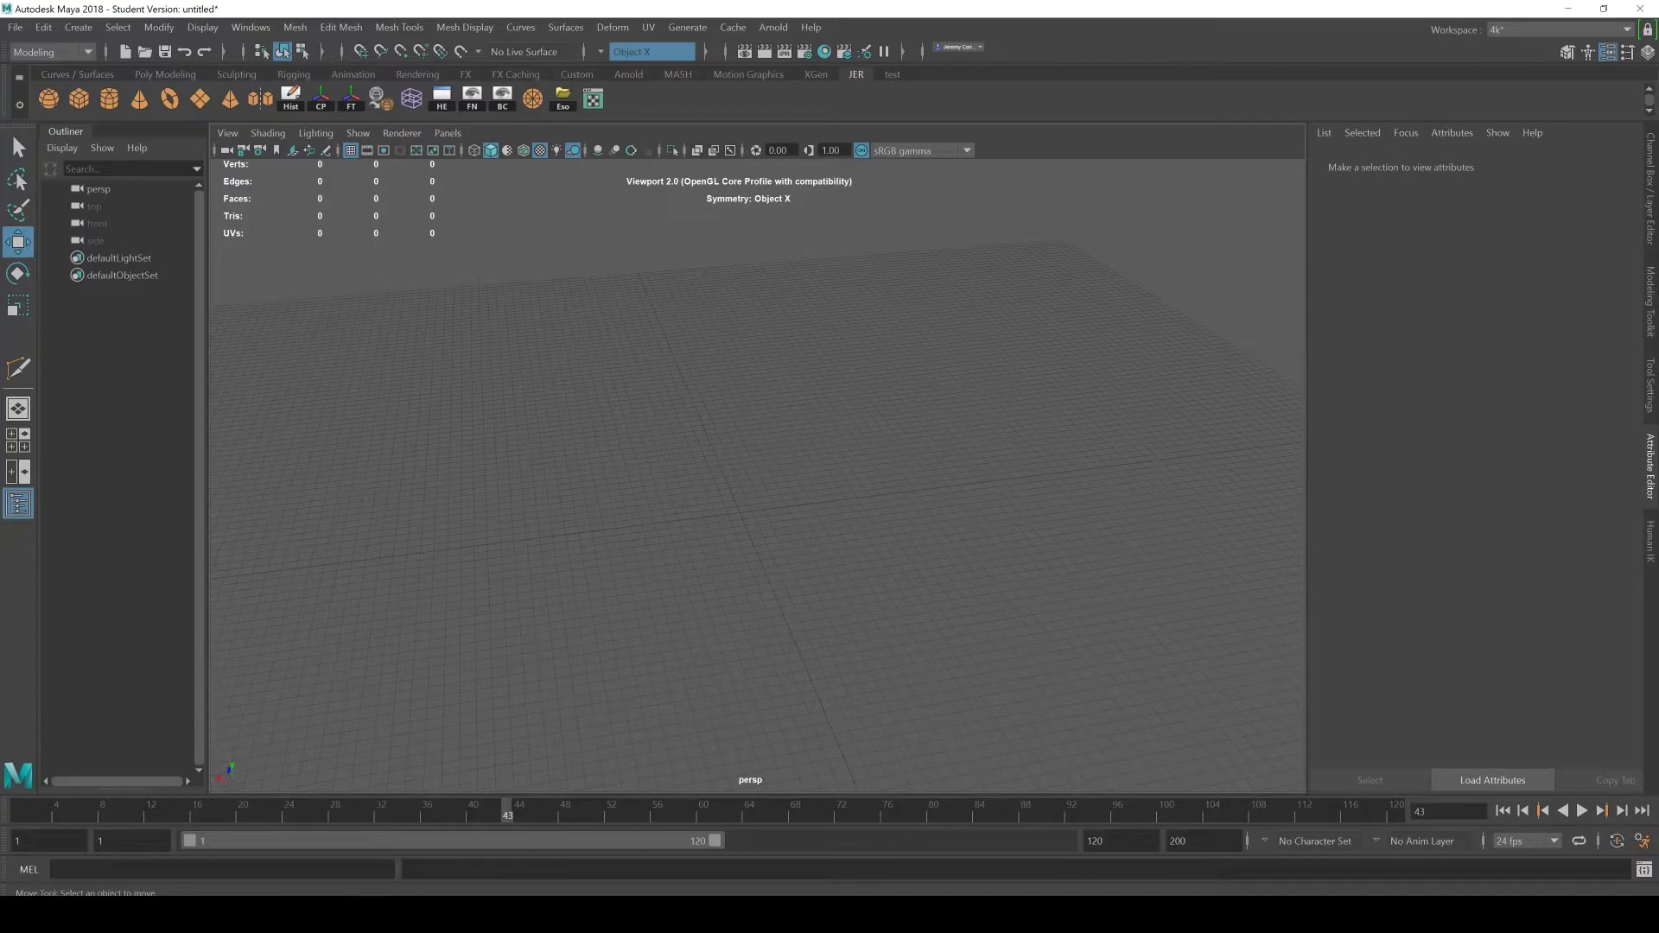
Step: Compare perspective viewport navigation in Maya and 3ds Max, finishing back in Maya
{"action": "left_click_drag", "start_coordinate": [750, 484], "coordinate": [837, 469], "text": "alt"}
{"action": "key", "text": "alt+Tab"}
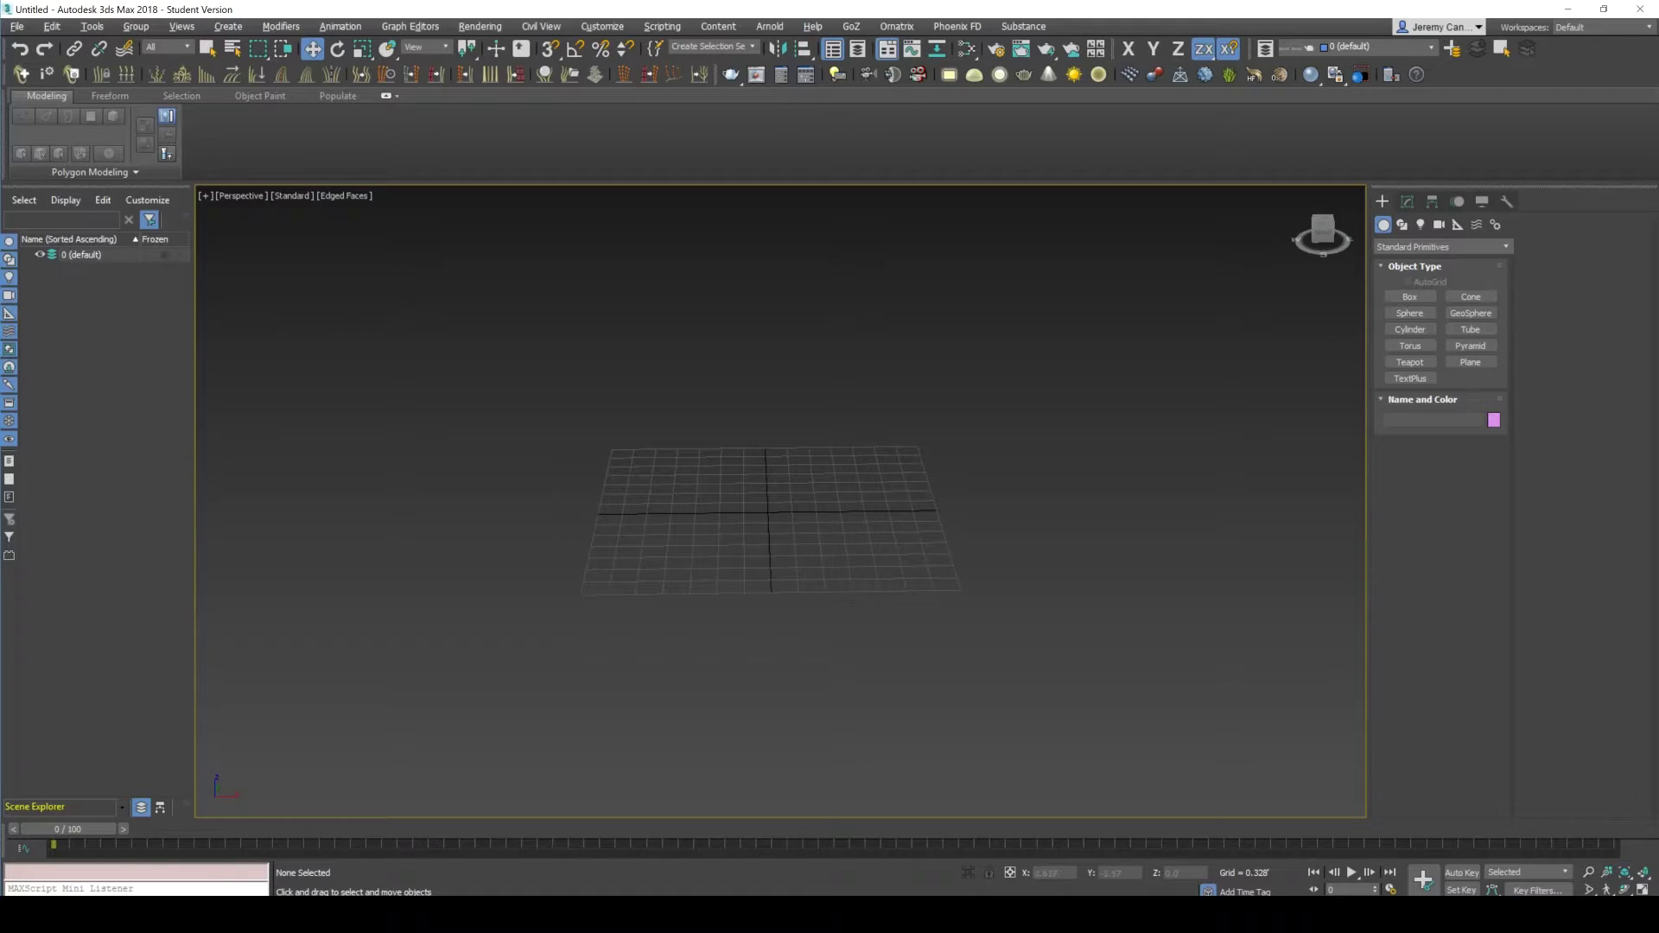
{"action": "middle_click_drag", "start_coordinate": [781, 501], "coordinate": [737, 493], "text": "alt"}
{"action": "middle_click_drag", "start_coordinate": [737, 492], "coordinate": [771, 571]}
{"action": "key", "text": "alt+Tab"}
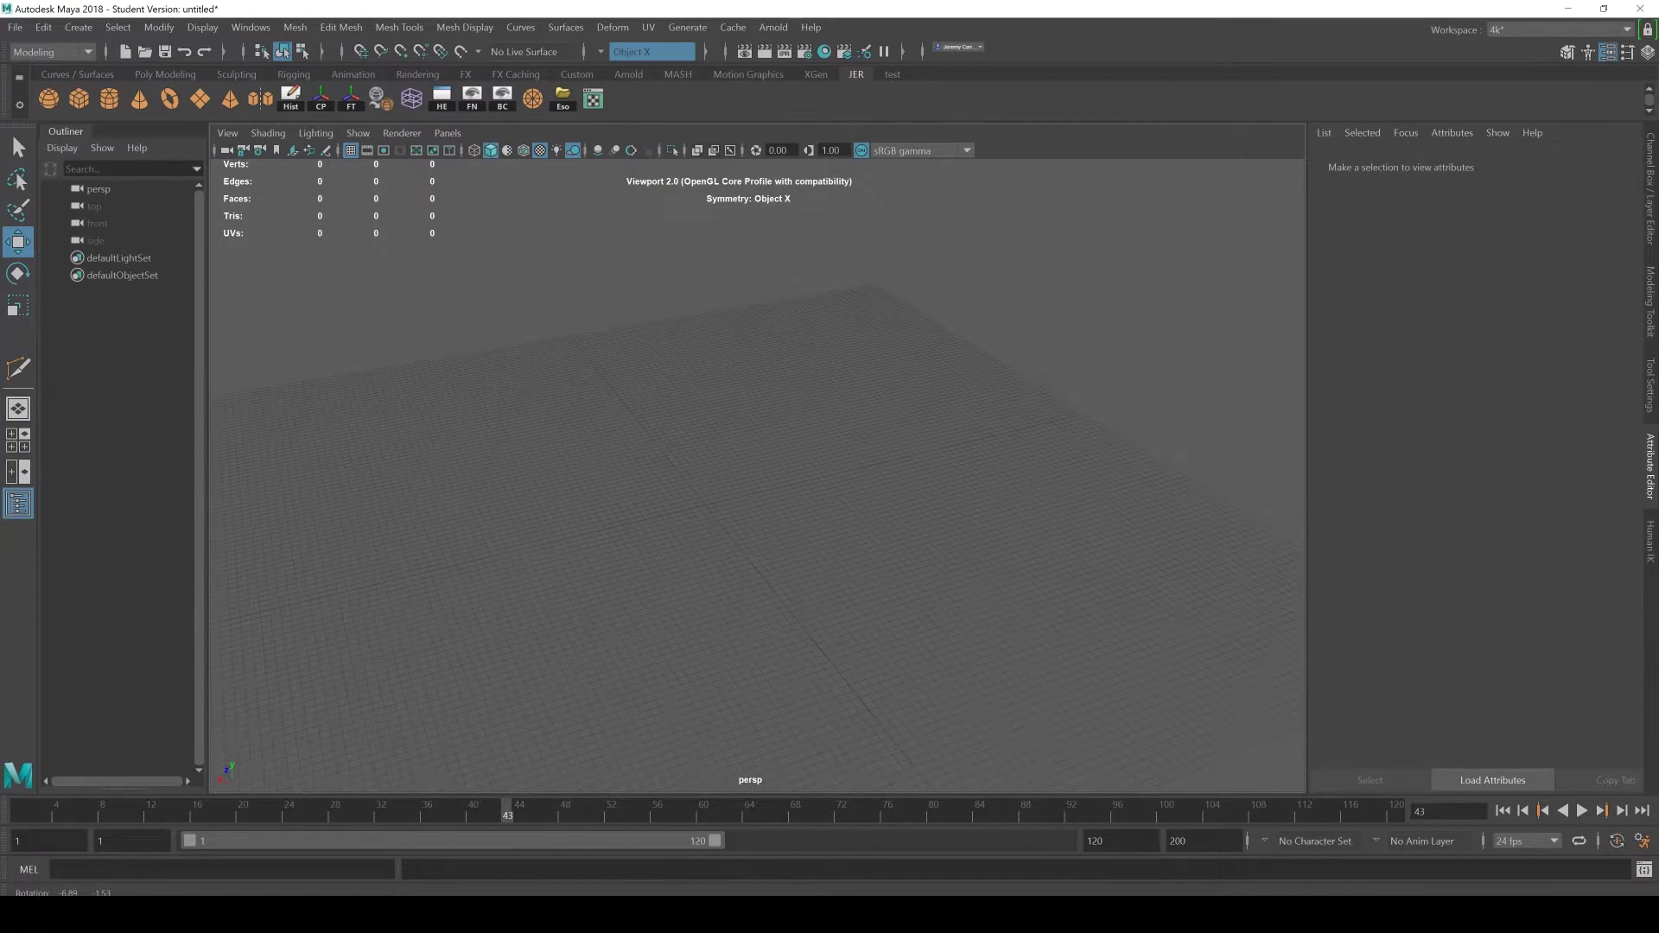
Step: Change the 3D view's background color to bright yellow in the color settings
{"action": "left_click", "coordinate": [464, 27]}
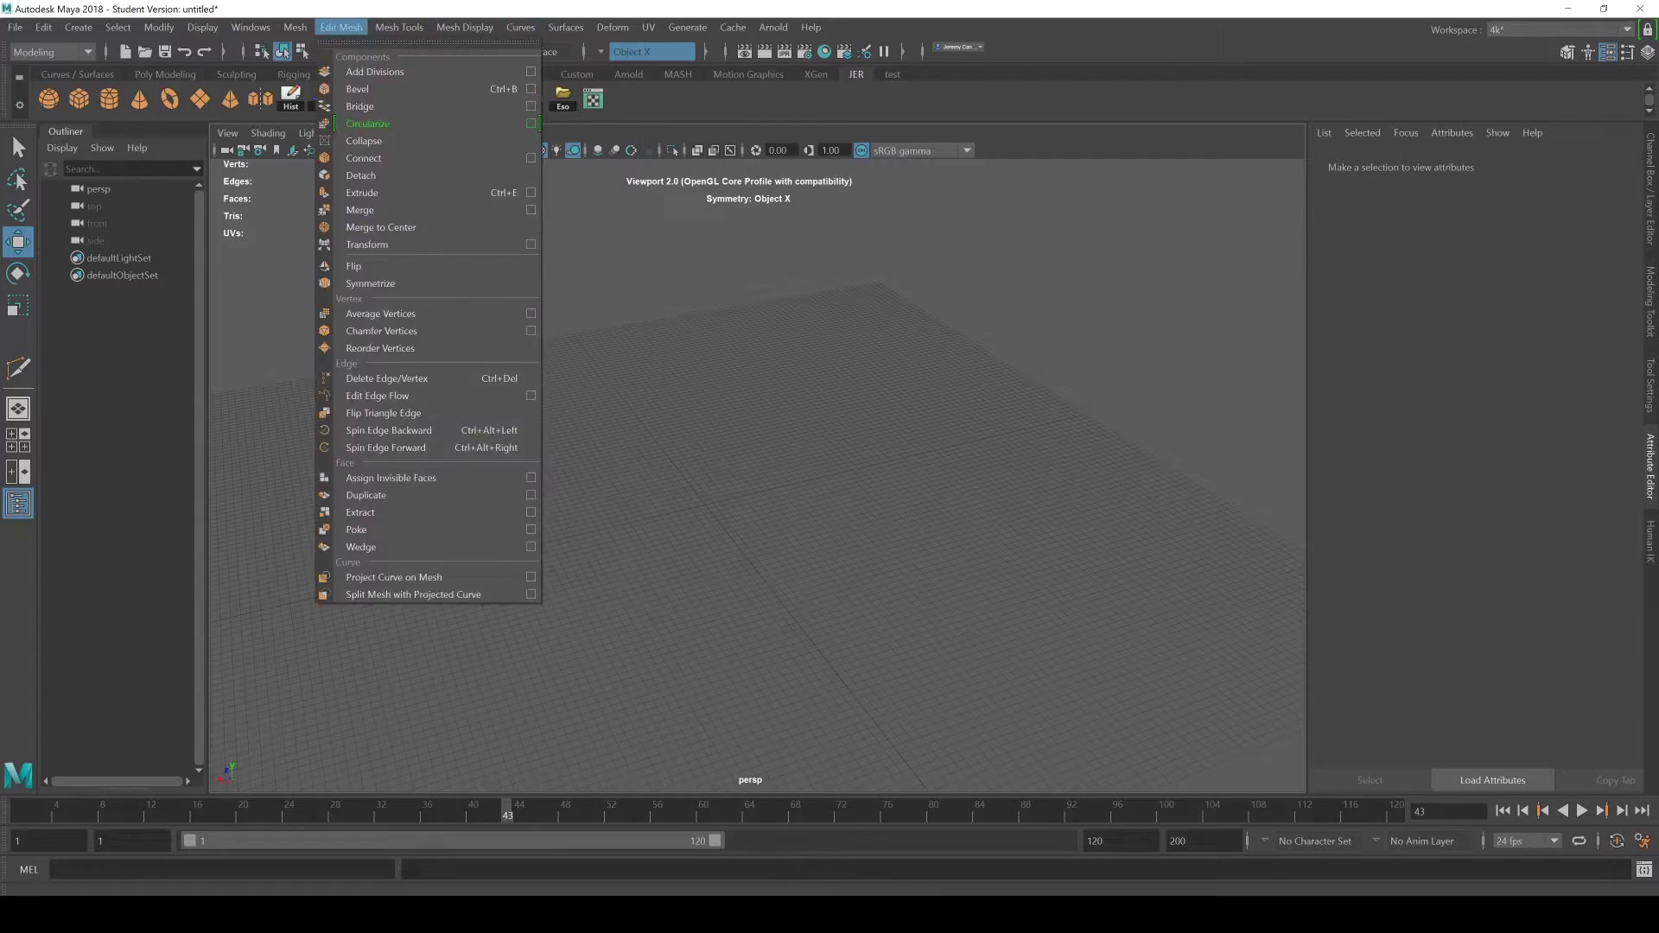
{"action": "mouse_move", "coordinate": [250, 27]}
{"action": "mouse_move", "coordinate": [300, 193]}
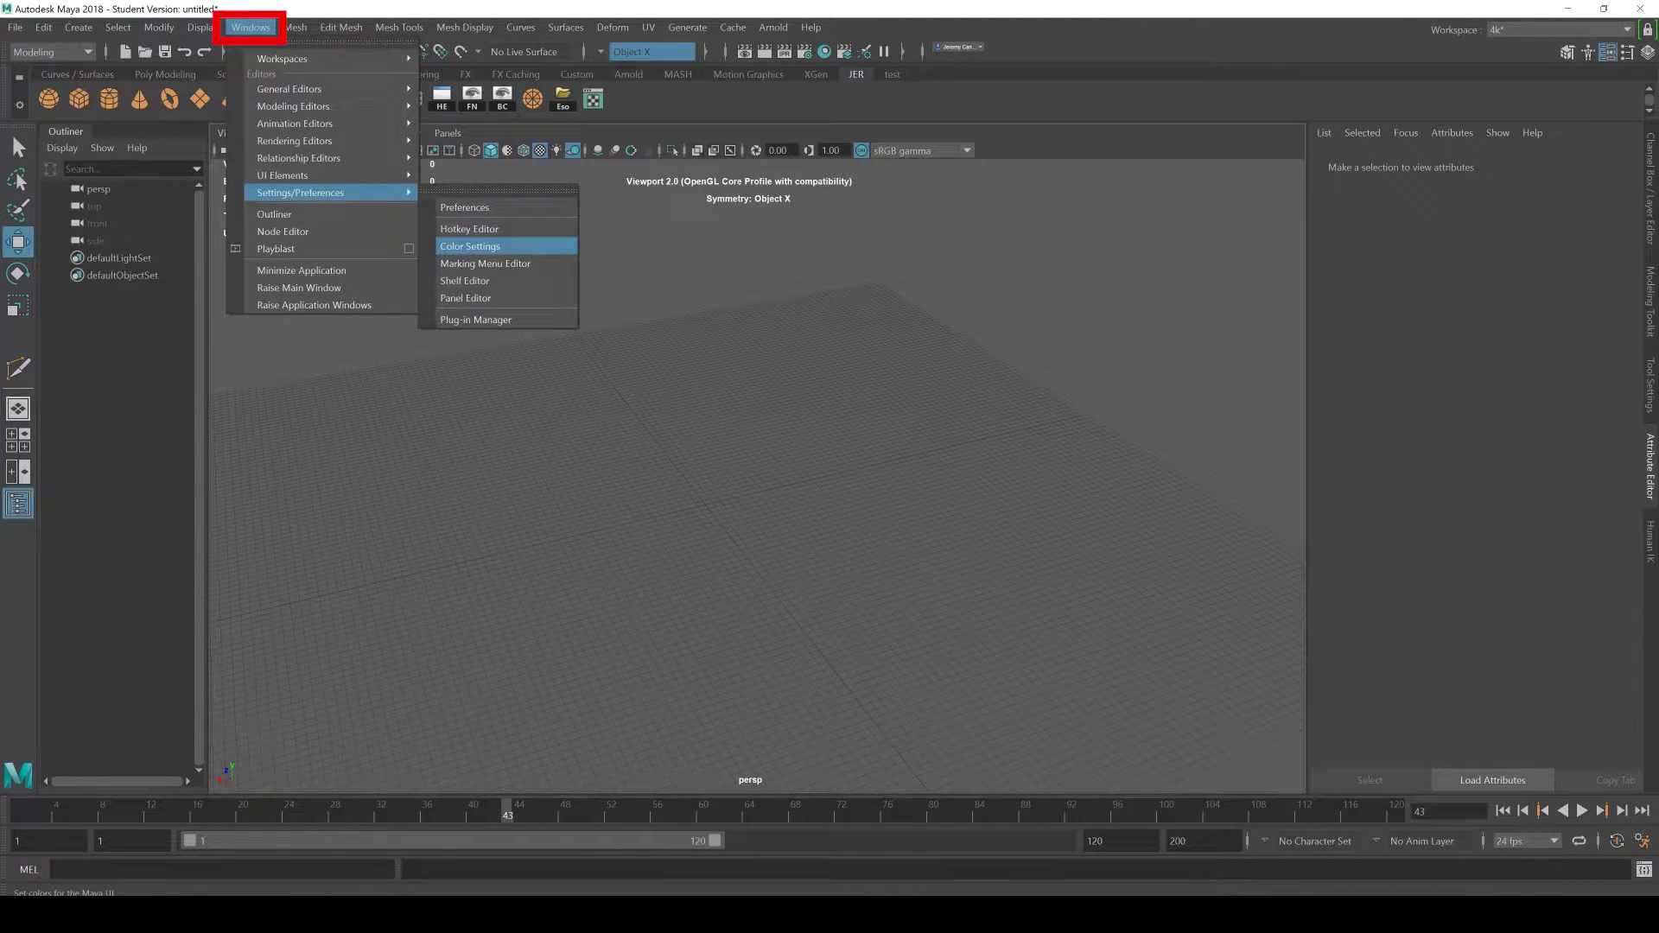
{"action": "left_click", "coordinate": [506, 246]}
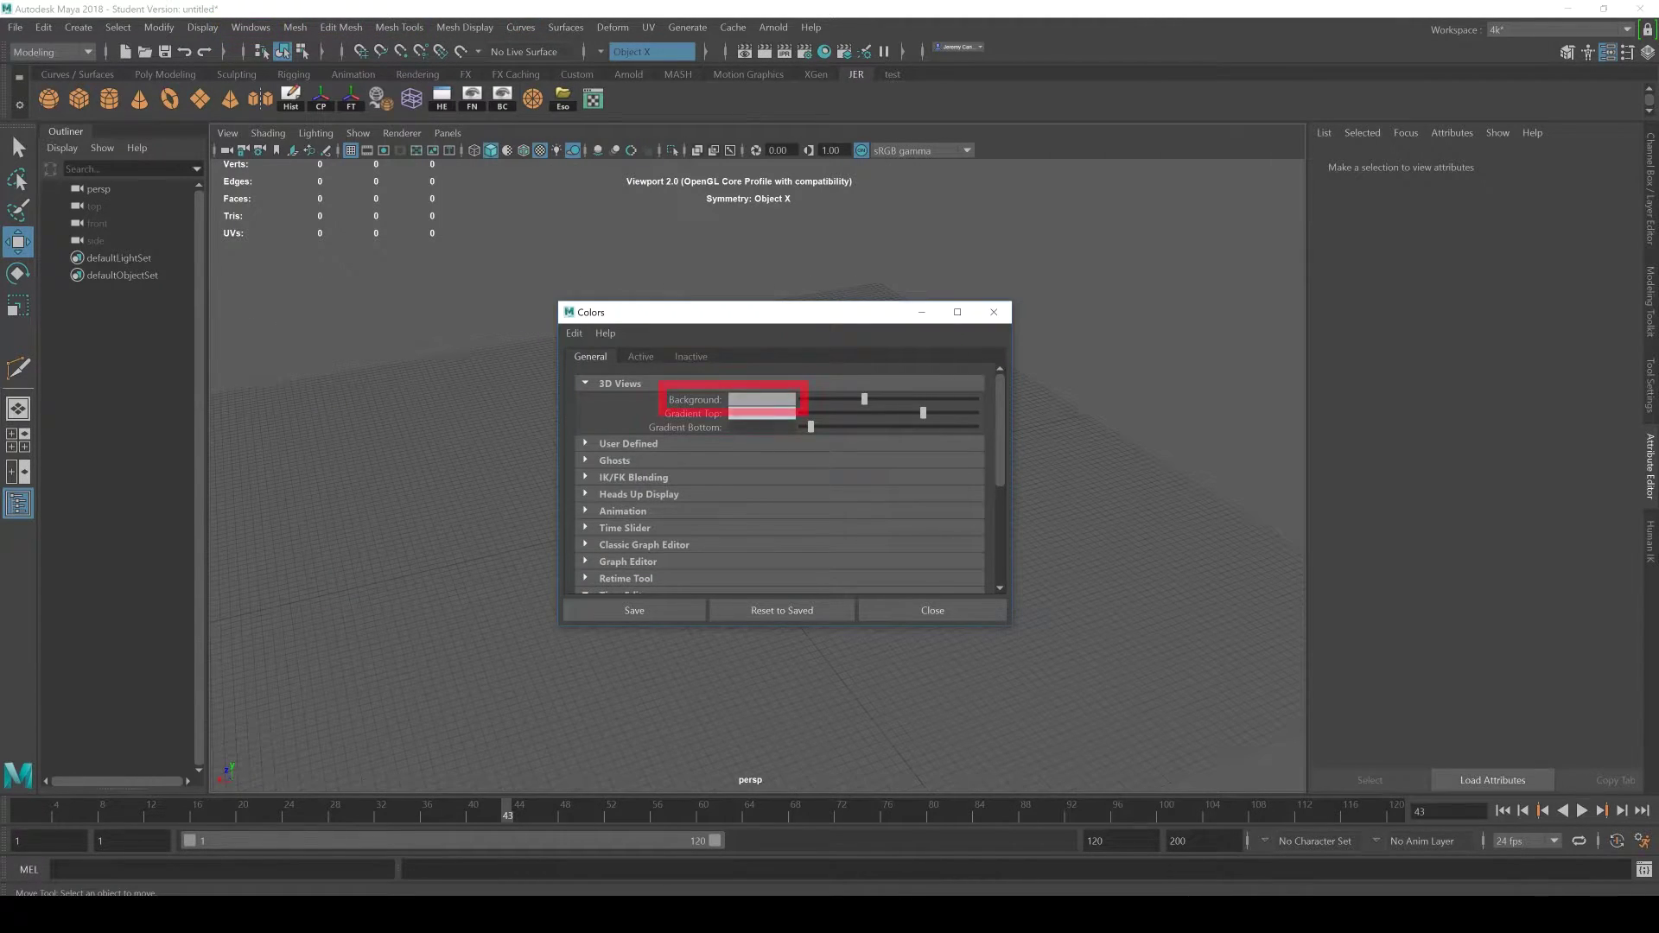
{"action": "left_click", "coordinate": [761, 399]}
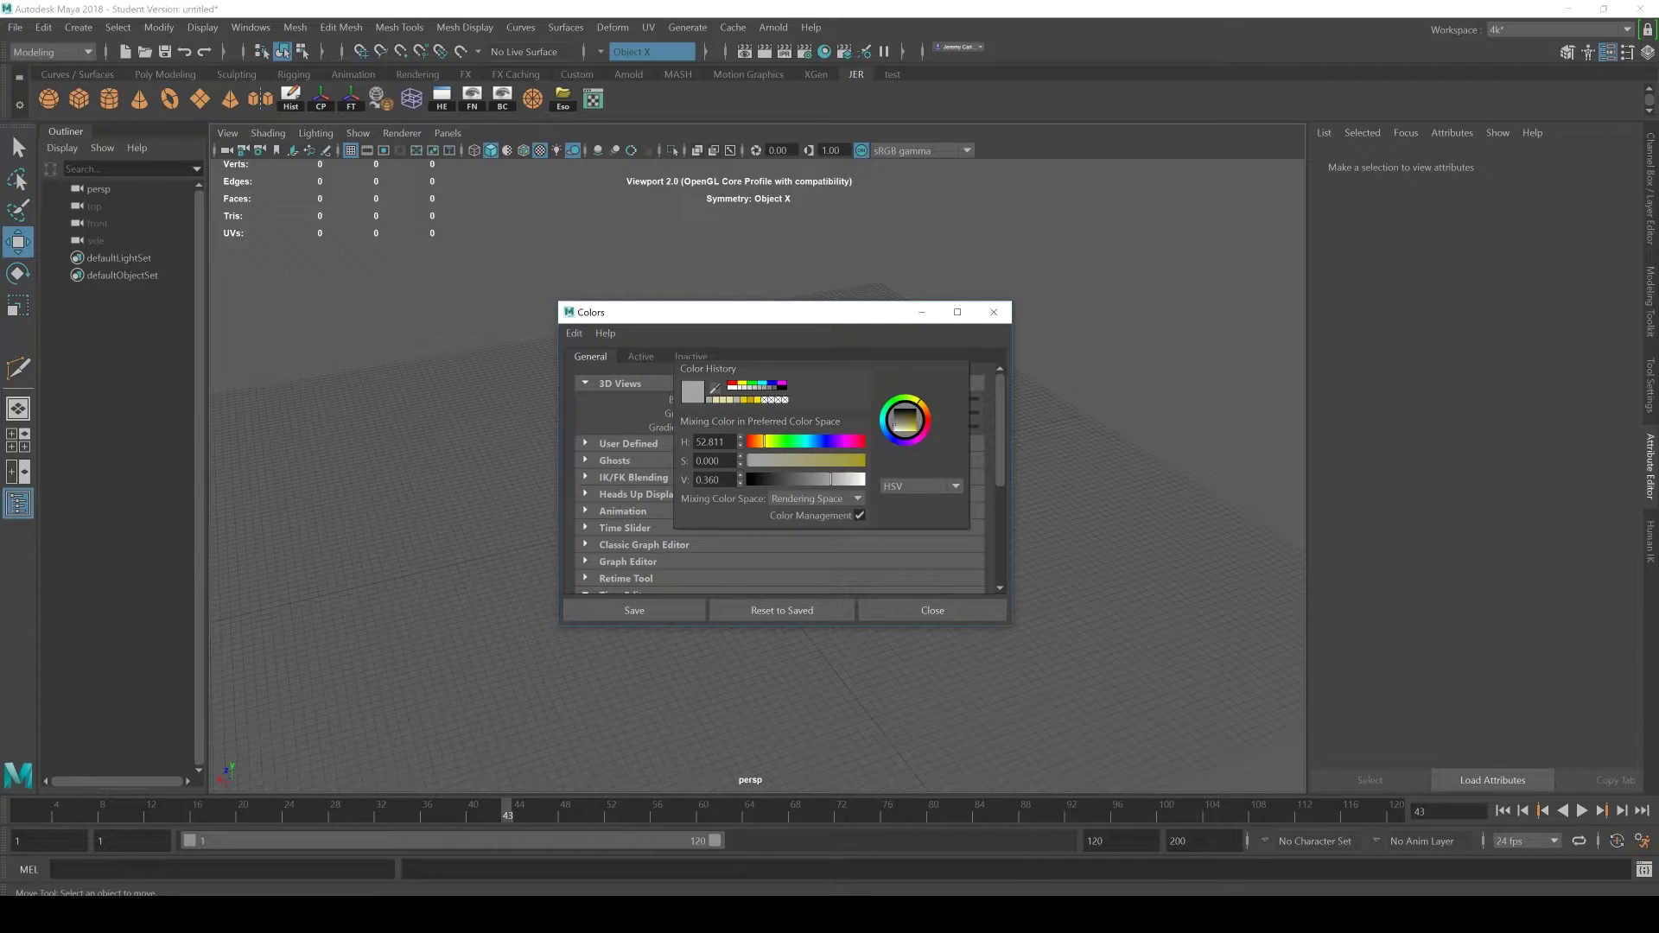
{"action": "left_click_drag", "start_coordinate": [768, 441], "coordinate": [783, 442]}
{"action": "left_click", "coordinate": [857, 461]}
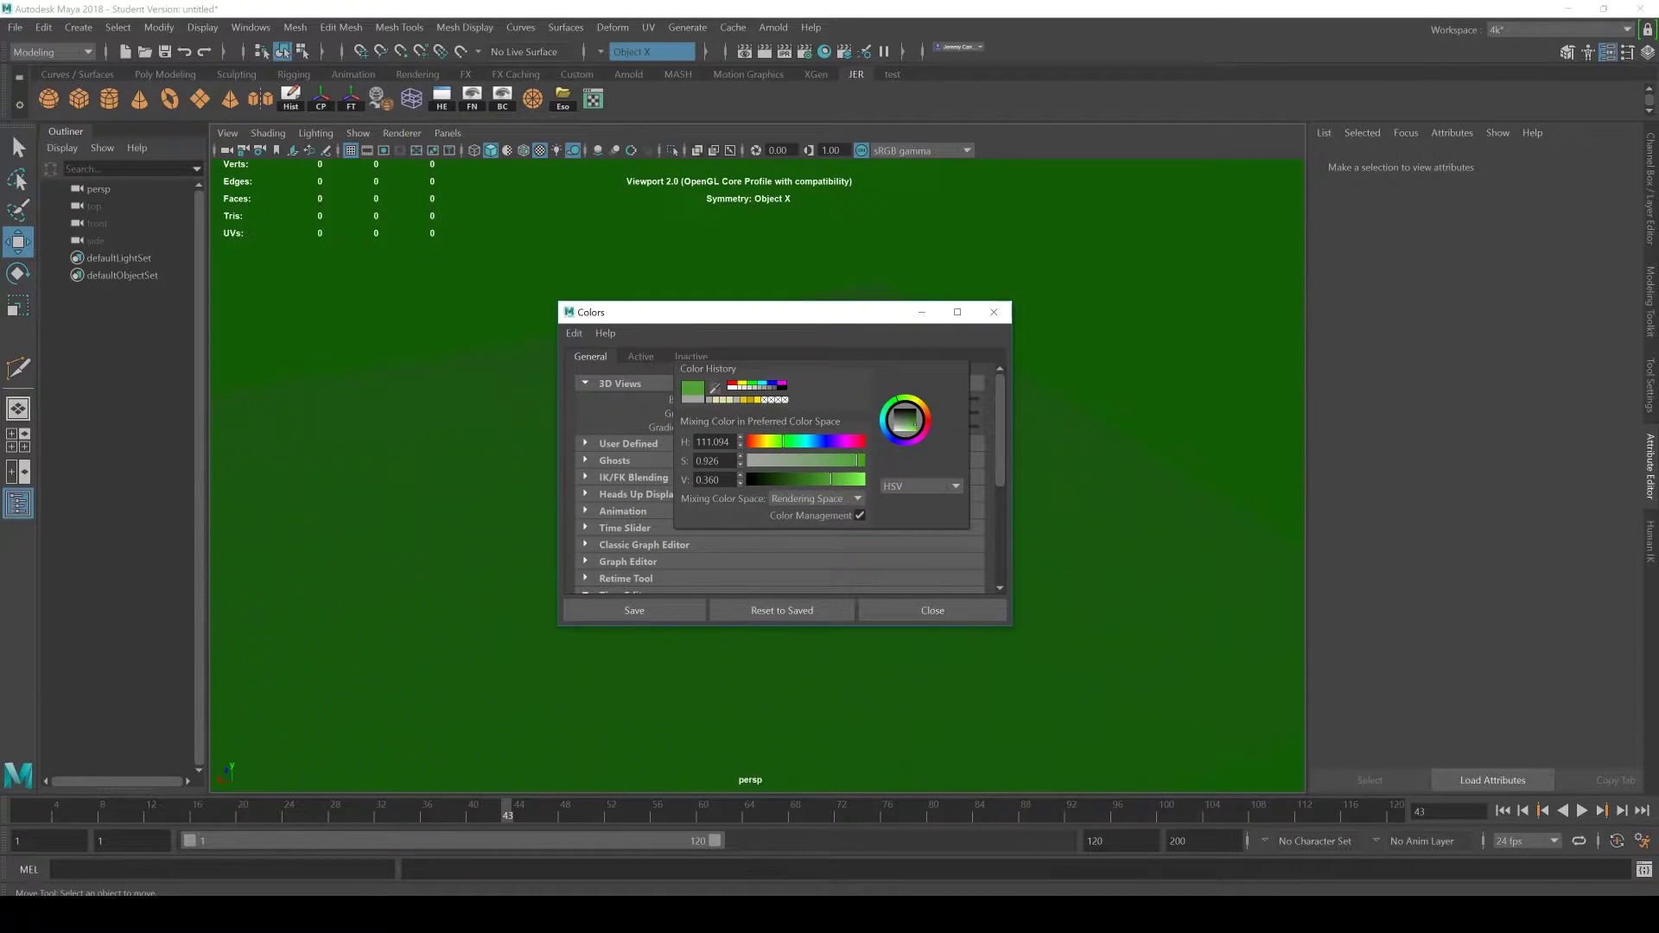
{"action": "left_click", "coordinate": [765, 442]}
{"action": "left_click", "coordinate": [857, 479]}
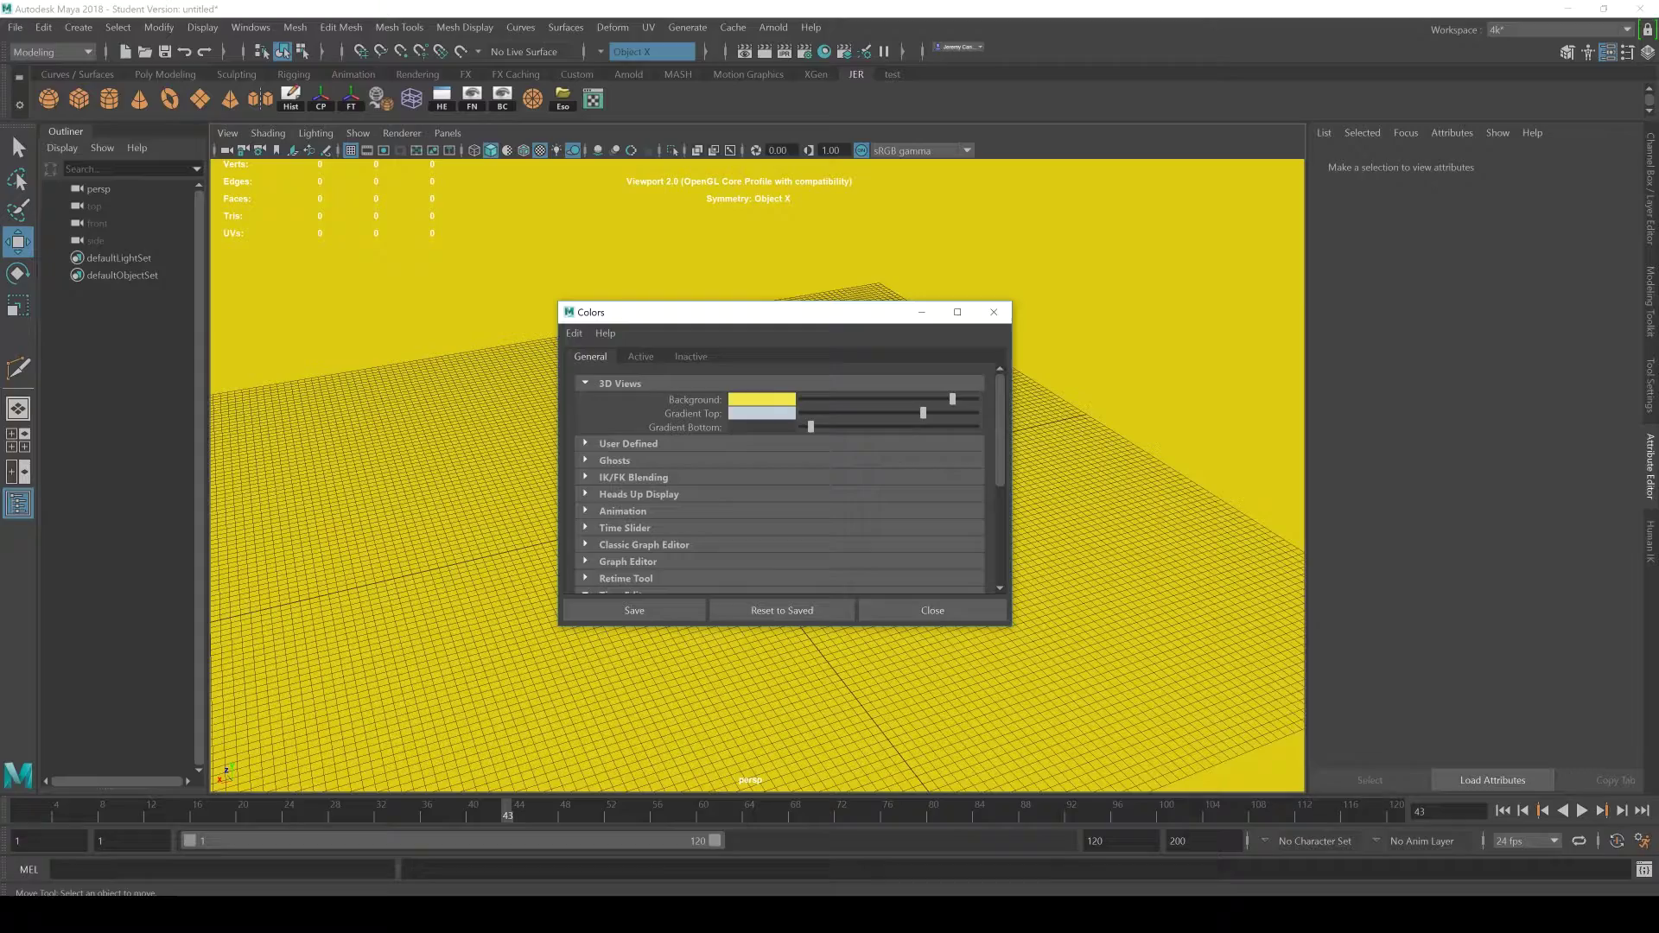
{"action": "left_click", "coordinate": [932, 610]}
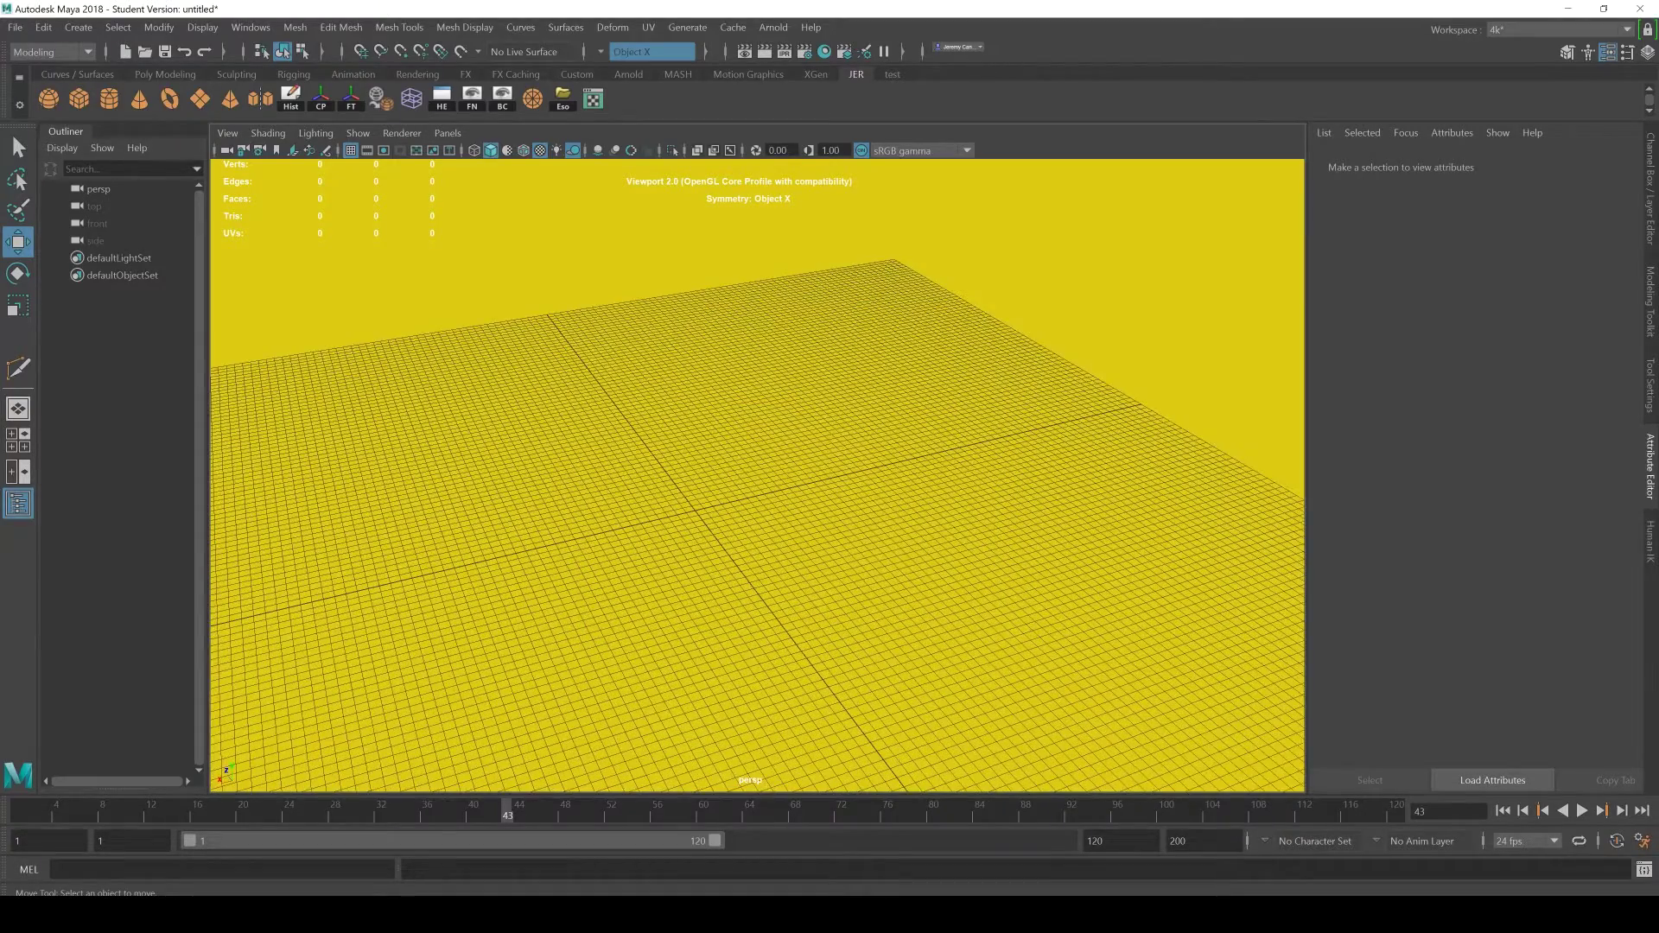
Step: Restore the 3D view's grey background in the color settings
{"action": "left_click_drag", "start_coordinate": [756, 476], "coordinate": [773, 450], "text": "alt"}
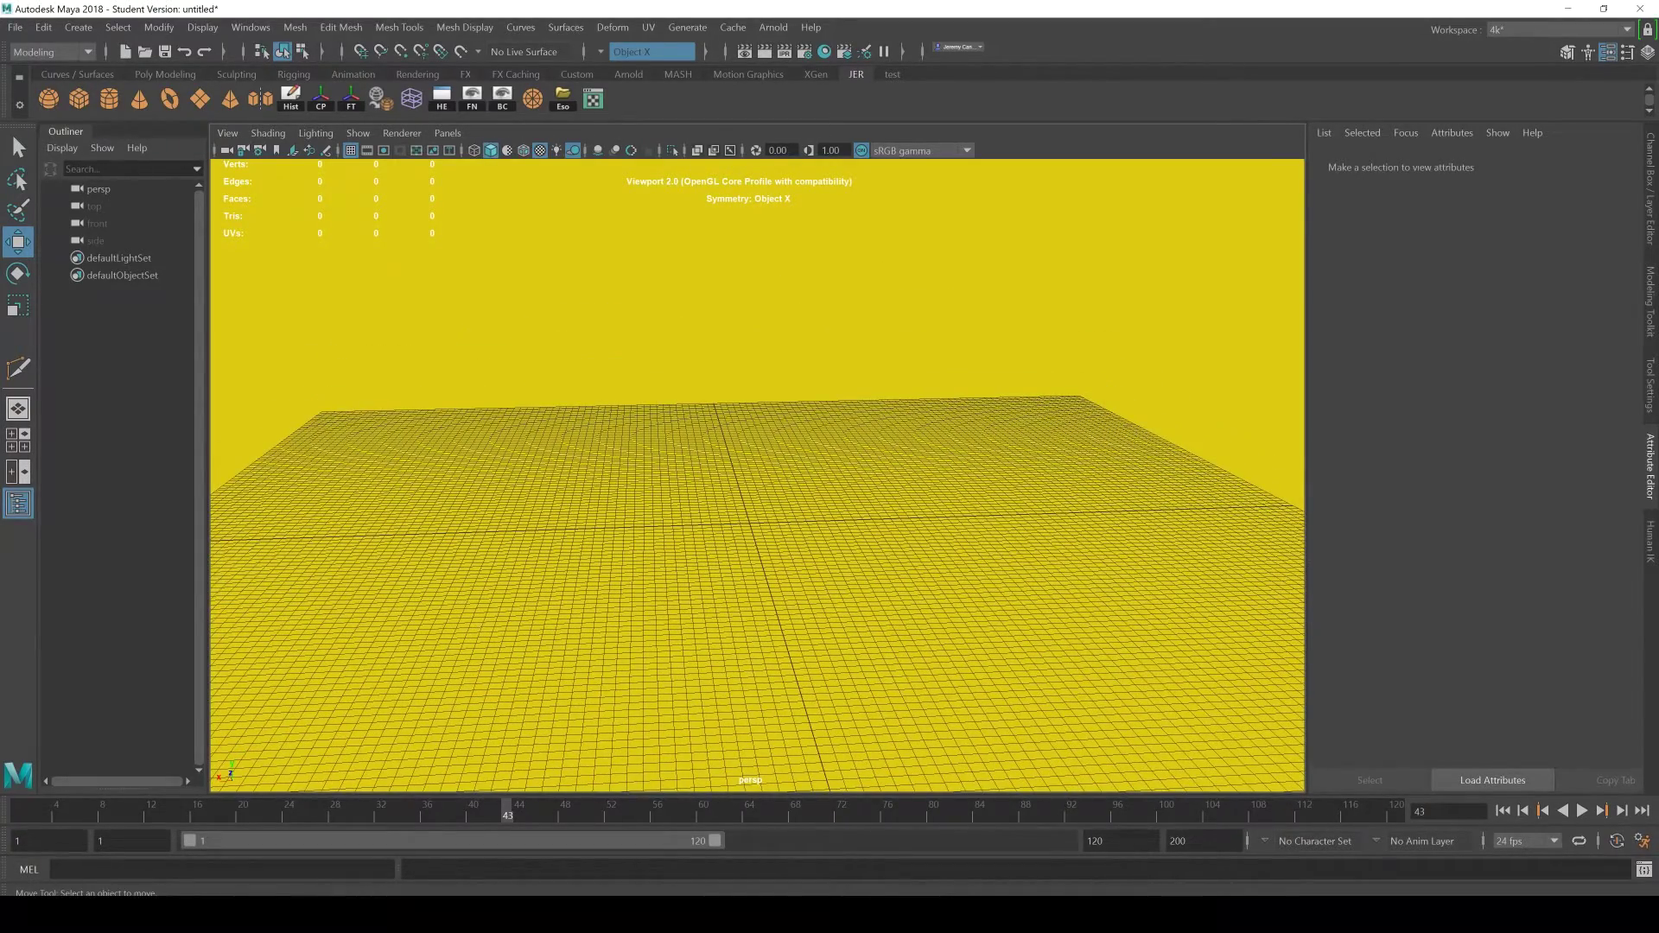
{"action": "left_click", "coordinate": [341, 26]}
{"action": "mouse_move", "coordinate": [251, 26]}
{"action": "mouse_move", "coordinate": [329, 105]}
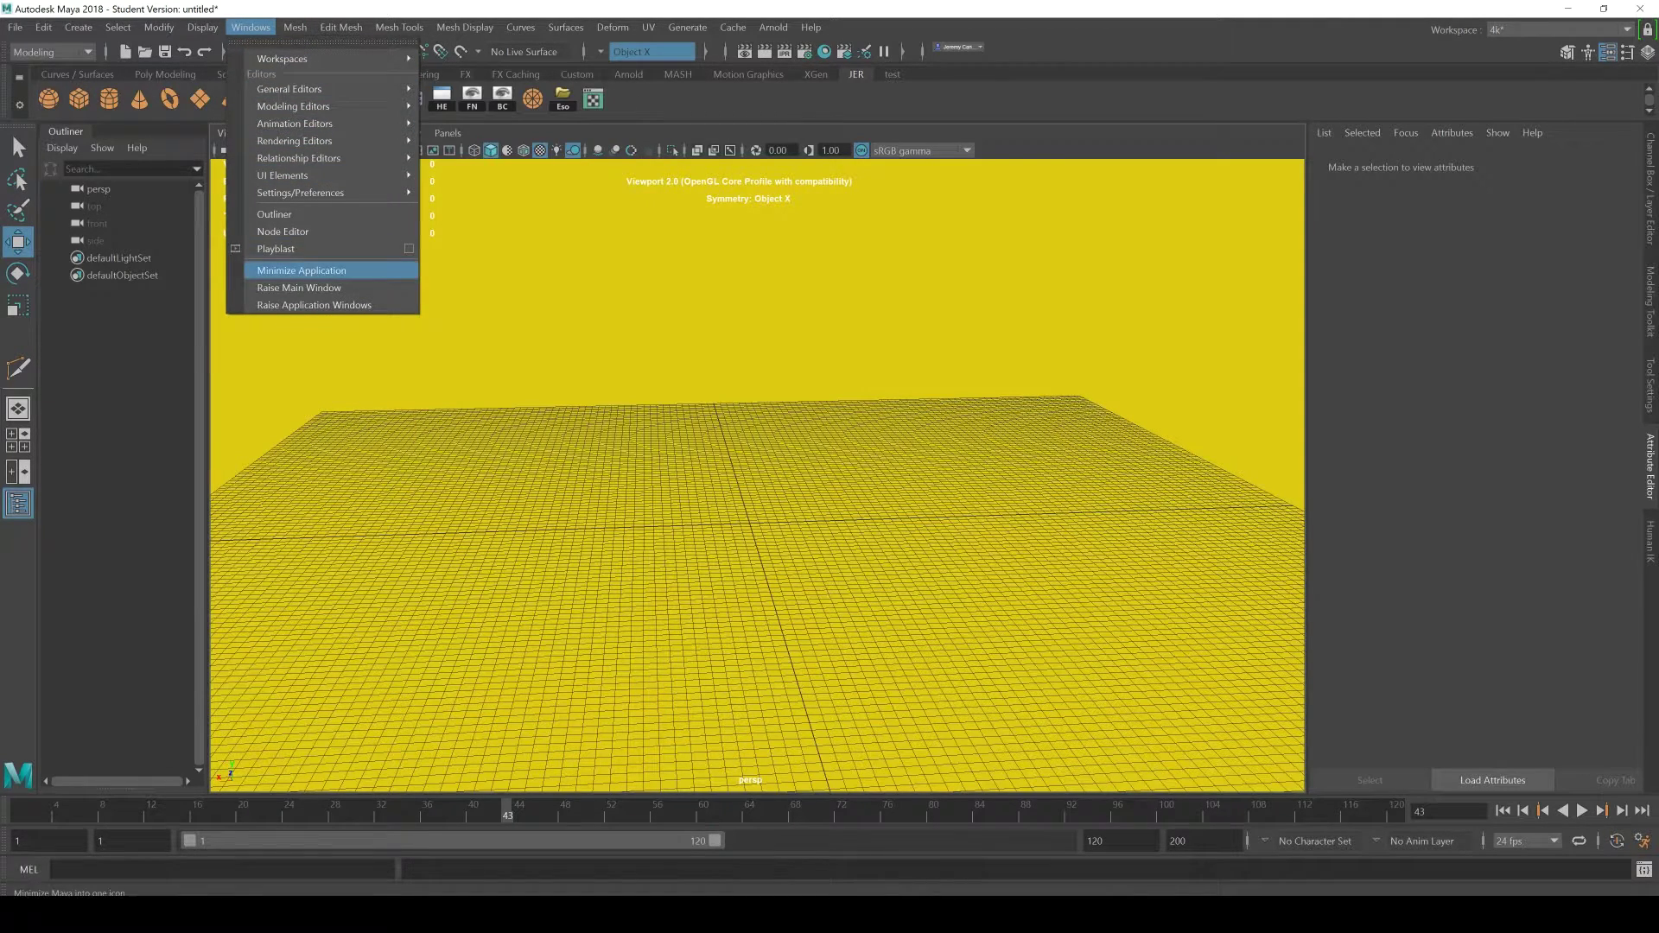
{"action": "mouse_move", "coordinate": [303, 193]}
{"action": "left_click", "coordinate": [484, 247]}
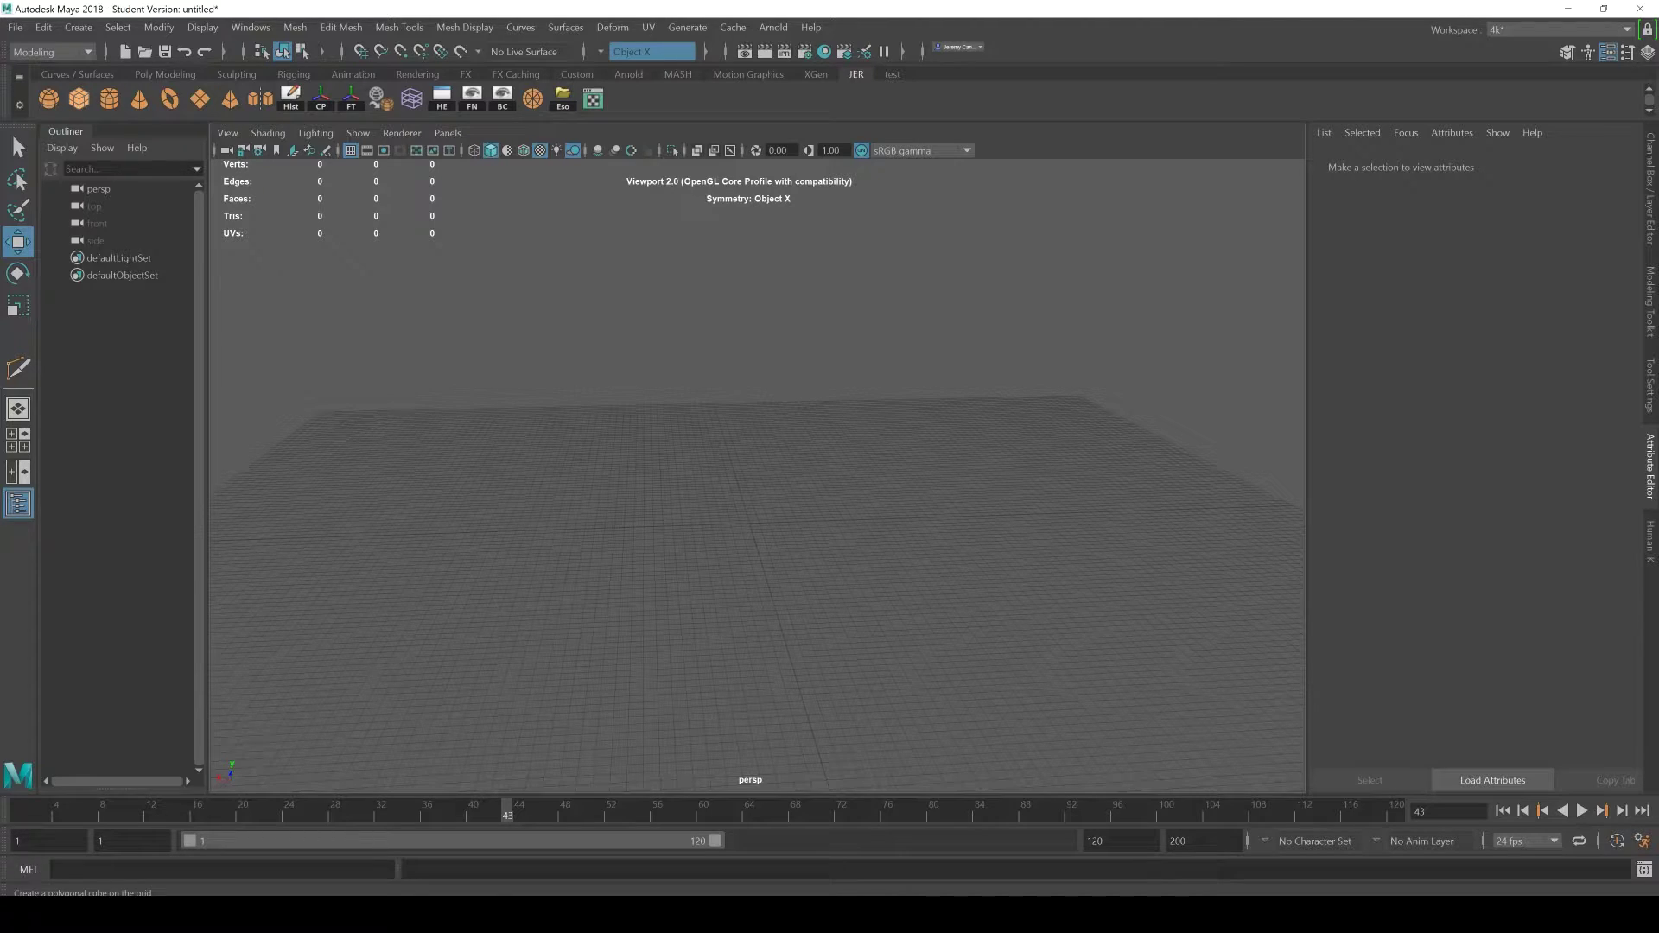
Step: Create a polygon cube at the grid's origin and scale it up uniformly to a large block
{"action": "left_click", "coordinate": [79, 98]}
{"action": "key", "text": "e"}
{"action": "key", "text": "r"}
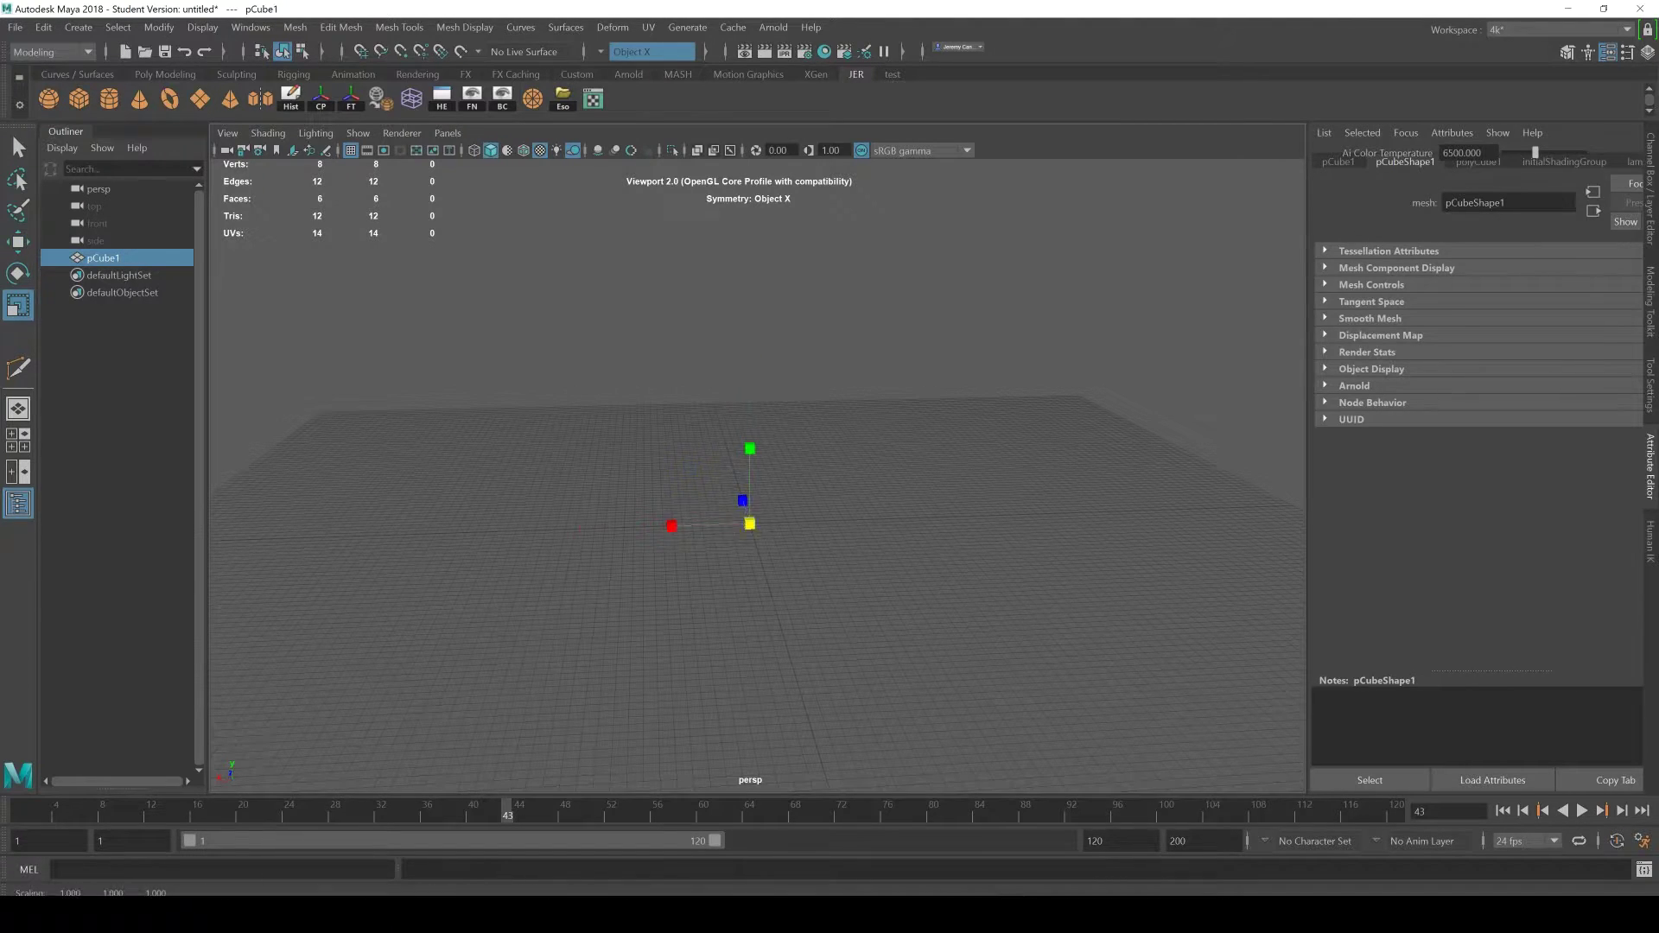
{"action": "left_click_drag", "start_coordinate": [749, 524], "coordinate": [1123, 523]}
{"action": "left_click", "coordinate": [1124, 524]}
Step: Raise the cube vertically from the grid's origin along the Y axis
{"action": "left_click", "coordinate": [778, 484]}
{"action": "key", "text": "w"}
{"action": "left_click_drag", "start_coordinate": [748, 442], "coordinate": [748, 267]}
{"action": "left_click", "coordinate": [1080, 363]}
{"action": "middle_click_drag", "start_coordinate": [864, 432], "coordinate": [817, 518], "text": "alt"}
{"action": "left_click", "coordinate": [717, 462]}
{"action": "key", "text": "f"}
{"action": "left_click_drag", "start_coordinate": [717, 463], "coordinate": [769, 518], "text": "alt"}
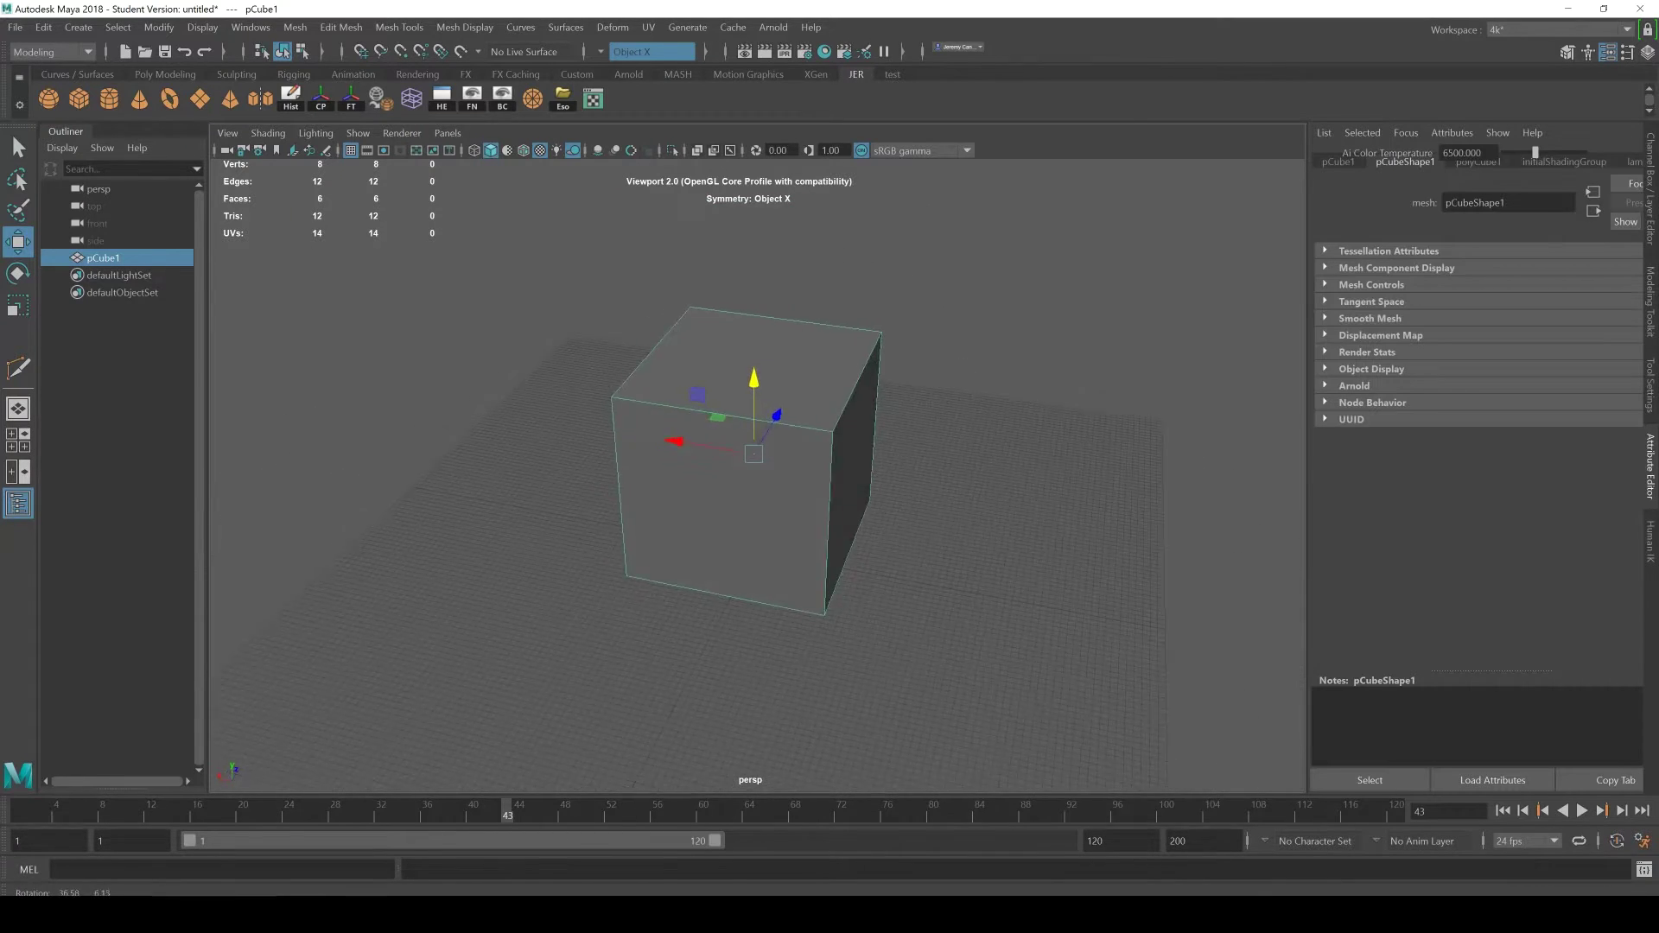
Step: Cycle the cube through the Move, Rotate and Scale tools and toggle component selection on and off
{"action": "key", "text": "e"}
{"action": "key", "text": "r"}
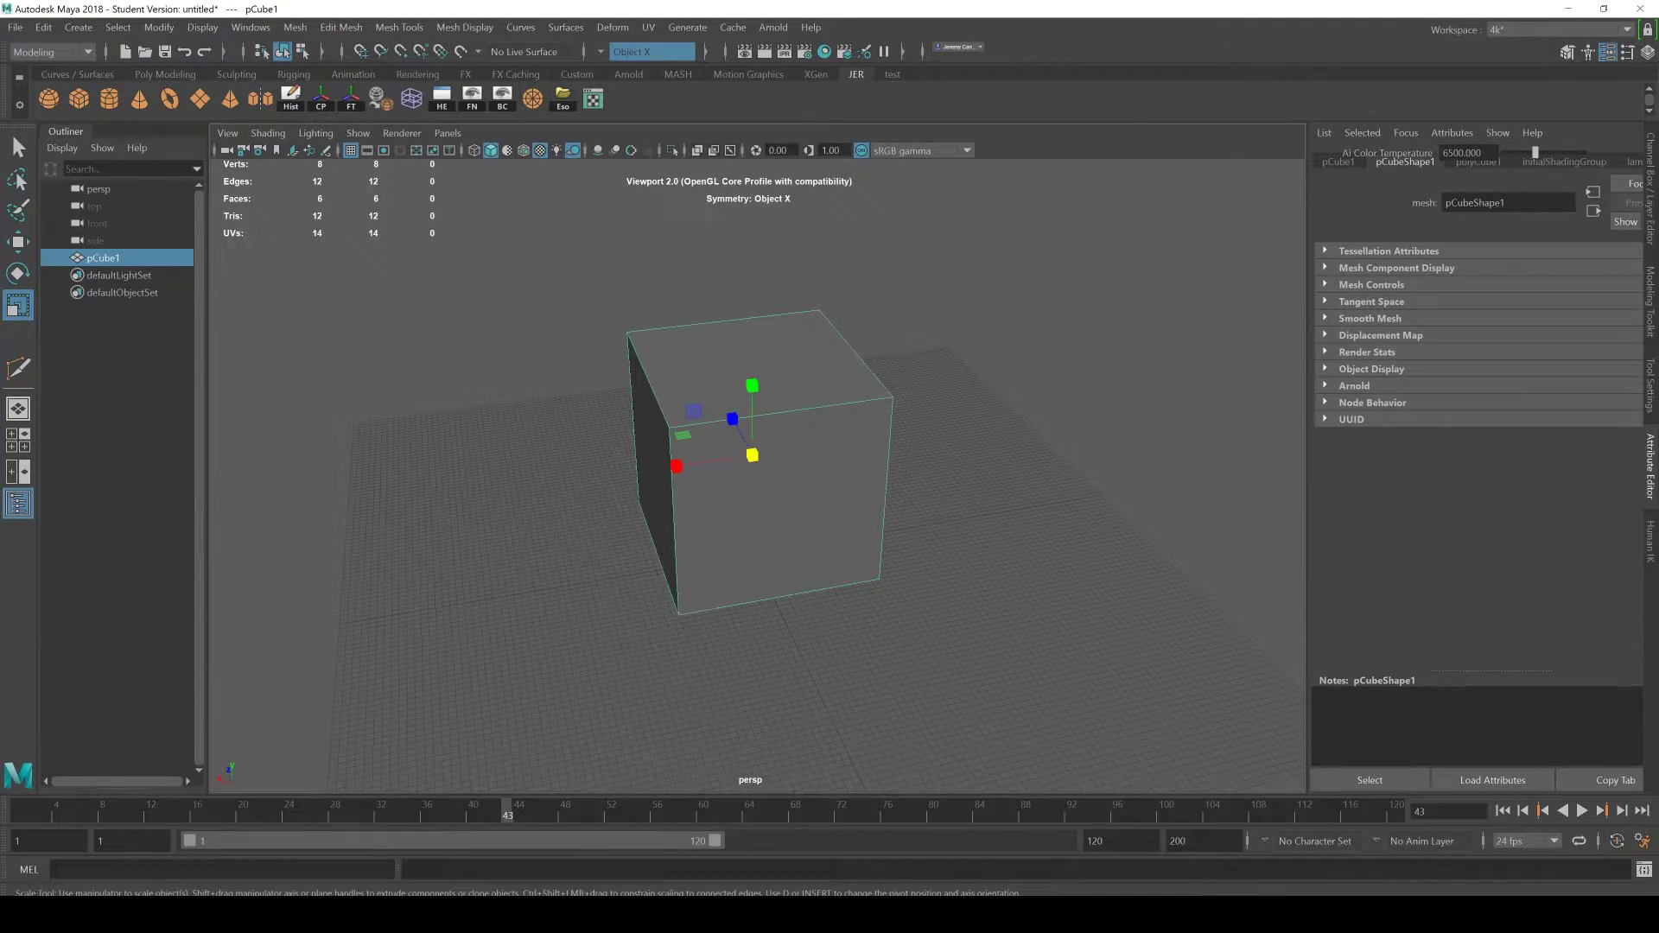
{"action": "key", "text": "w"}
{"action": "key", "text": "e"}
{"action": "key", "text": "r"}
{"action": "key", "text": "w"}
{"action": "key", "text": "r"}
{"action": "key", "text": "F8"}
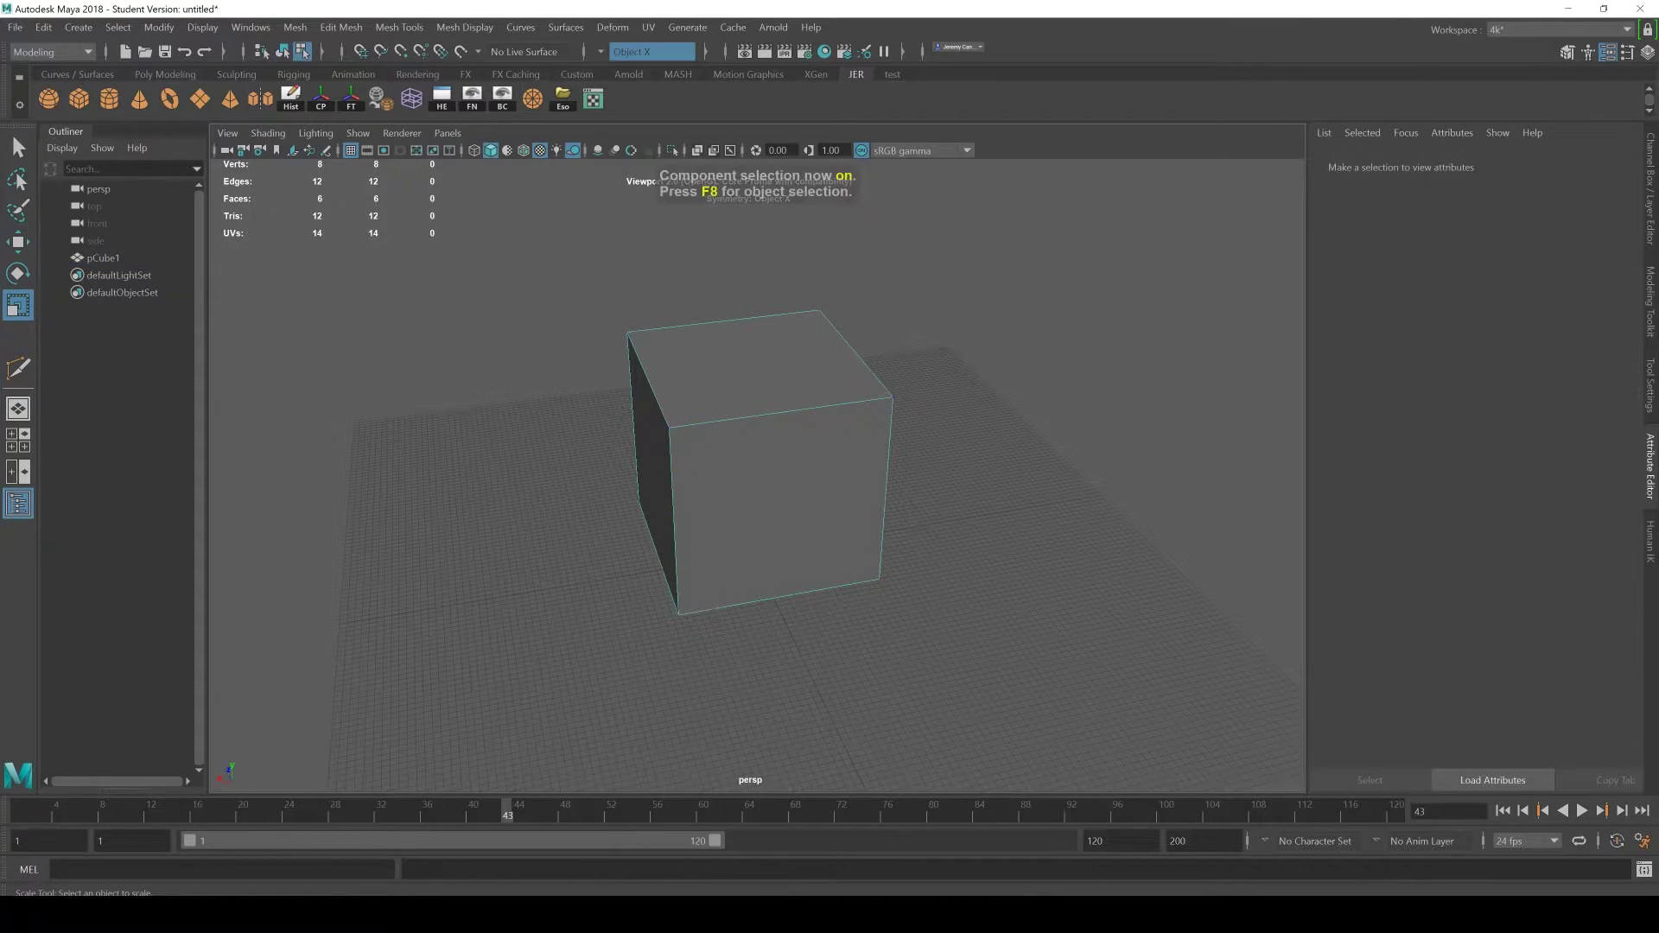
{"action": "key", "text": "F8"}
Step: Try moving and rotating the cube freely to a new position on the grid
{"action": "key", "text": "w"}
{"action": "left_click_drag", "start_coordinate": [691, 465], "coordinate": [728, 487]}
{"action": "key", "text": "e"}
{"action": "key", "text": "w"}
{"action": "key", "text": "e"}
{"action": "key", "text": "r"}
{"action": "key", "text": "w"}
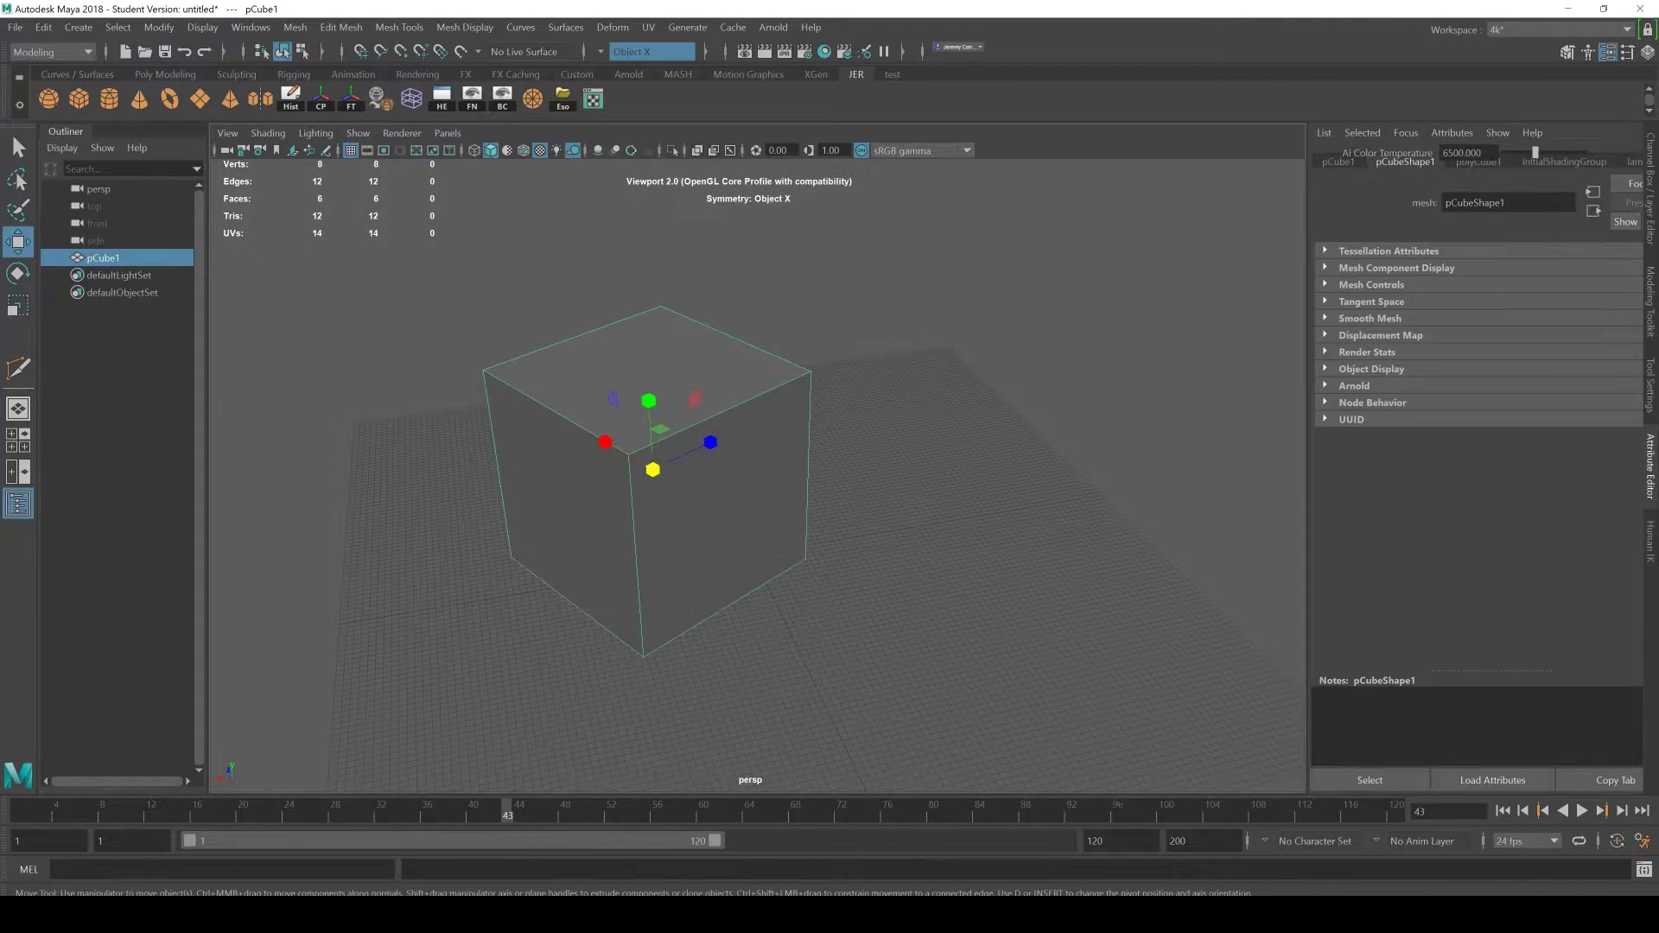
Step: Undo the recent transformations of the cube
{"action": "key", "text": "ctrl+z"}
{"action": "key", "text": "ctrl+z"}
{"action": "key", "text": "ctrl+z"}
{"action": "key", "text": "ctrl+z"}
{"action": "key", "text": "ctrl+z"}
{"action": "key", "text": "ctrl+z"}
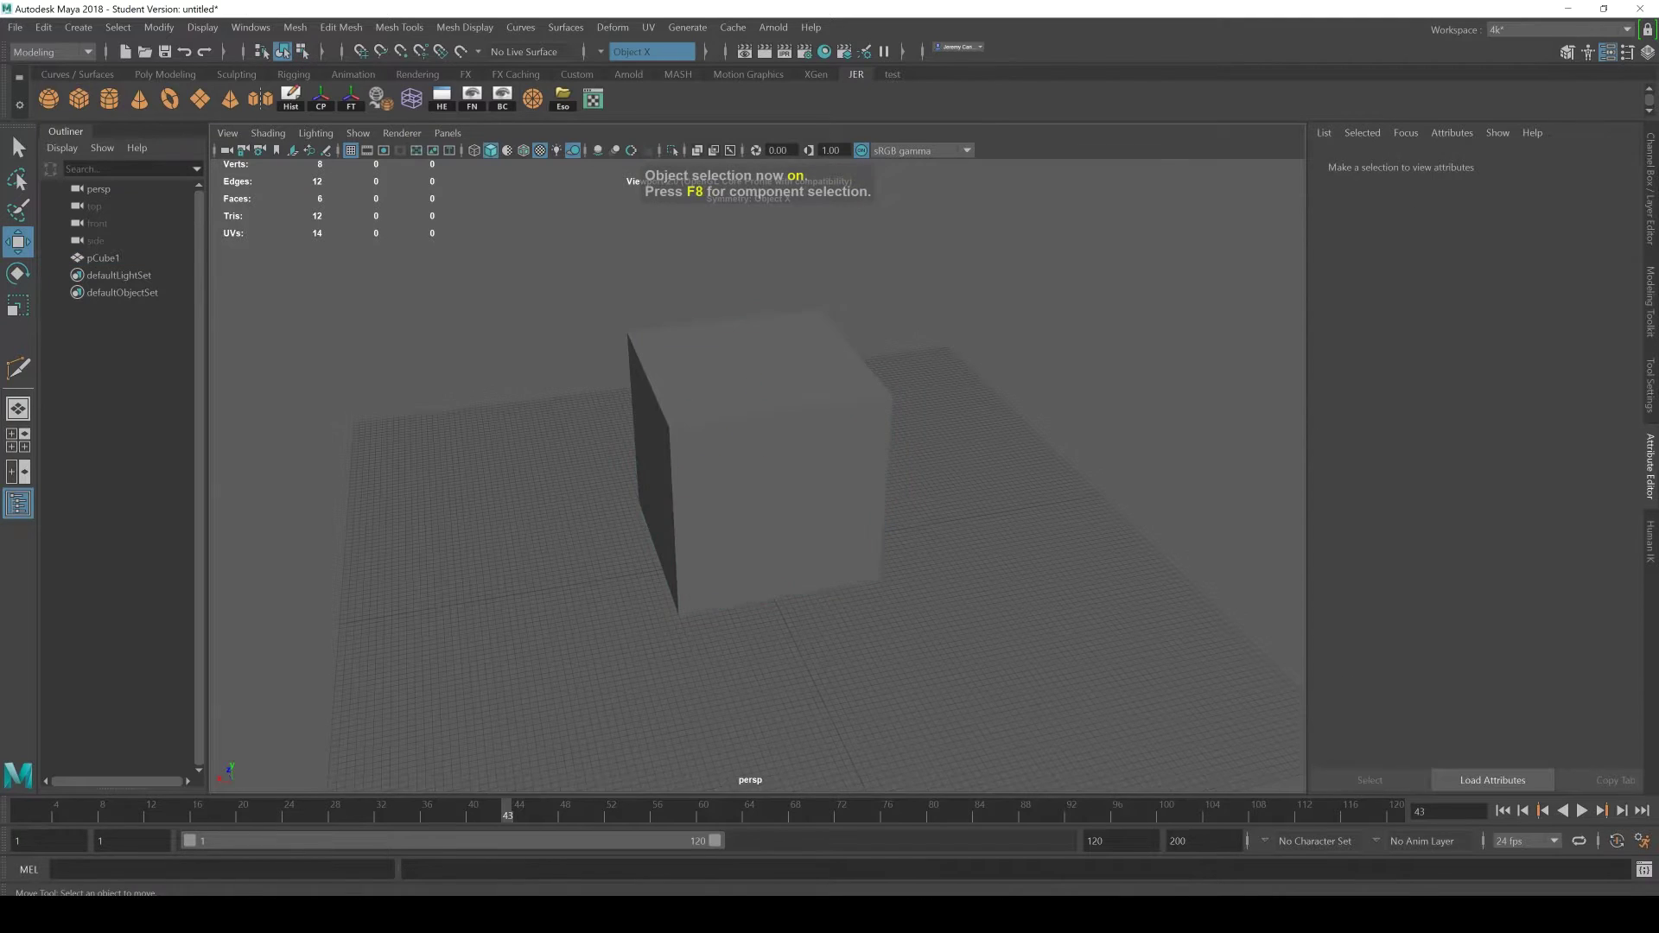
Step: Duplicate the cube and place the copy above and beside the original, rotated about 46 degrees around Y
{"action": "left_click_drag", "start_coordinate": [682, 464], "coordinate": [894, 433]}
{"action": "key", "text": "ctrl+d"}
{"action": "key", "text": "alt+d"}
{"action": "left_click", "coordinate": [976, 432]}
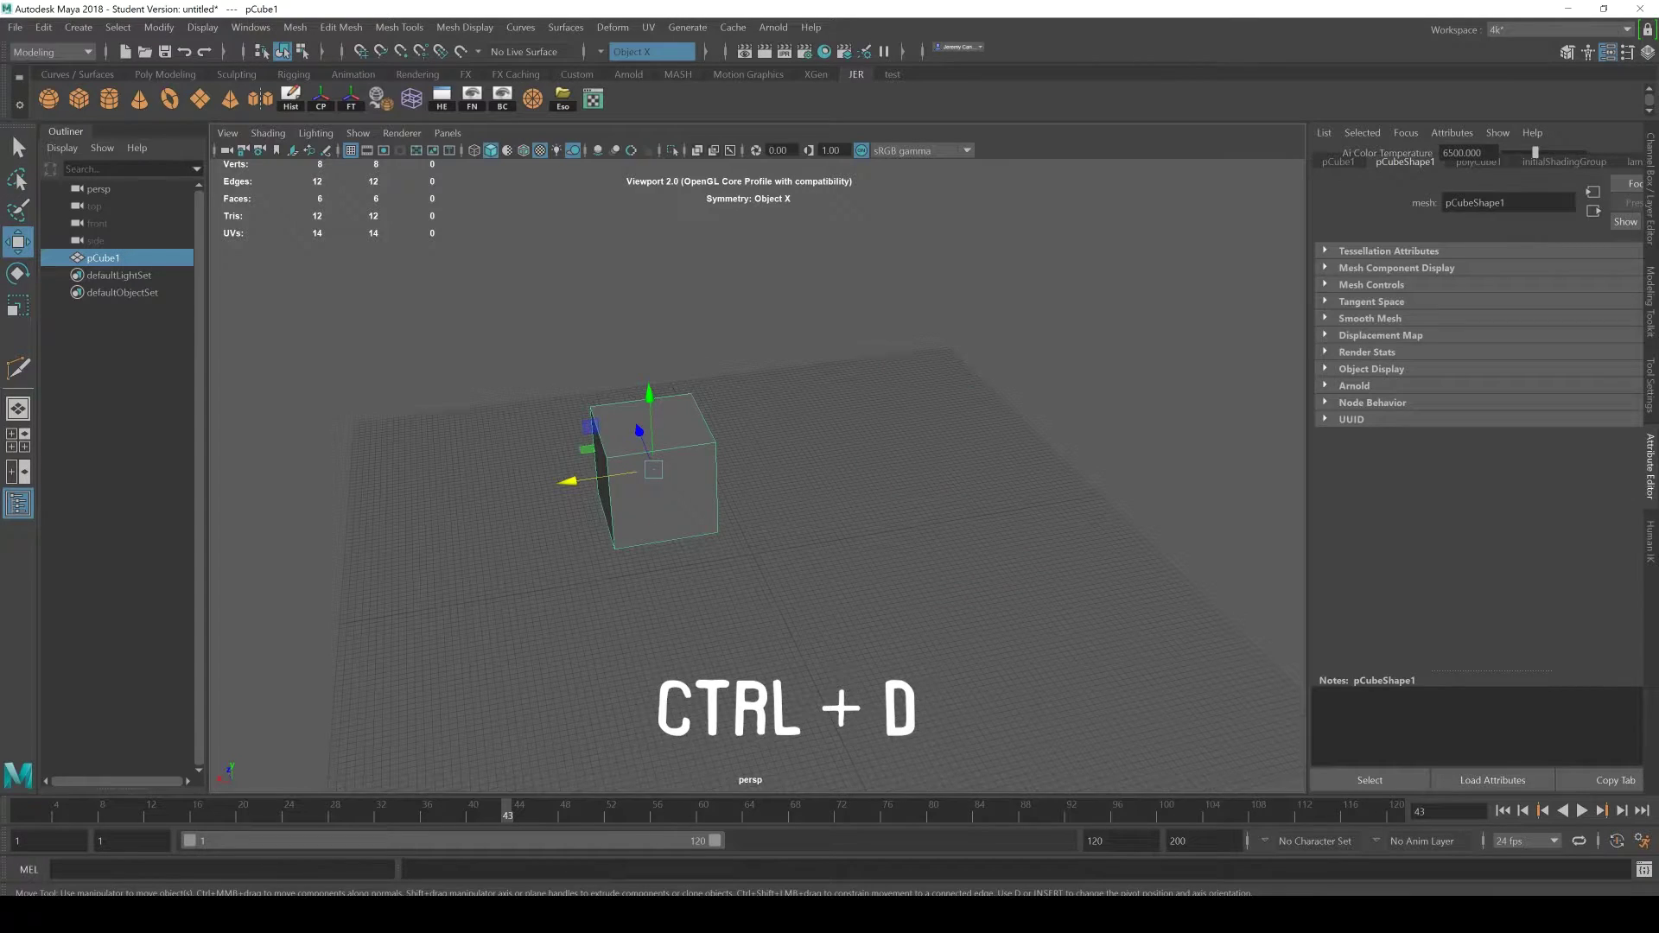
{"action": "key", "text": "ctrl+d"}
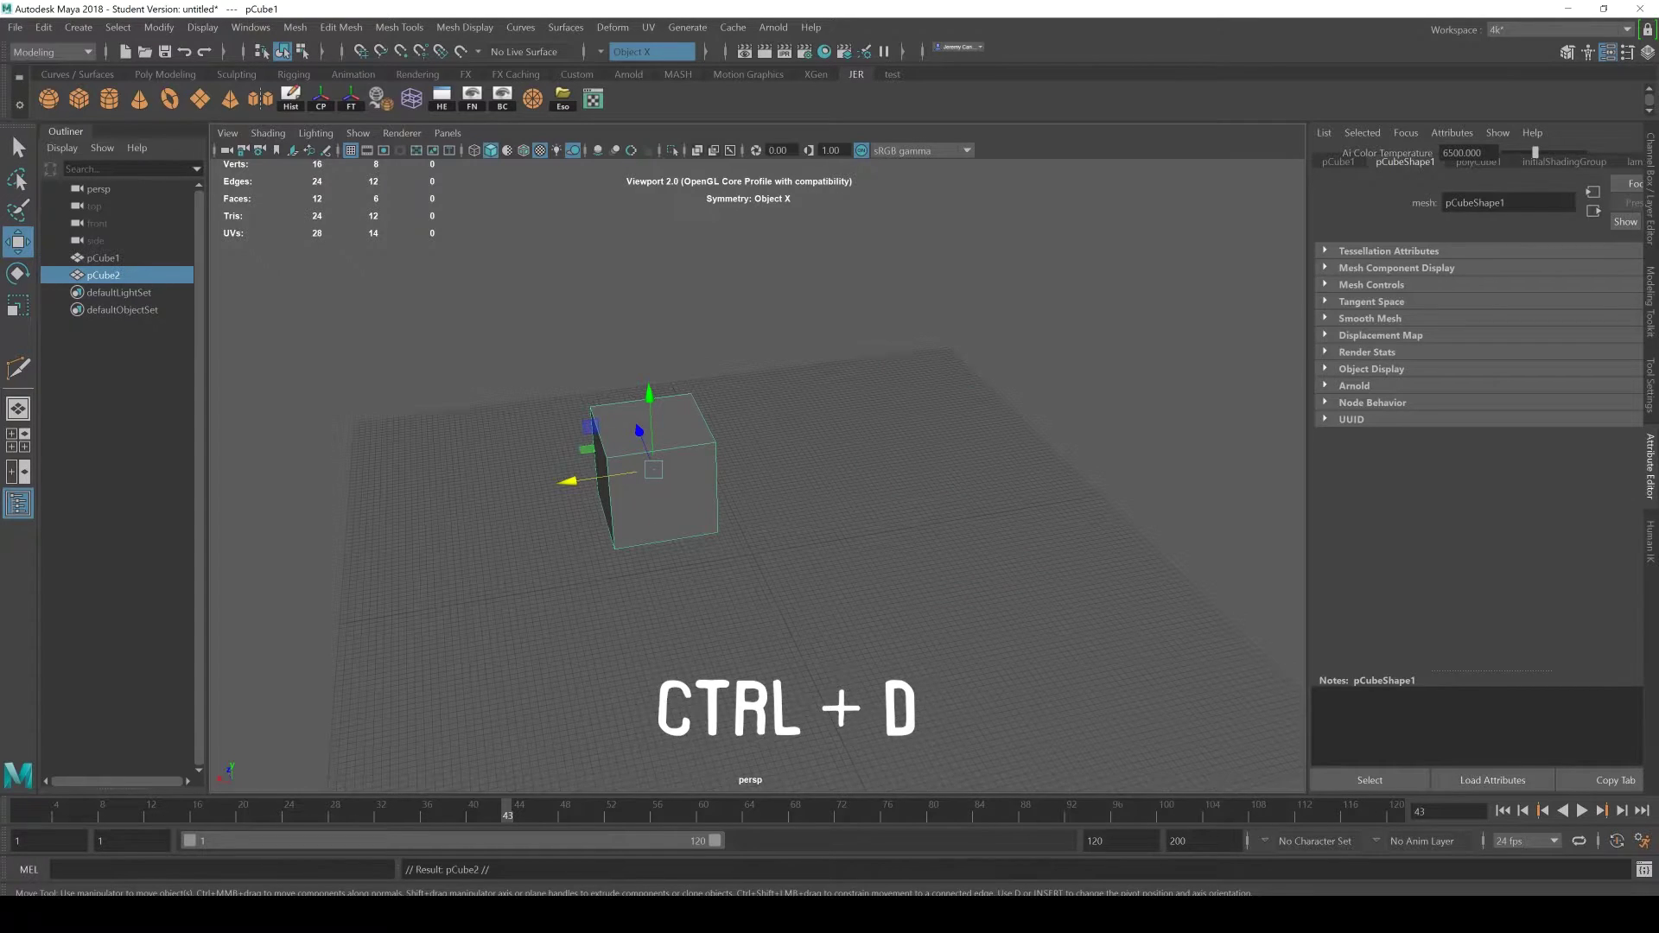
{"action": "left_click_drag", "start_coordinate": [649, 398], "coordinate": [640, 259]}
{"action": "left_click_drag", "start_coordinate": [559, 348], "coordinate": [692, 356]}
{"action": "key", "text": "e"}
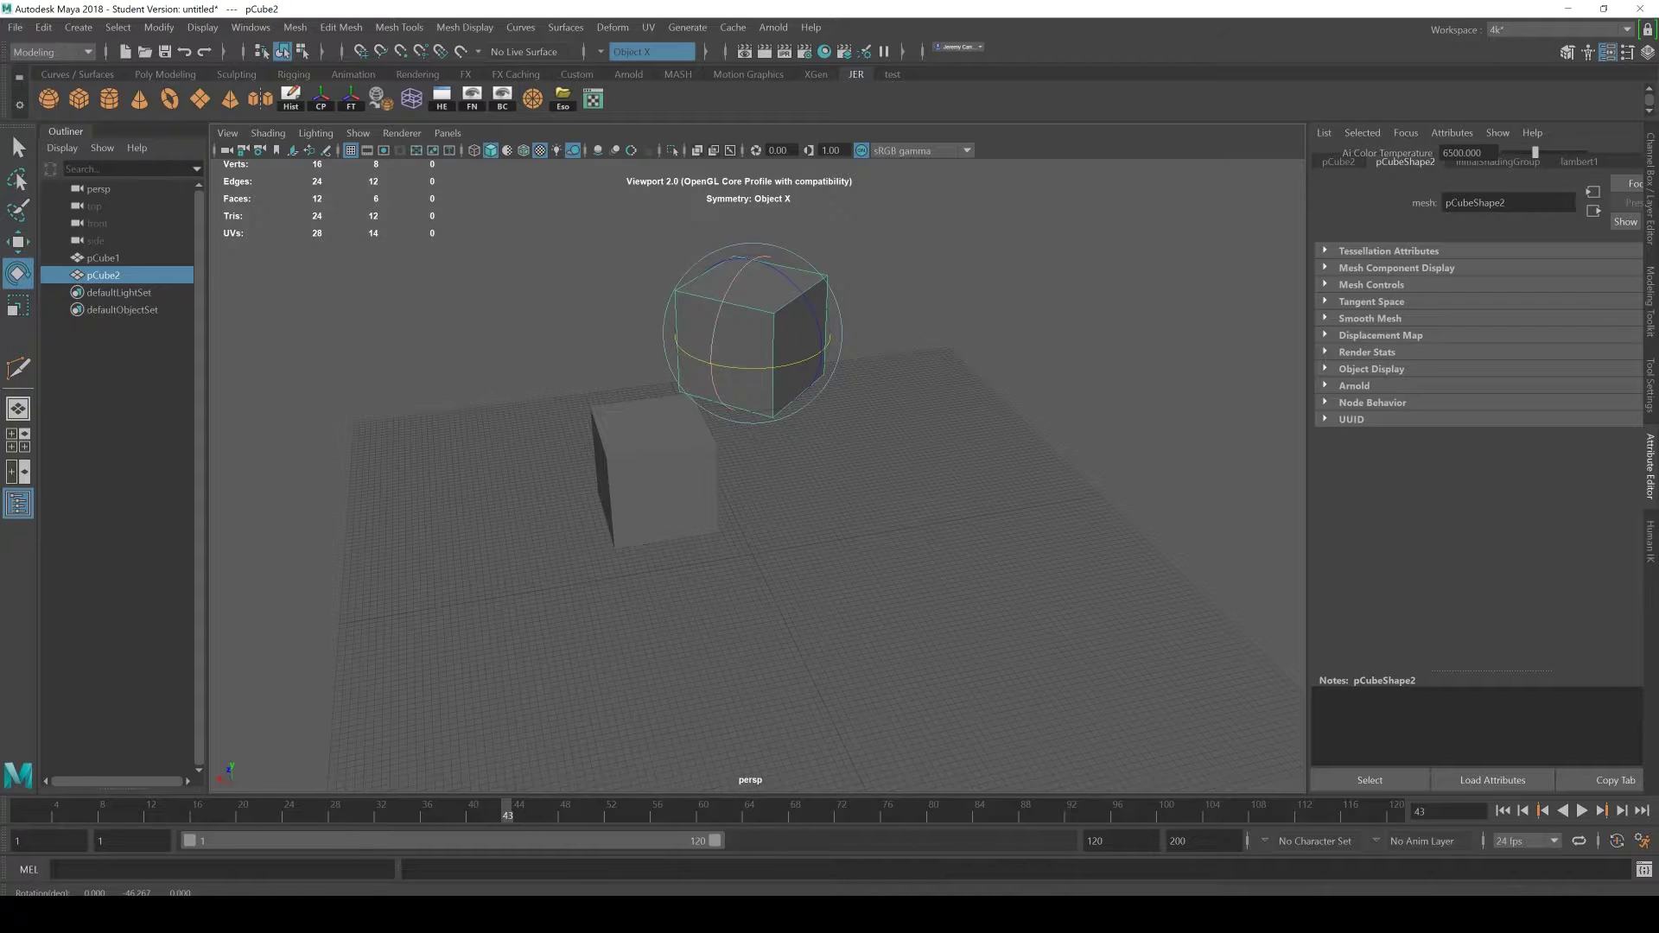
{"action": "key", "text": "w"}
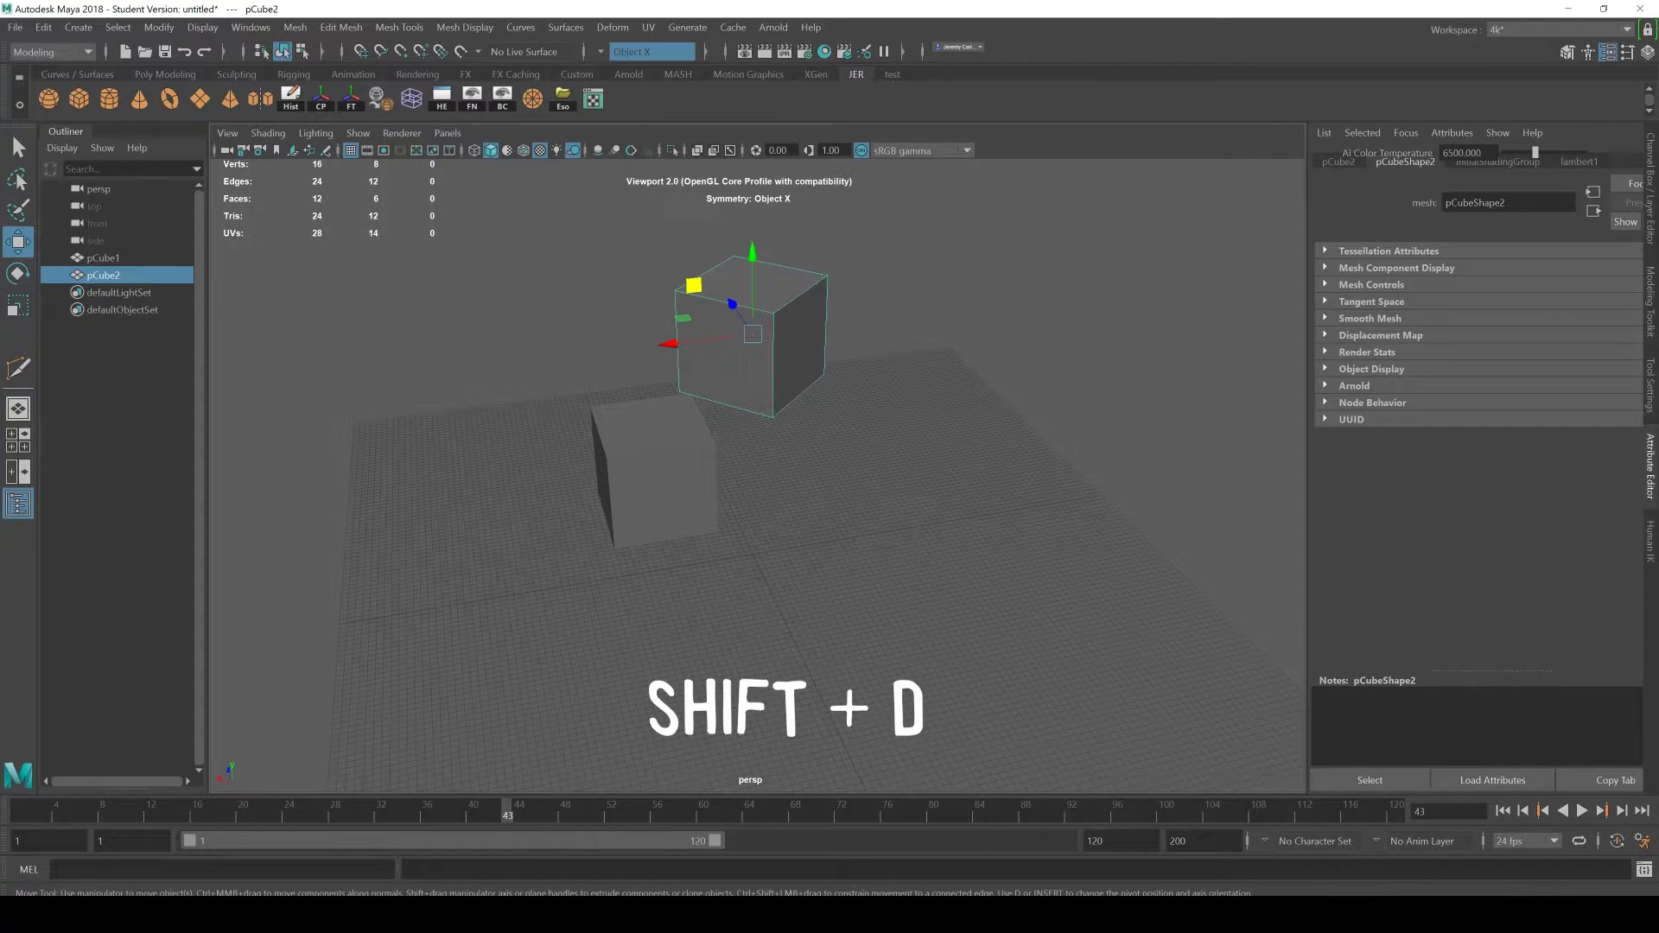
Step: Repeat Duplicate with Transform on the copy to build a rising, rotating chain of six cubes
{"action": "key", "text": "shift+d"}
{"action": "key", "text": "shift+d"}
{"action": "key", "text": "shift+d"}
{"action": "key", "text": "shift+d"}
{"action": "key", "text": "shift+d"}
{"action": "key", "text": "shift+d"}
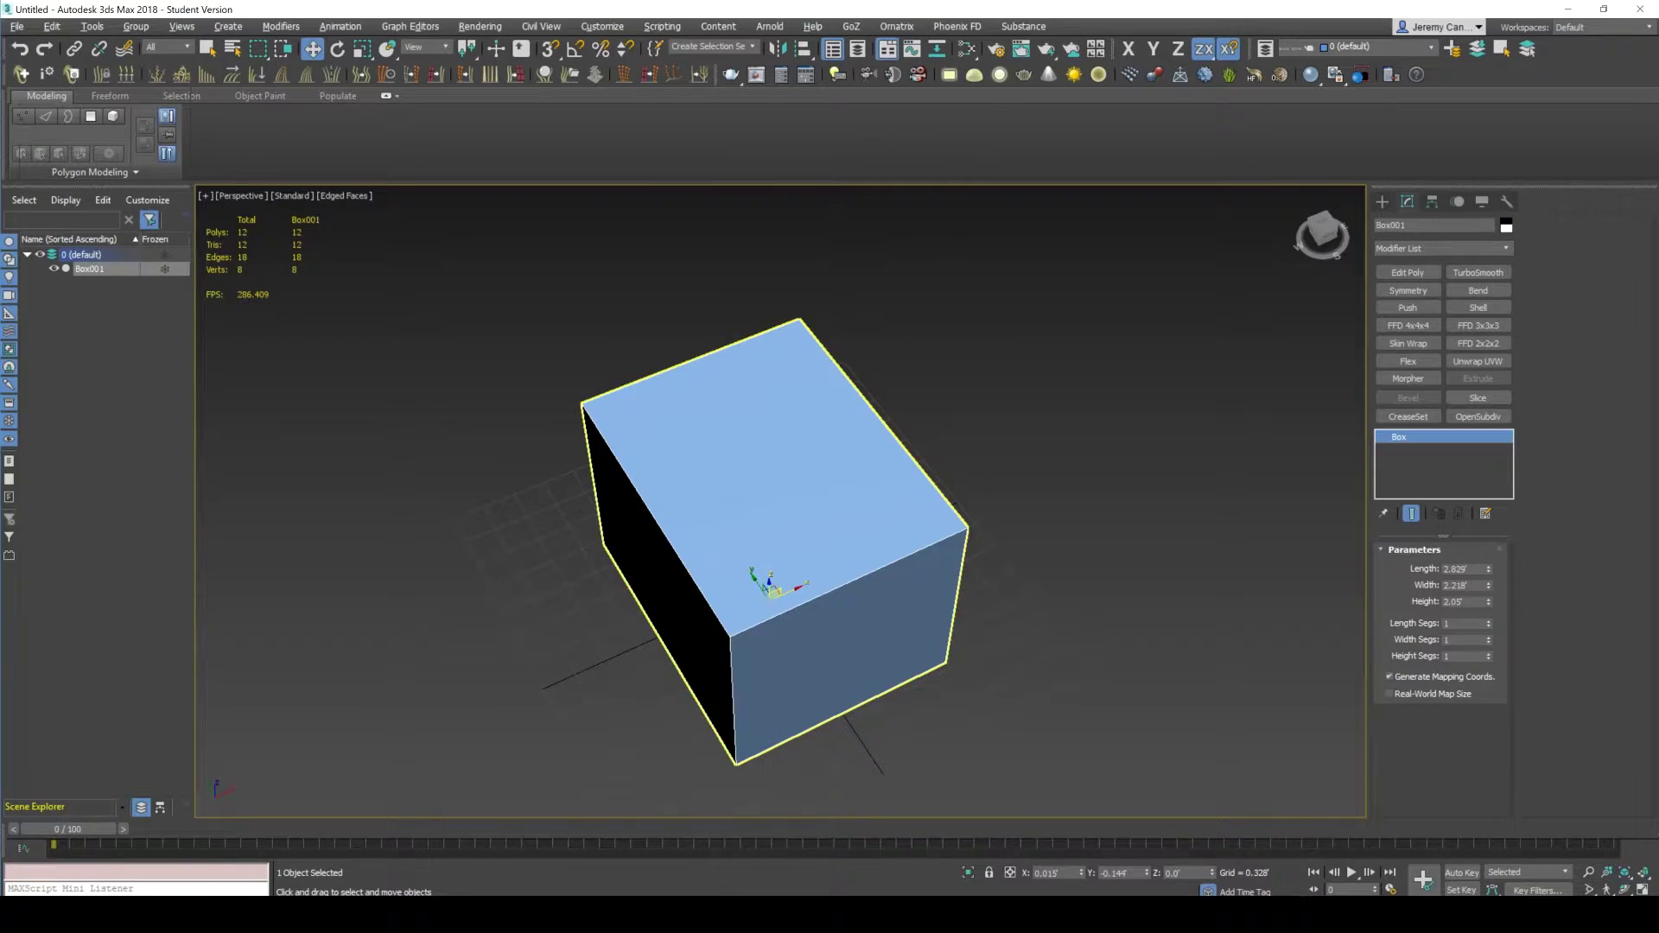
Step: Try cloning the box along the X axis in 3ds Max
{"action": "left_click_drag", "start_coordinate": [772, 586], "coordinate": [1058, 467], "text": "shift"}
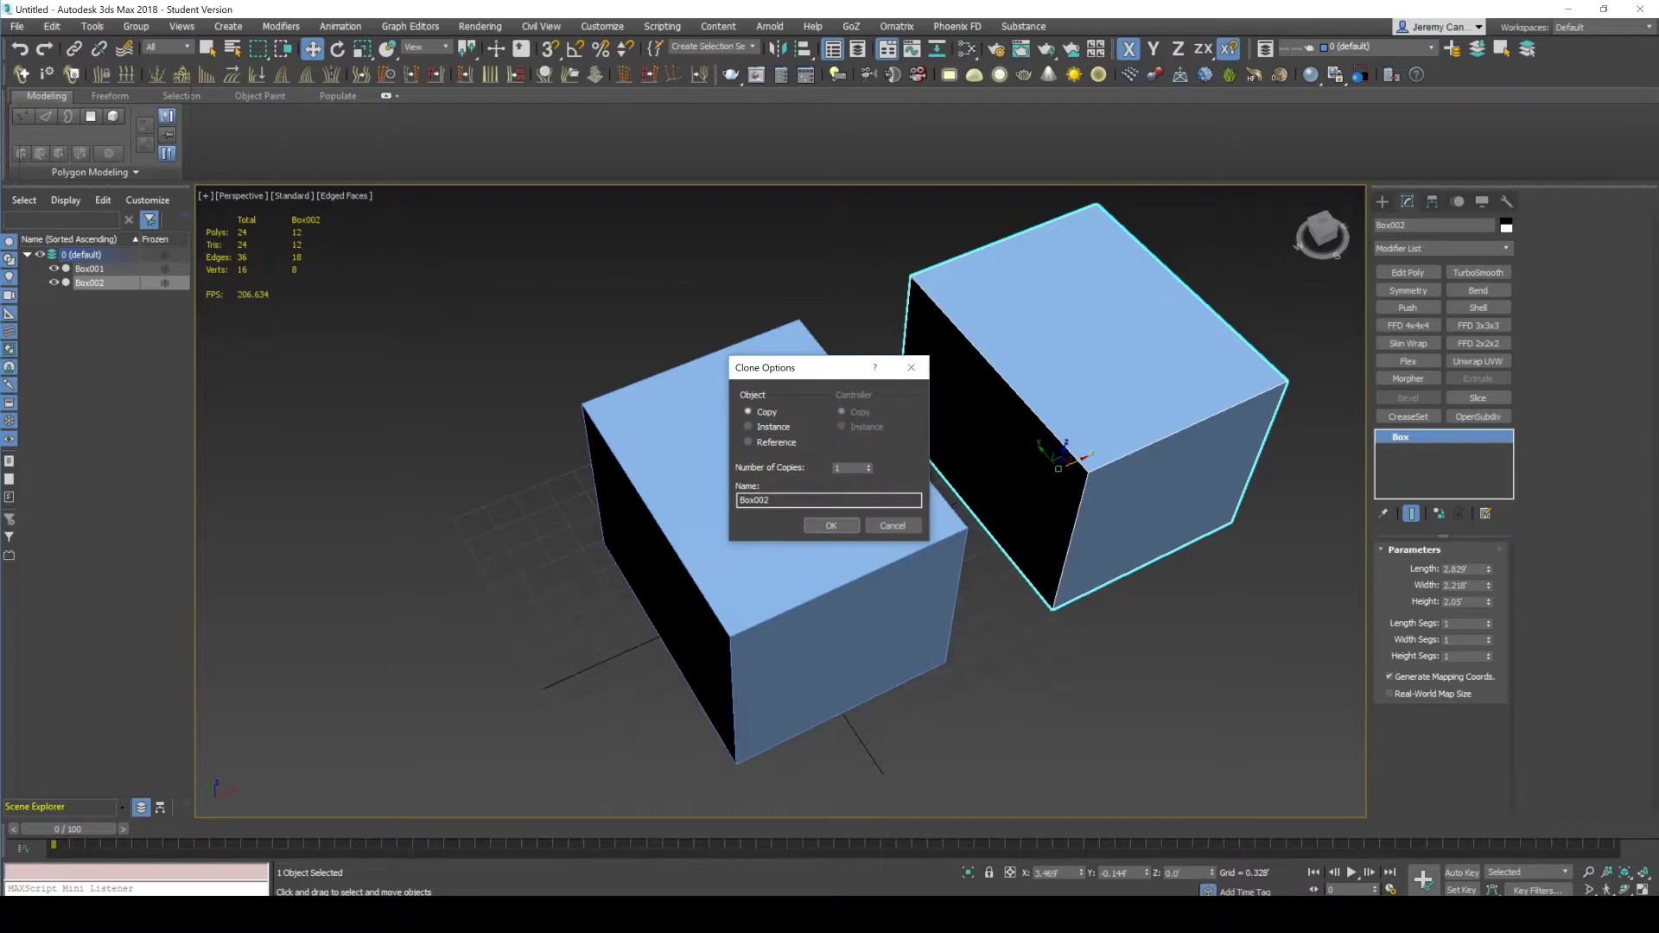
{"action": "left_click", "coordinate": [893, 526]}
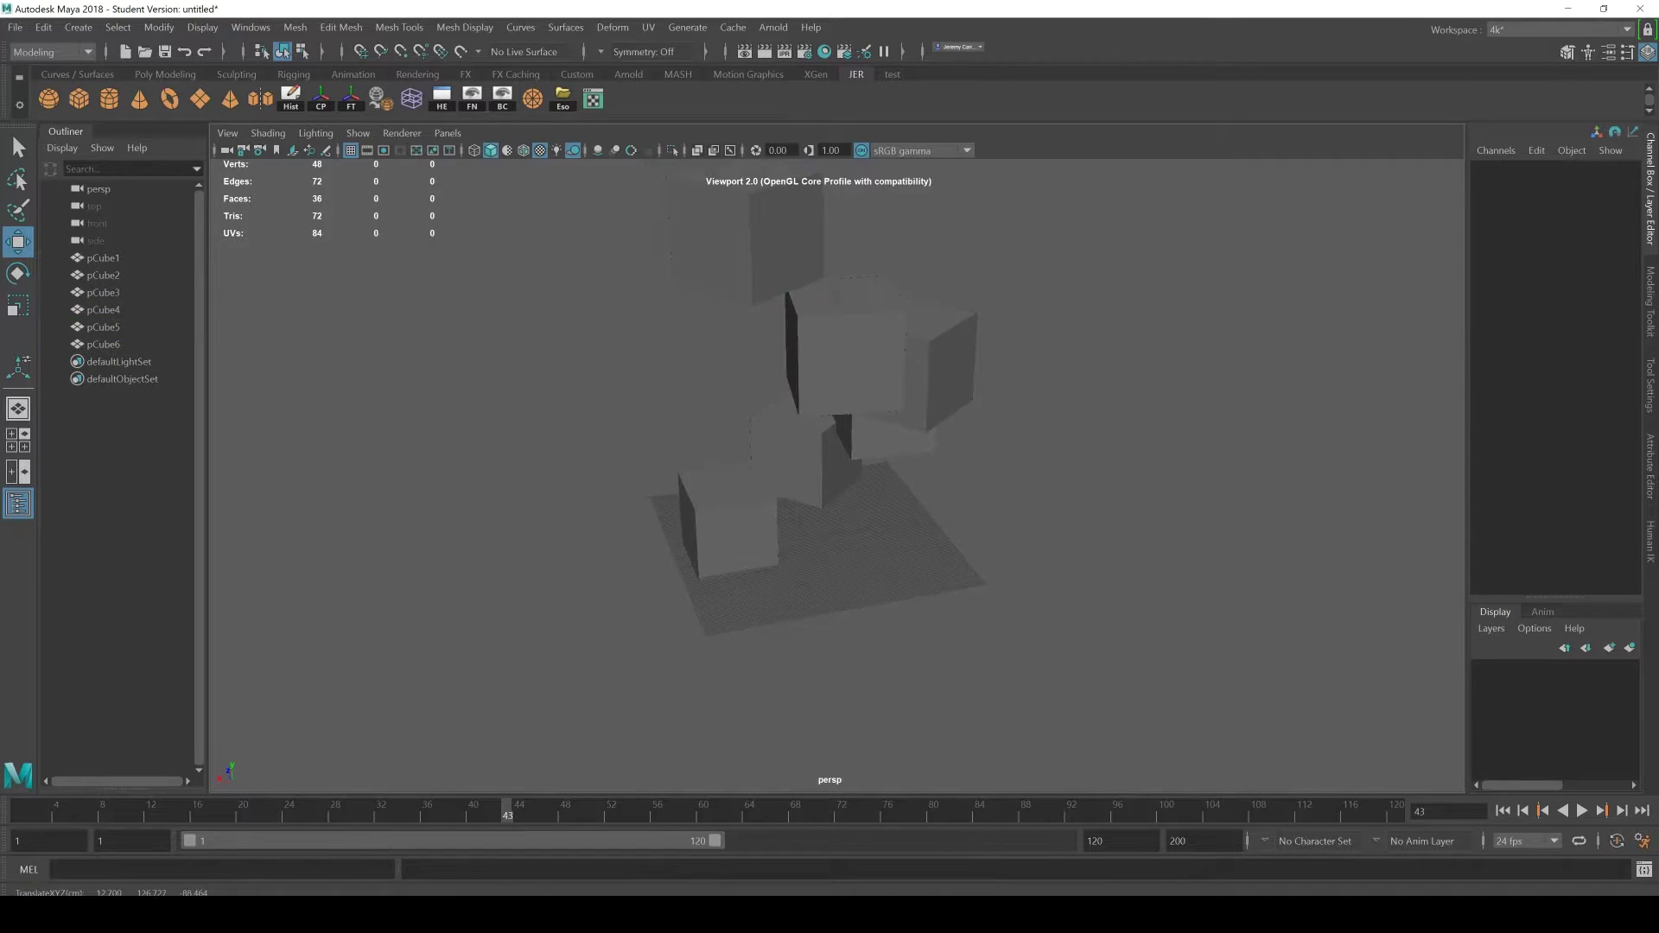
Step: Delete the five duplicated cubes pCube2 through pCube6, keeping only the original cube
{"action": "left_click", "coordinate": [745, 238]}
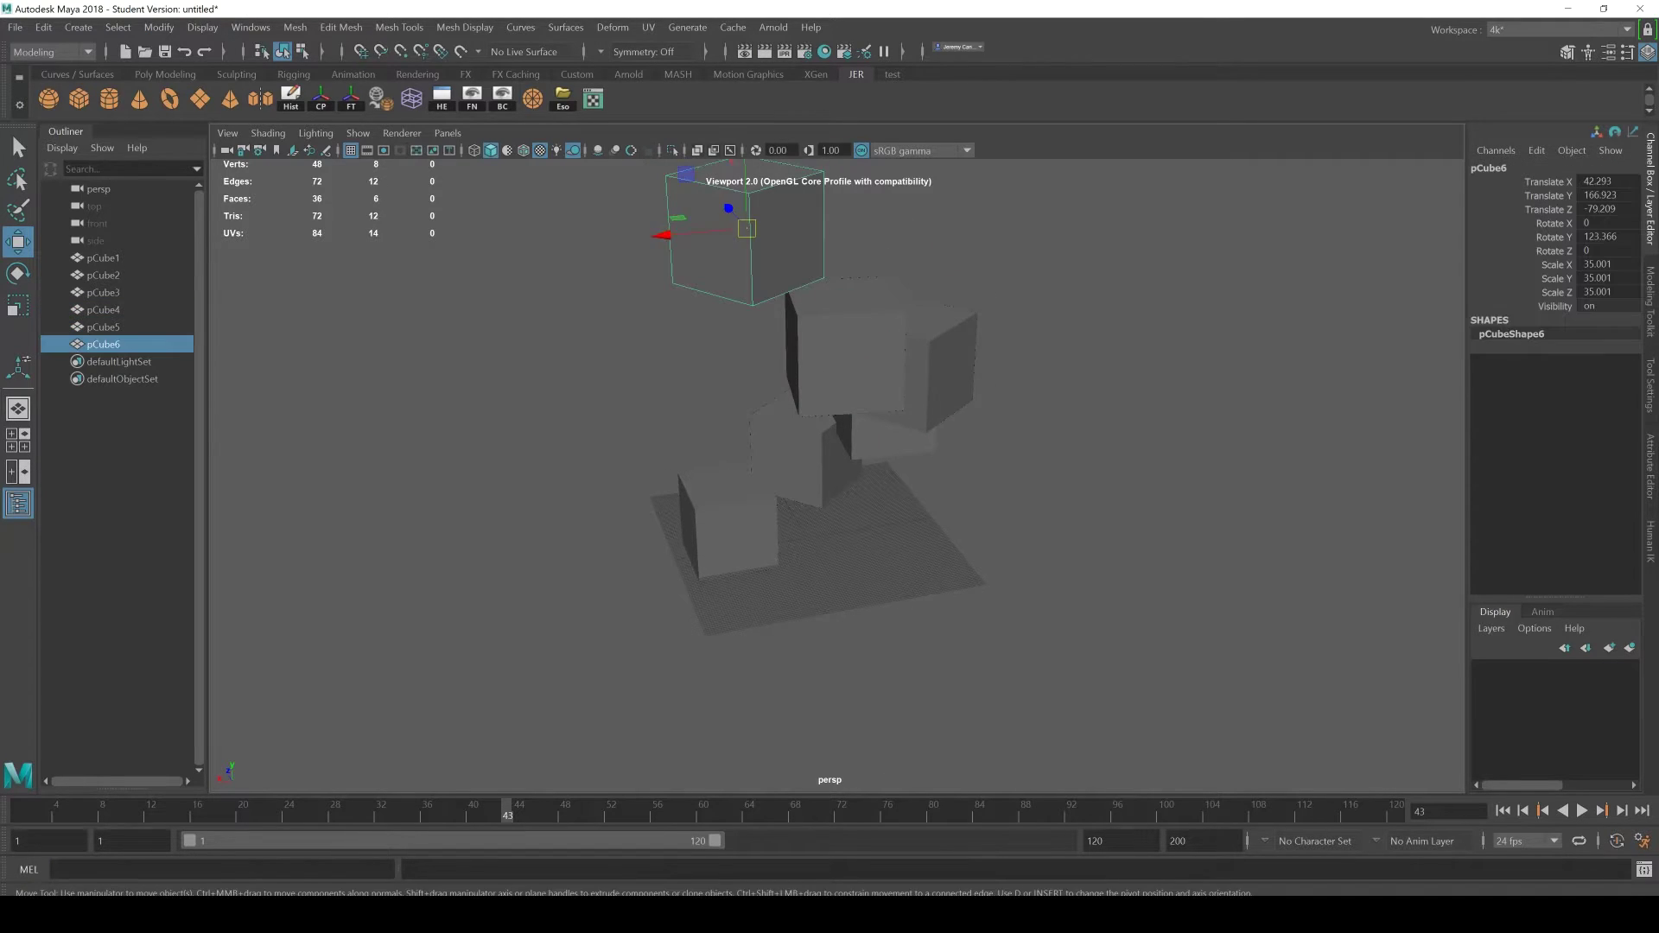
{"action": "left_click", "coordinate": [851, 363], "text": "shift"}
{"action": "left_click", "coordinate": [946, 376], "text": "shift"}
{"action": "left_click", "coordinate": [892, 441], "text": "shift"}
{"action": "left_click_drag", "start_coordinate": [104, 292], "coordinate": [103, 275]}
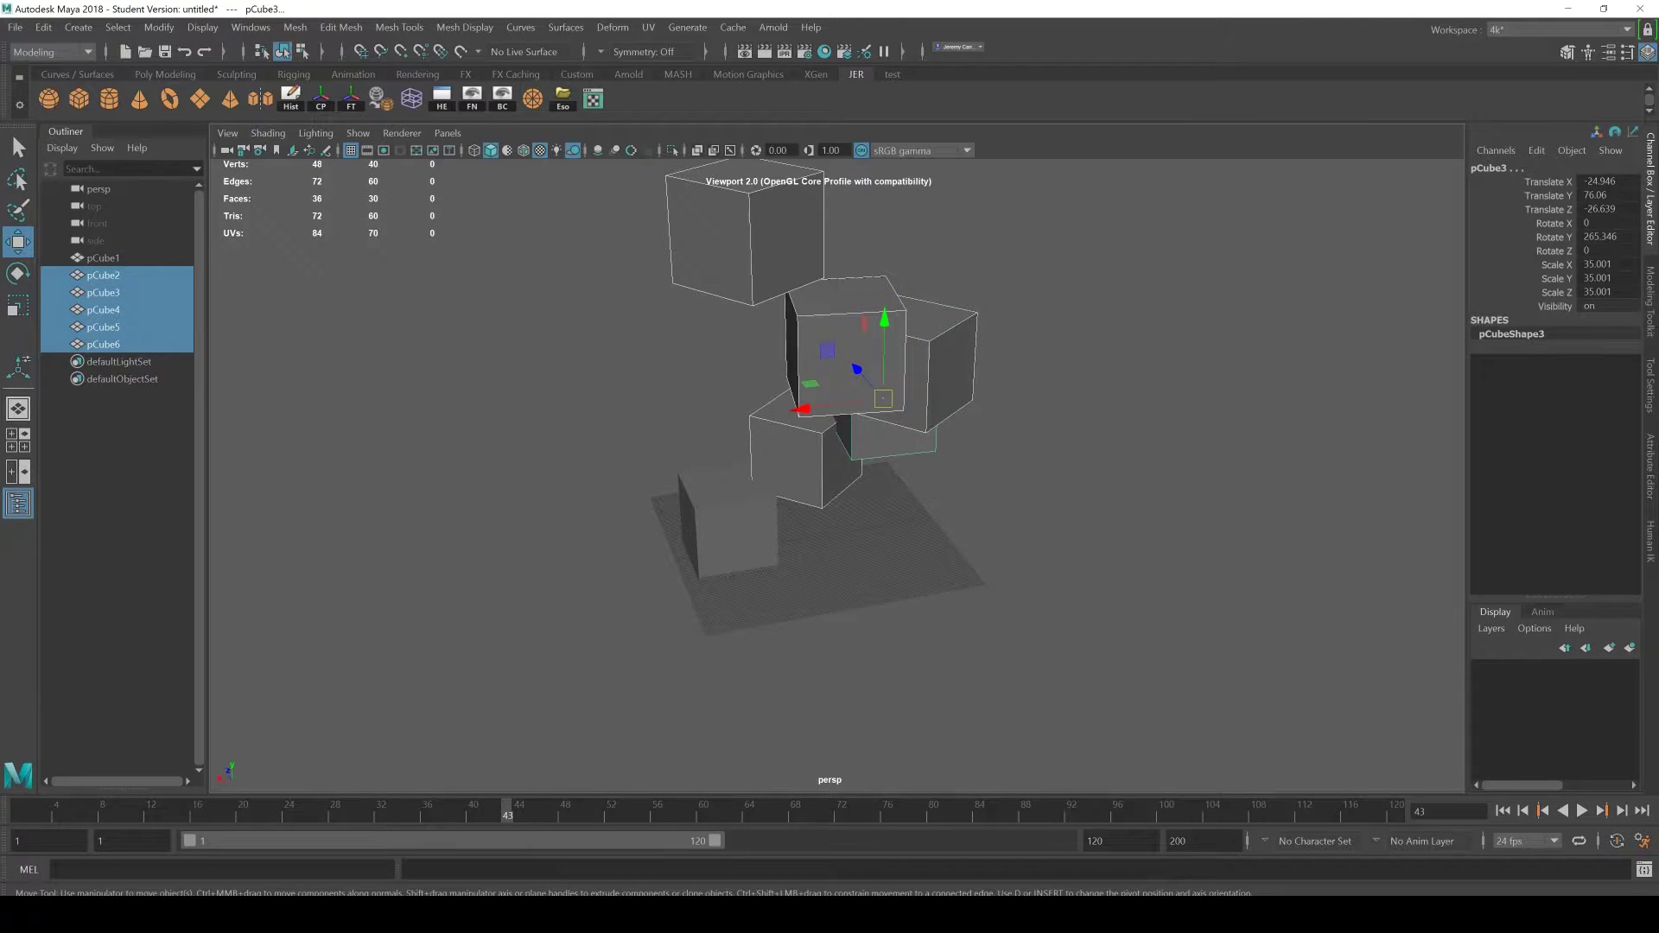
{"action": "key", "text": "Delete"}
Step: Create one instance of pCube1 with Duplicate Special, using geometry type Instance, and move it along X beside the original
{"action": "left_click", "coordinate": [104, 258]}
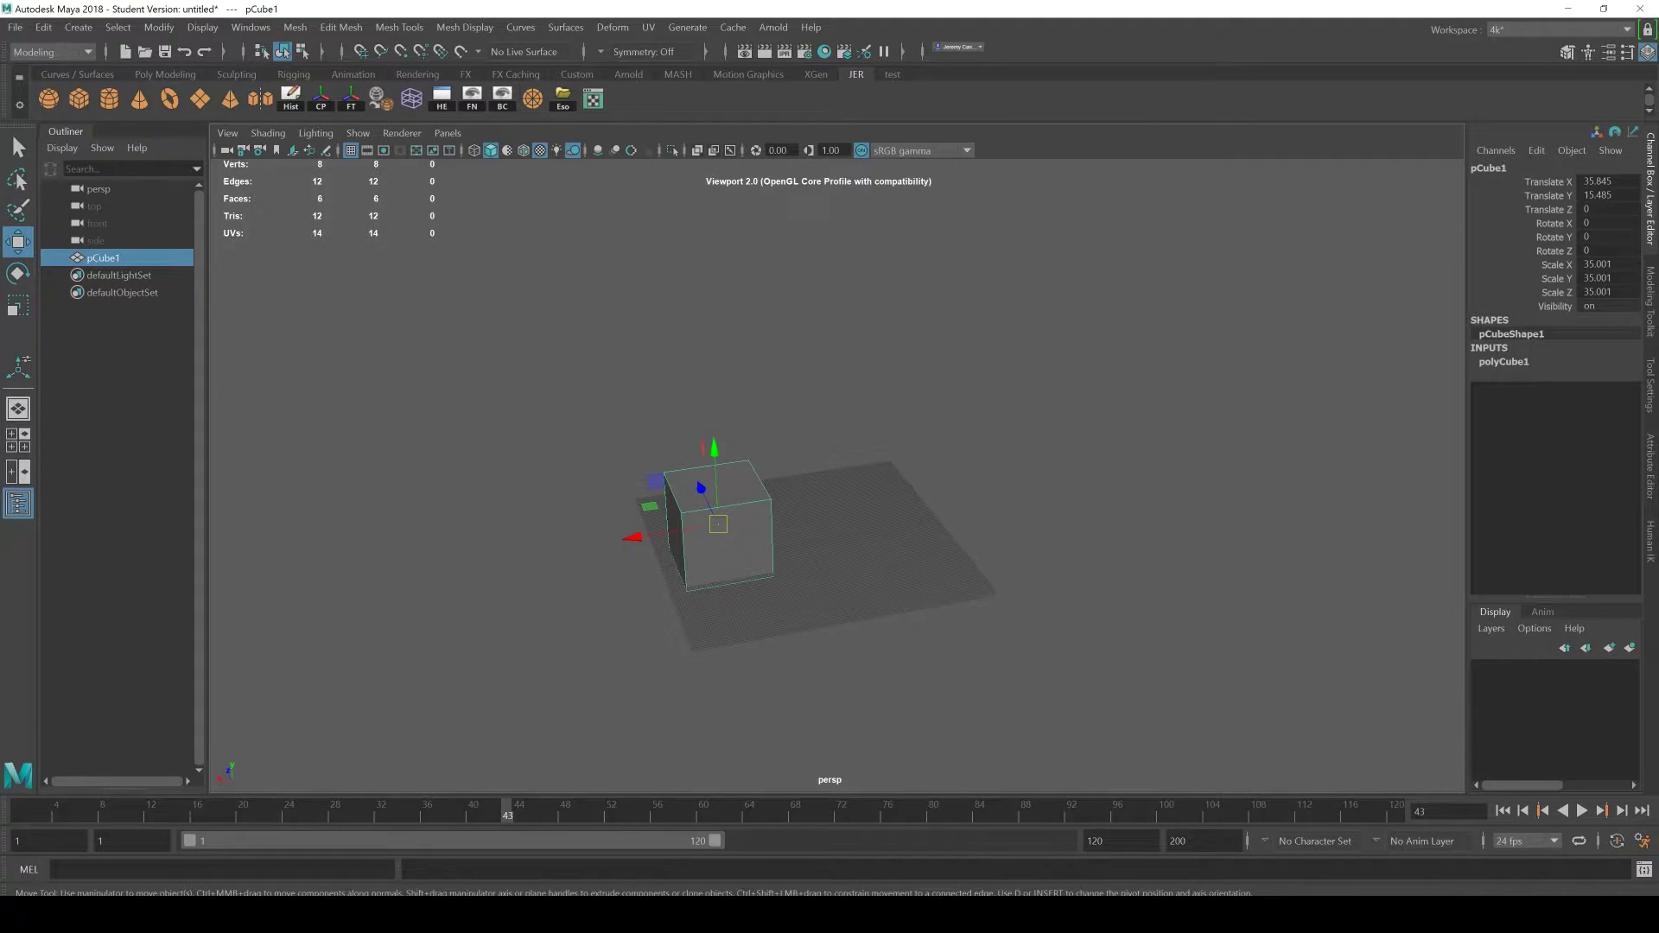
{"action": "left_click", "coordinate": [43, 27]}
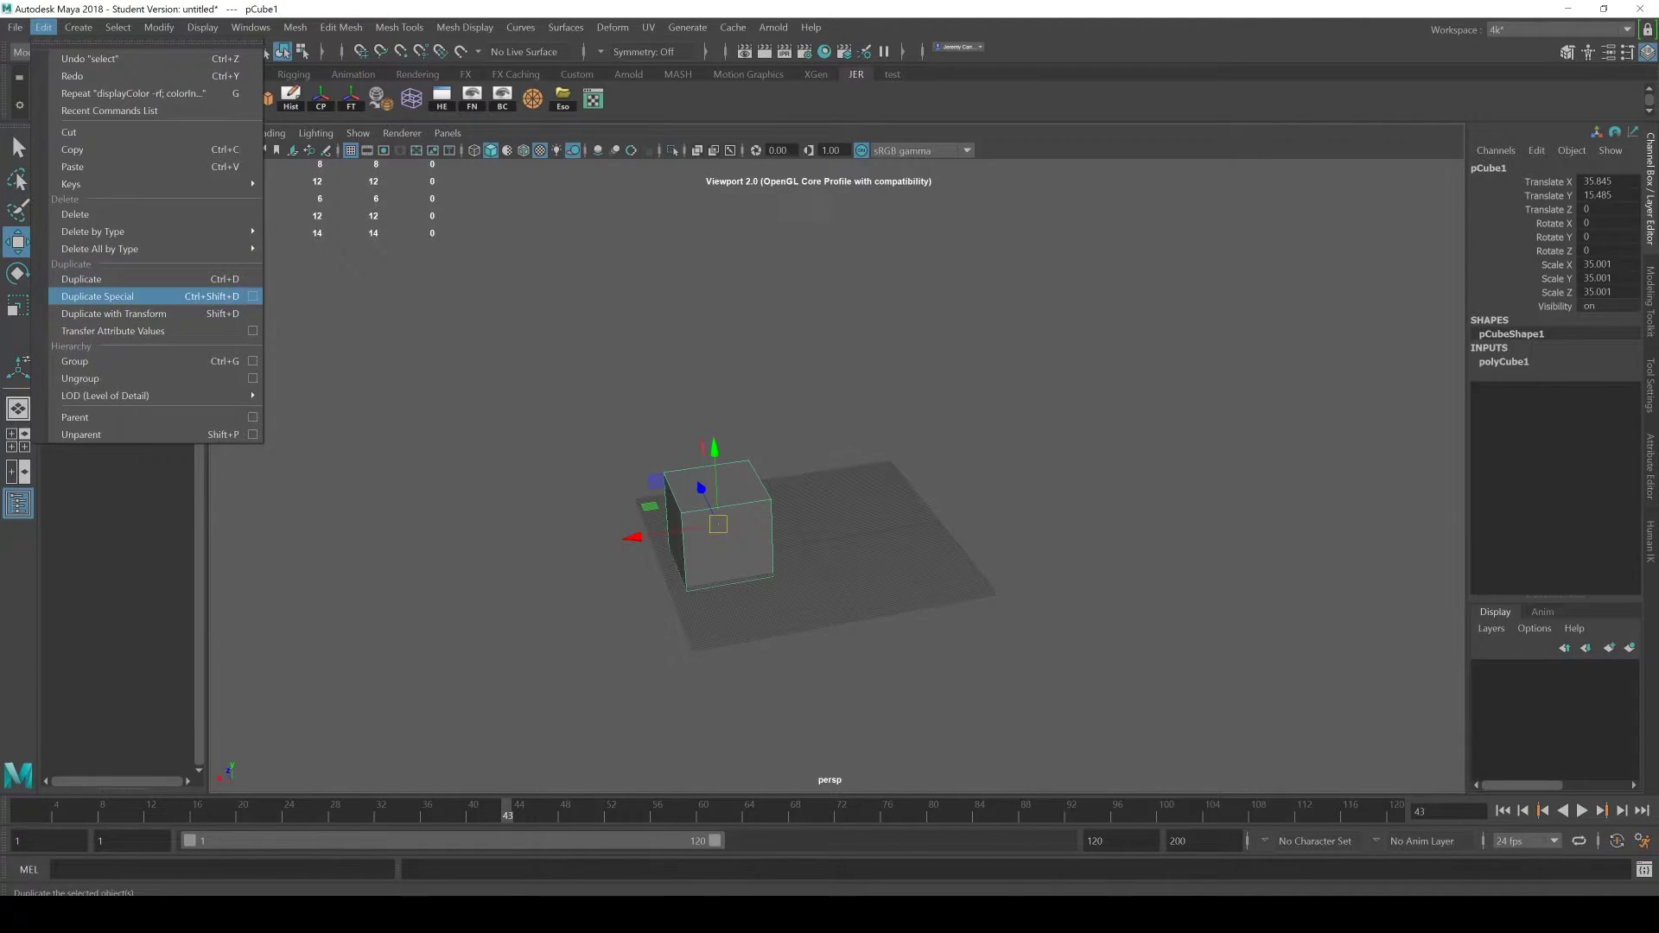
{"action": "left_click", "coordinate": [253, 297]}
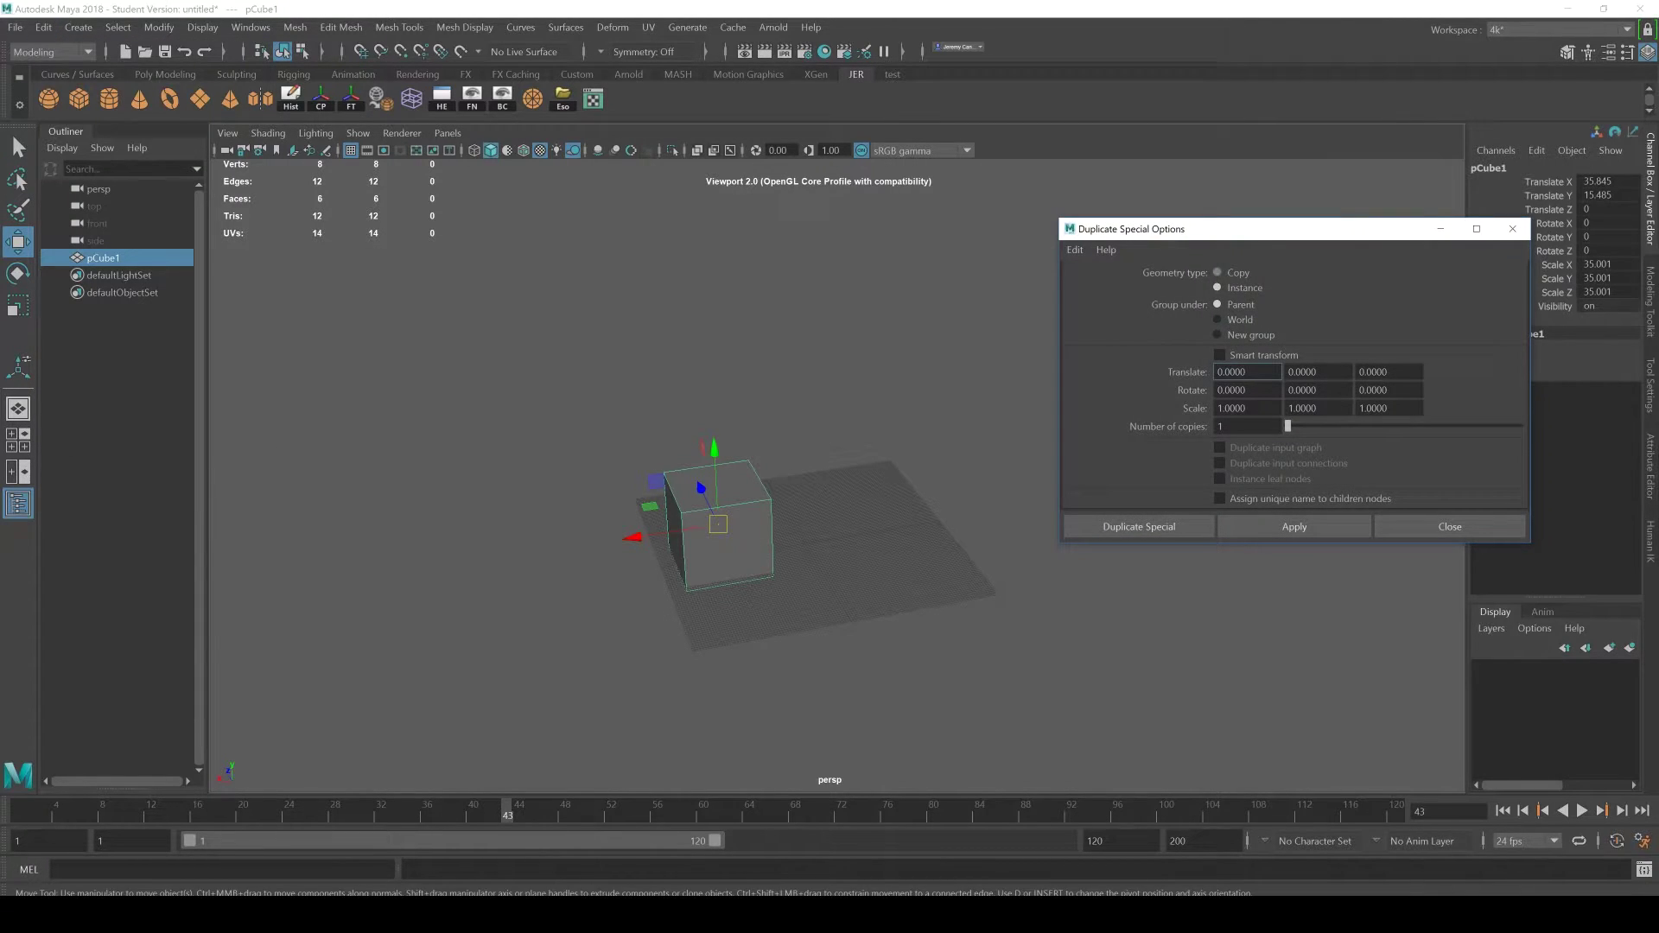
{"action": "left_click", "coordinate": [1217, 272]}
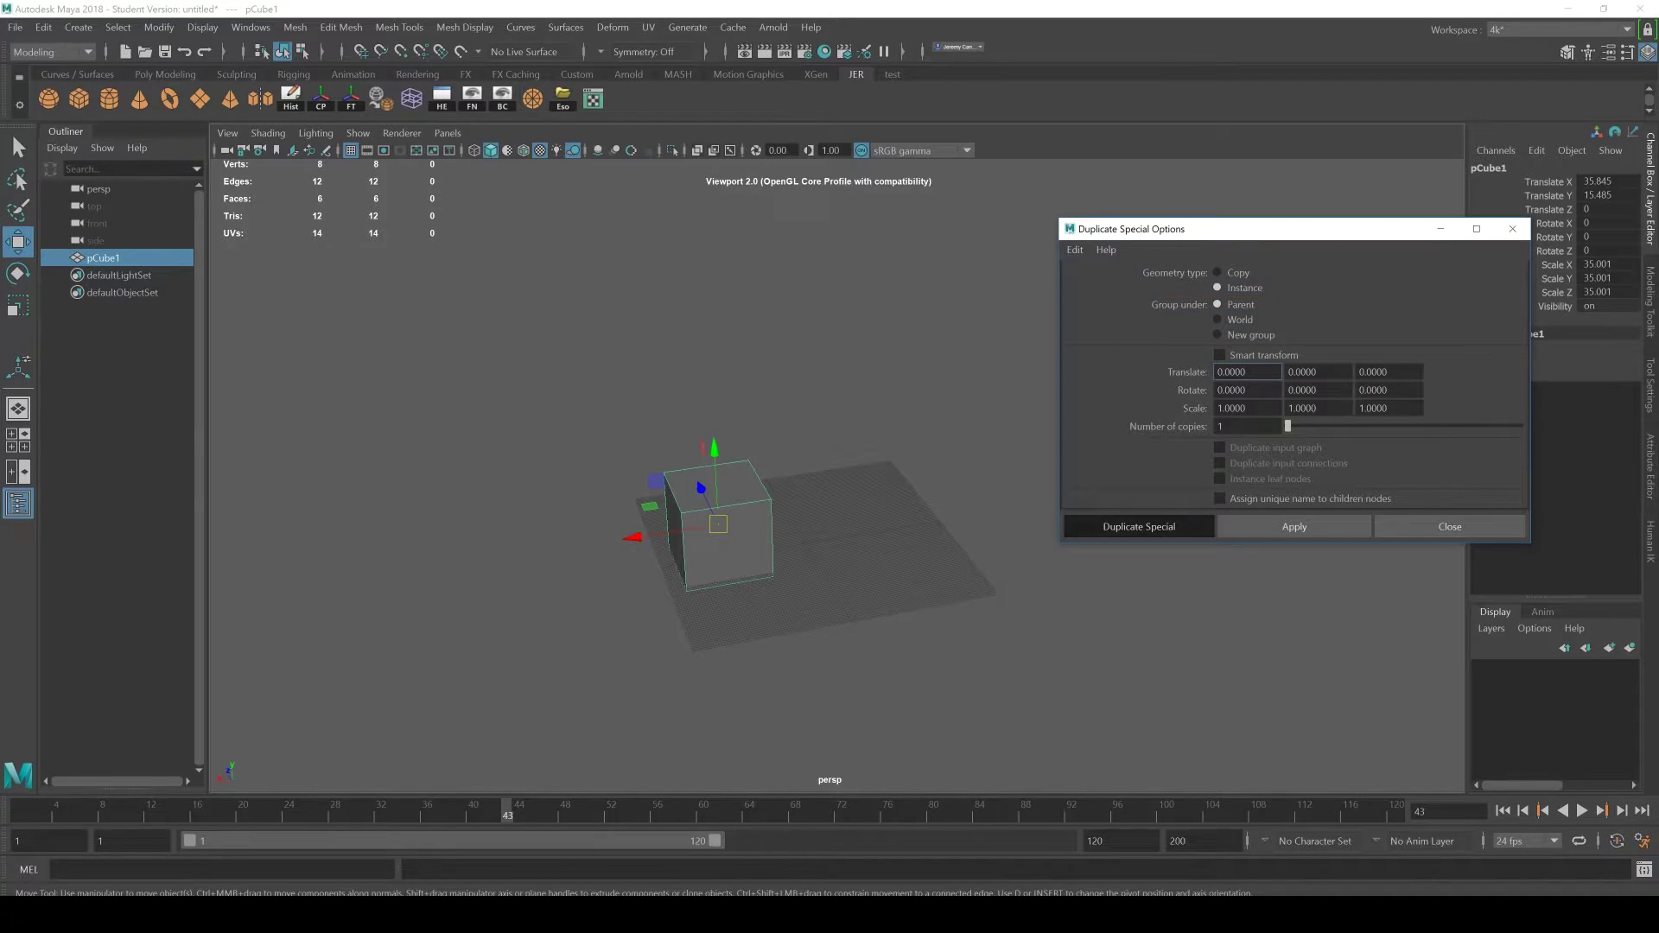
{"action": "left_click", "coordinate": [1139, 526]}
{"action": "left_click_drag", "start_coordinate": [633, 536], "coordinate": [767, 517]}
Step: Raise the top vertices of one instanced cube along Y to stretch both boxes, and return to object selection
{"action": "key", "text": "F9"}
{"action": "left_click_drag", "start_coordinate": [948, 407], "coordinate": [773, 512]}
{"action": "left_click_drag", "start_coordinate": [850, 428], "coordinate": [851, 293]}
{"action": "key", "text": "F8"}
{"action": "left_click", "coordinate": [959, 363]}
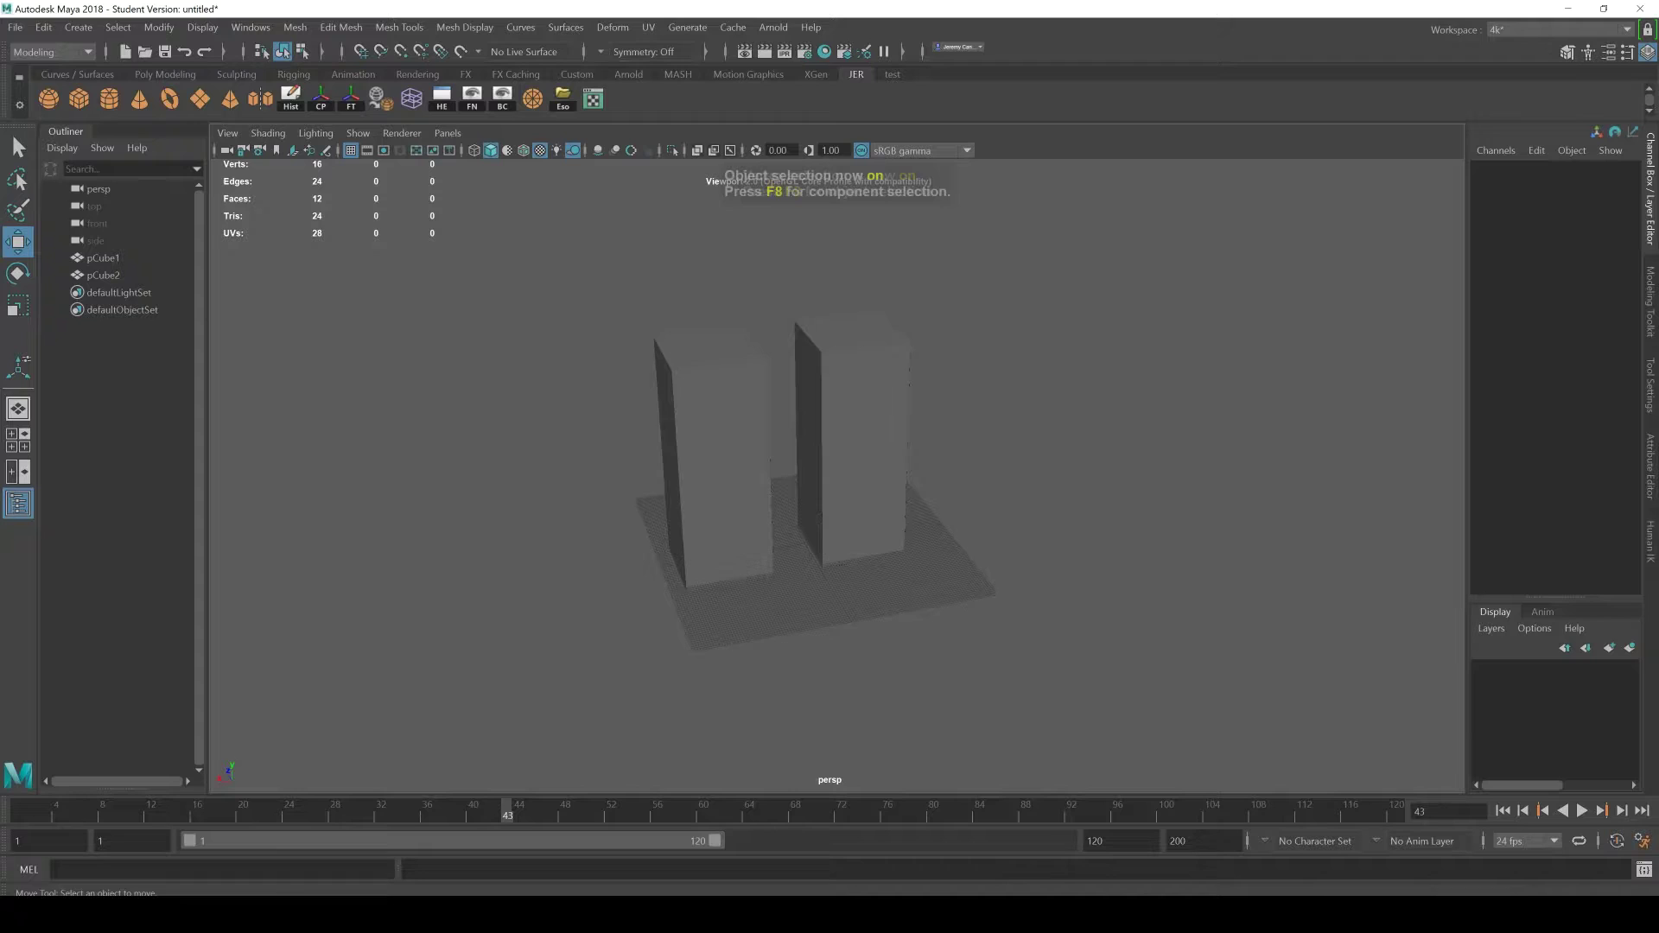
Step: Move the selected box along the X axis and duplicate it
{"action": "middle_click_drag", "start_coordinate": [907, 415], "coordinate": [833, 414], "text": "alt"}
{"action": "left_click", "coordinate": [782, 432]}
{"action": "left_click_drag", "start_coordinate": [701, 516], "coordinate": [856, 494]}
{"action": "key", "text": "ctrl+d"}
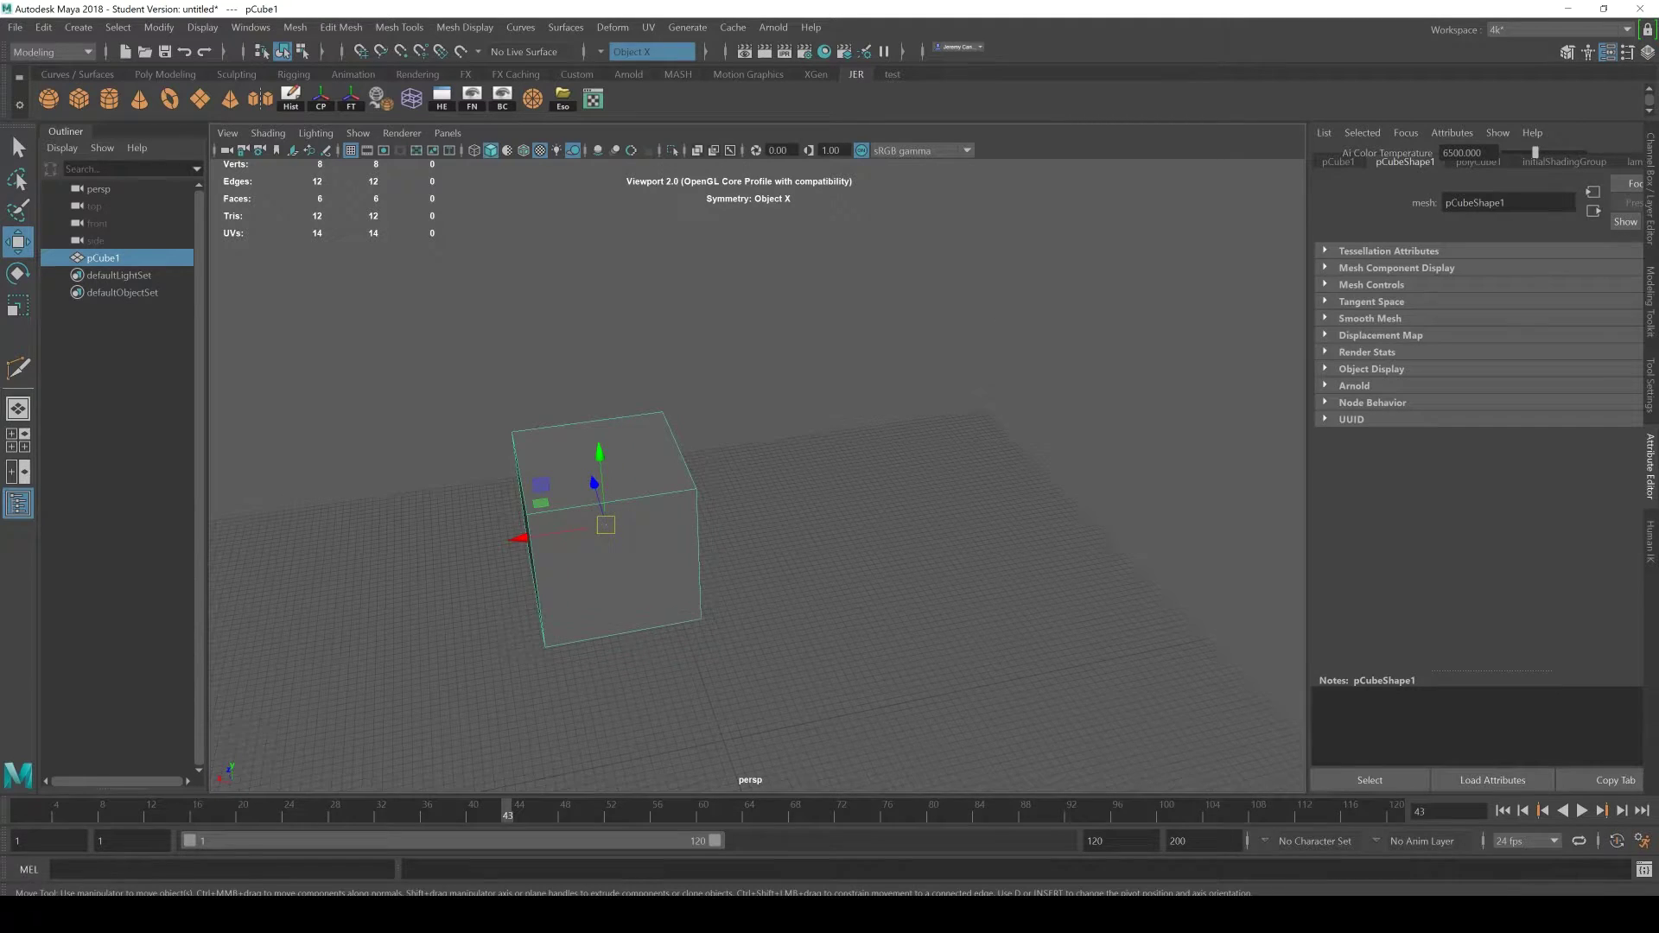
Step: Move the cube along the Y axis and freely reposition it in the perspective view
{"action": "mouse_move", "coordinate": [600, 452]}
{"action": "left_mouse_down"}
{"action": "mouse_move", "coordinate": [624, 302]}
{"action": "mouse_move", "coordinate": [605, 488]}
{"action": "left_mouse_up"}
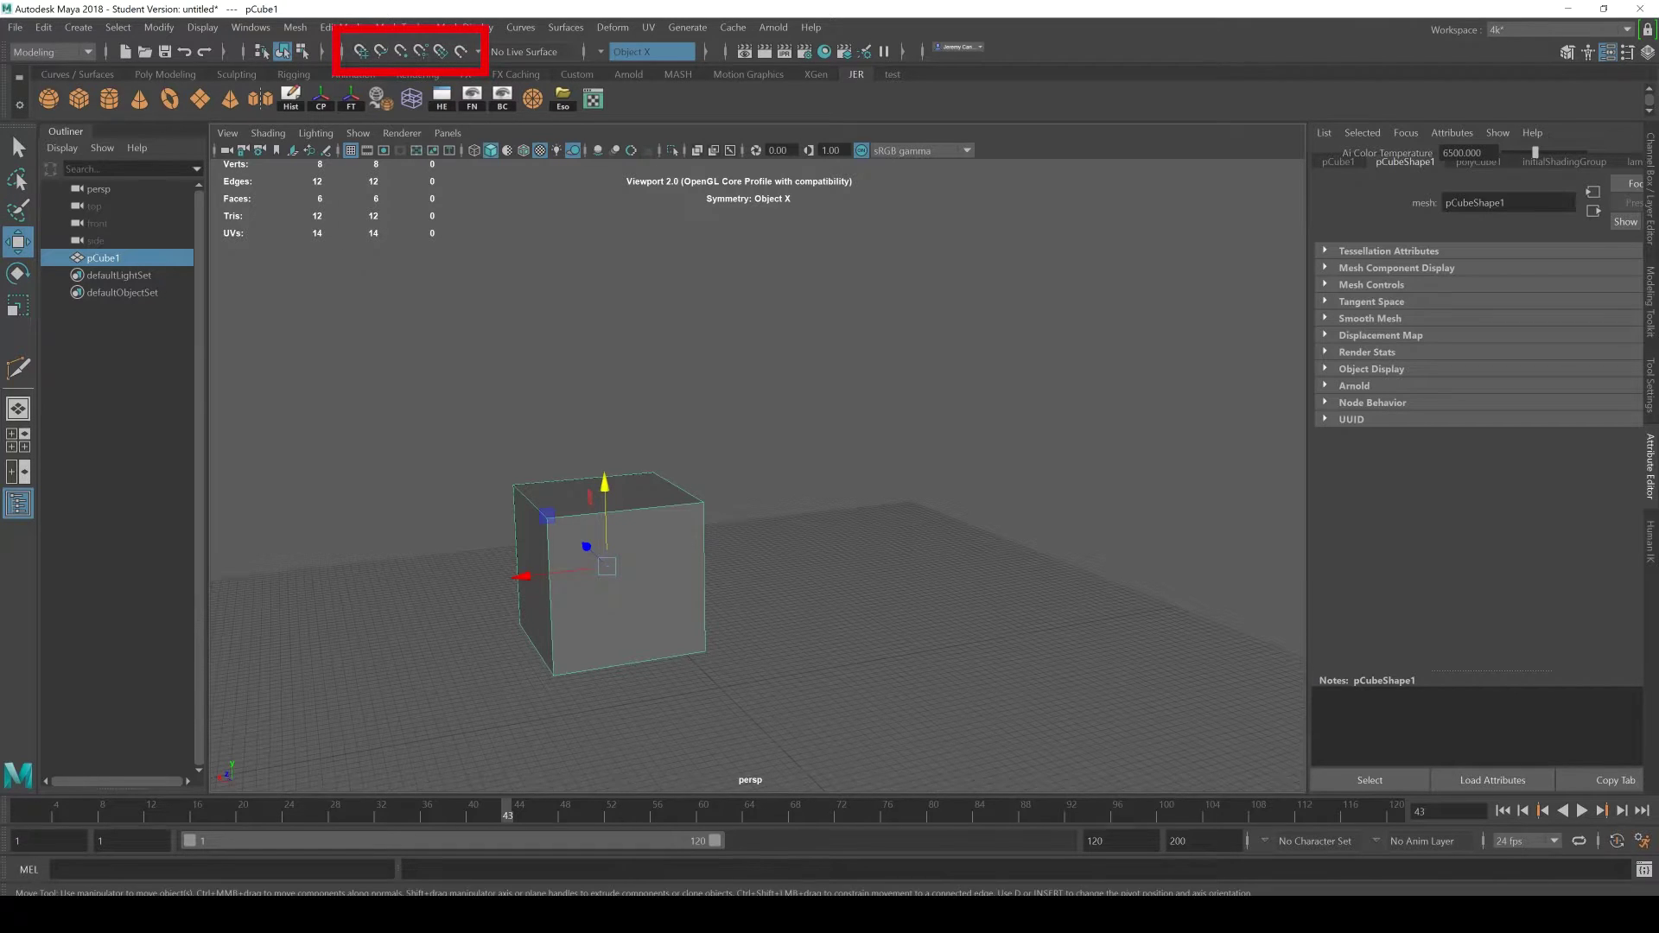
{"action": "scroll", "coordinate": [587, 536], "scroll_direction": "up", "scroll_amount": 1}
{"action": "left_click_drag", "start_coordinate": [572, 506], "coordinate": [572, 479]}
{"action": "mouse_move", "coordinate": [574, 561]}
{"action": "left_mouse_down"}
{"action": "mouse_move", "coordinate": [637, 446]}
{"action": "mouse_move", "coordinate": [622, 458]}
{"action": "left_mouse_up"}
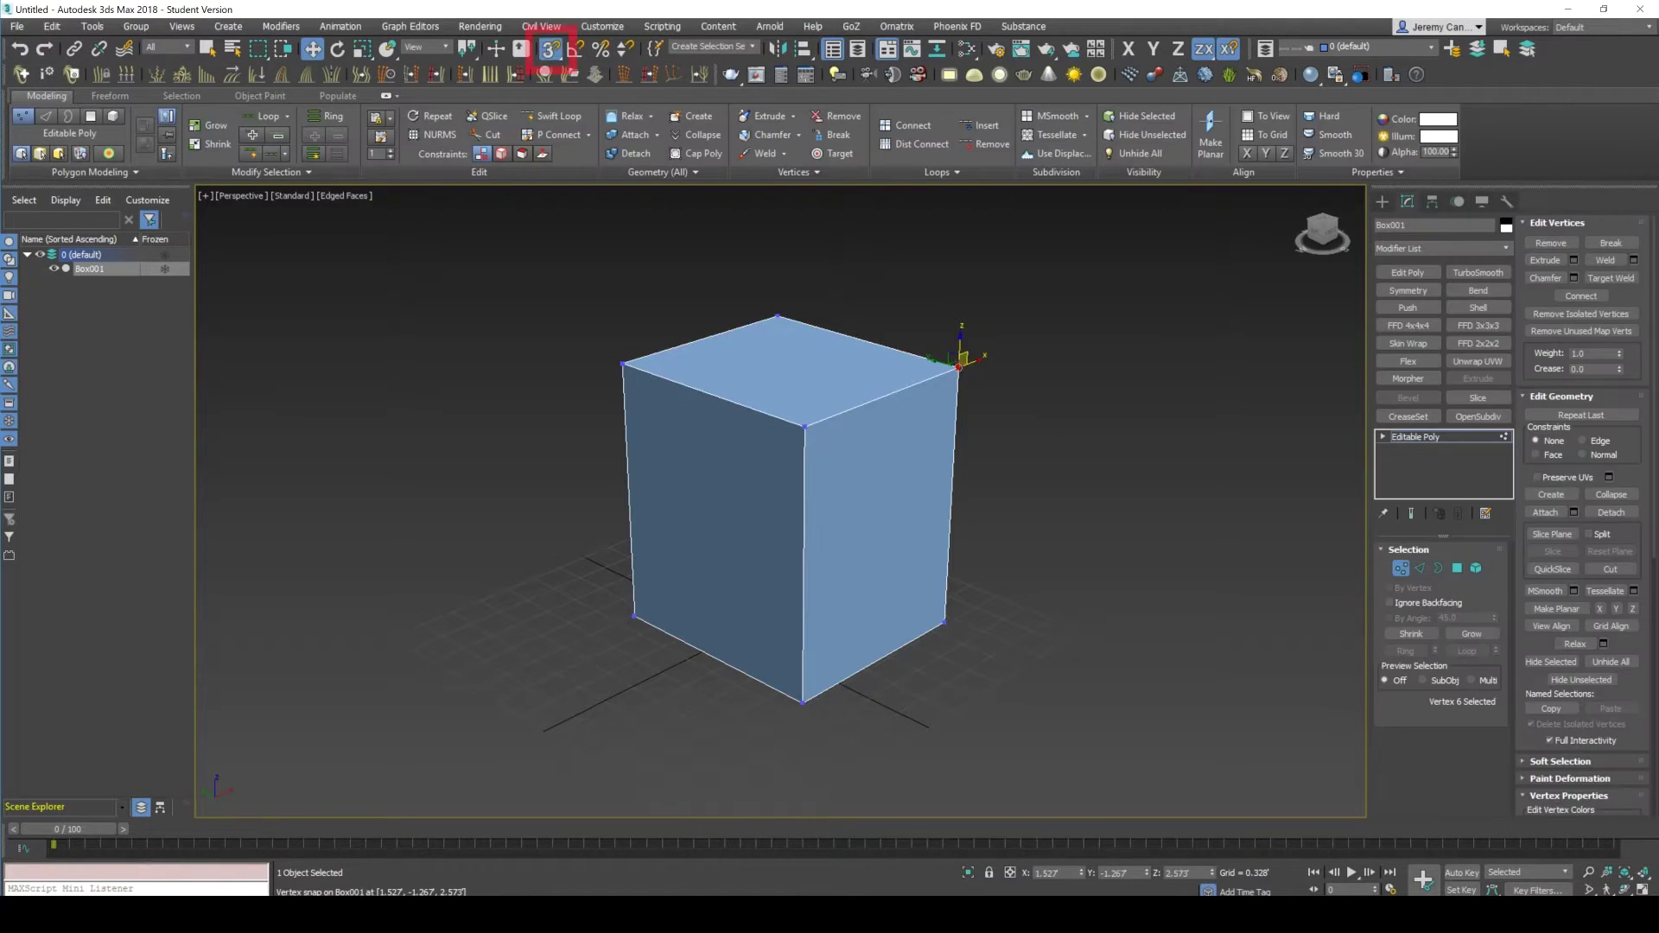
Step: Switch to 3ds Max, try snapping the box's top corner vertex onto the adjacent front corner, and open the snap settings
{"action": "left_click_drag", "start_coordinate": [973, 361], "coordinate": [805, 425]}
{"action": "key", "text": "ctrl+z"}
{"action": "right_click", "coordinate": [550, 49]}
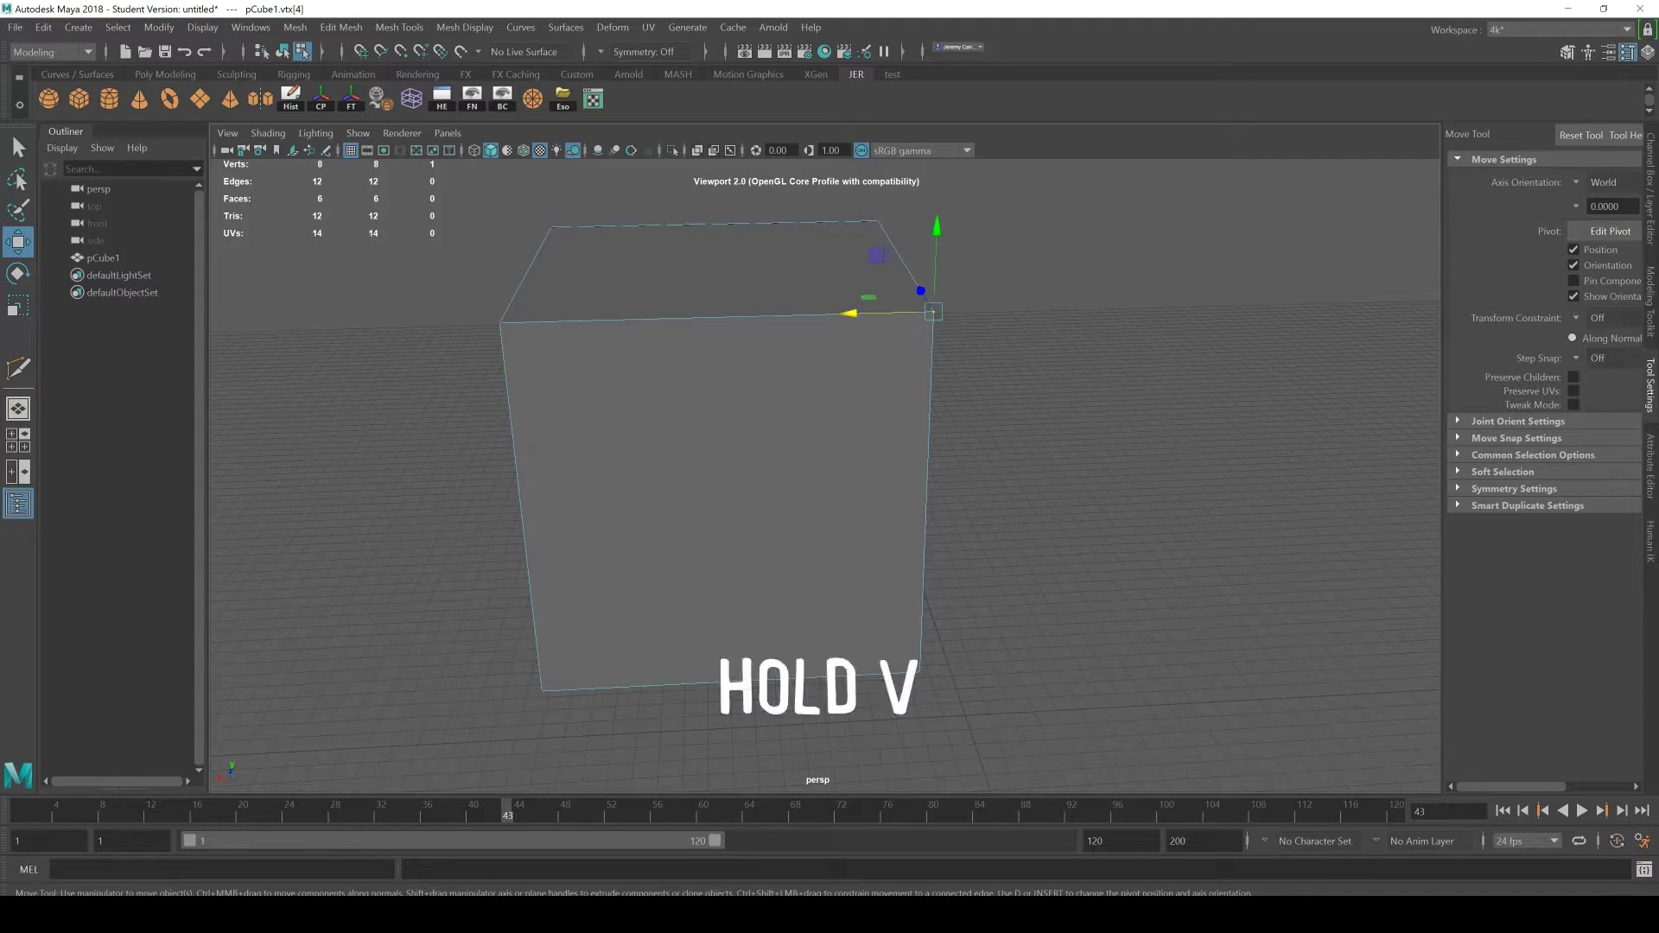
Step: In Maya, move the cube's top corner vertex along X with point snapping and grid snapping, aligning it above the bottom corner
{"action": "key", "text": "v"}
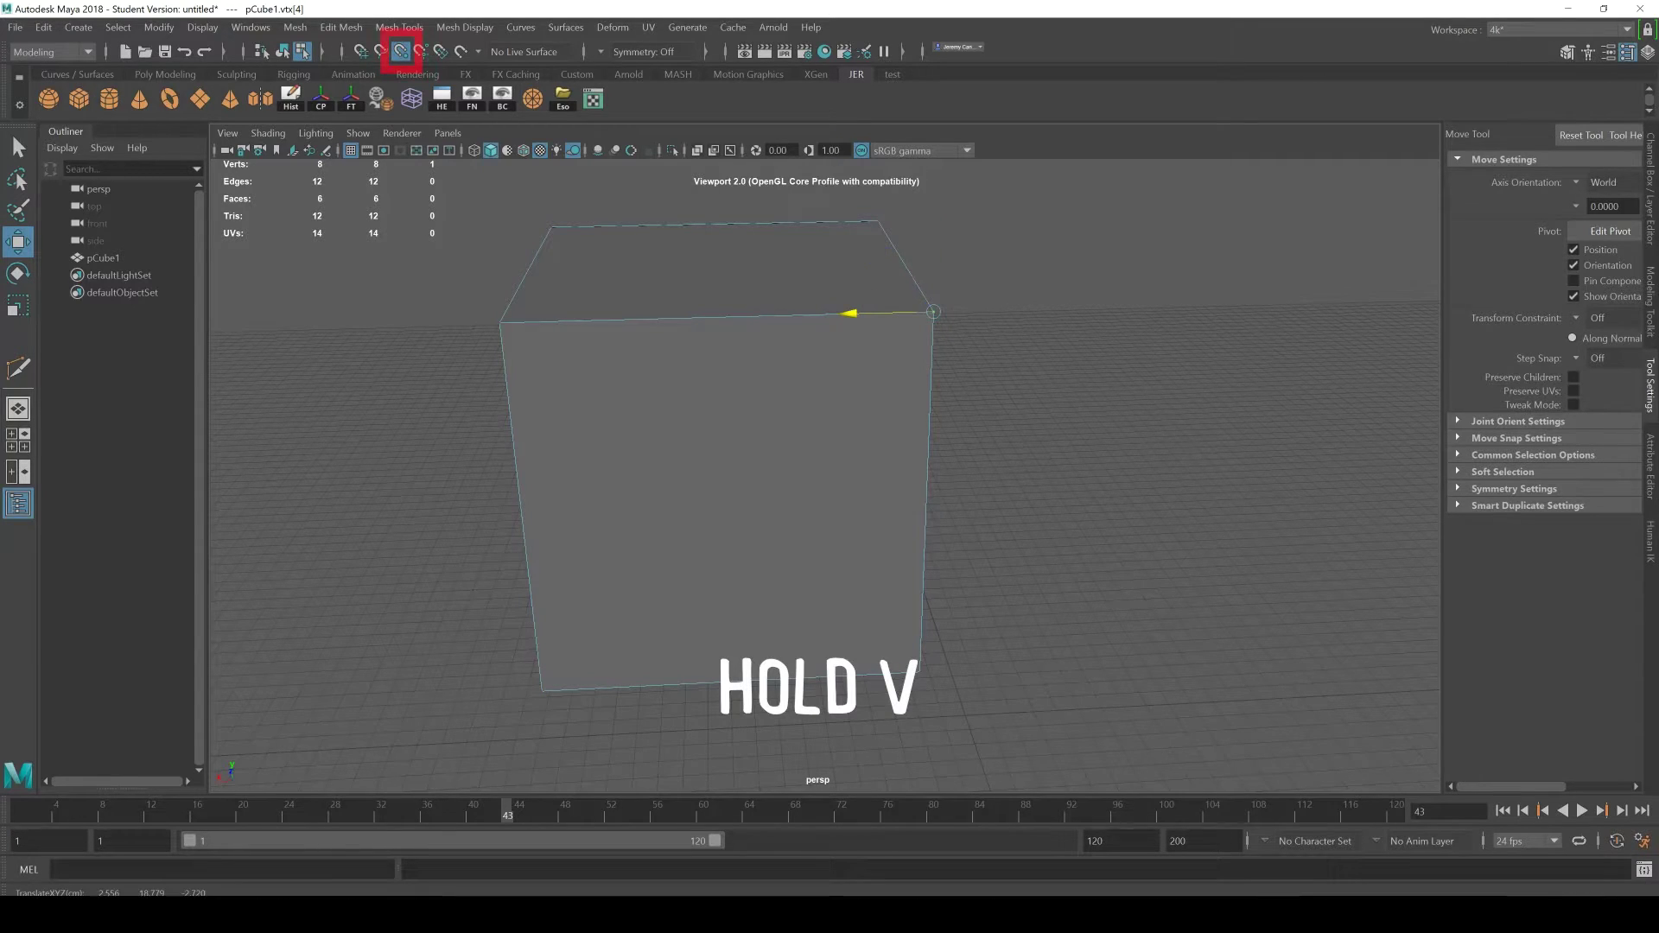
{"action": "mouse_move", "coordinate": [933, 312]}
{"action": "left_mouse_down"}
{"action": "mouse_move", "coordinate": [722, 318]}
{"action": "mouse_move", "coordinate": [933, 312]}
{"action": "left_mouse_up"}
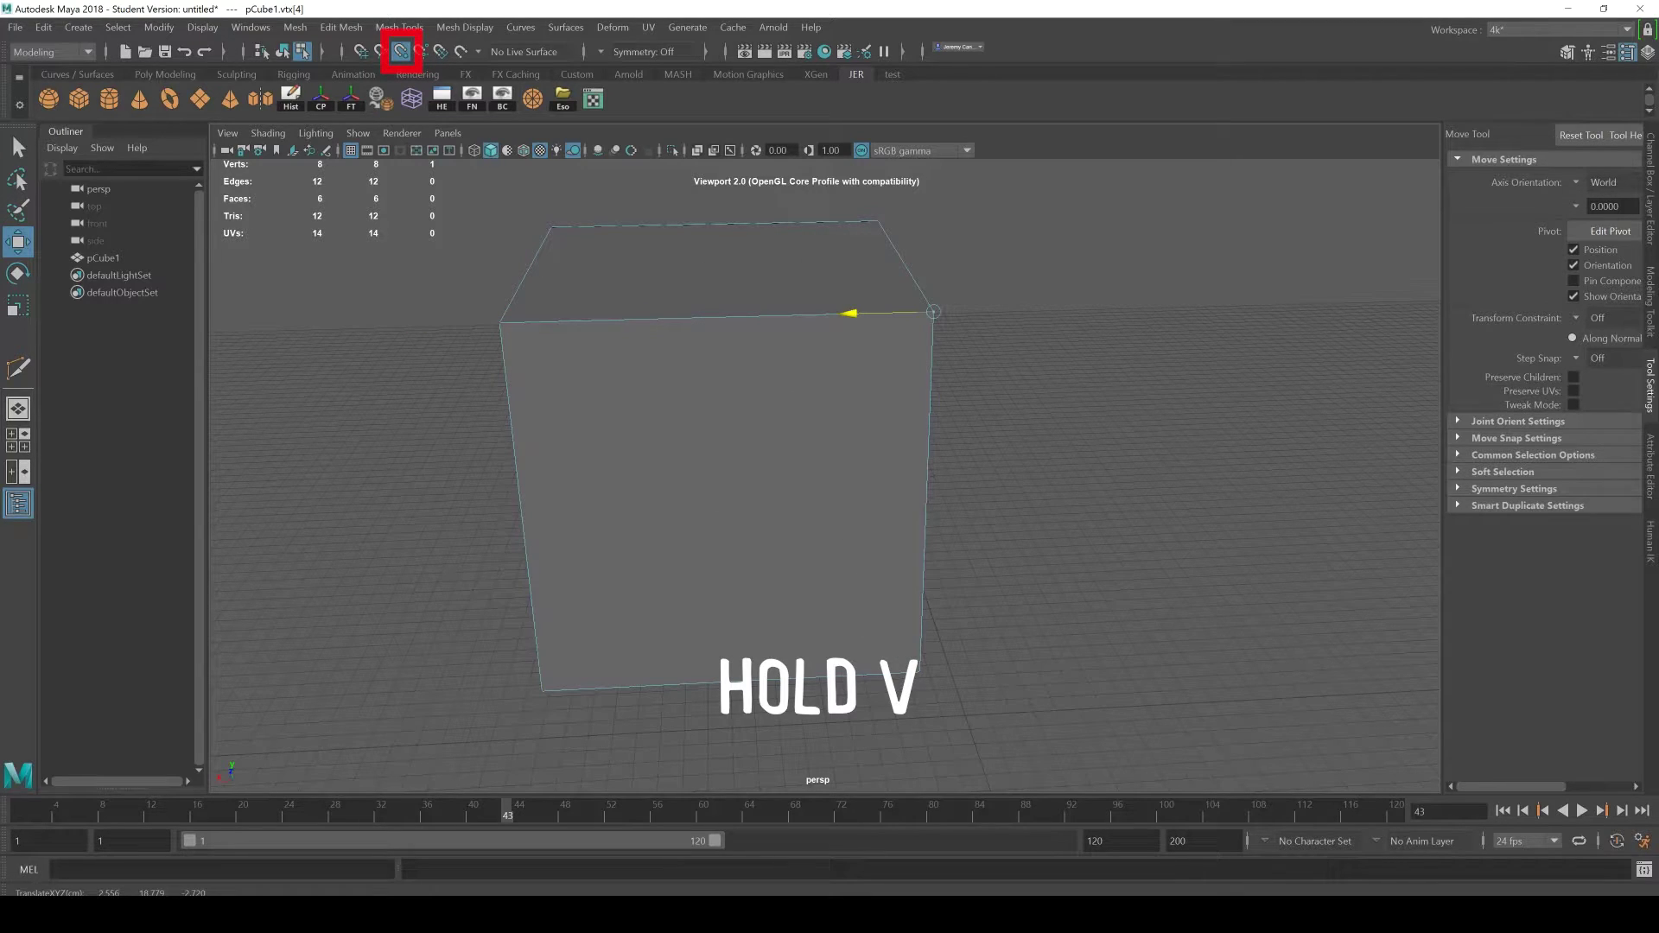
{"action": "key", "text": "x"}
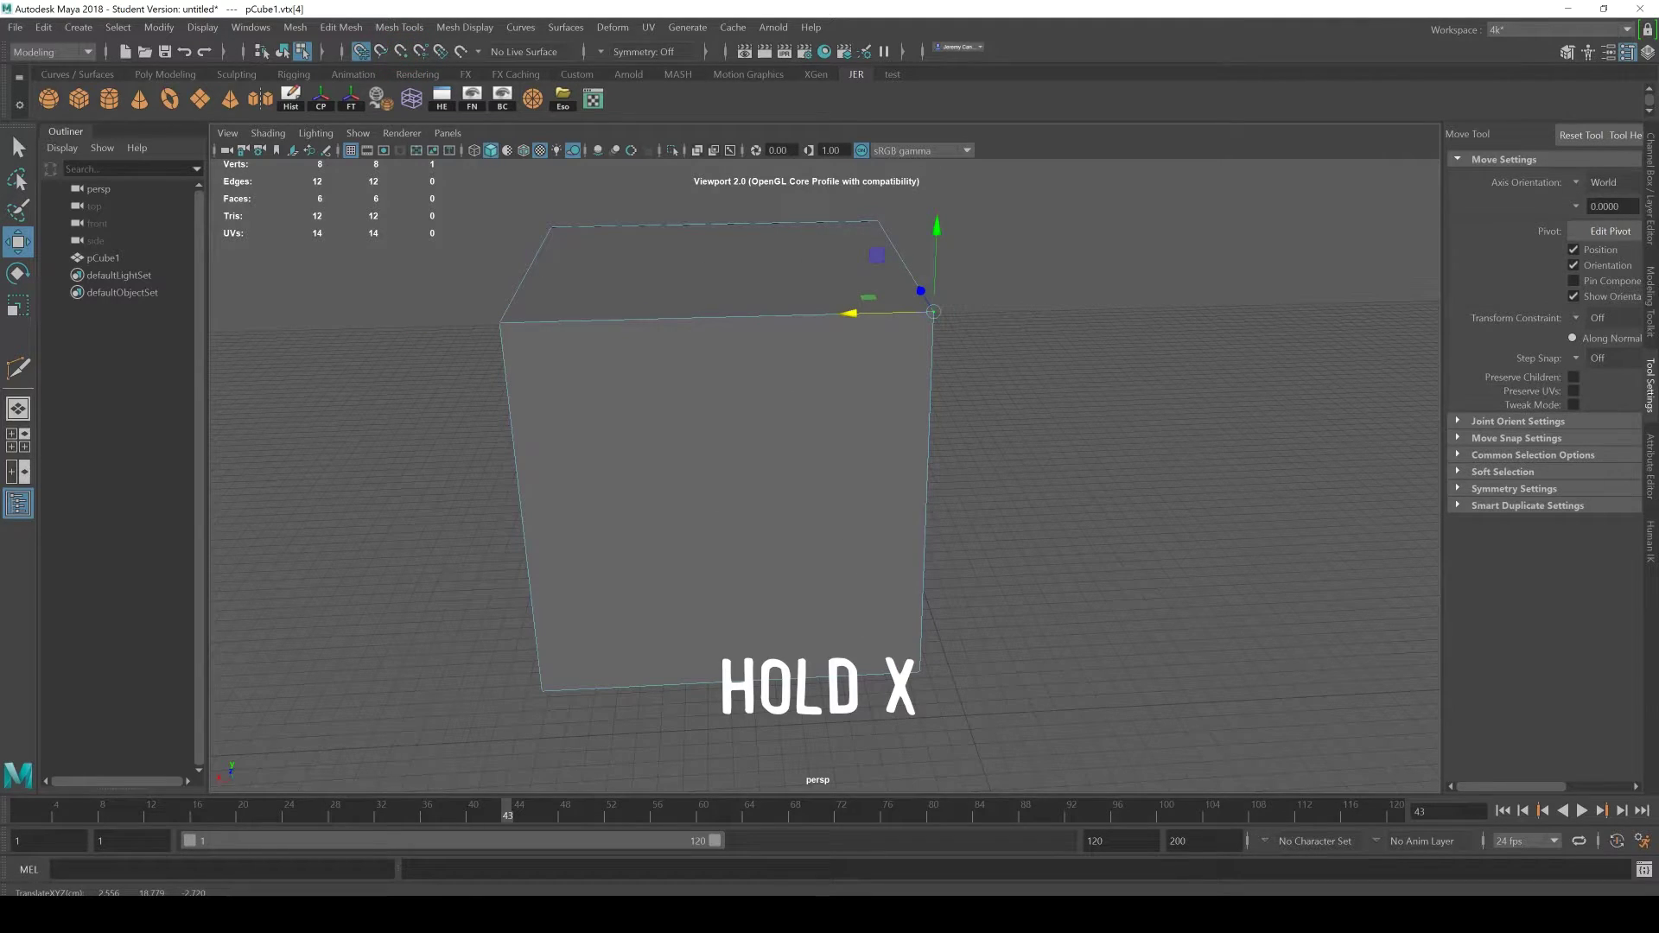
{"action": "mouse_move", "coordinate": [933, 312]}
{"action": "left_mouse_down"}
{"action": "mouse_move", "coordinate": [716, 318]}
{"action": "mouse_move", "coordinate": [919, 312]}
{"action": "left_mouse_up"}
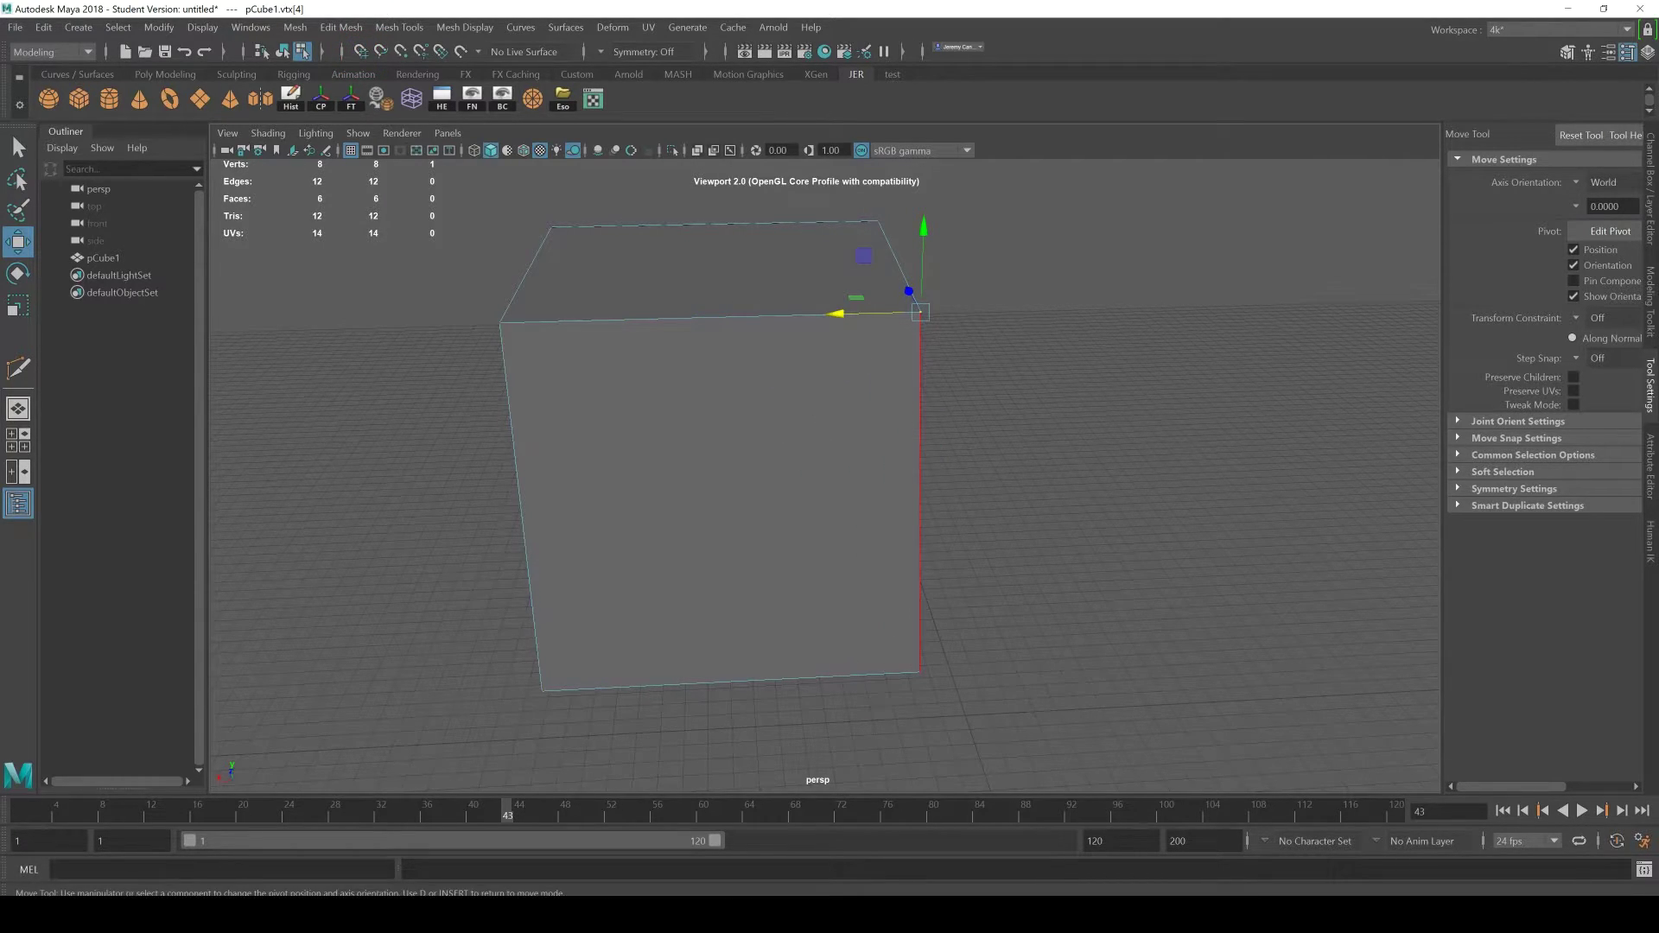
Step: Return to object selection and toggle the cube's pivot editing mode on and off
{"action": "key", "text": "F8"}
{"action": "key", "text": "d"}
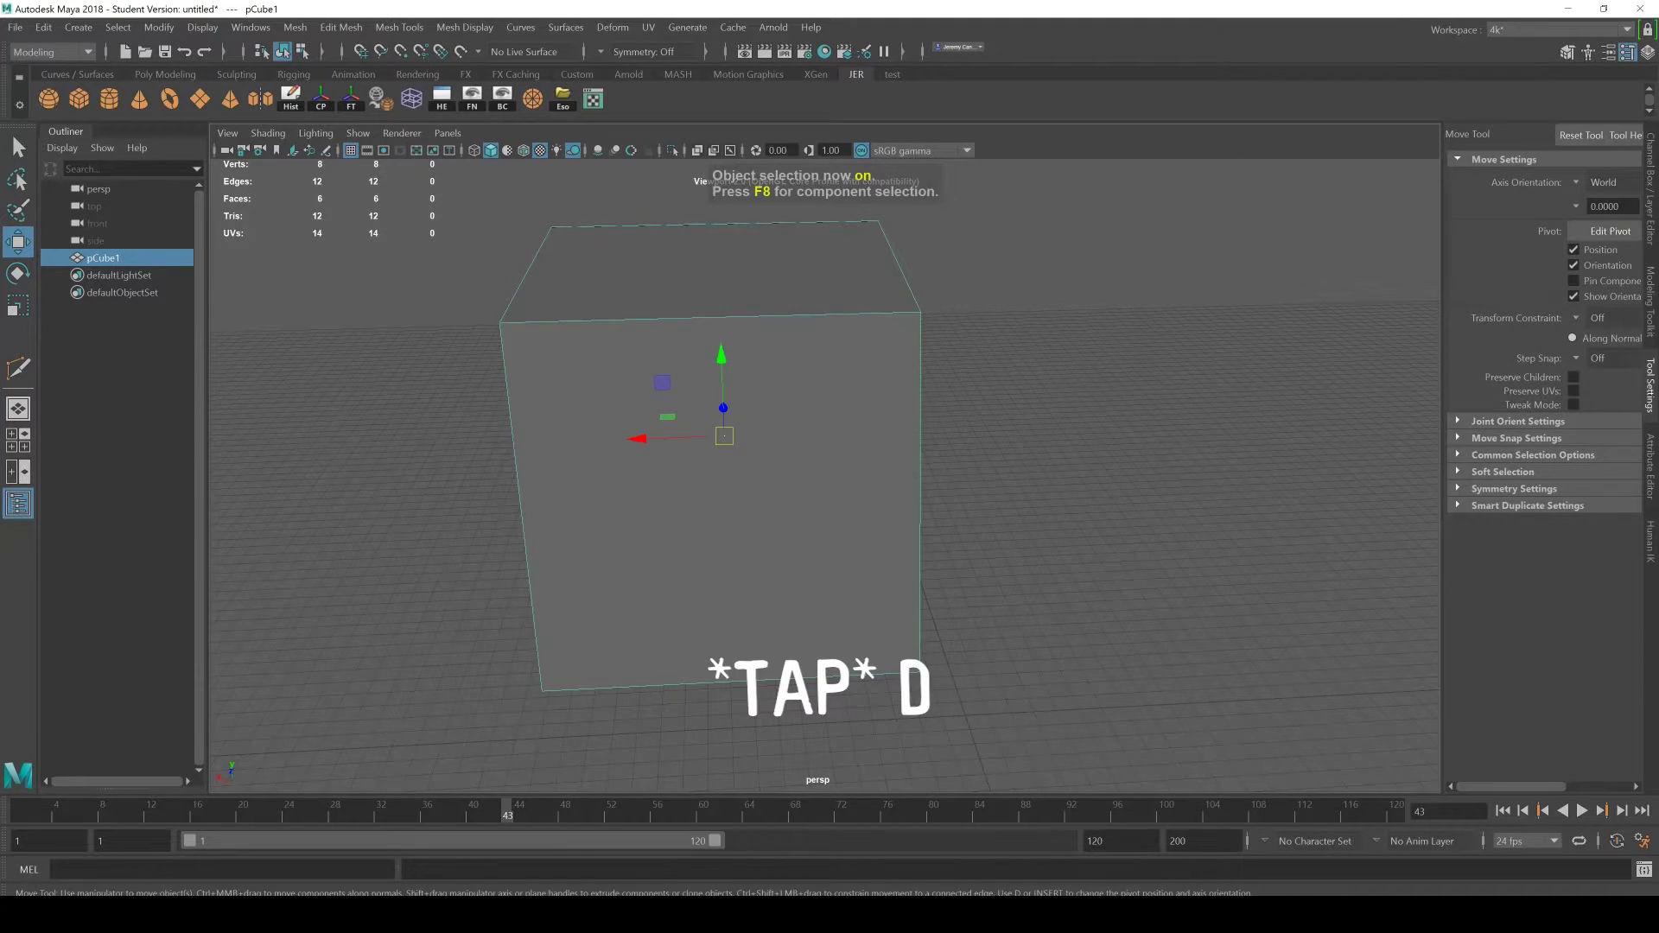
{"action": "key", "text": "d"}
{"action": "key", "text": "d"}
{"action": "key", "text": "d"}
{"action": "key", "text": "d"}
{"action": "key", "text": "d"}
{"action": "key", "text": "d"}
{"action": "key", "text": "d"}
{"action": "key", "text": "d"}
{"action": "key", "text": "d"}
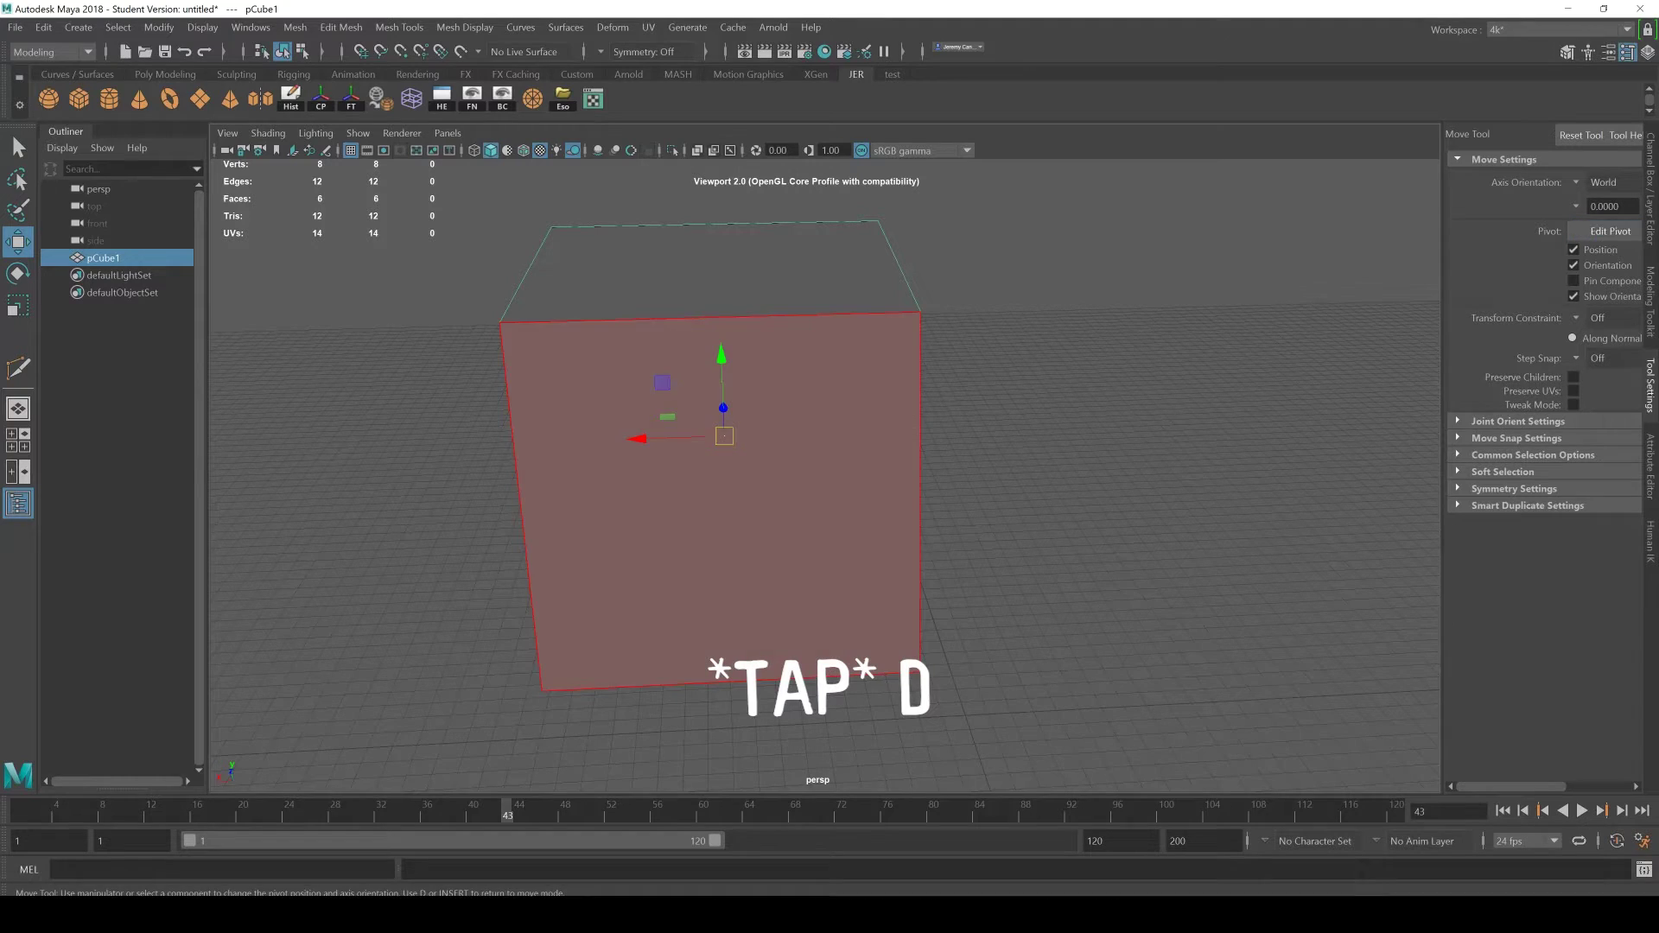
{"action": "key", "text": "d"}
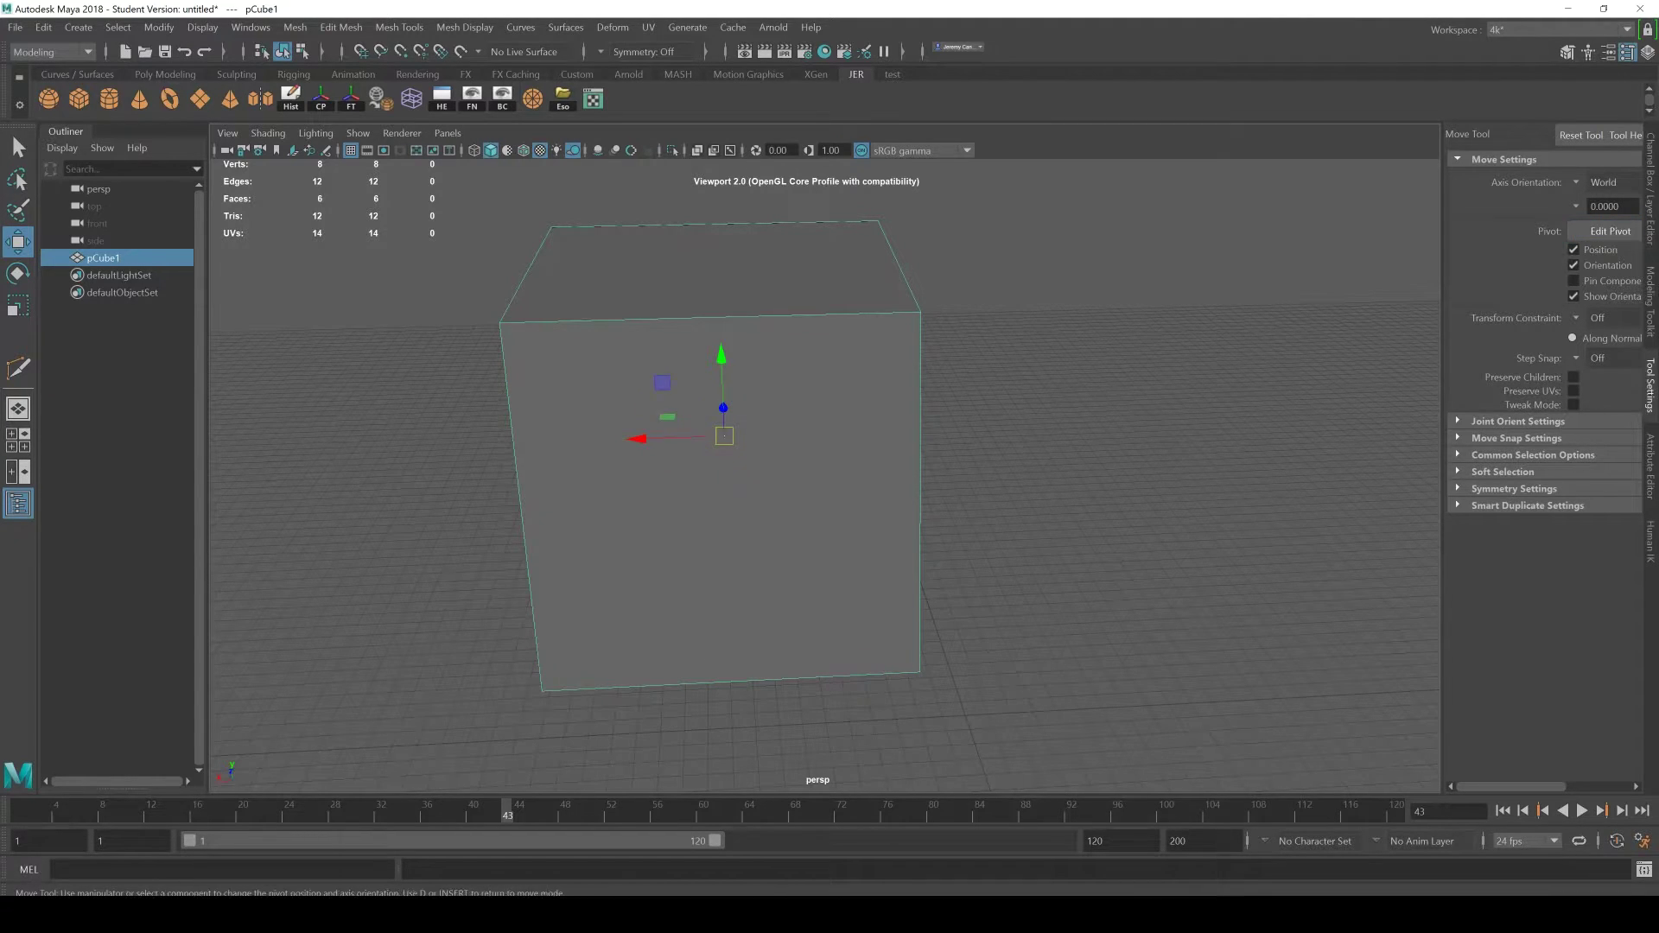
Step: Edit the cube's pivot and snap it to the top corner vertex using point snapping
{"action": "key", "text": "d"}
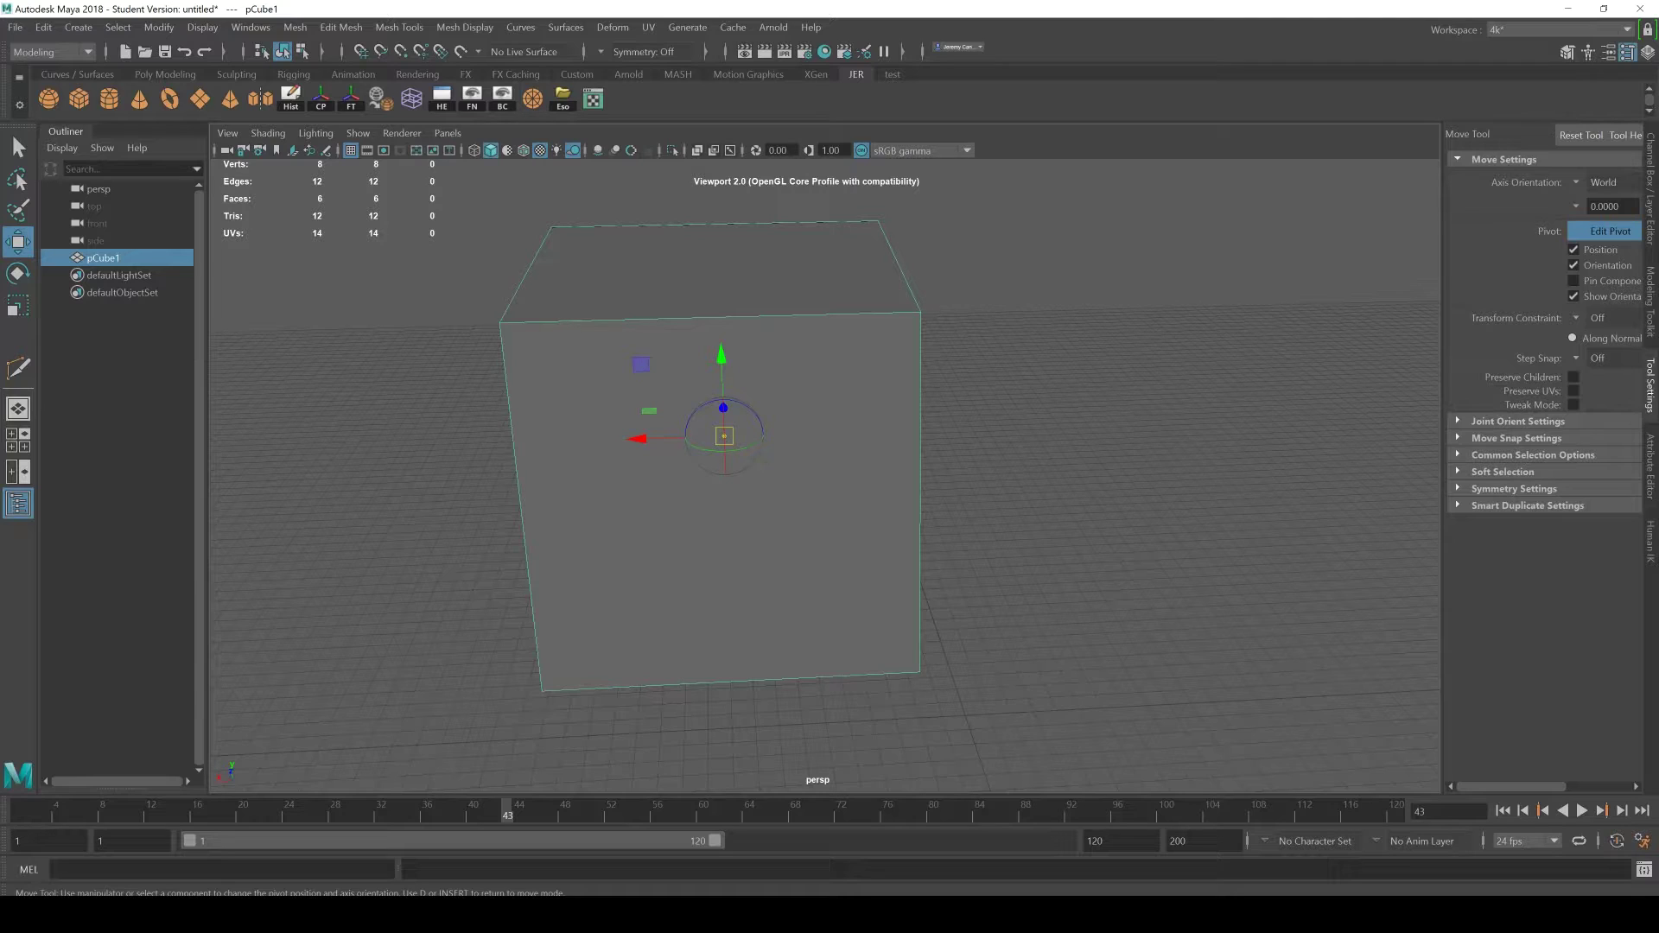
{"action": "key", "text": "v"}
{"action": "left_click_drag", "start_coordinate": [640, 439], "coordinate": [857, 349]}
{"action": "key", "text": "v"}
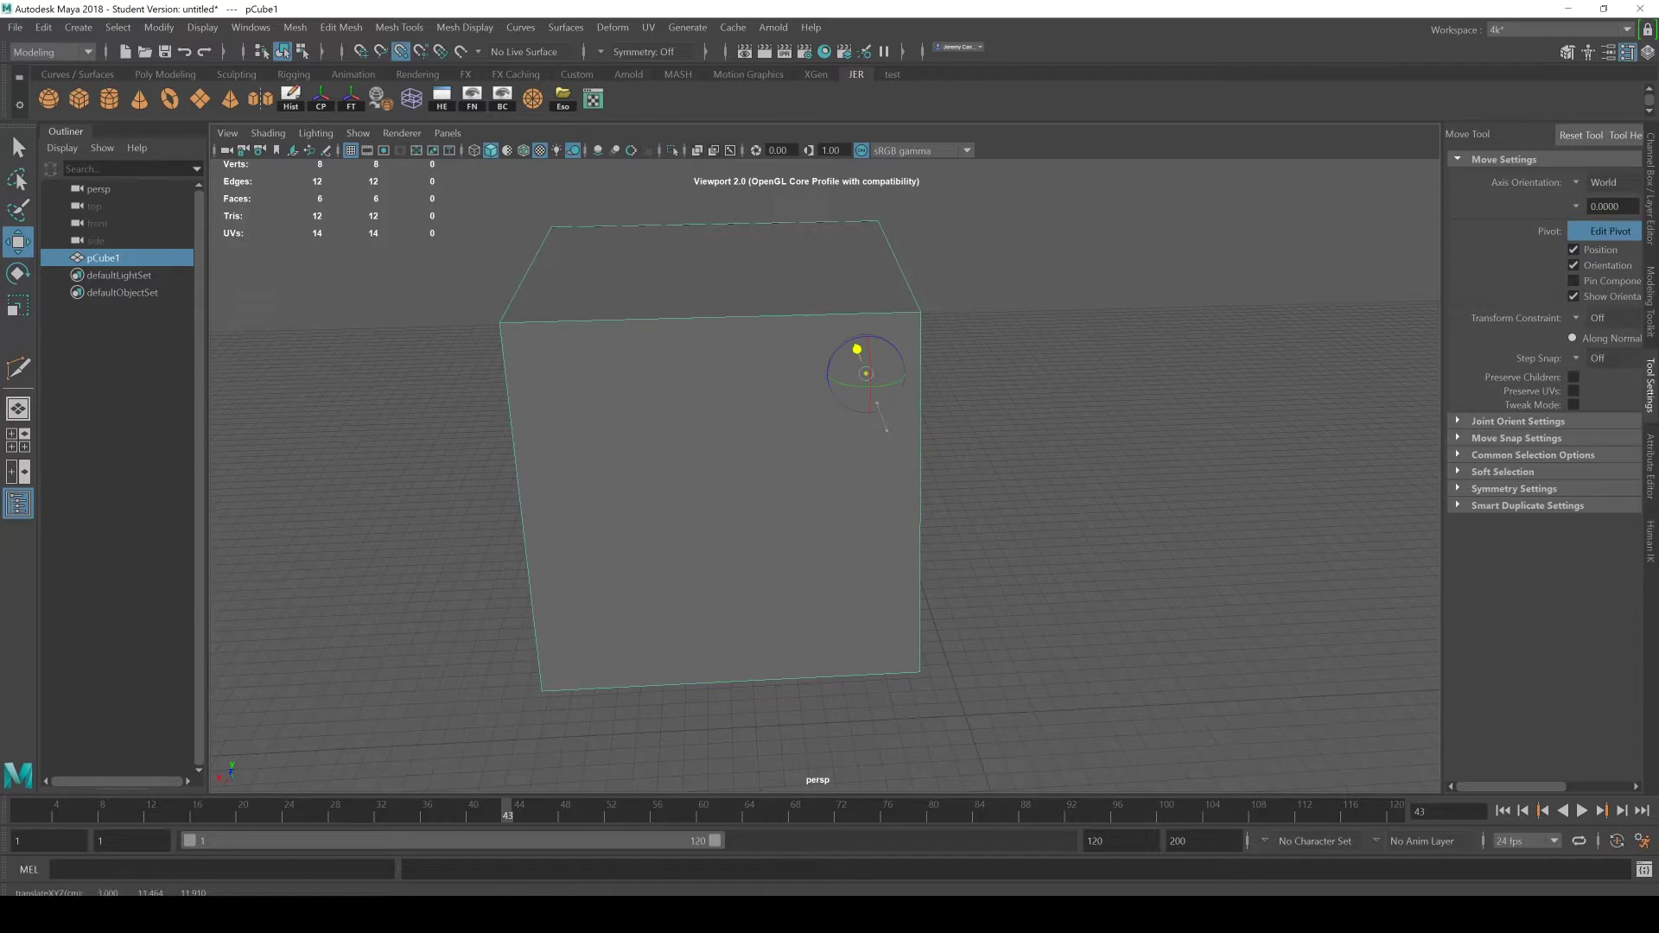
{"action": "left_click_drag", "start_coordinate": [902, 472], "coordinate": [1011, 502]}
{"action": "key", "text": "d"}
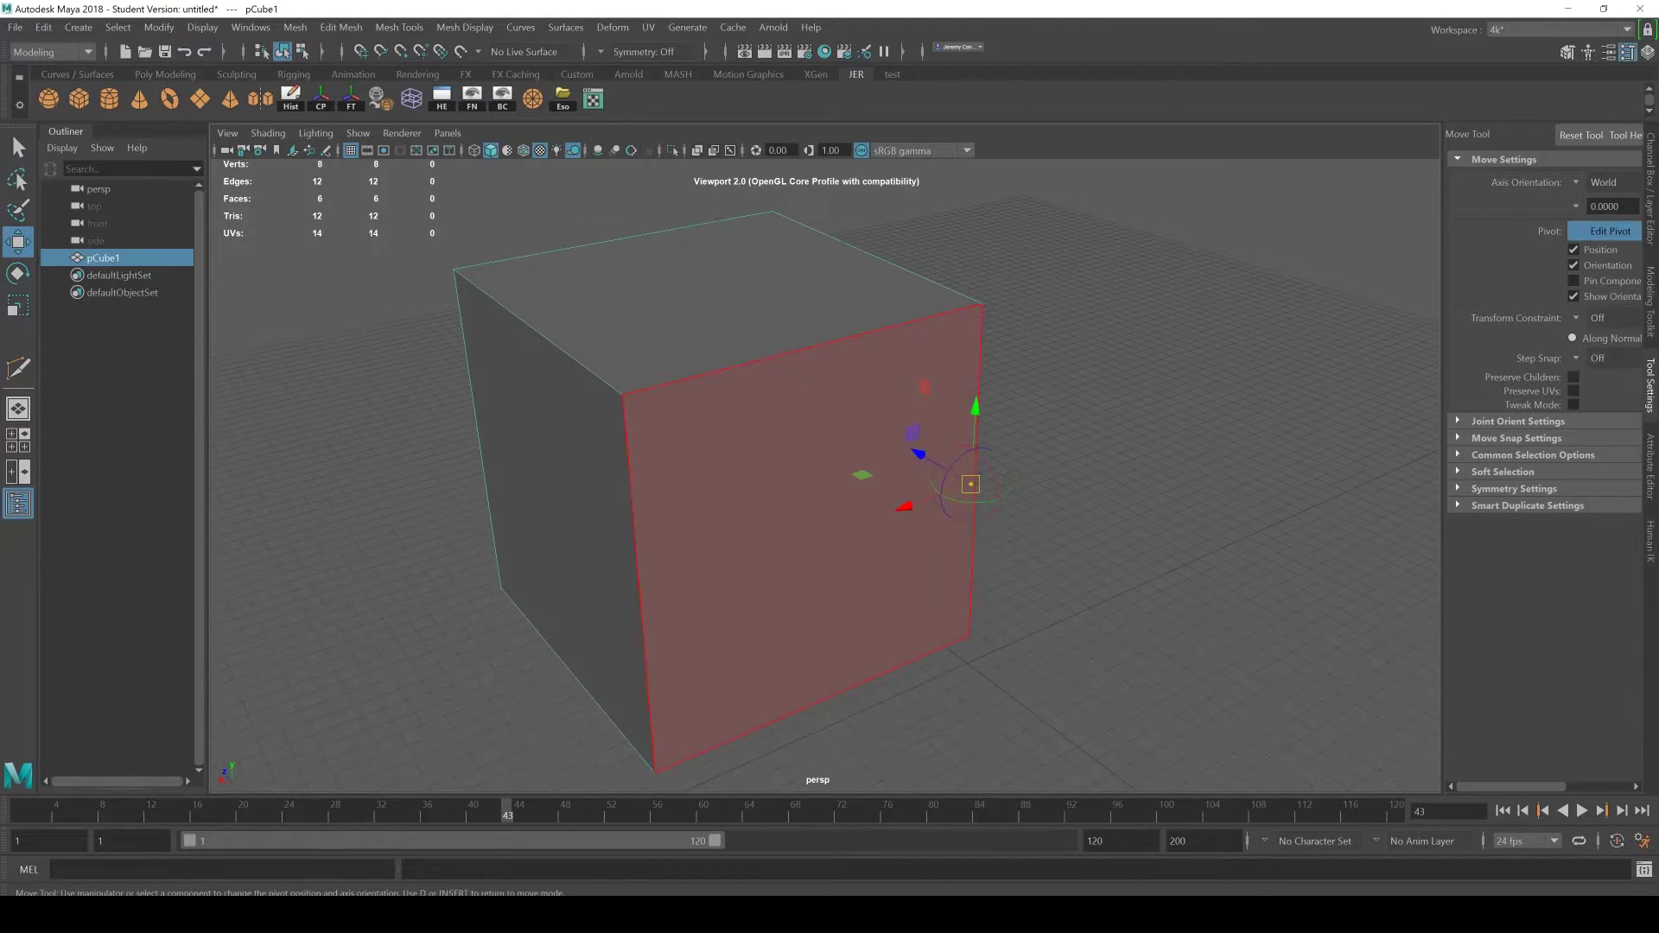
{"action": "key", "text": "v"}
{"action": "left_click_drag", "start_coordinate": [918, 454], "coordinate": [917, 454]}
{"action": "left_click_drag", "start_coordinate": [974, 401], "coordinate": [981, 303]}
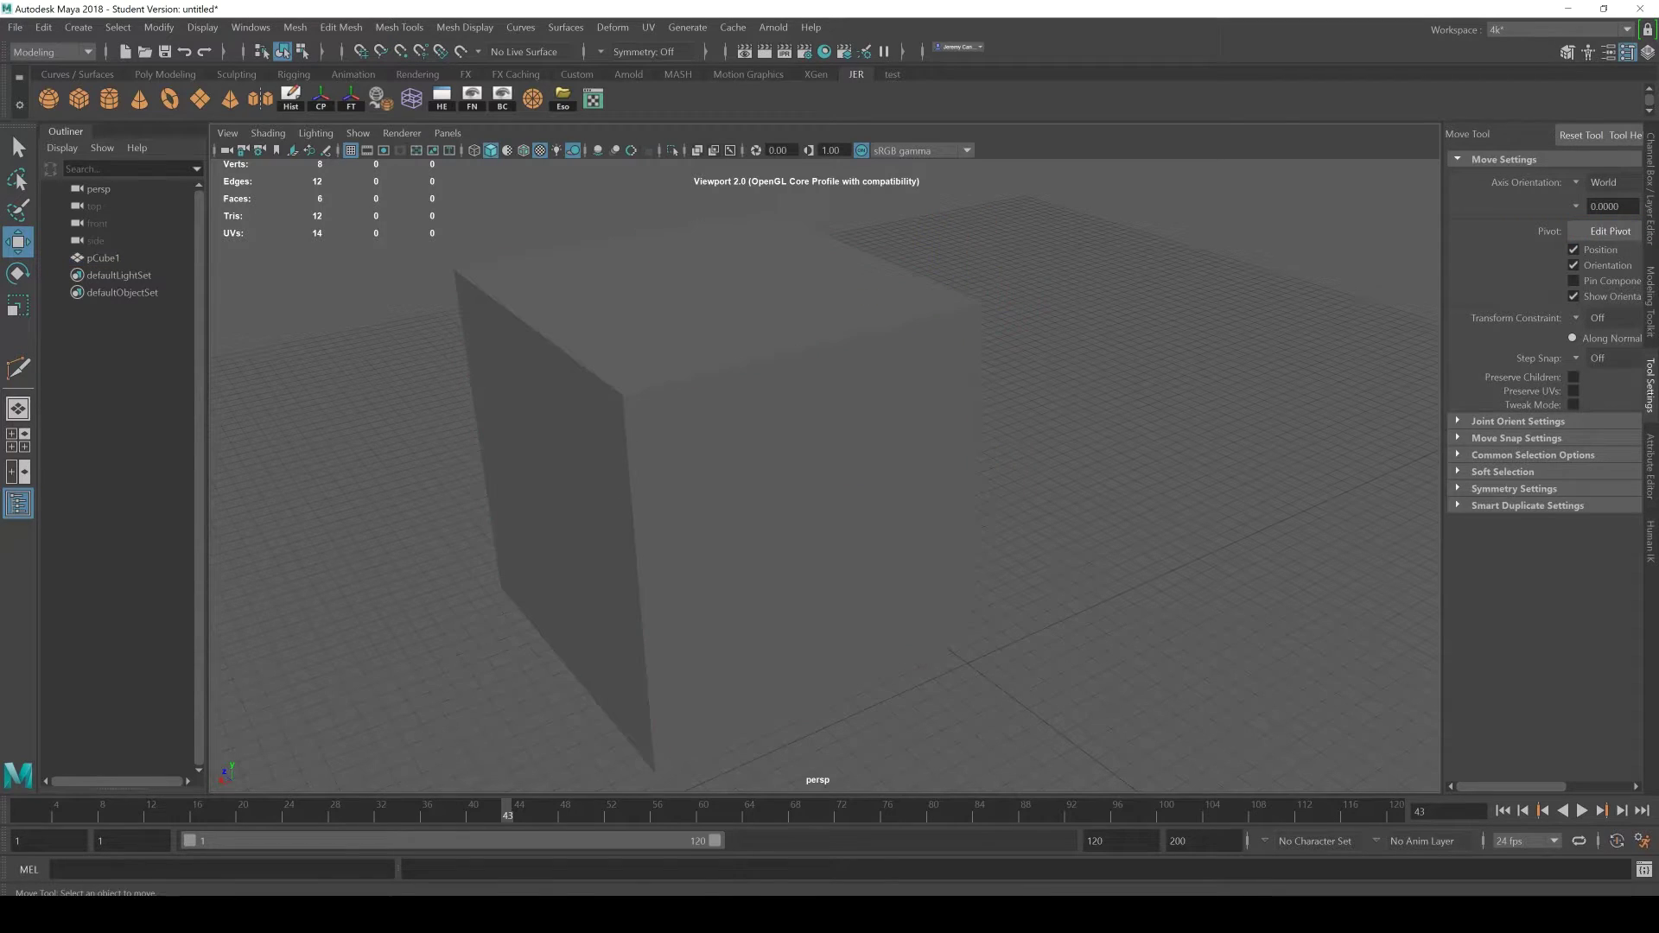
Step: Try rotating the cube around its corner pivot and undo the rotation
{"action": "left_click", "coordinate": [808, 518]}
{"action": "left_click_drag", "start_coordinate": [808, 518], "coordinate": [769, 527], "text": "alt"}
{"action": "scroll", "coordinate": [825, 476], "scroll_direction": "down", "scroll_amount": 3}
{"action": "left_click_drag", "start_coordinate": [825, 475], "coordinate": [821, 488], "text": "alt"}
{"action": "key", "text": "r"}
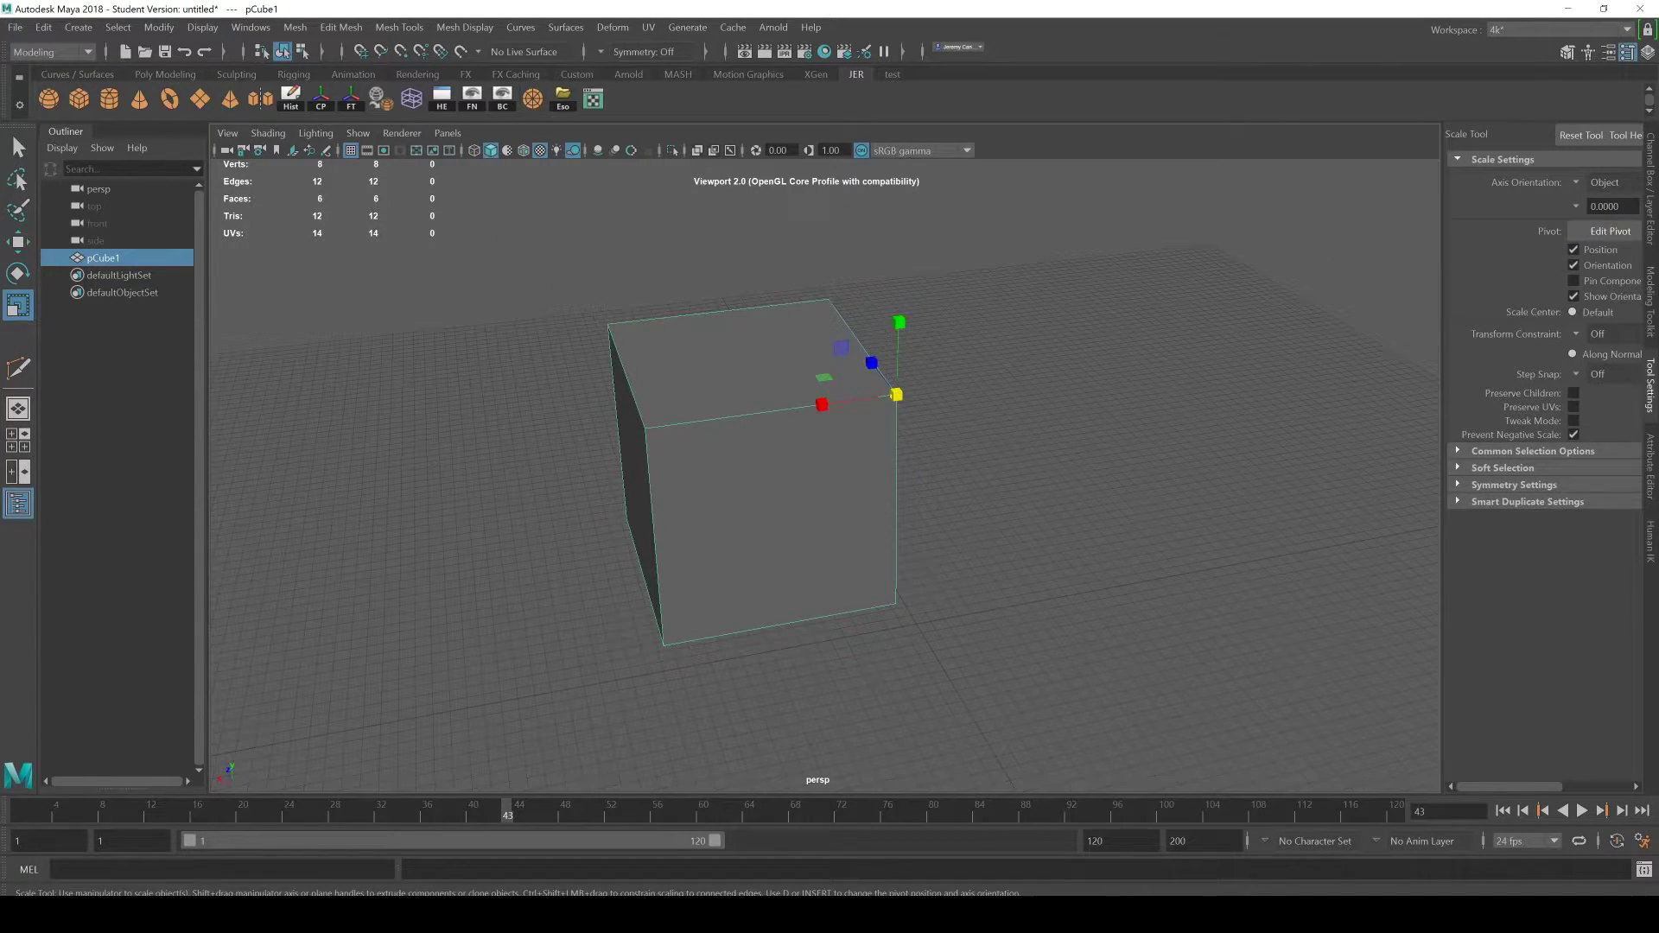
{"action": "key", "text": "e"}
{"action": "left_click_drag", "start_coordinate": [877, 429], "coordinate": [782, 458]}
{"action": "key", "text": "ctrl+z"}
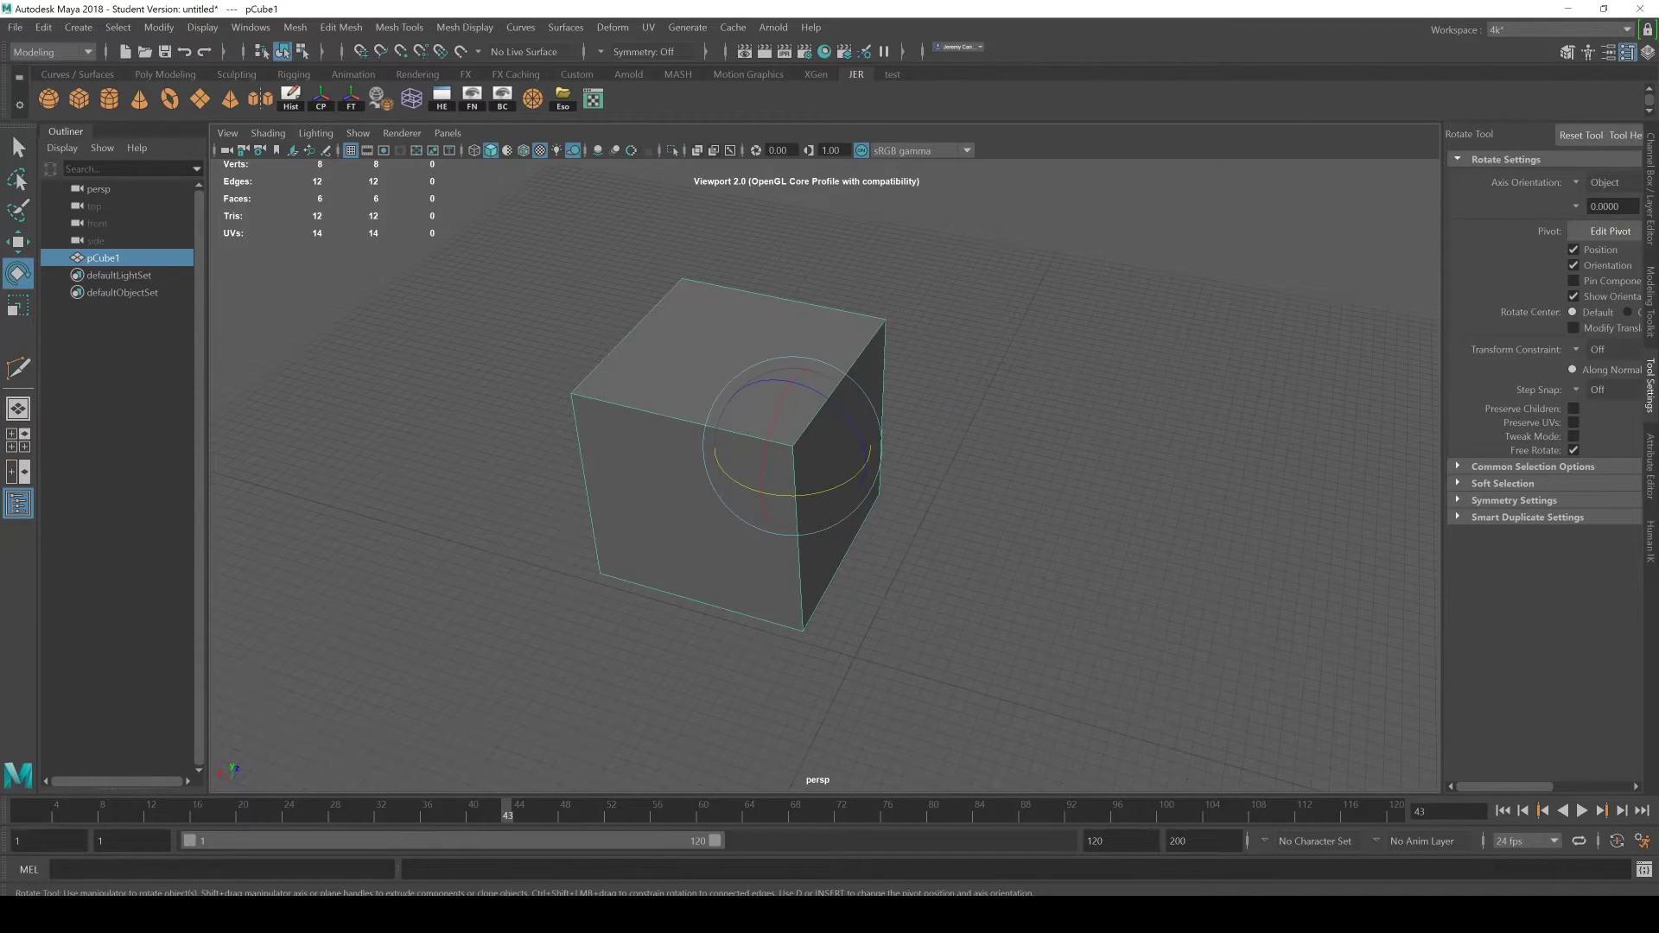
Step: Toggle the cube's pivot editing on and off, and undo and redo the last change
{"action": "key", "text": "d"}
{"action": "key", "text": "d"}
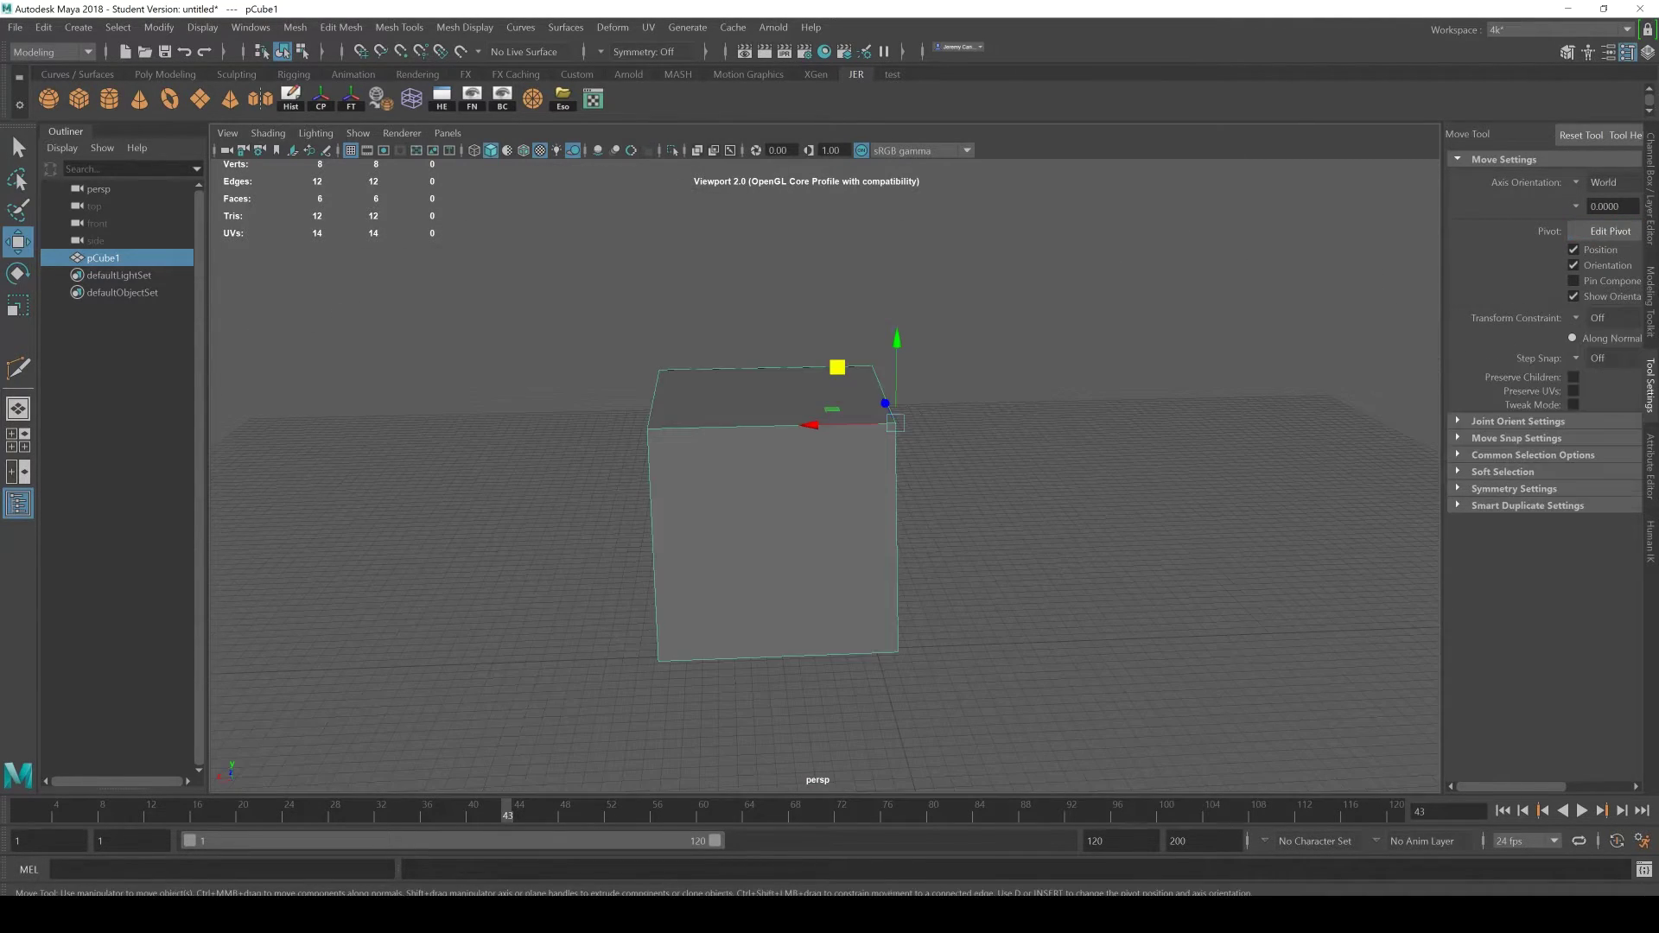
{"action": "key", "text": "ctrl+z"}
{"action": "key", "text": "shift+z"}
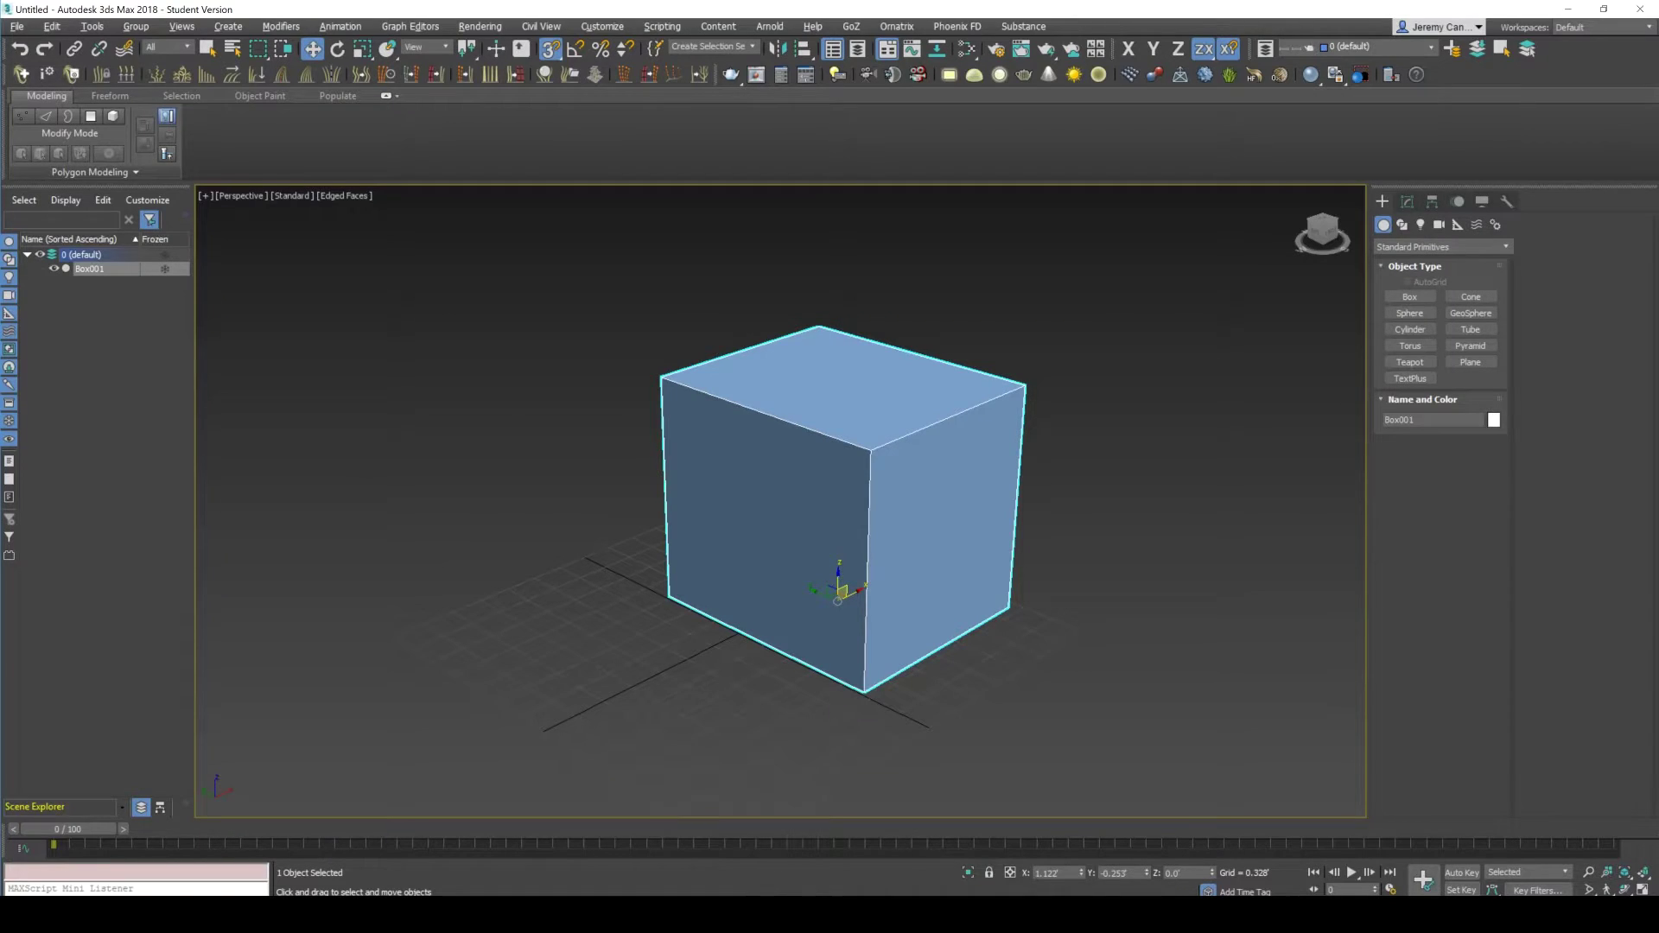
Step: Switch to 3ds Max and delete the existing box Box001
{"action": "scroll", "coordinate": [1019, 453], "scroll_direction": "up", "scroll_amount": 1}
{"action": "left_click", "coordinate": [1106, 450]}
{"action": "left_click", "coordinate": [937, 483]}
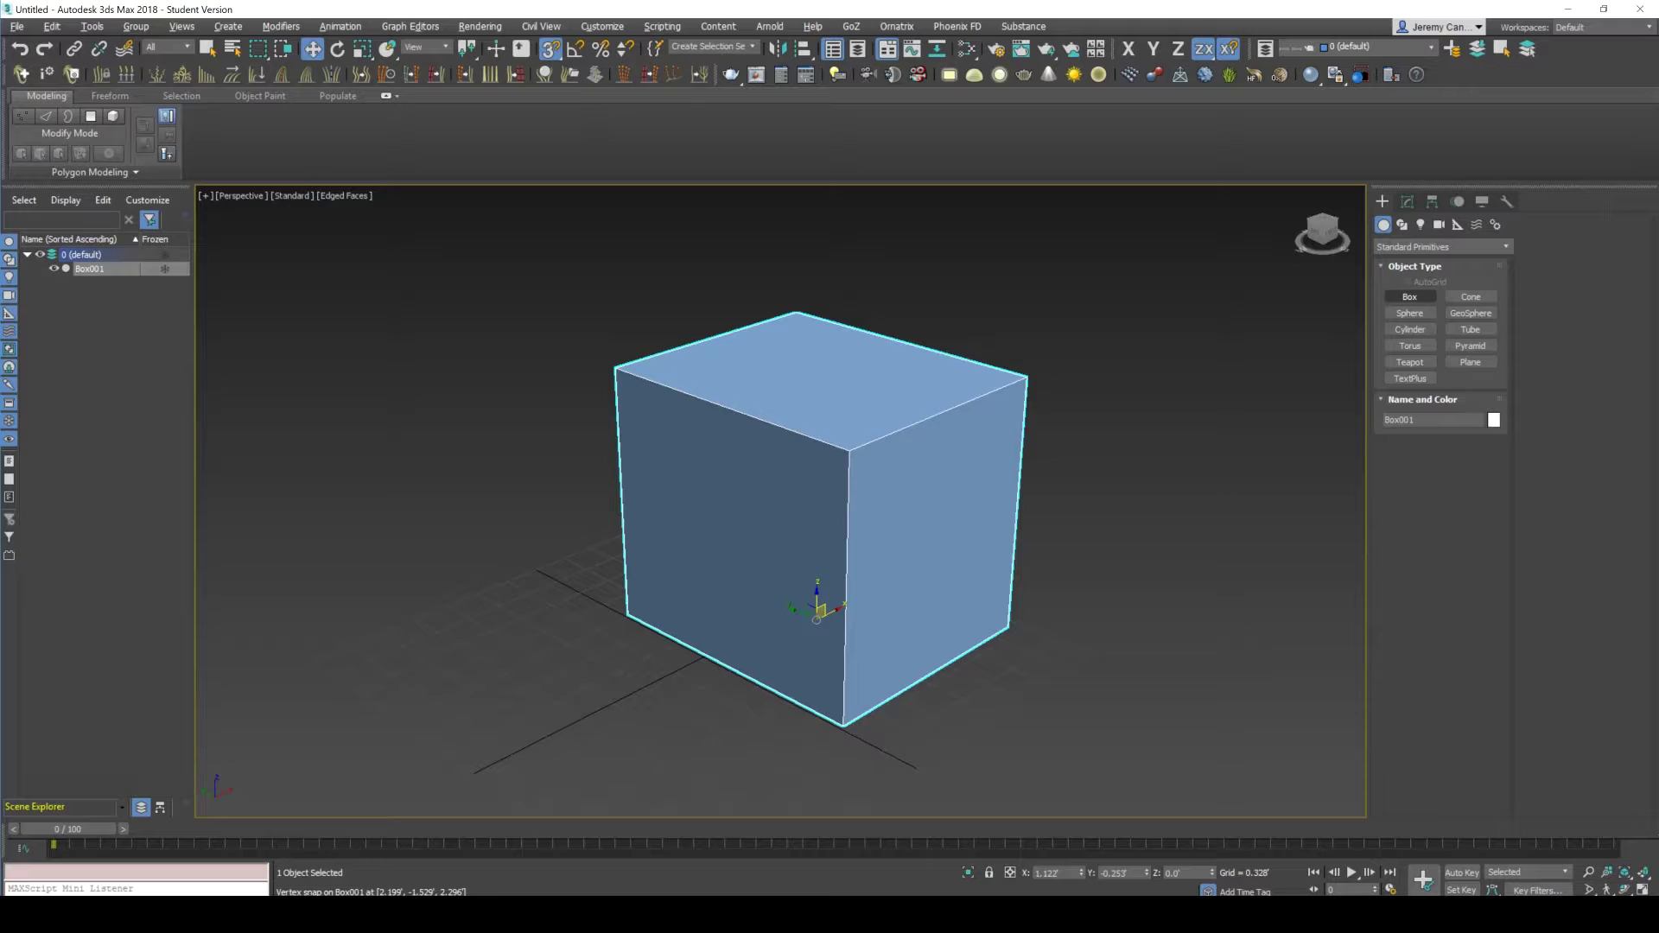
{"action": "key", "text": "Delete"}
Step: Create a new standard box about 2.81' long, 2.37' wide and 2.30' high on the grid
{"action": "left_click", "coordinate": [1409, 296]}
{"action": "mouse_move", "coordinate": [611, 603]}
{"action": "left_mouse_down"}
{"action": "mouse_move", "coordinate": [940, 715]}
{"action": "mouse_move", "coordinate": [1024, 615]}
{"action": "left_mouse_up"}
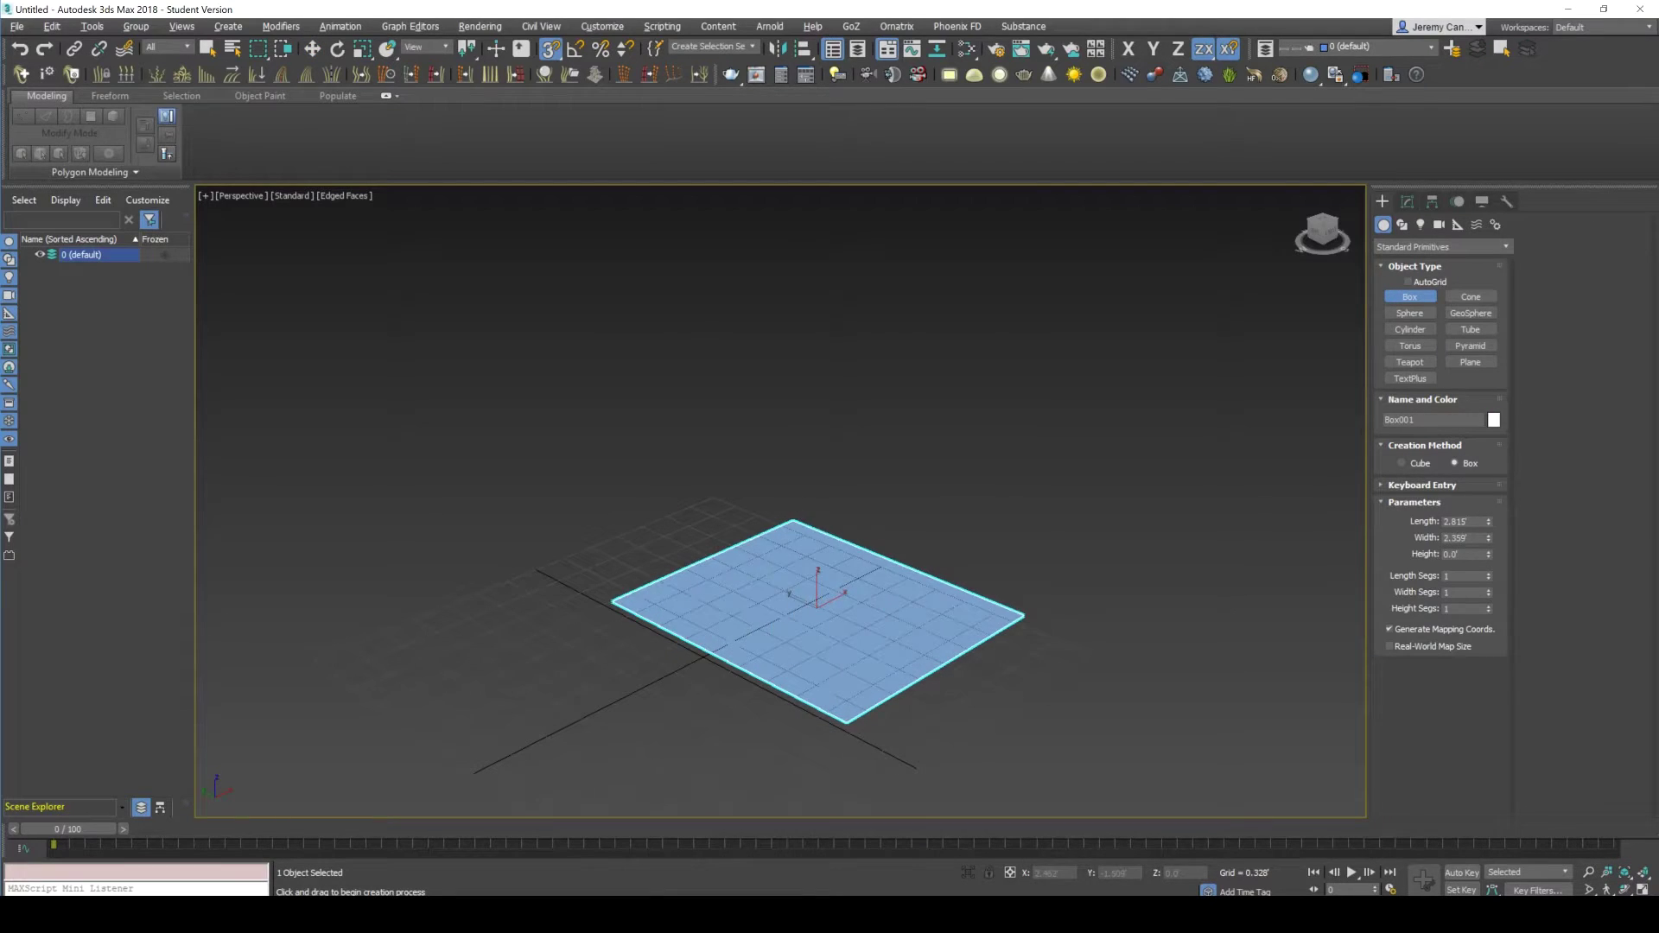
{"action": "left_click", "coordinate": [1028, 369]}
{"action": "right_click", "coordinate": [1028, 370]}
{"action": "middle_click_drag", "start_coordinate": [821, 510], "coordinate": [816, 553], "text": "alt"}
{"action": "middle_click_drag", "start_coordinate": [817, 553], "coordinate": [758, 543]}
Step: Check the new box's creation parameters and convert the box to an Editable Poly
{"action": "left_click", "coordinate": [1406, 202]}
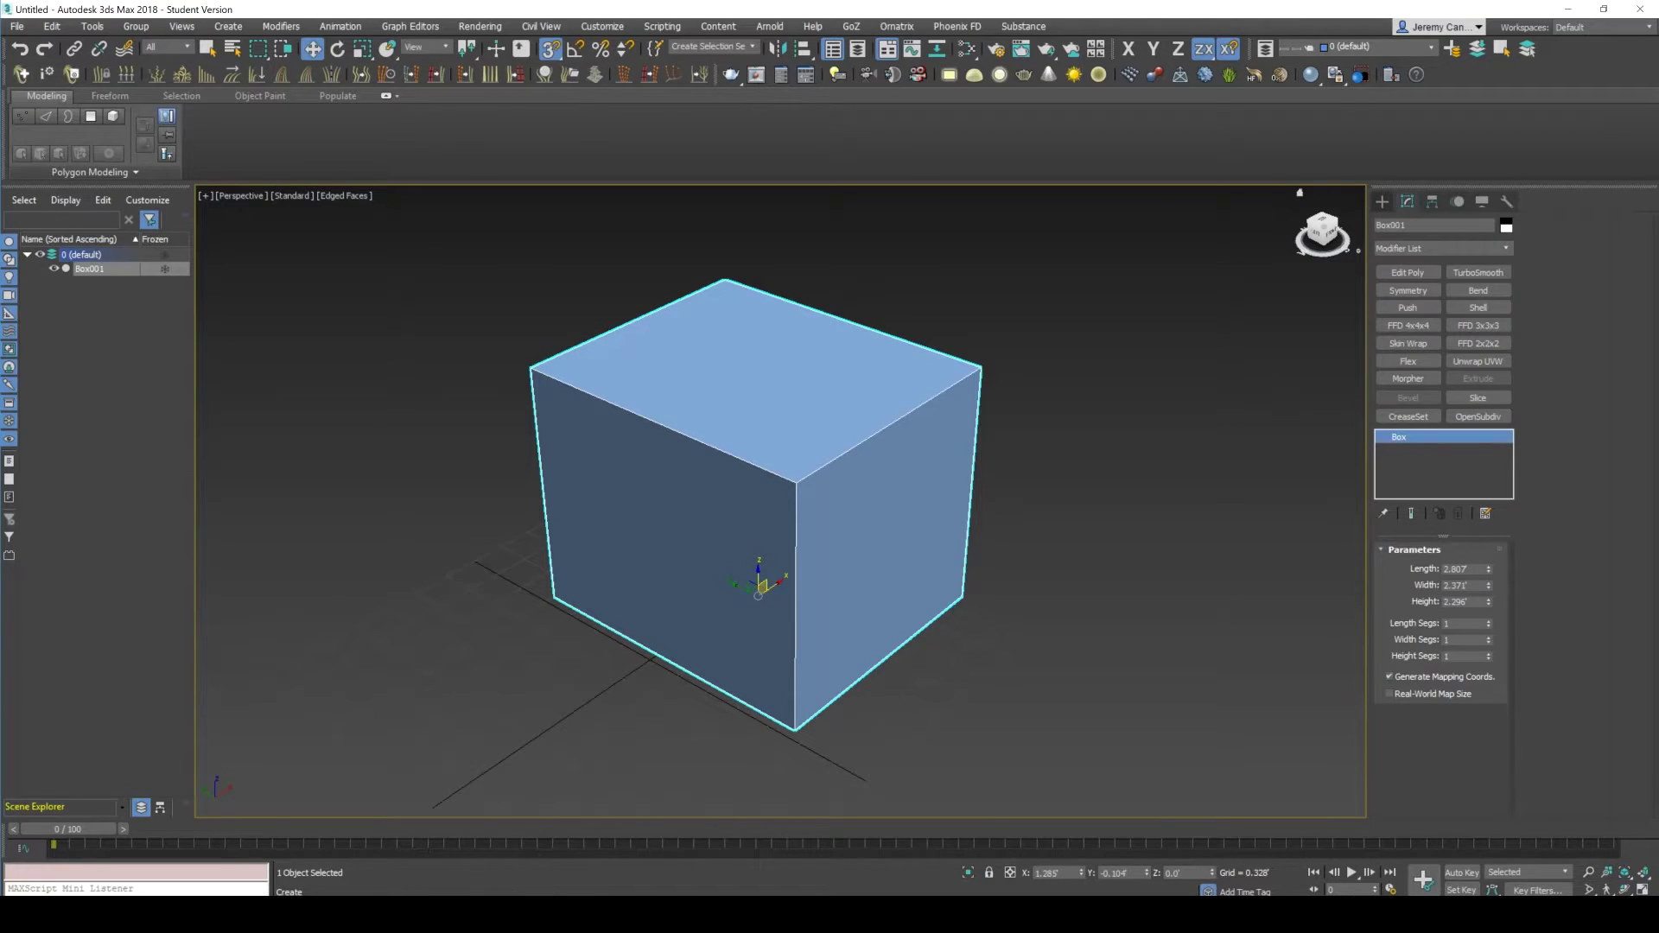
{"action": "left_click", "coordinate": [1381, 201]}
{"action": "left_click", "coordinate": [1080, 432]}
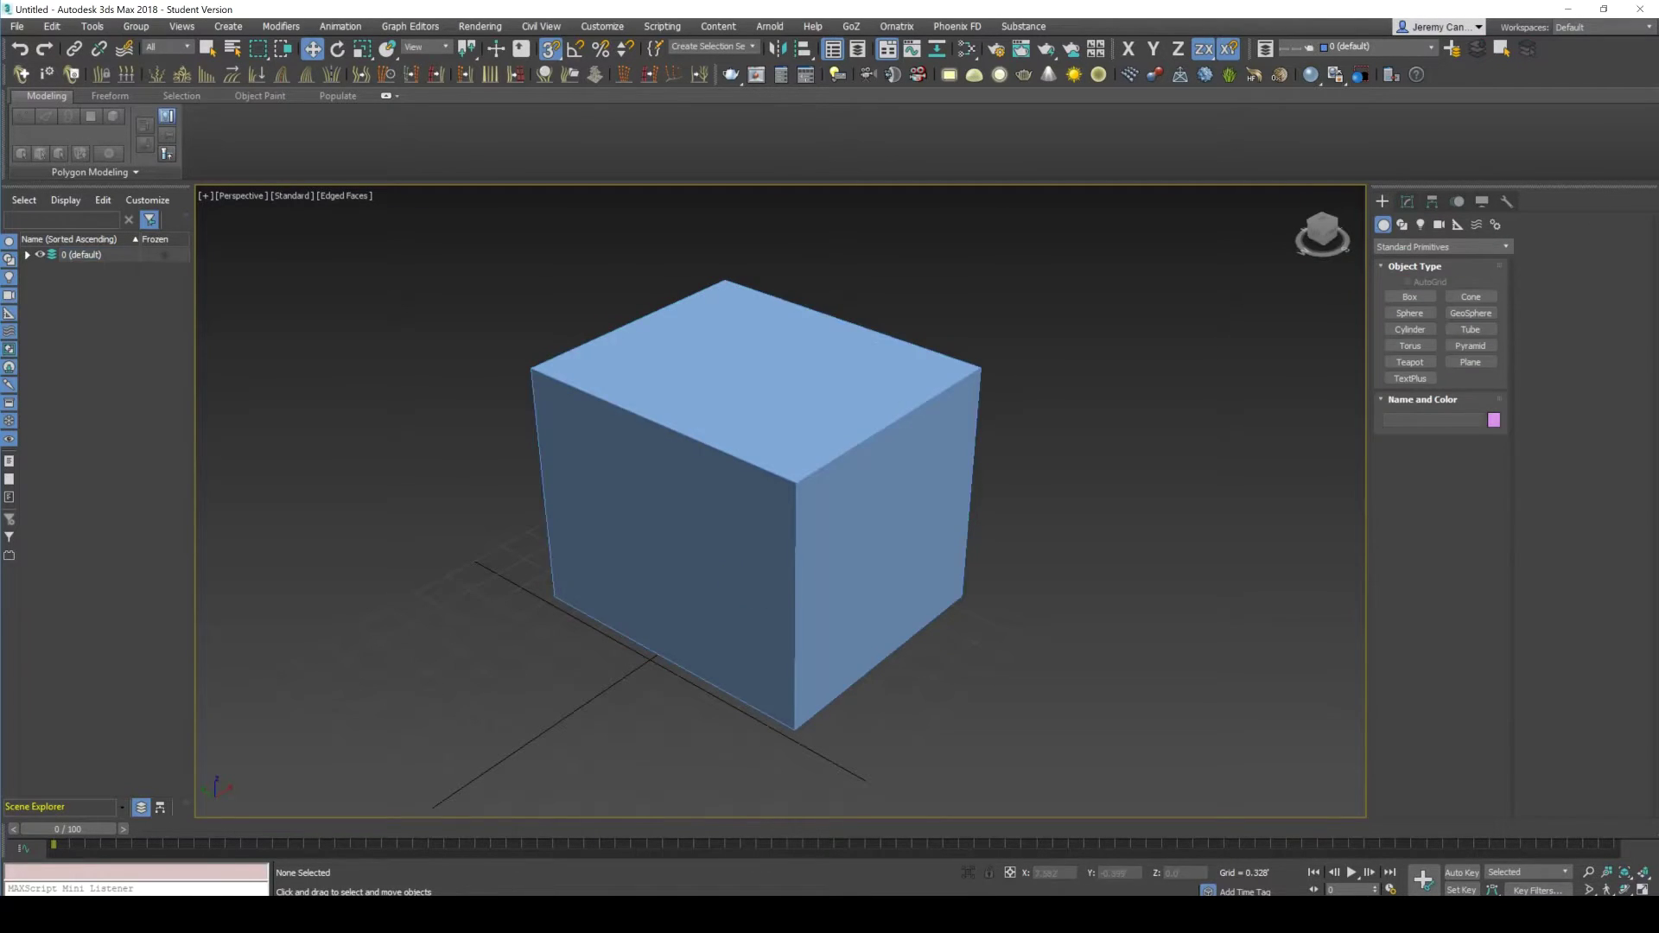
{"action": "left_click", "coordinate": [908, 432]}
{"action": "right_click", "coordinate": [853, 411]}
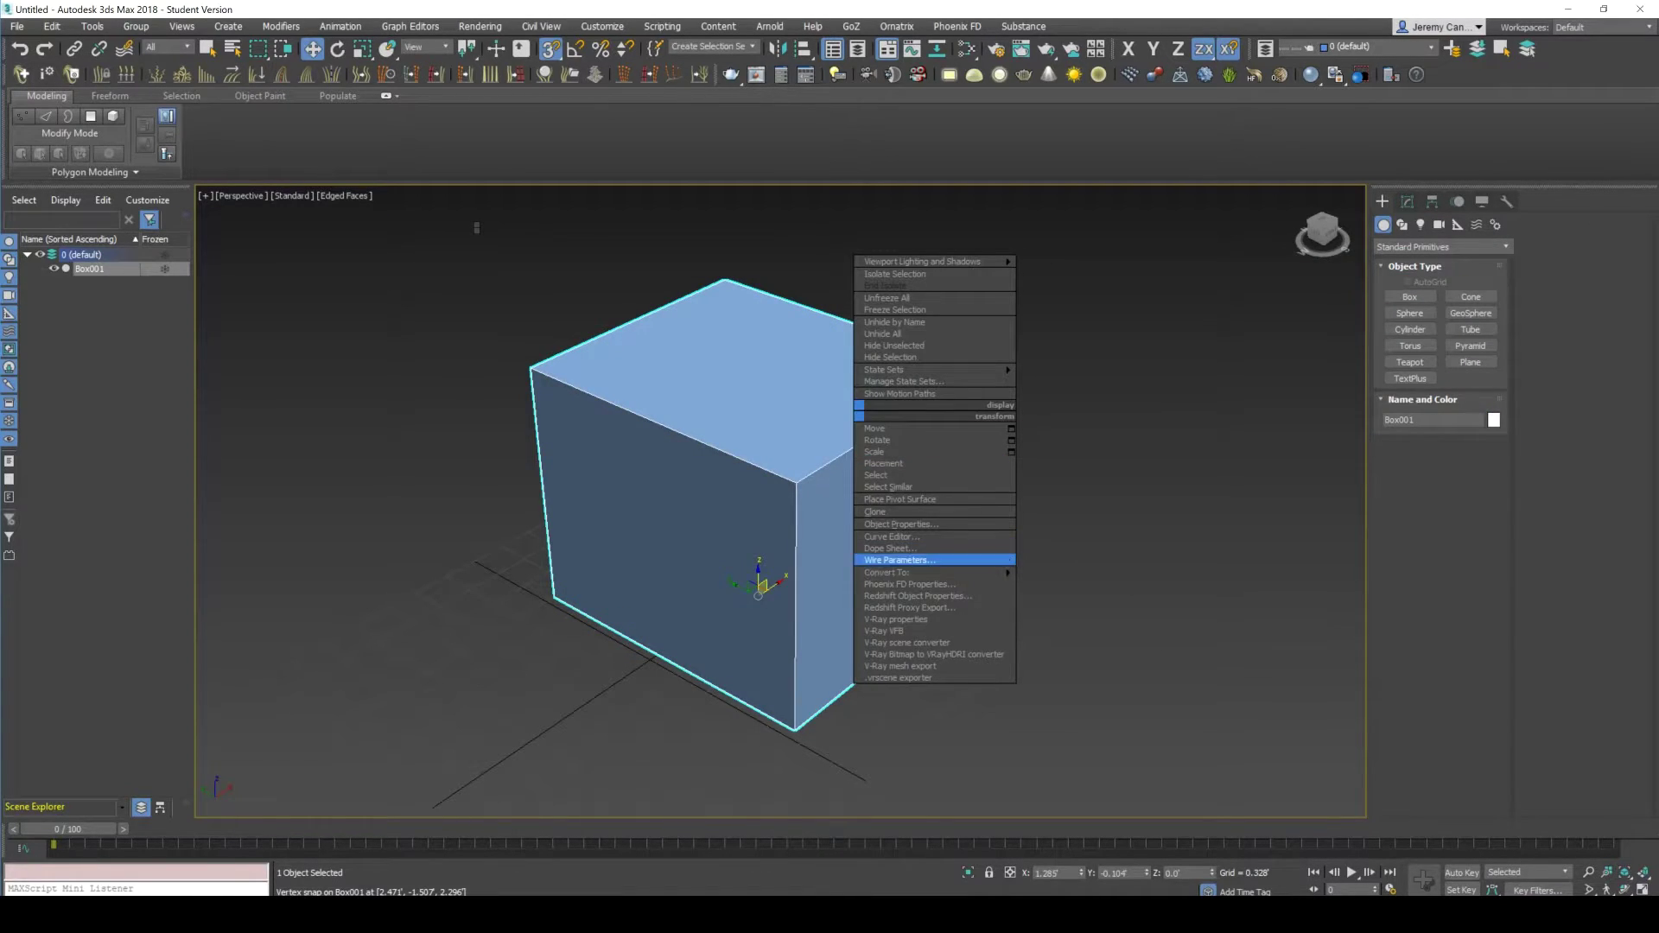
{"action": "mouse_move", "coordinate": [890, 572]}
{"action": "left_click", "coordinate": [1071, 584]}
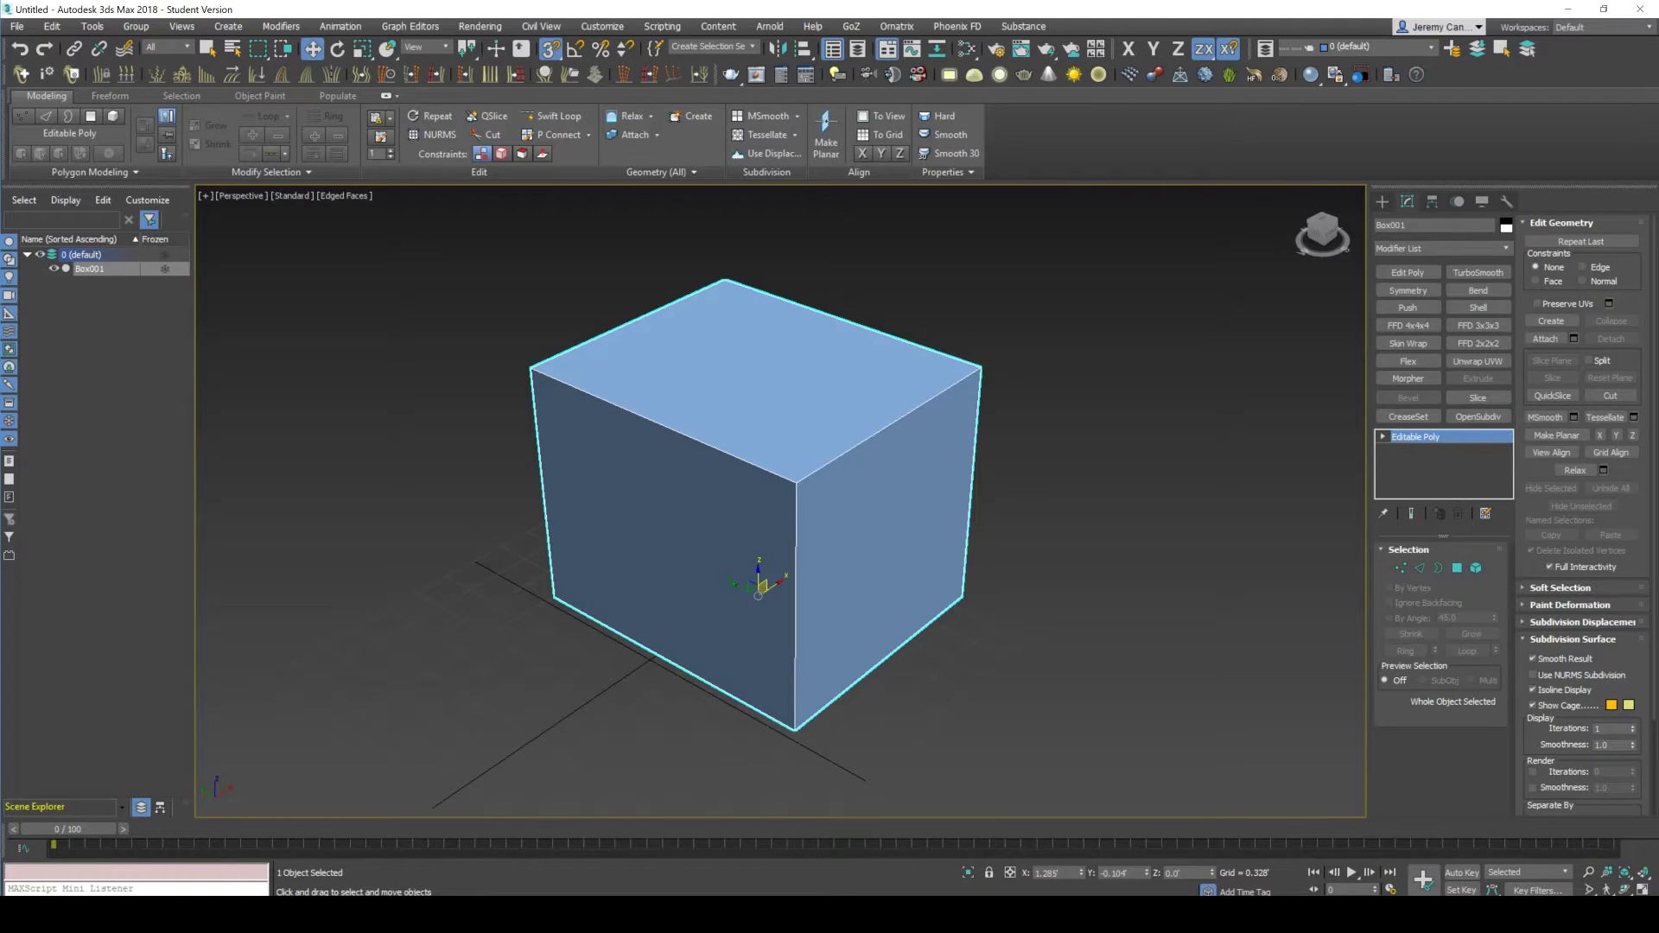
Step: Cycle the Editable Poly through vertex, edge, border and polygon sub-object levels, clearing the selection
{"action": "key", "text": "1"}
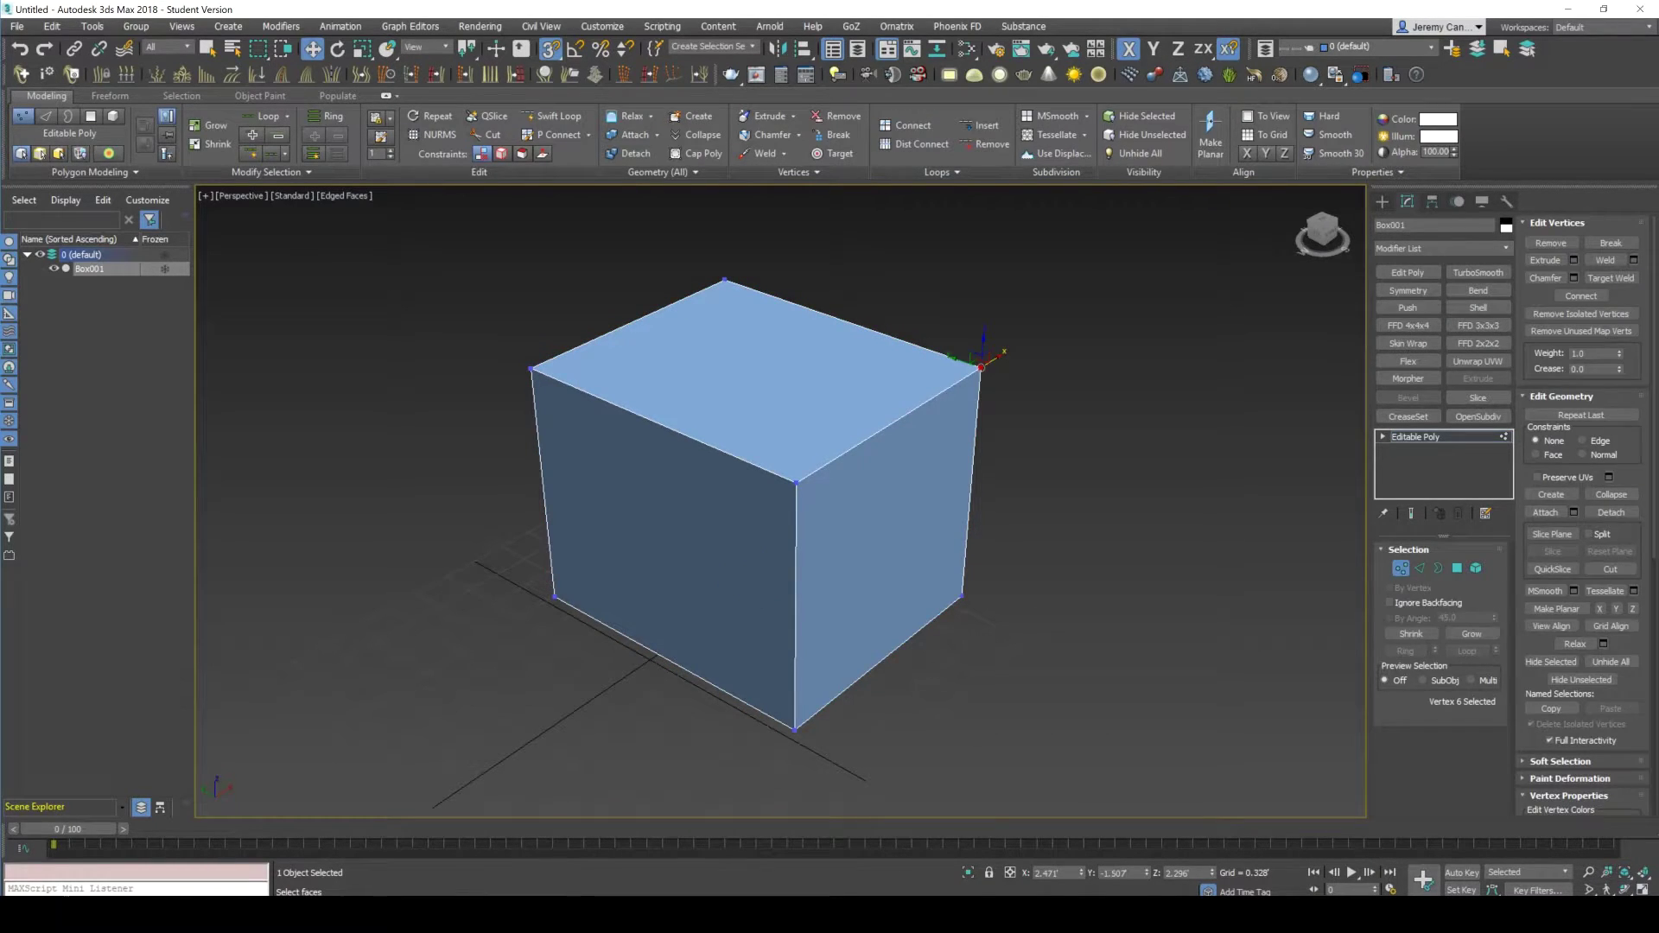
{"action": "key", "text": "2"}
{"action": "key", "text": "3"}
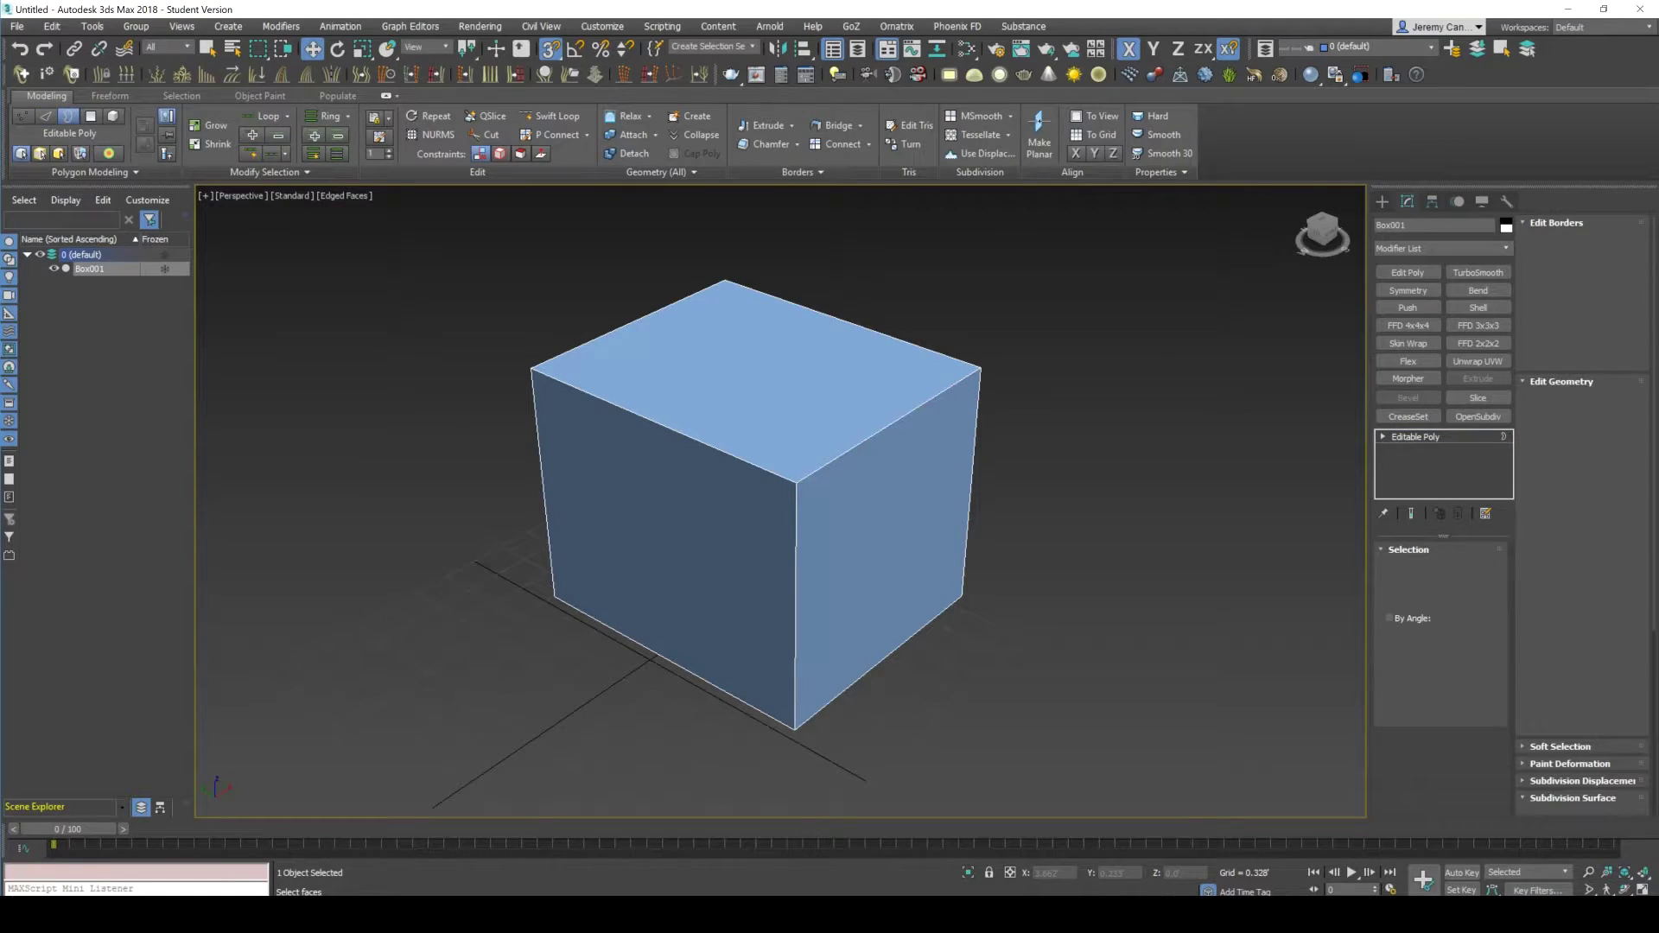
{"action": "key", "text": "4"}
{"action": "key", "text": "ctrl+d"}
{"action": "key", "text": "4"}
{"action": "key", "text": "ctrl+d"}
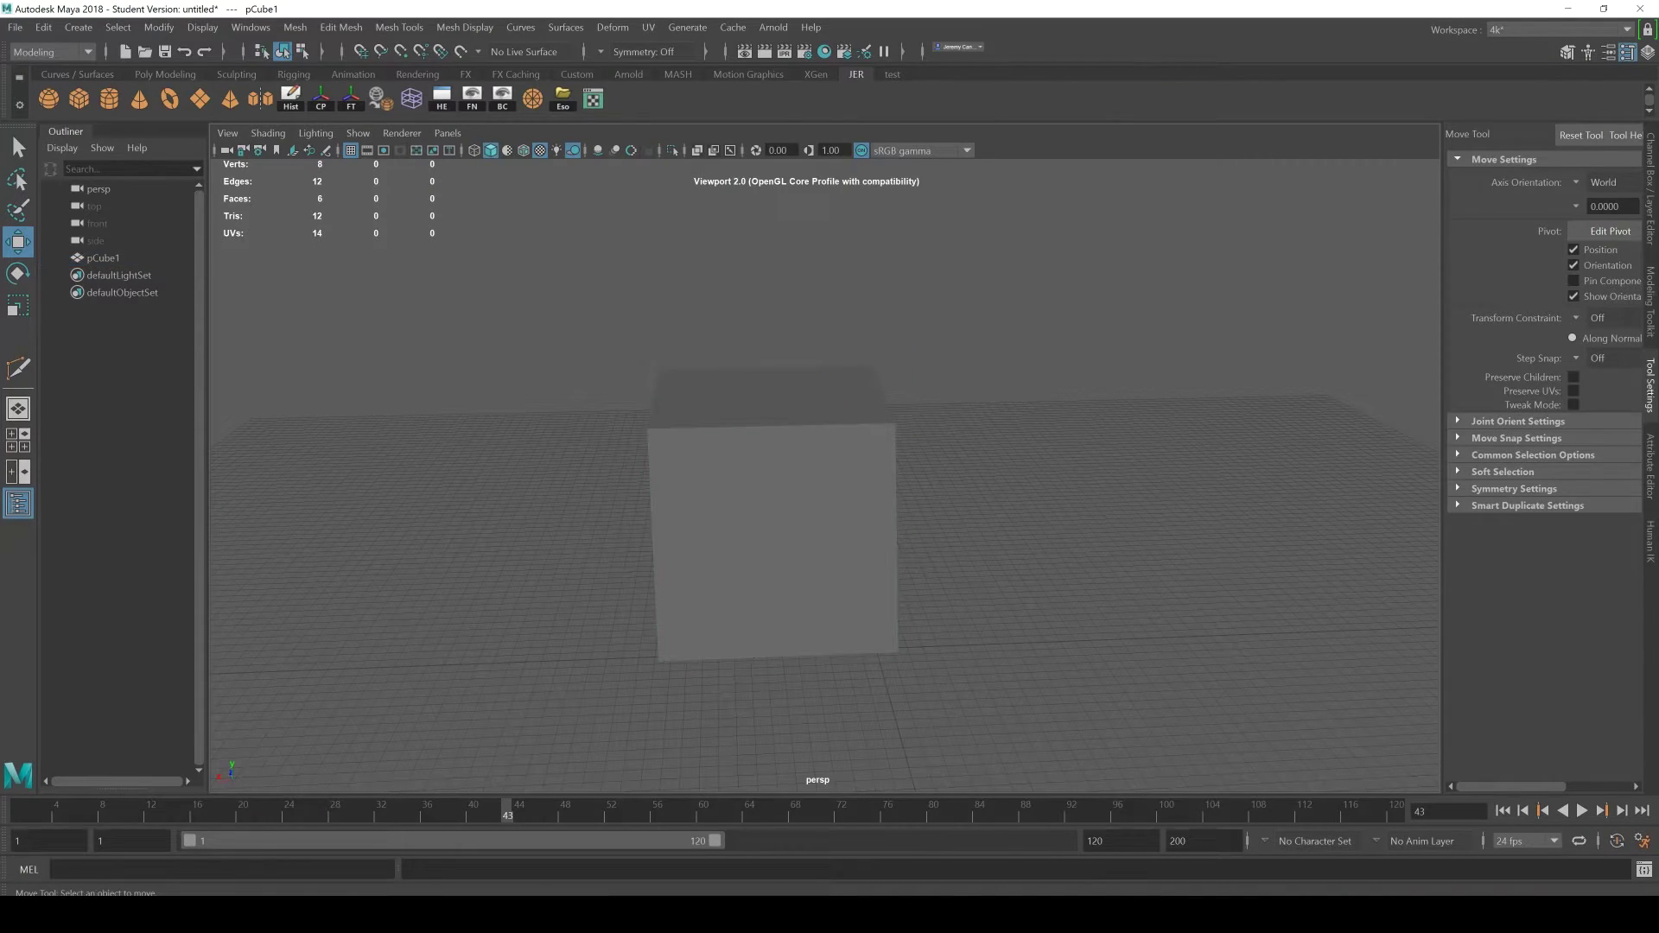
Step: Switch to Maya, select pCube1 and alternate between vertex component mode and object mode
{"action": "left_click", "coordinate": [103, 257]}
{"action": "key", "text": "F9"}
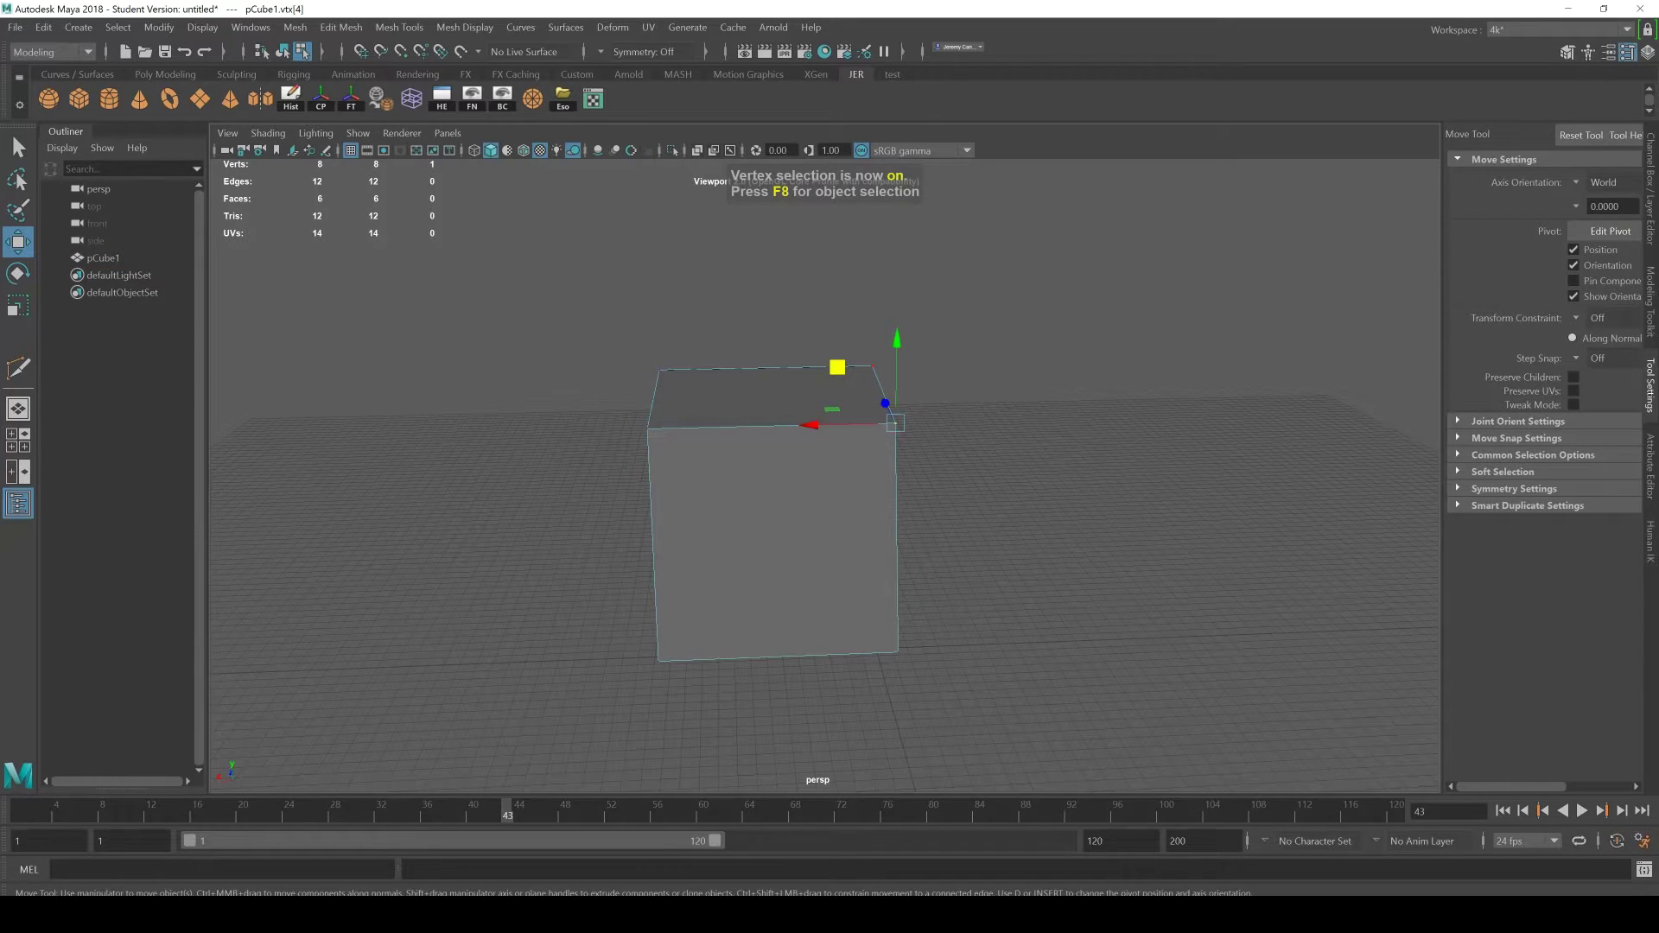
{"action": "right_click", "coordinate": [790, 421]}
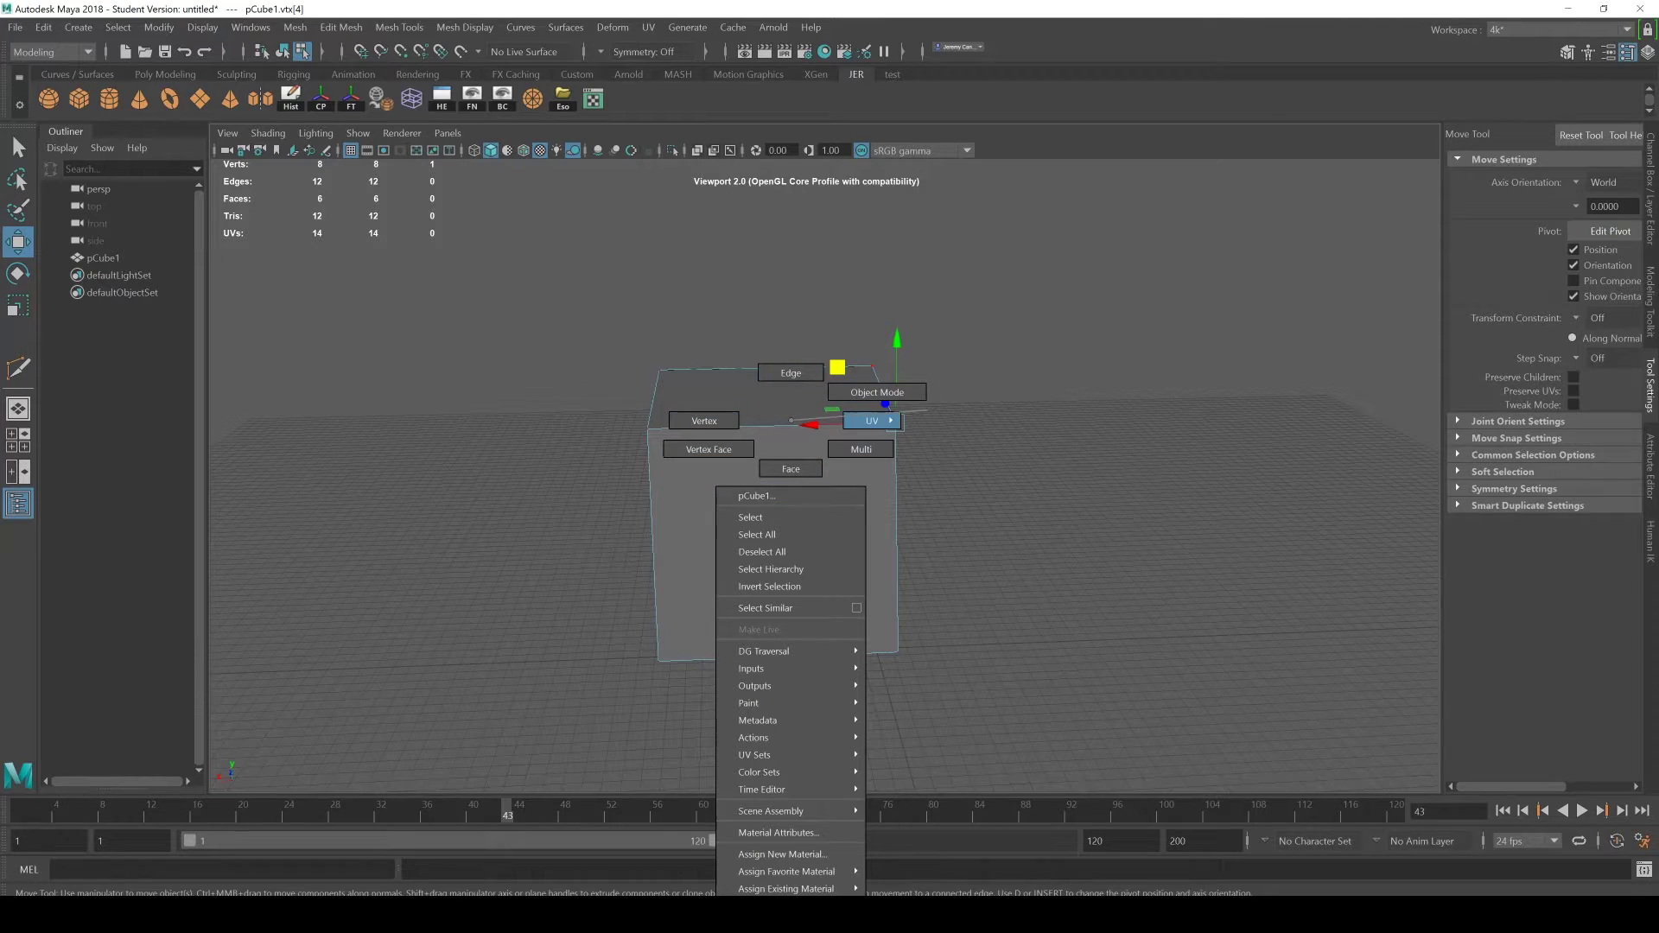
{"action": "left_click", "coordinate": [877, 392]}
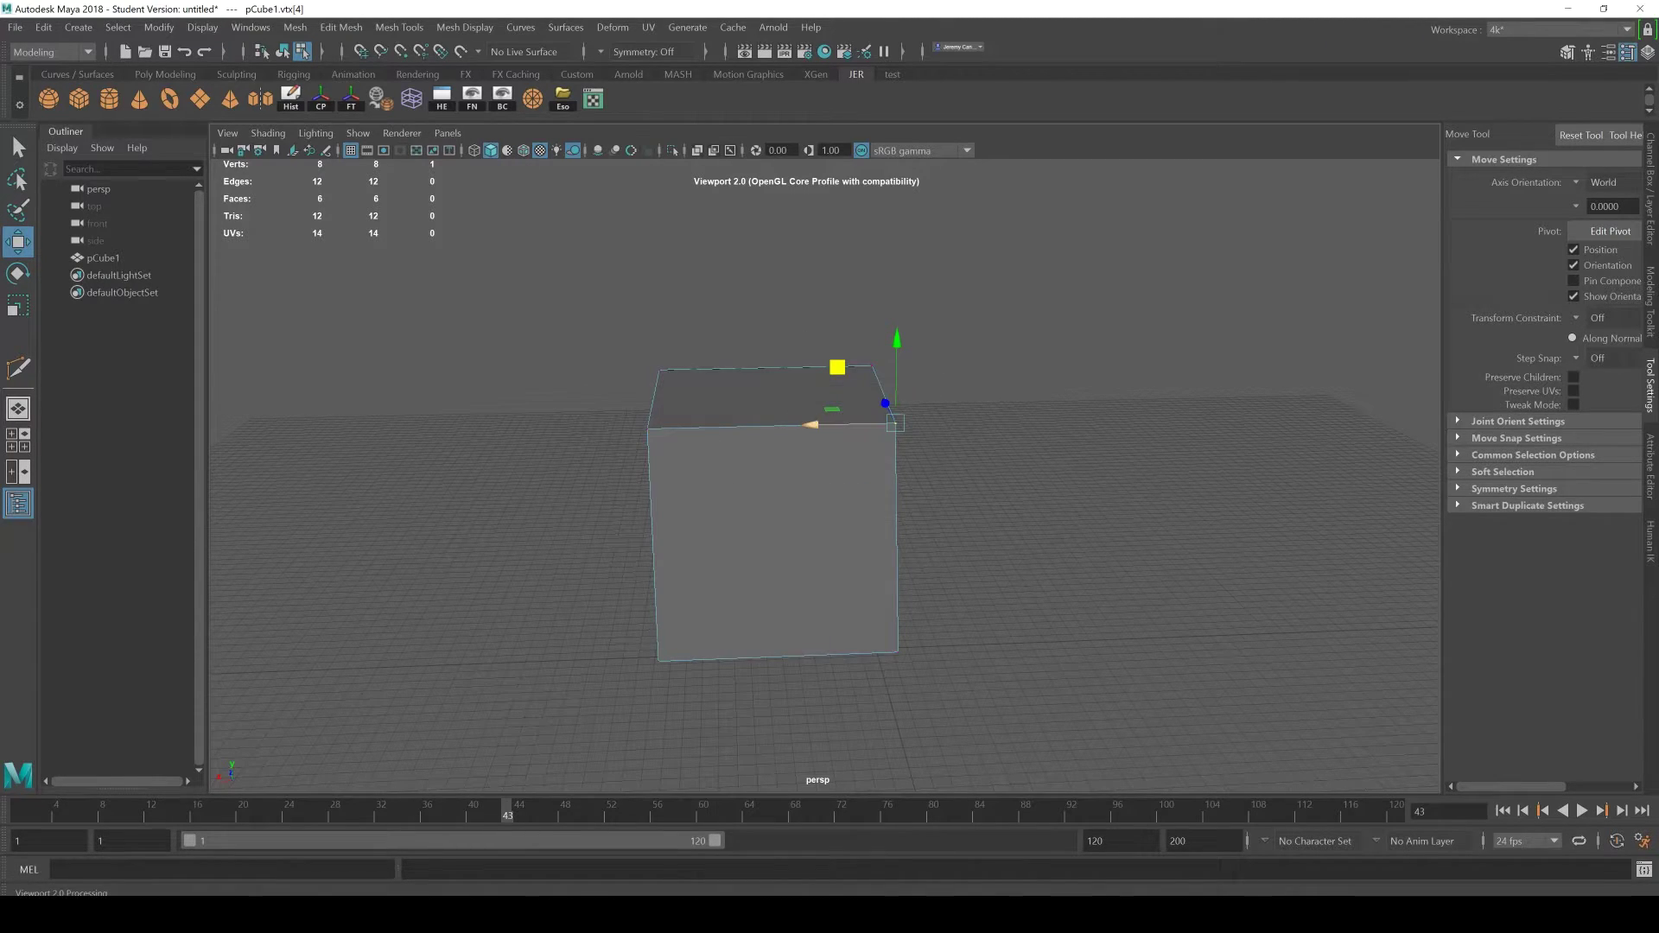
{"action": "key", "text": "F8"}
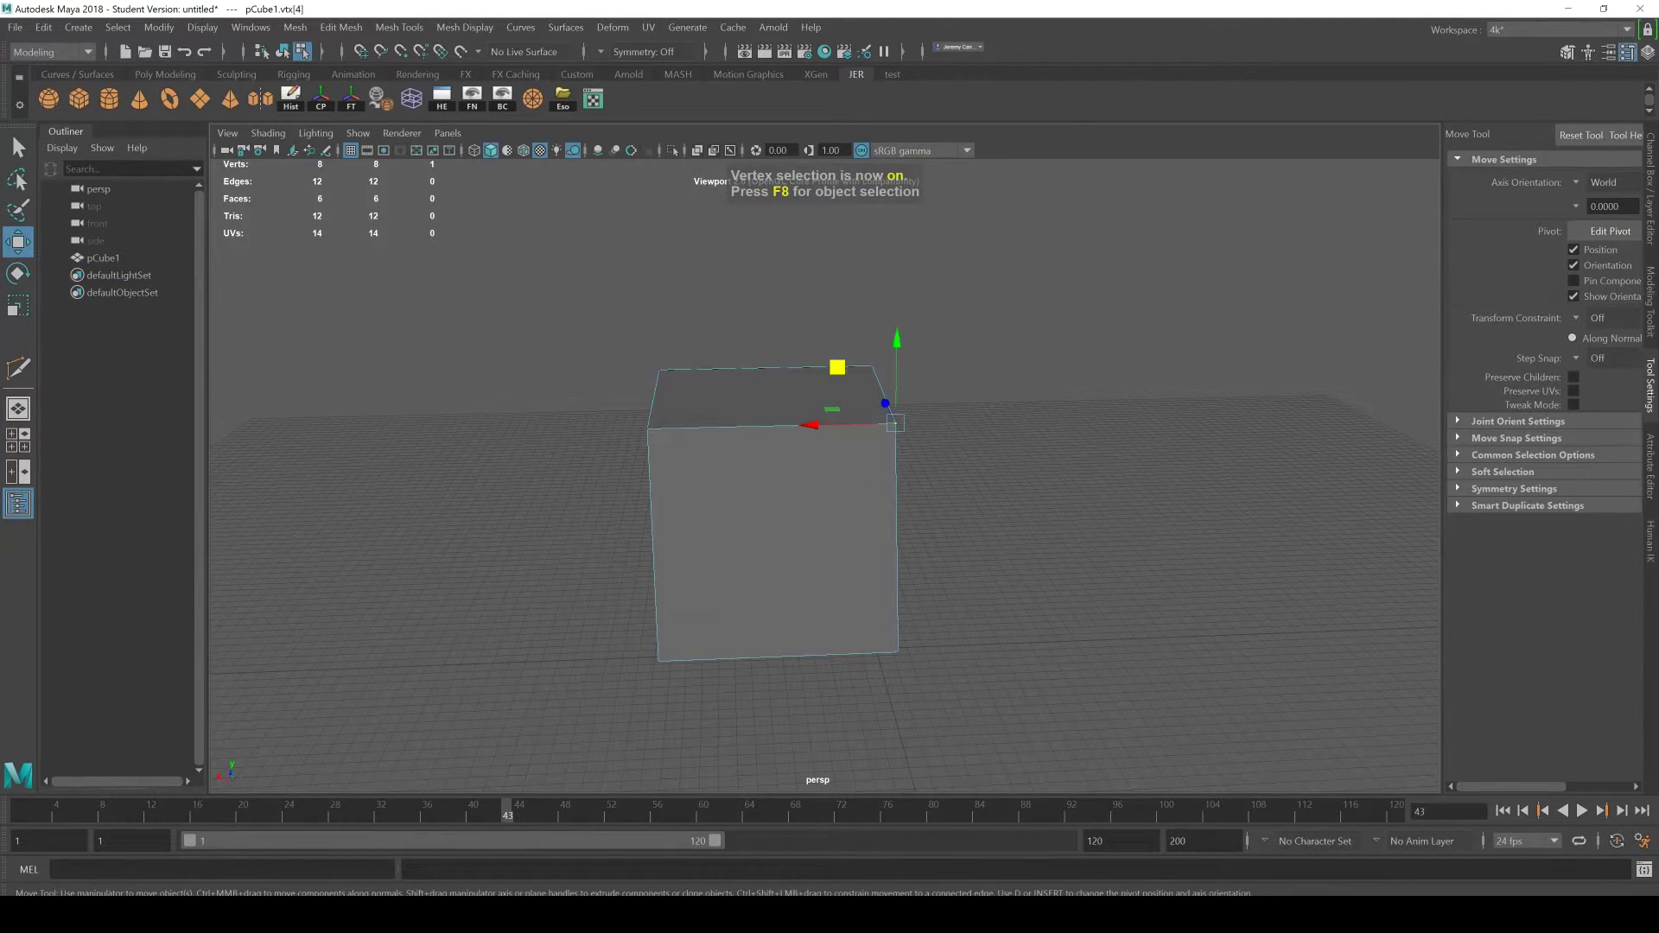
Step: Try moving the selected top corner vertex, undo the move, and box-select the vertices at the opposite top corner
{"action": "left_click_drag", "start_coordinate": [836, 367], "coordinate": [800, 427]}
{"action": "key", "text": "ctrl+z"}
{"action": "left_click_drag", "start_coordinate": [609, 350], "coordinate": [708, 445]}
{"action": "left_click_drag", "start_coordinate": [709, 445], "coordinate": [622, 588], "text": "alt"}
Step: Enter edge mode, select edges on pCube1, and return to object mode
{"action": "key", "text": "F10"}
{"action": "left_click", "coordinate": [844, 473]}
{"action": "double_click", "coordinate": [636, 485], "text": "shift"}
{"action": "key", "text": "F8"}
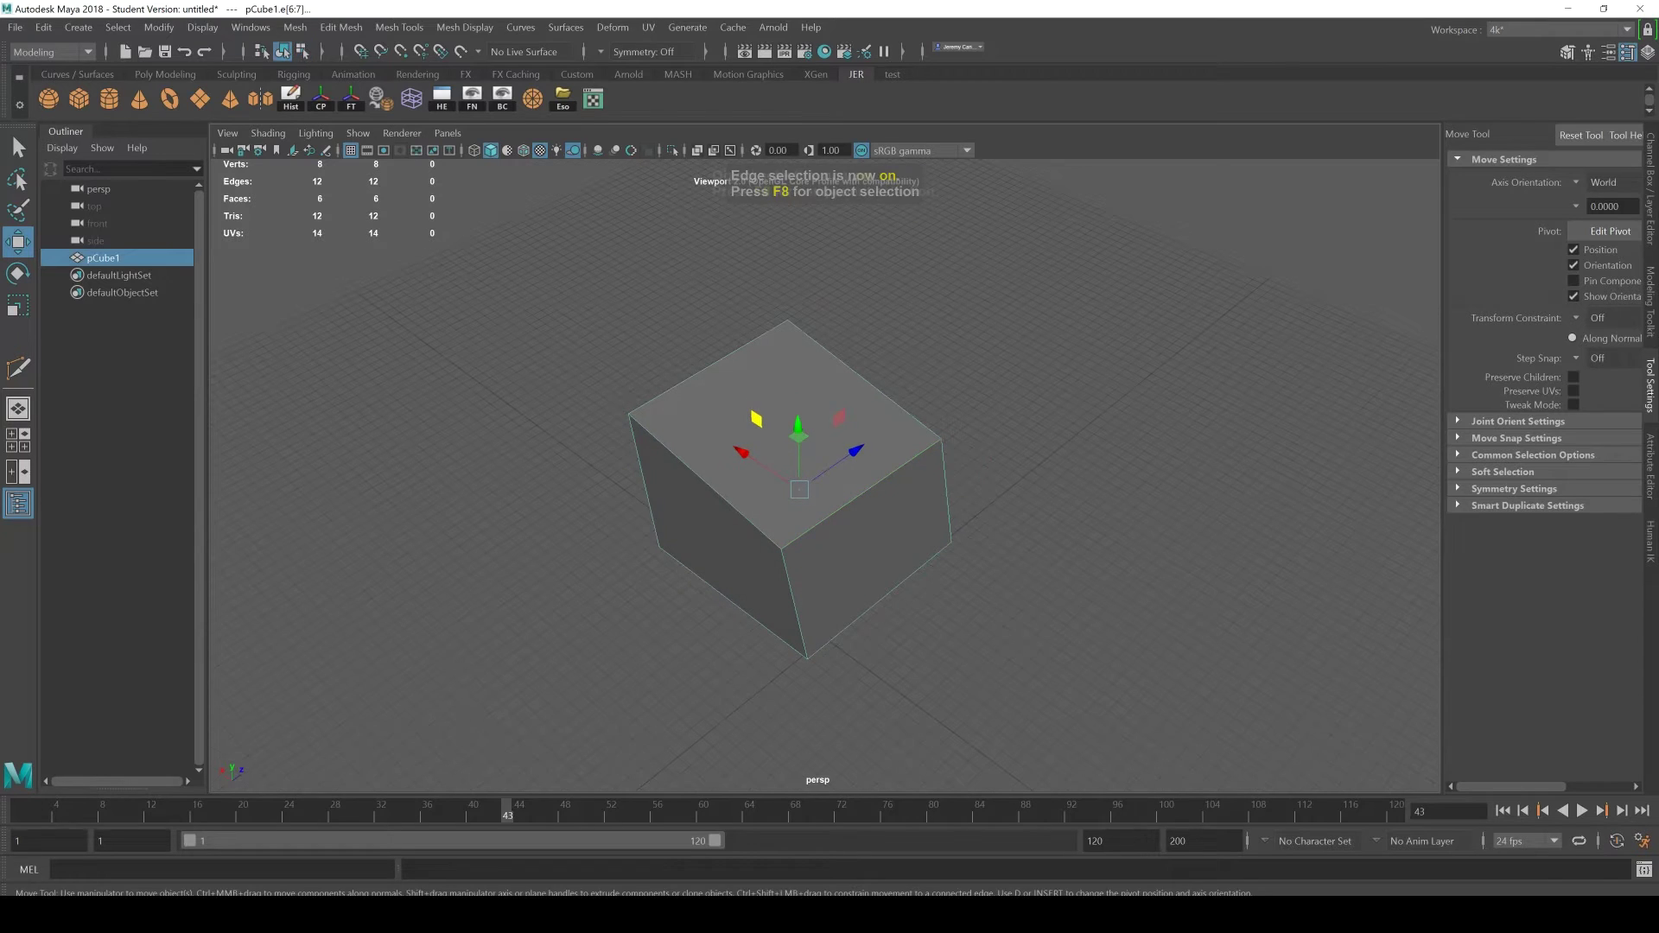
Step: In vertex mode, select the two vertices of one upright corner edge and move them outward from the cube
{"action": "key", "text": "F9"}
{"action": "left_click", "coordinate": [941, 439]}
{"action": "left_click_drag", "start_coordinate": [941, 439], "coordinate": [859, 466], "text": "alt"}
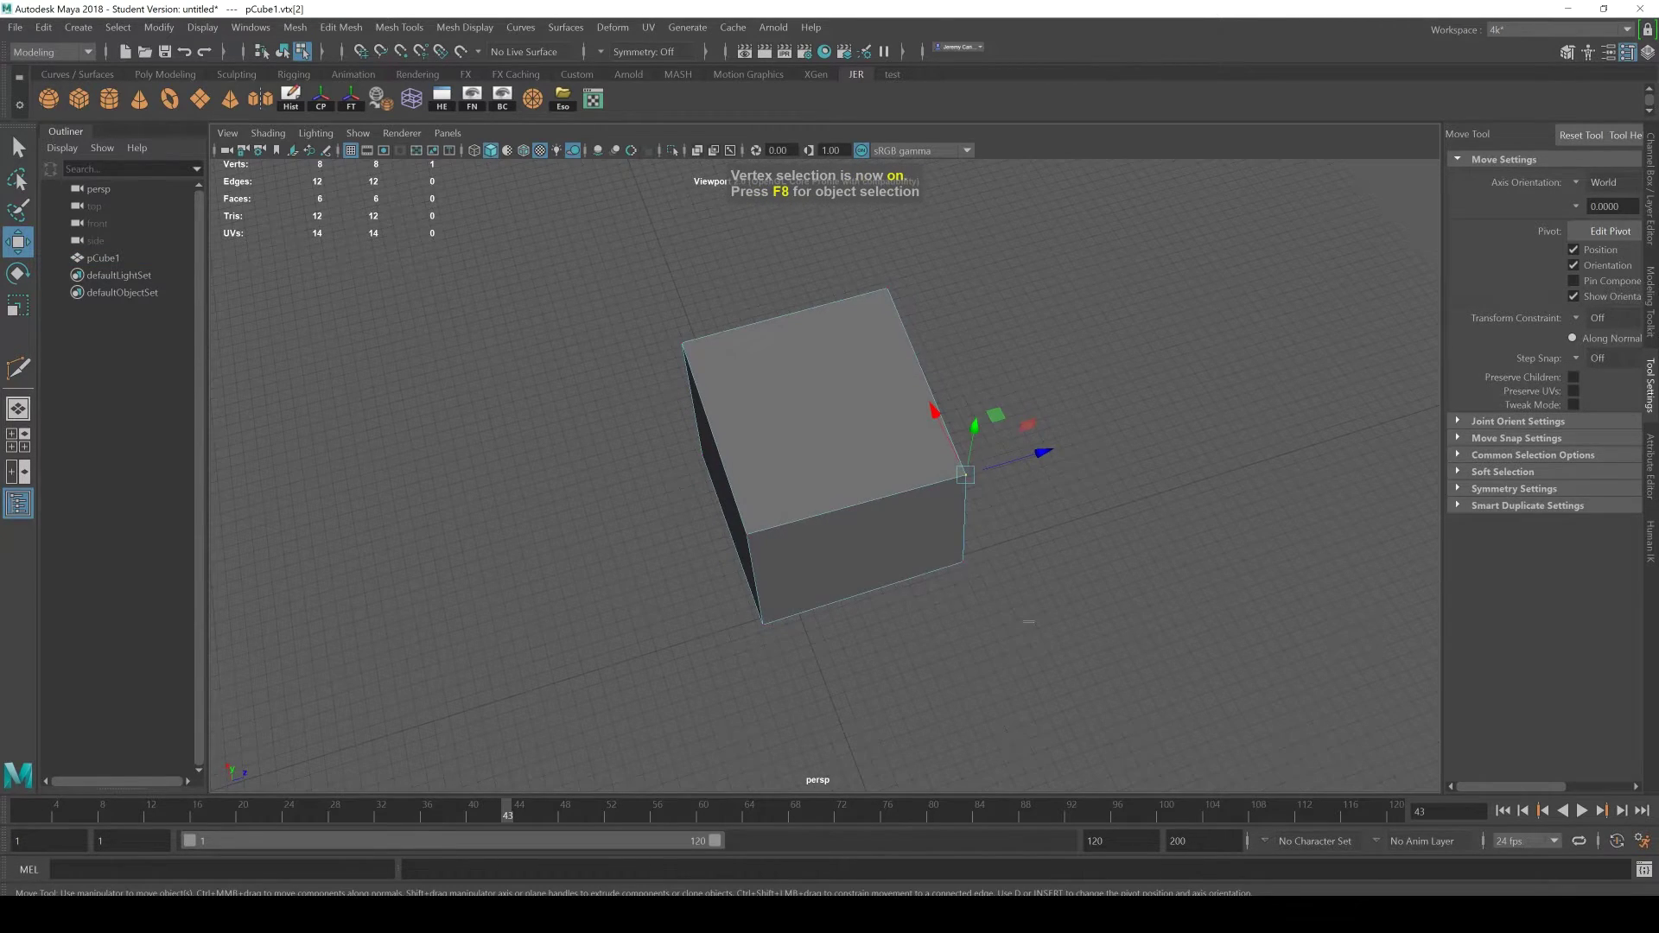
{"action": "left_click", "coordinate": [963, 562], "text": "shift"}
{"action": "left_click_drag", "start_coordinate": [1041, 497], "coordinate": [1115, 449]}
{"action": "middle_click_drag", "start_coordinate": [907, 518], "coordinate": [1019, 518], "text": "alt"}
{"action": "right_click_drag", "start_coordinate": [1020, 519], "coordinate": [1063, 522], "text": "alt"}
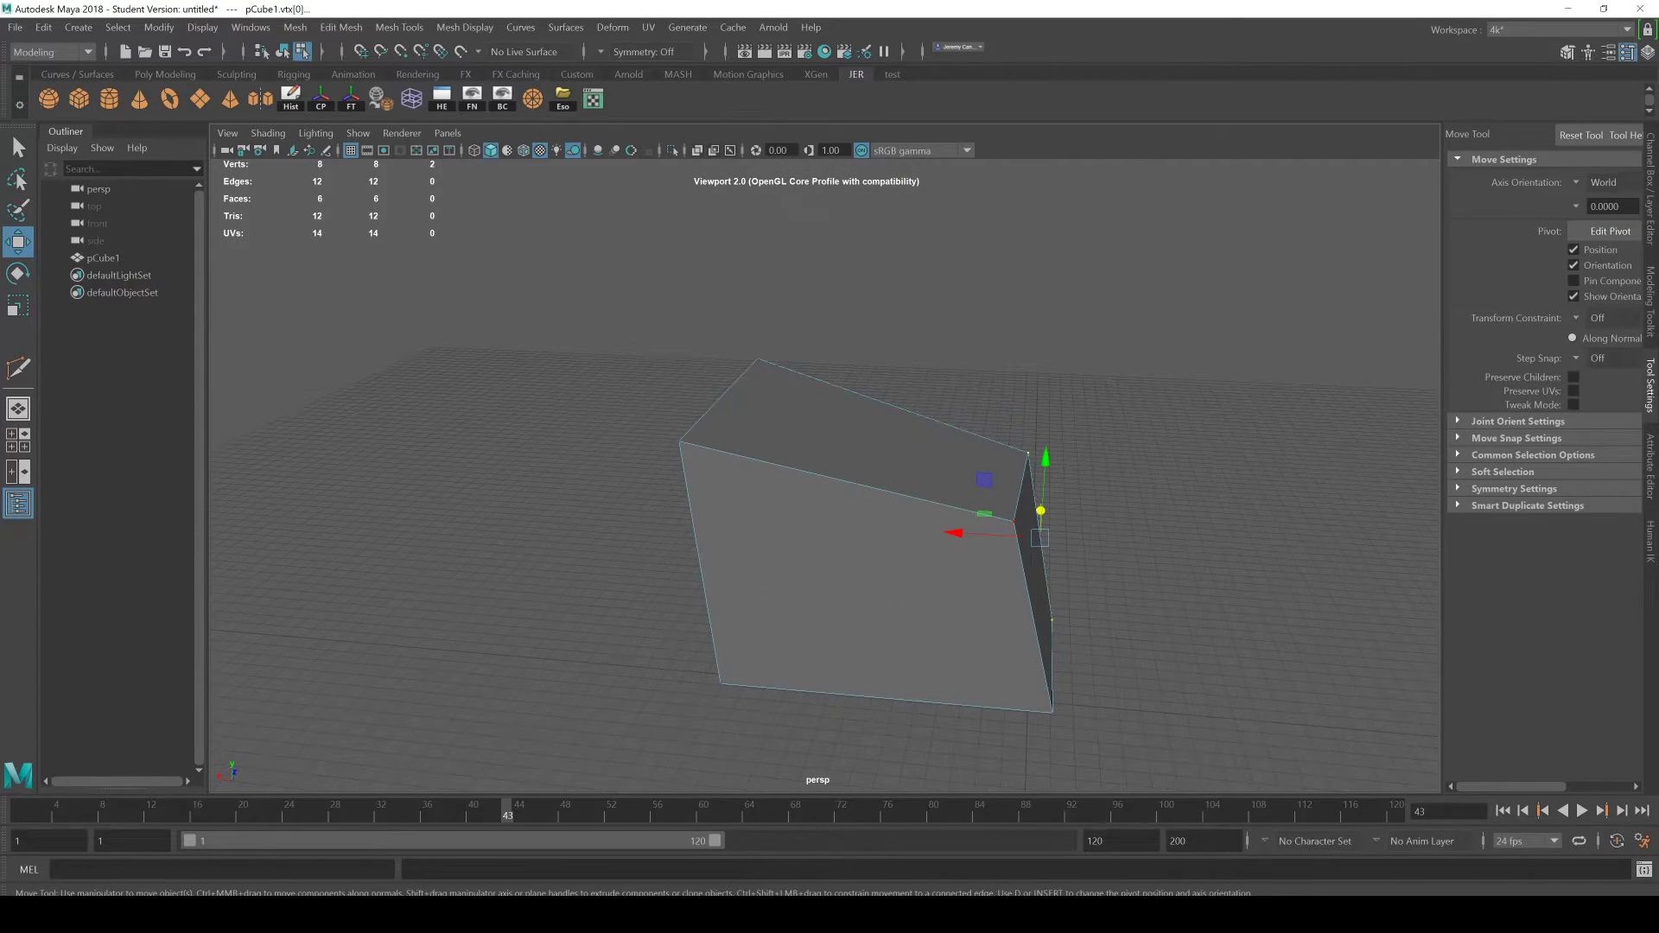
{"action": "middle_click_drag", "start_coordinate": [1040, 536], "coordinate": [989, 491], "text": "alt"}
{"action": "mouse_move", "coordinate": [989, 491]}
{"action": "left_mouse_down", "text": "alt"}
{"action": "mouse_move", "coordinate": [899, 432]}
{"action": "mouse_move", "coordinate": [985, 509]}
{"action": "mouse_move", "coordinate": [1006, 484]}
{"action": "left_mouse_up", "text": "alt"}
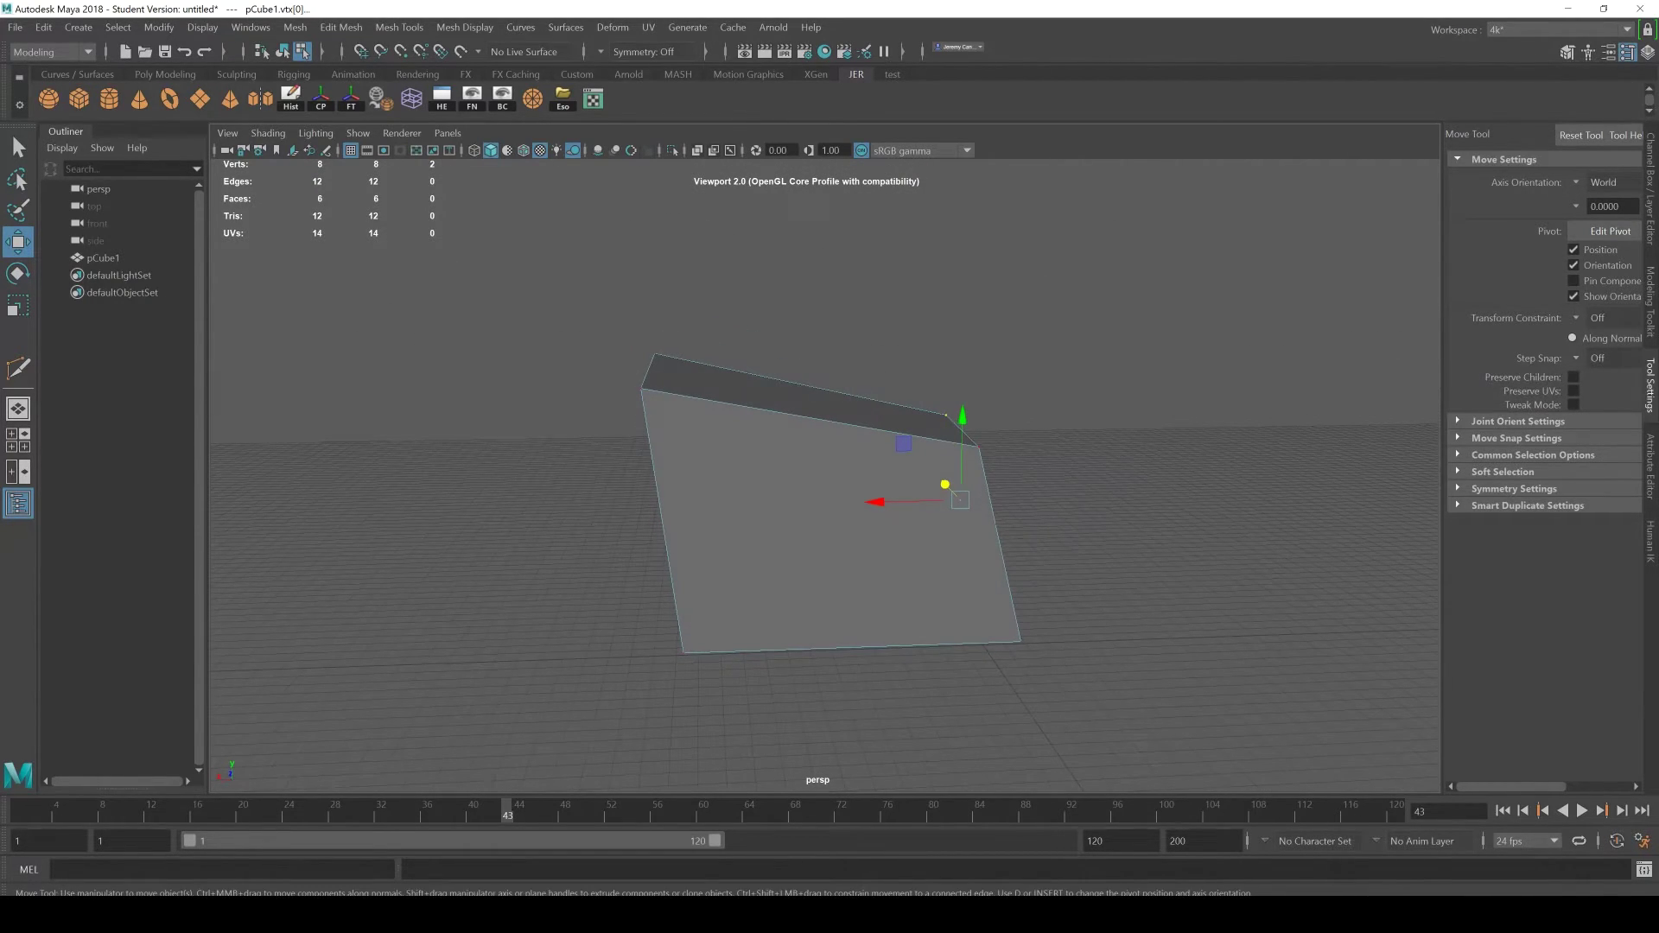
Step: Box-select groups of the cube's top vertices and undo back through the vertex selections and moves
{"action": "left_click_drag", "start_coordinate": [550, 316], "coordinate": [1068, 496]}
{"action": "key", "text": "ctrl+z"}
{"action": "left_click_drag", "start_coordinate": [586, 310], "coordinate": [655, 389]}
{"action": "key", "text": "ctrl+z"}
{"action": "key", "text": "ctrl+z"}
{"action": "key", "text": "ctrl+z"}
{"action": "key", "text": "ctrl+z"}
{"action": "key", "text": "ctrl+z"}
{"action": "key", "text": "ctrl+z"}
{"action": "left_click_drag", "start_coordinate": [864, 484], "coordinate": [804, 467], "text": "alt"}
{"action": "left_click_drag", "start_coordinate": [1051, 430], "coordinate": [884, 510]}
{"action": "right_click_drag", "start_coordinate": [883, 509], "coordinate": [847, 509], "text": "alt"}
{"action": "left_click_drag", "start_coordinate": [924, 402], "coordinate": [923, 324]}
{"action": "left_click_drag", "start_coordinate": [864, 484], "coordinate": [924, 519], "text": "alt"}
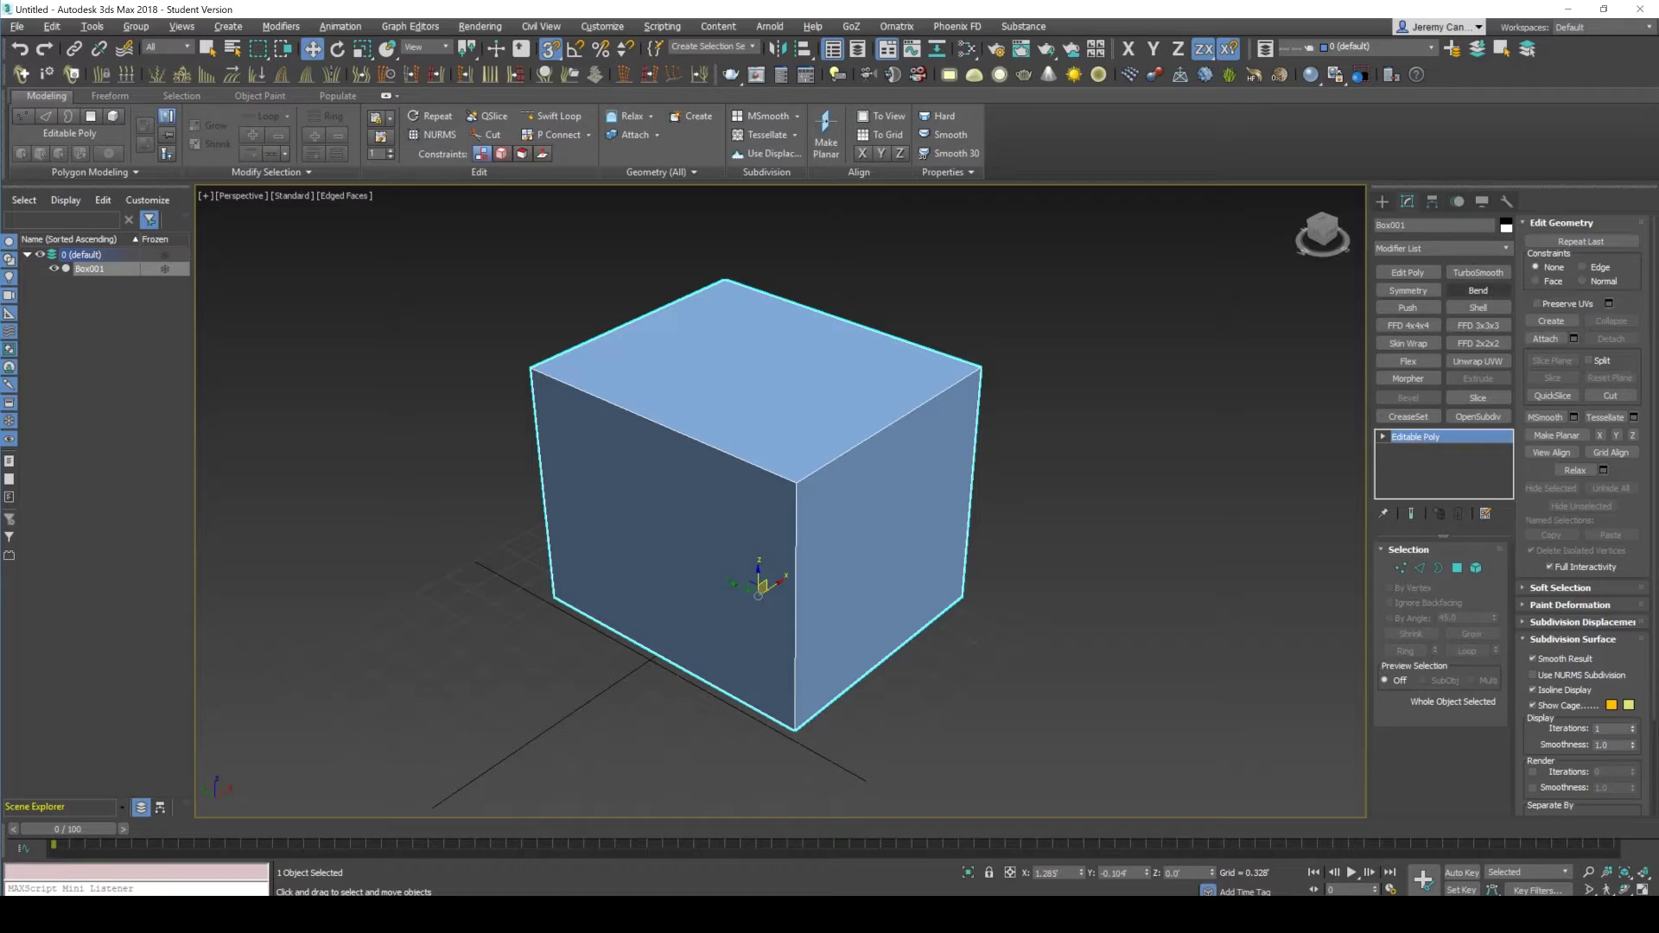
Step: Switch to 3ds Max and add a TurboSmooth modifier with 3 iterations to Box001
{"action": "left_click", "coordinate": [1478, 272]}
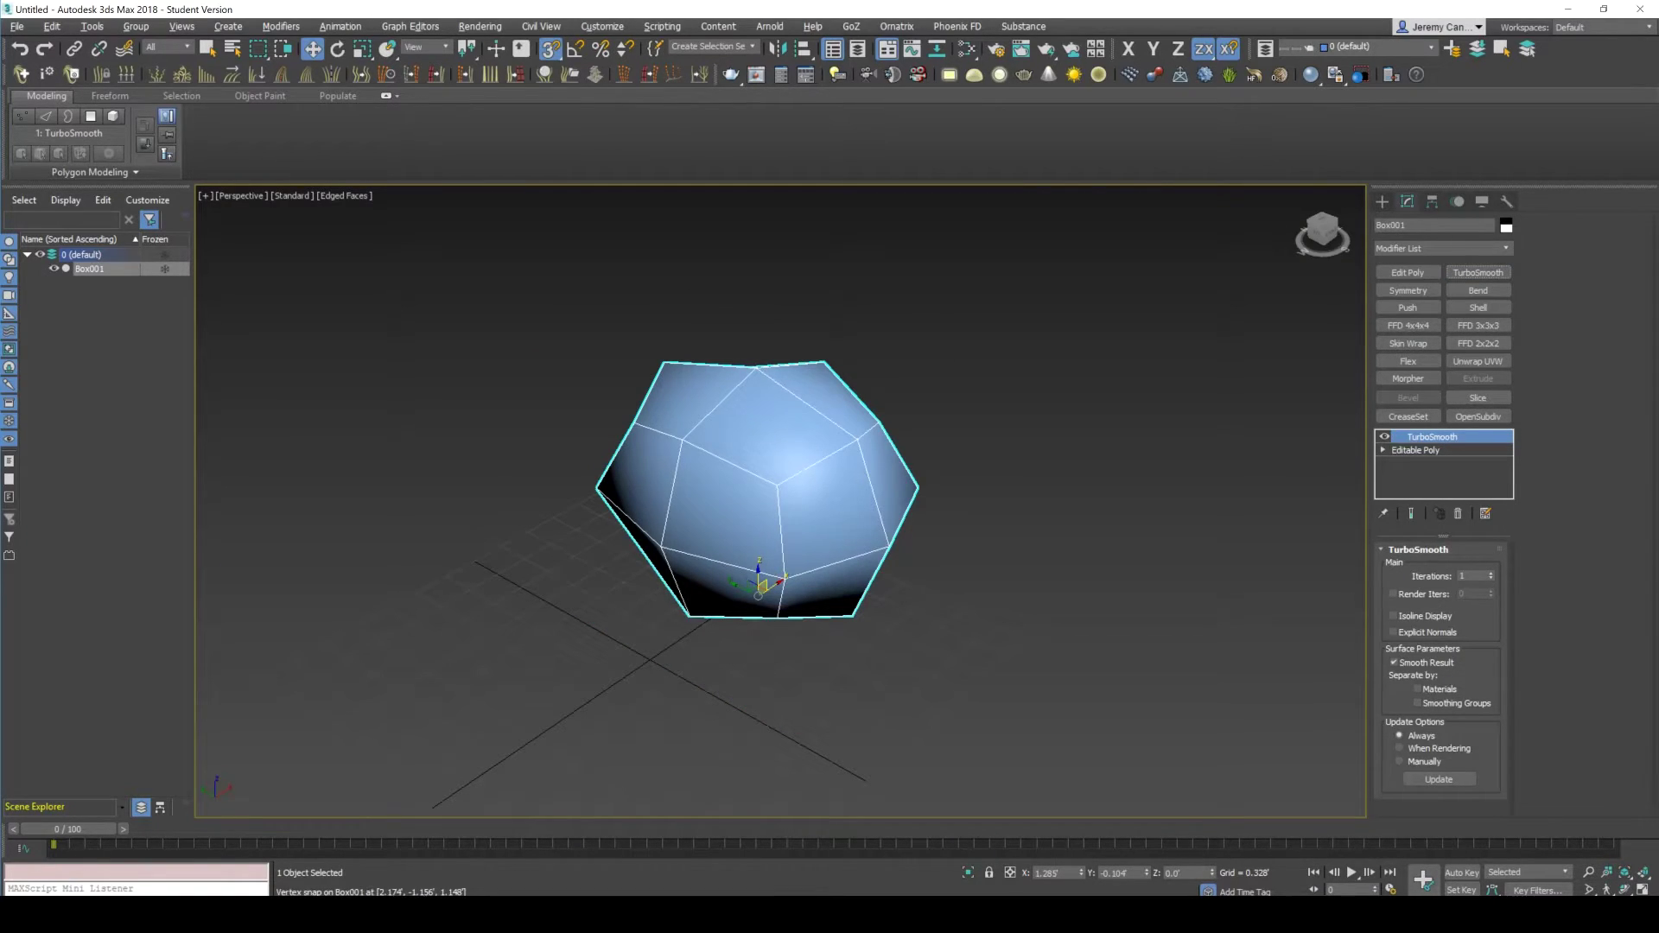
{"action": "left_click", "coordinate": [1491, 573]}
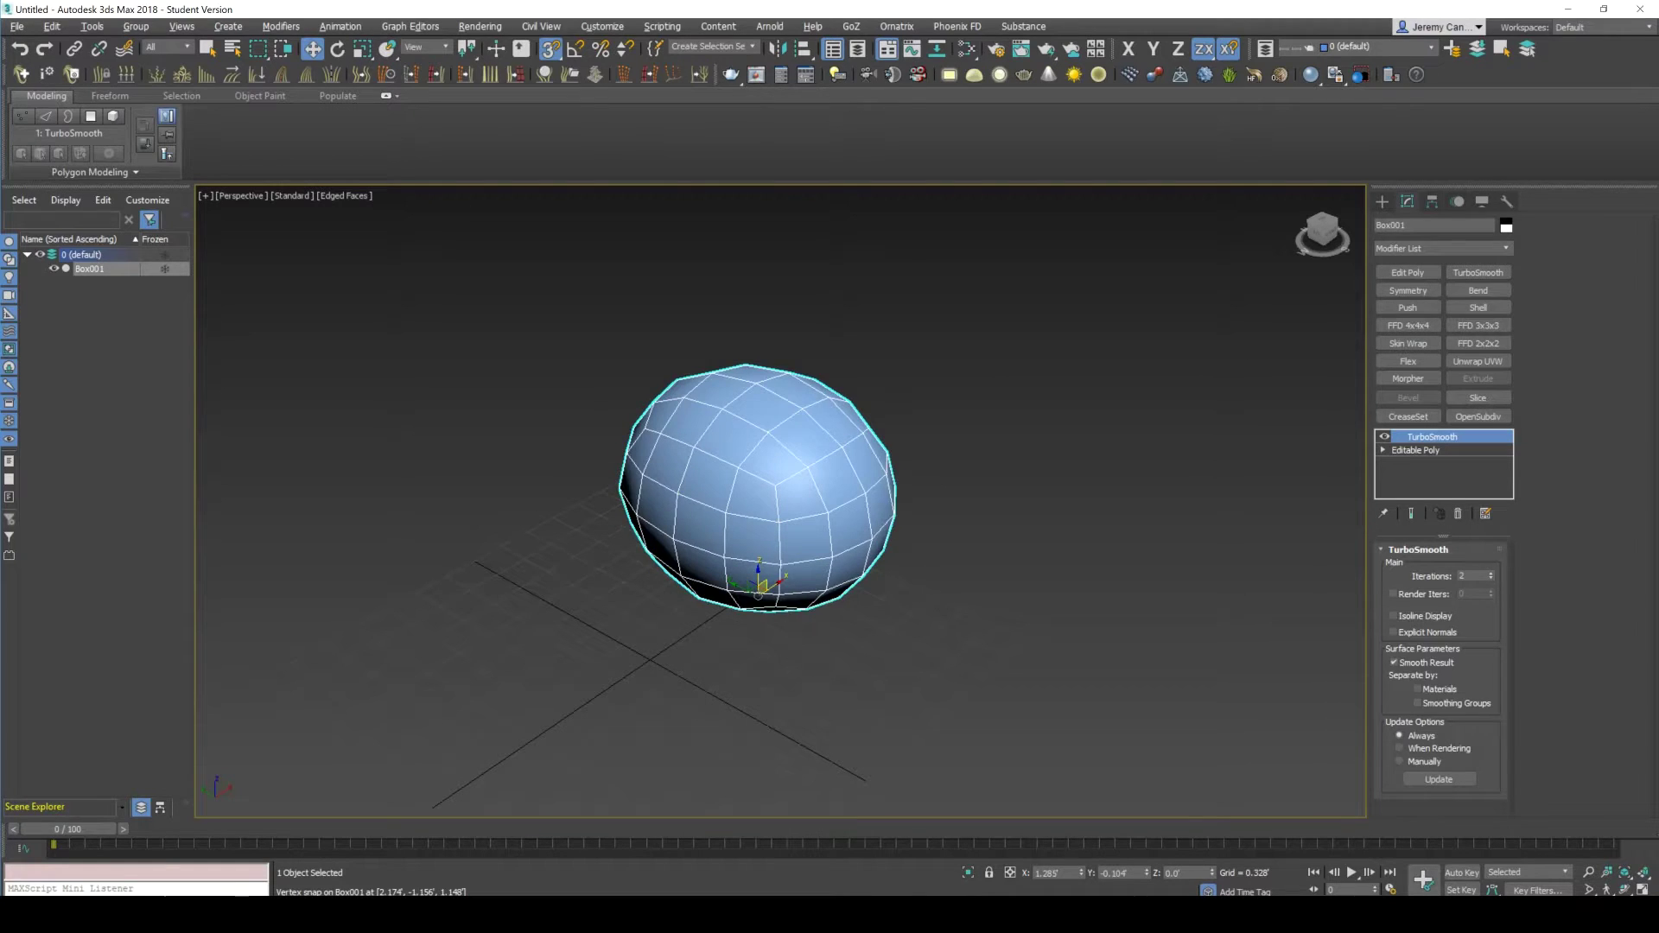
{"action": "left_click", "coordinate": [1490, 573]}
Step: Switch to Maya and display pCube1 with the smooth mesh preview, viewing it from several angles
{"action": "left_click_drag", "start_coordinate": [1344, 464], "coordinate": [942, 509]}
{"action": "middle_click_drag", "start_coordinate": [941, 509], "coordinate": [752, 514], "text": "alt"}
{"action": "left_click_drag", "start_coordinate": [959, 513], "coordinate": [1001, 519]}
{"action": "middle_click_drag", "start_coordinate": [1000, 518], "coordinate": [1201, 501], "text": "alt"}
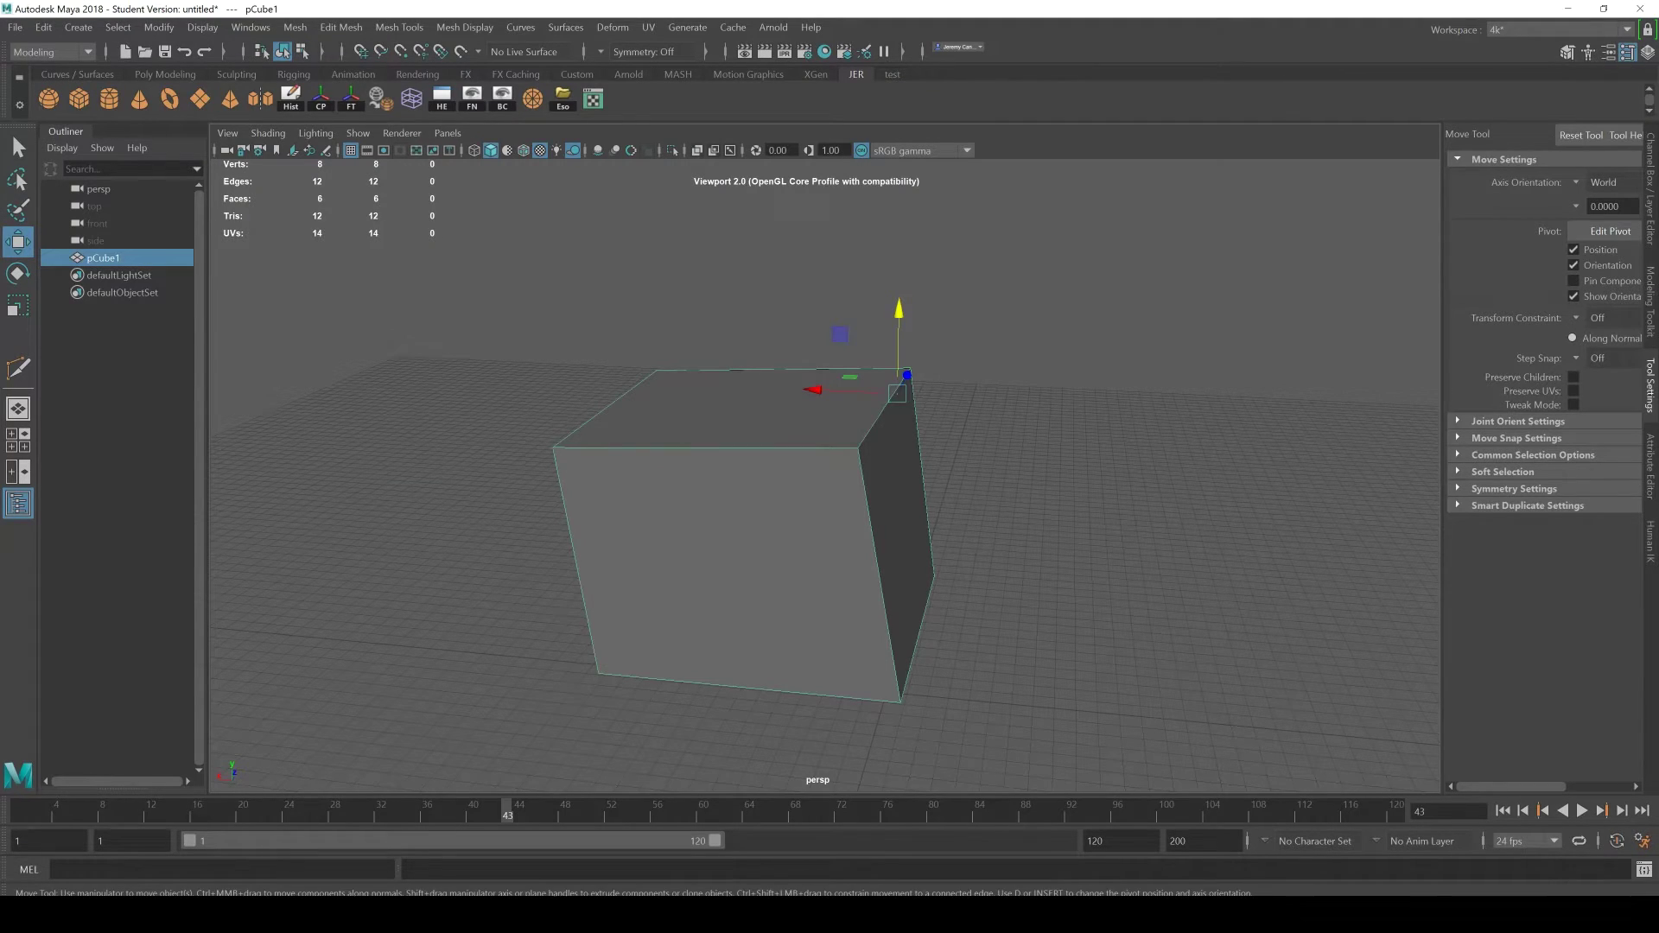
{"action": "key", "text": "2"}
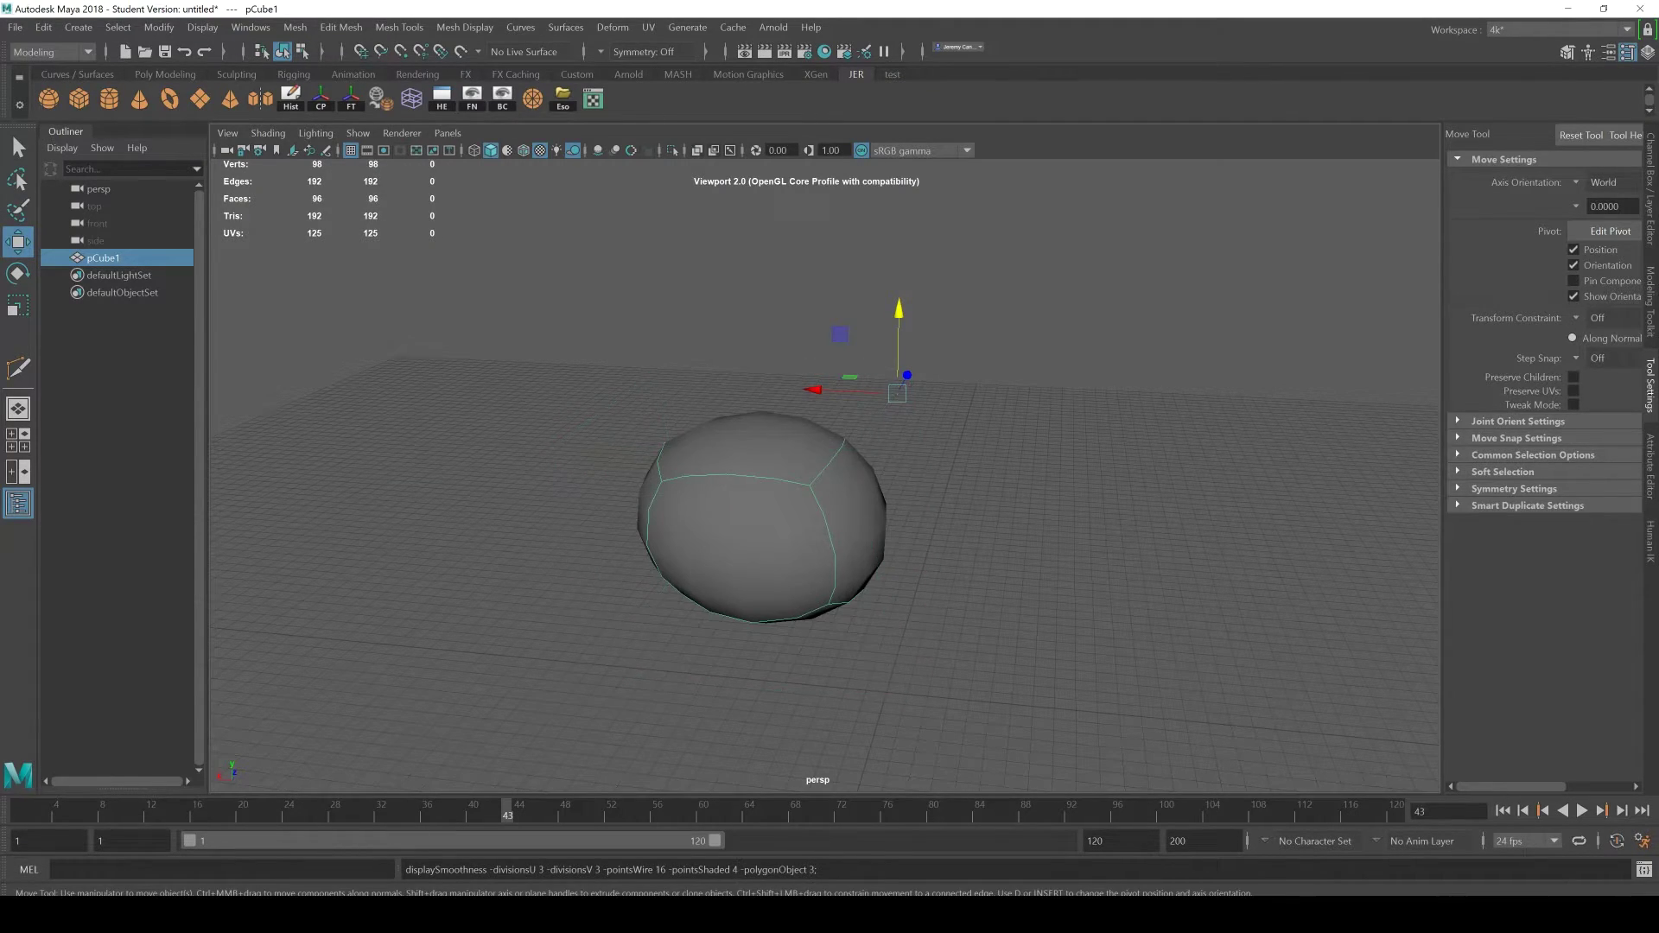
{"action": "key", "text": "3"}
{"action": "left_click_drag", "start_coordinate": [825, 518], "coordinate": [717, 505], "text": "alt"}
{"action": "right_click_drag", "start_coordinate": [777, 518], "coordinate": [838, 518], "text": "alt"}
{"action": "left_click_drag", "start_coordinate": [777, 518], "coordinate": [873, 510], "text": "alt"}
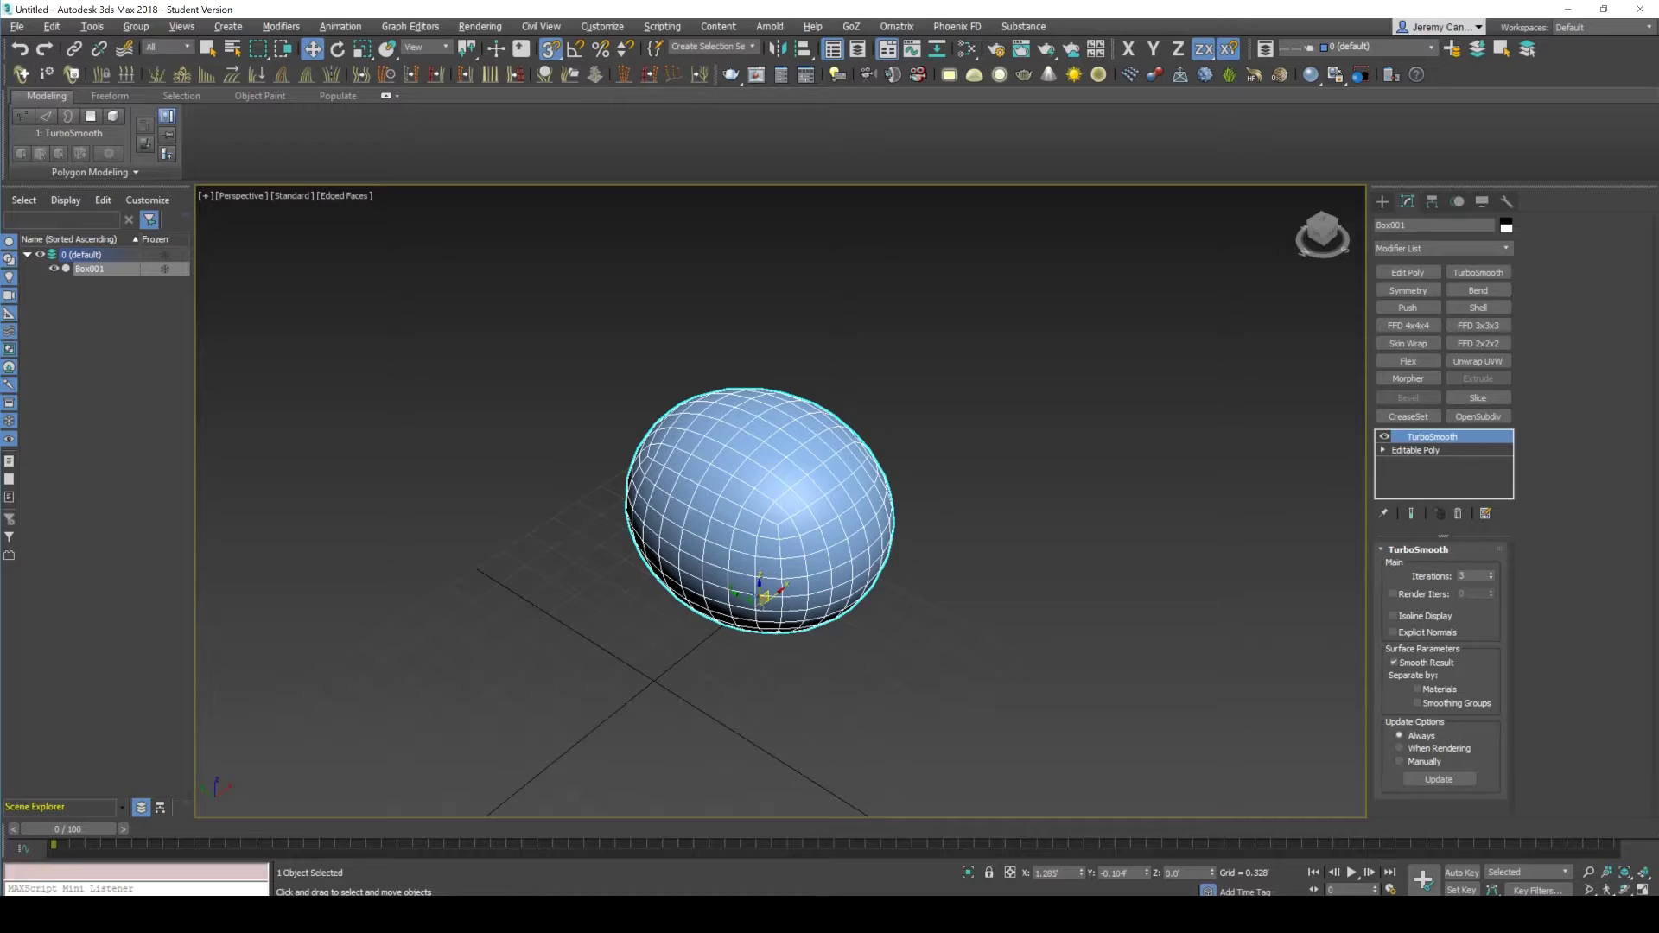
Step: Switch to 3ds Max, toggle the TurboSmooth modifier off and on, and compare it with the Editable Poly level
{"action": "left_click", "coordinate": [1384, 437]}
{"action": "left_click", "coordinate": [1384, 437]}
{"action": "left_click", "coordinate": [1384, 436]}
{"action": "left_click", "coordinate": [1384, 437]}
{"action": "left_click", "coordinate": [1416, 451]}
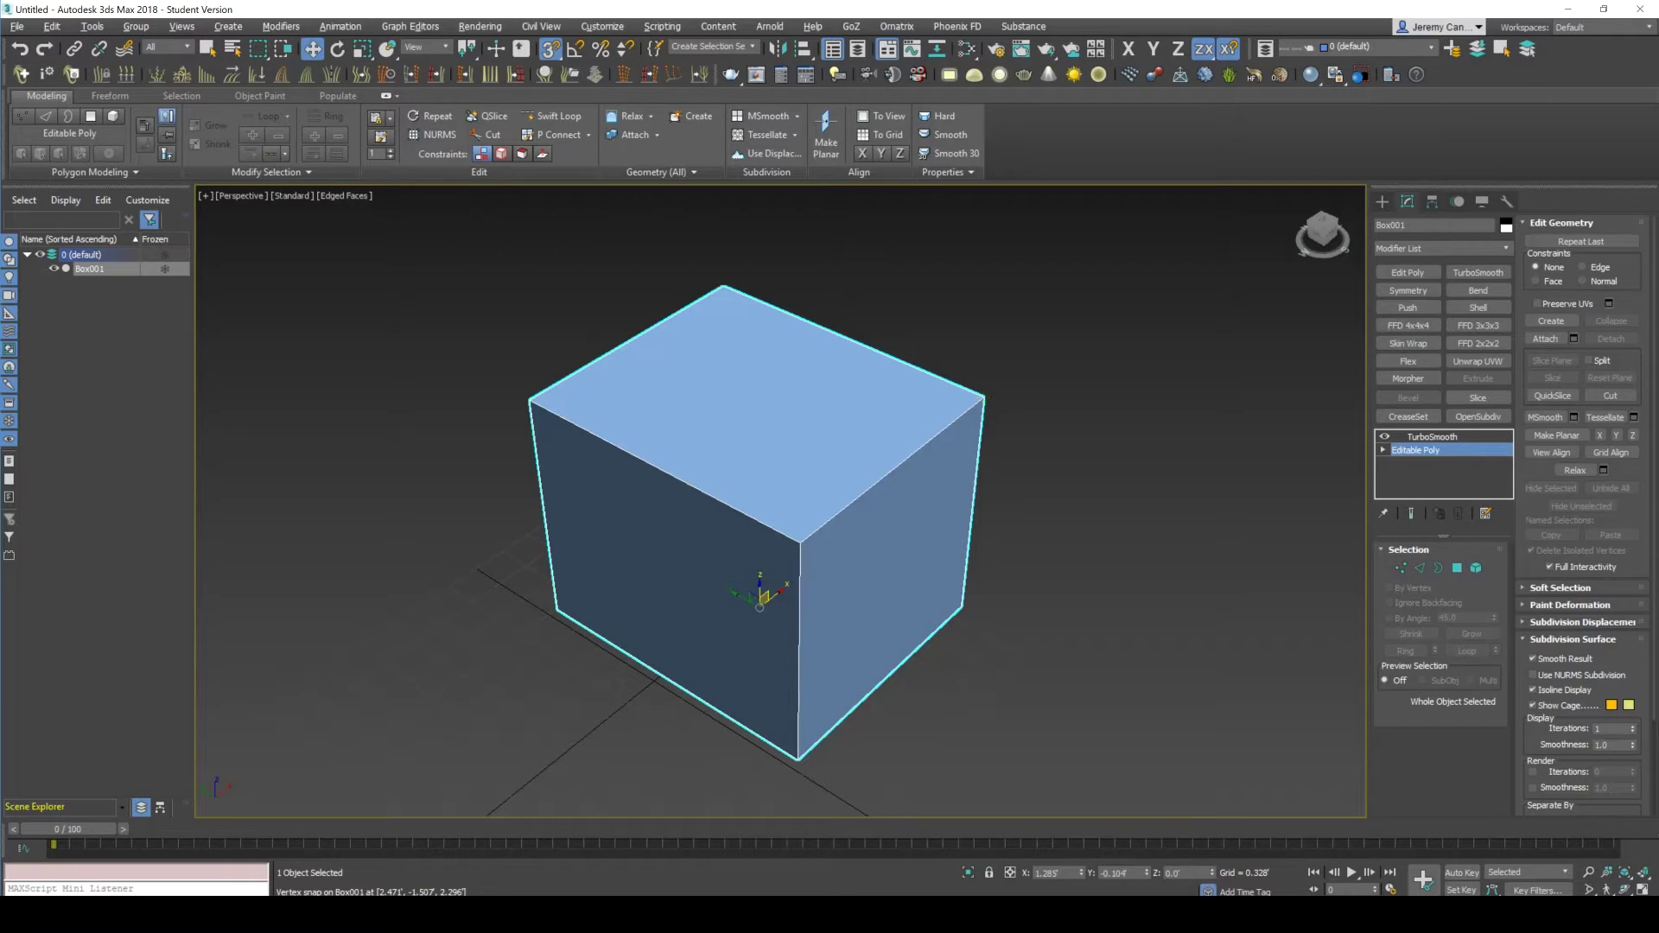
{"action": "left_click", "coordinate": [1432, 436]}
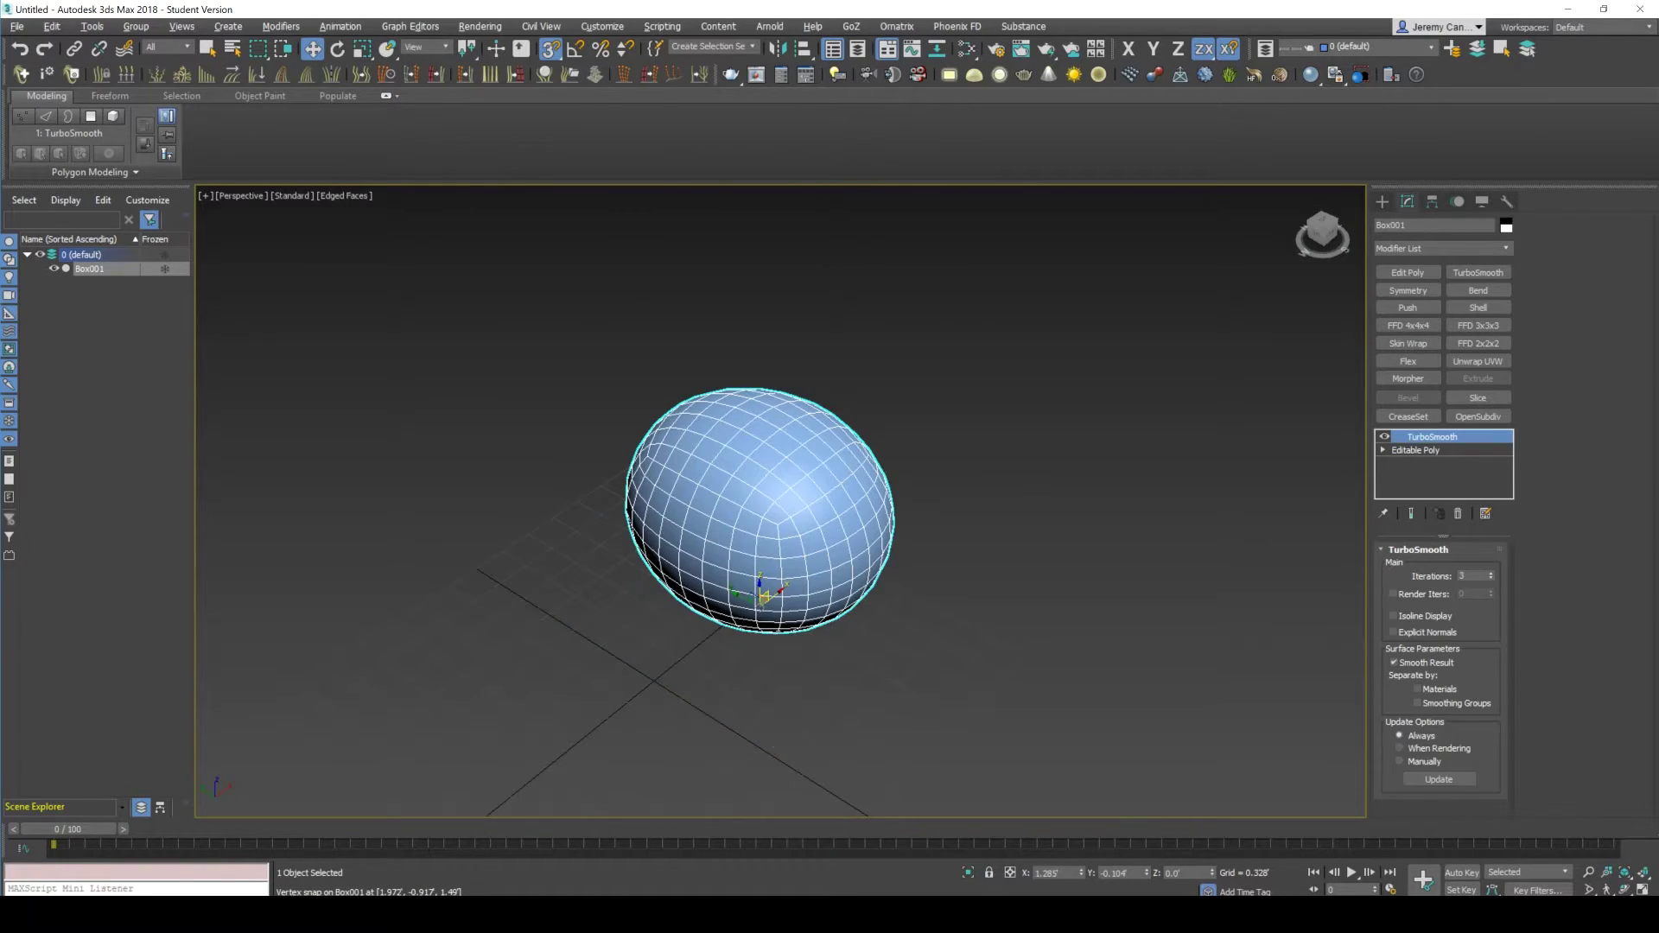
Step: Turn off TurboSmooth and select both vertices of one upright corner of the box at the Editable Poly's vertex level
{"action": "left_click", "coordinate": [1384, 436]}
{"action": "left_click", "coordinate": [1417, 450]}
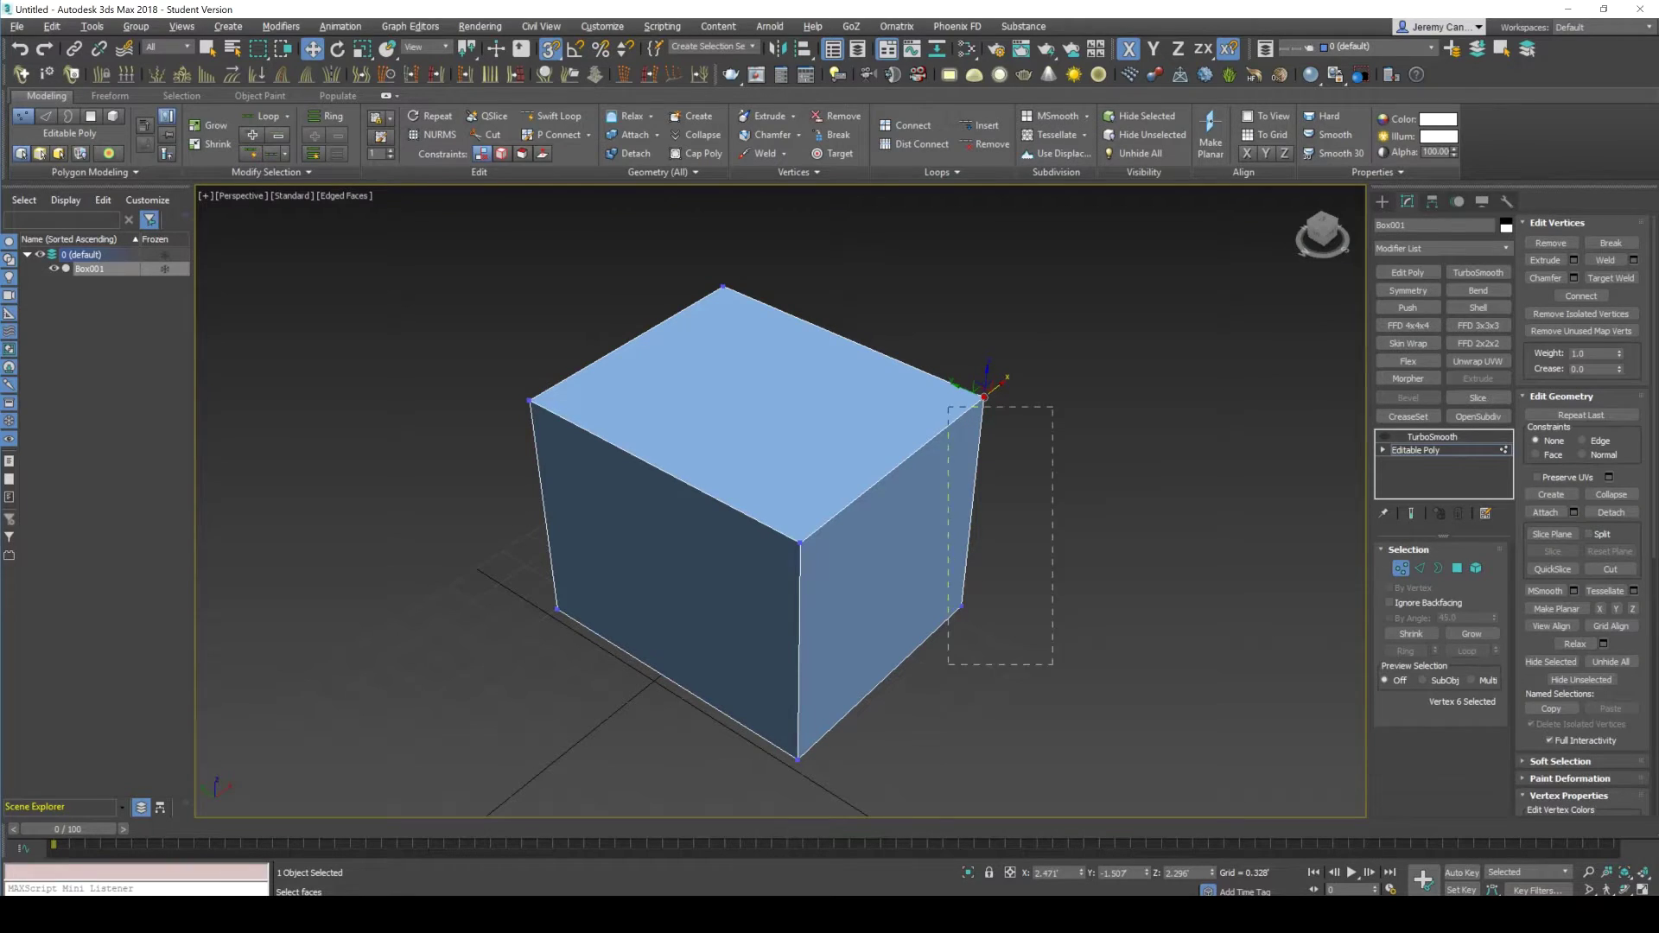
{"action": "left_click_drag", "start_coordinate": [948, 664], "coordinate": [948, 665]}
{"action": "left_click_drag", "start_coordinate": [1055, 377], "coordinate": [967, 479], "text": "ctrl"}
Step: Show the smoothed end result, move the two selected vertices outward along X to about 3.69', and clear the selection
{"action": "left_click", "coordinate": [1411, 513]}
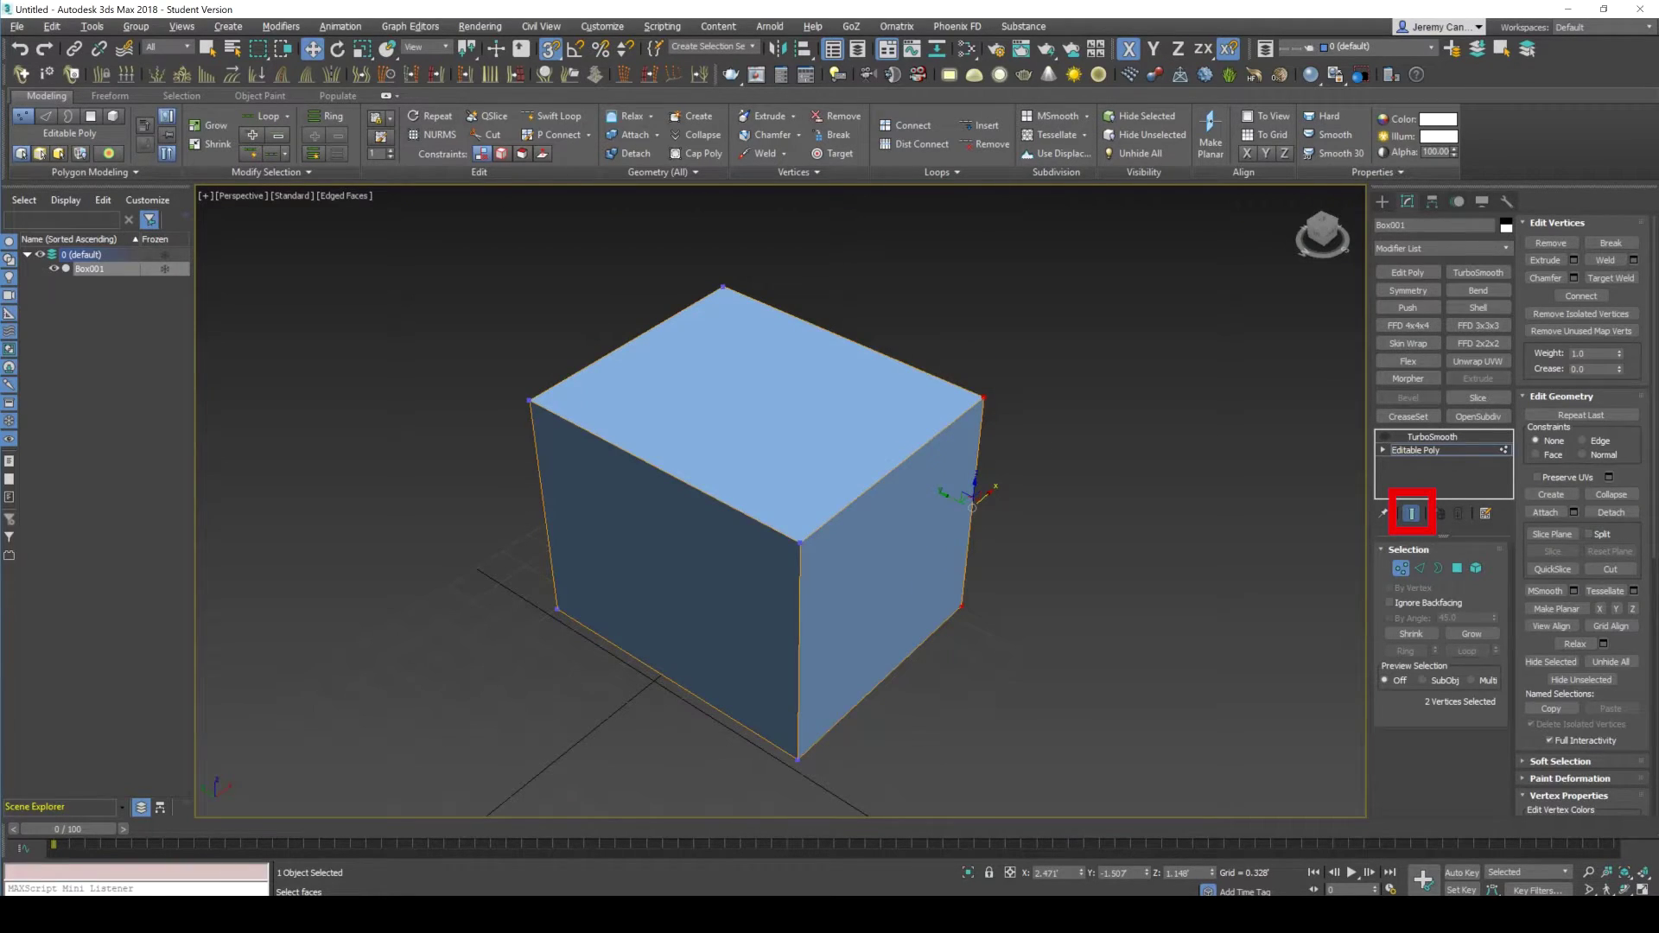
{"action": "left_click", "coordinate": [1411, 514]}
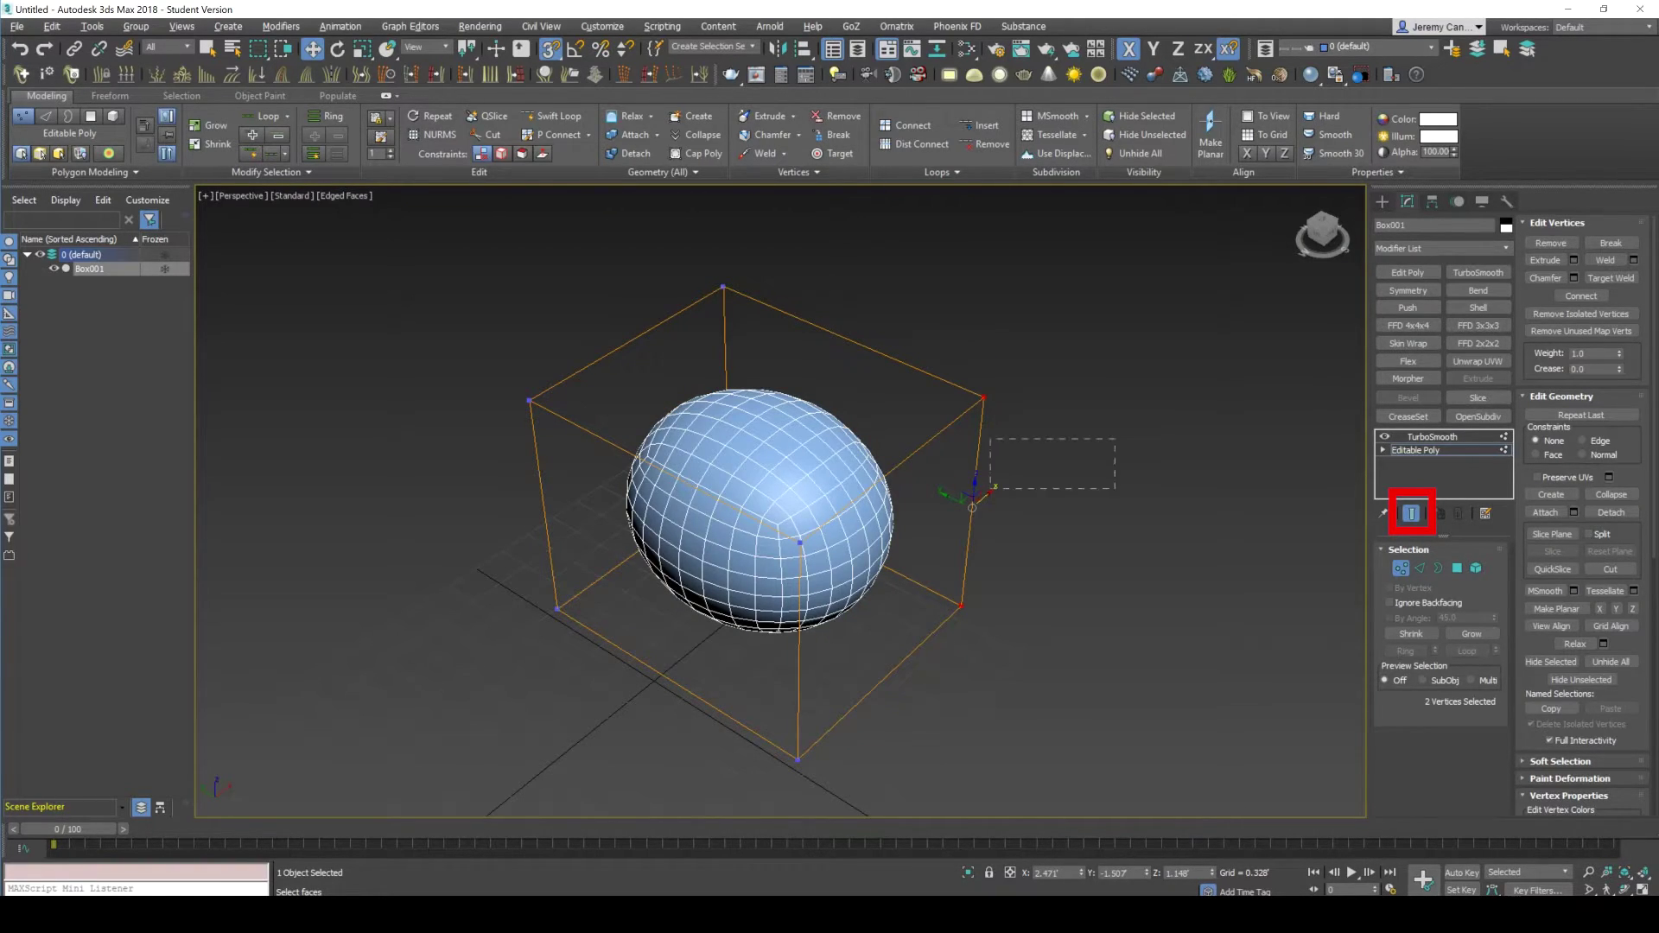
{"action": "left_click_drag", "start_coordinate": [972, 508], "coordinate": [1046, 442]}
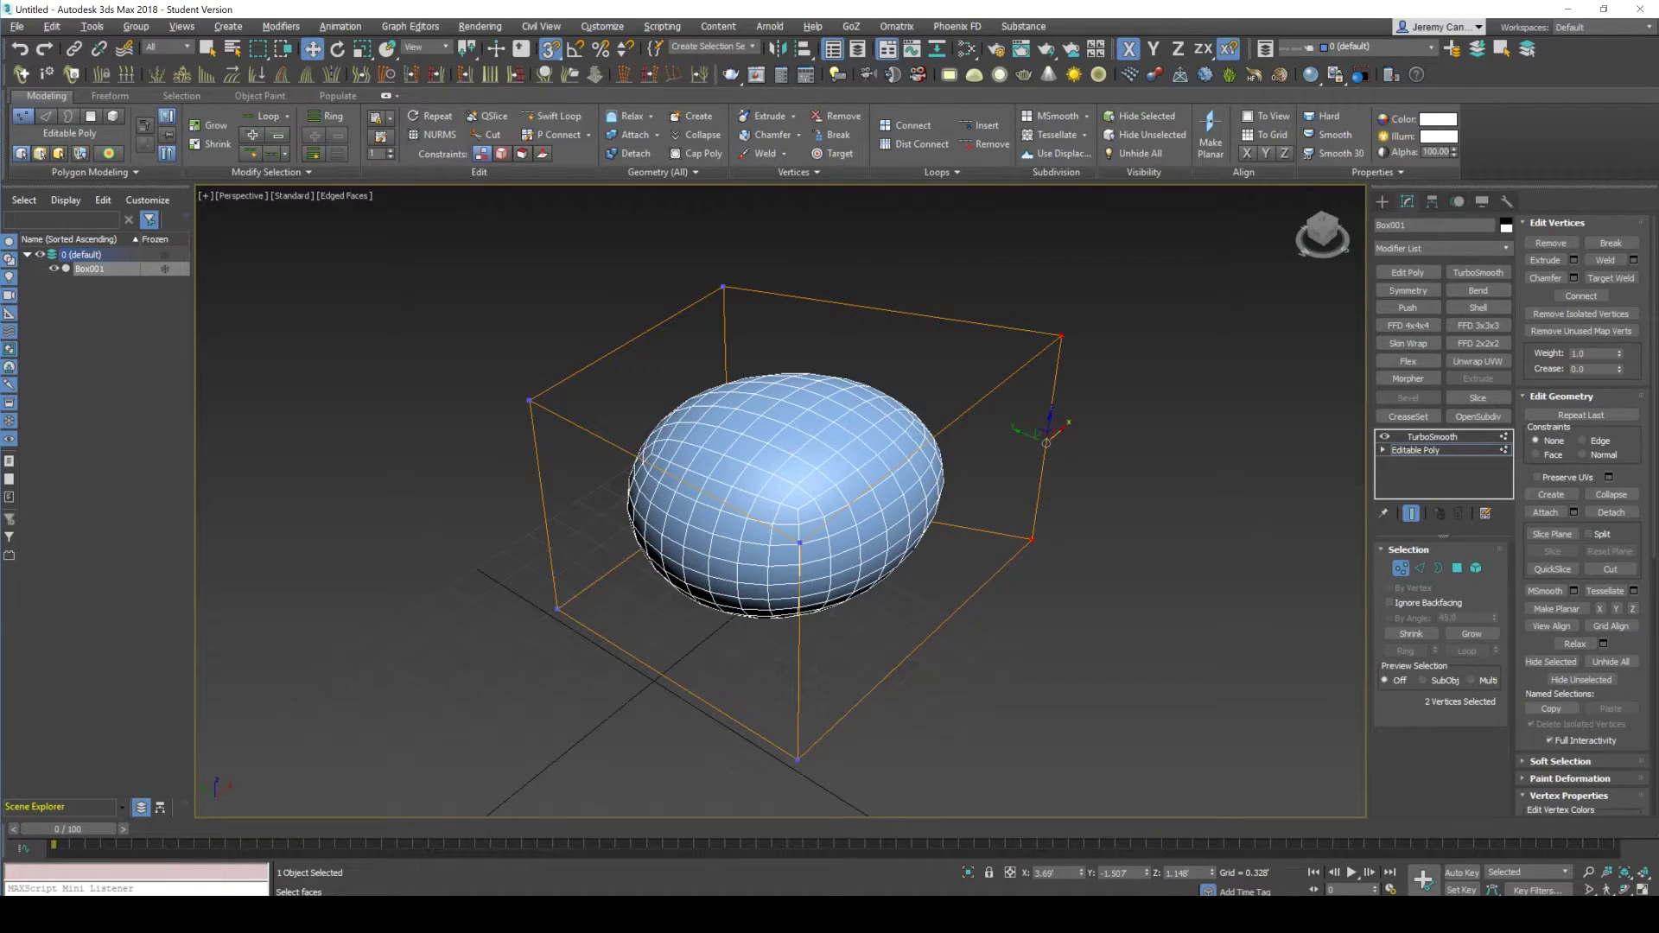
{"action": "left_click", "coordinate": [1123, 458]}
Step: Toggle the end-result display to compare the unsmoothed box with its TurboSmooth shape
{"action": "left_click", "coordinate": [1410, 513]}
{"action": "left_click", "coordinate": [1411, 514]}
{"action": "left_click", "coordinate": [1411, 513]}
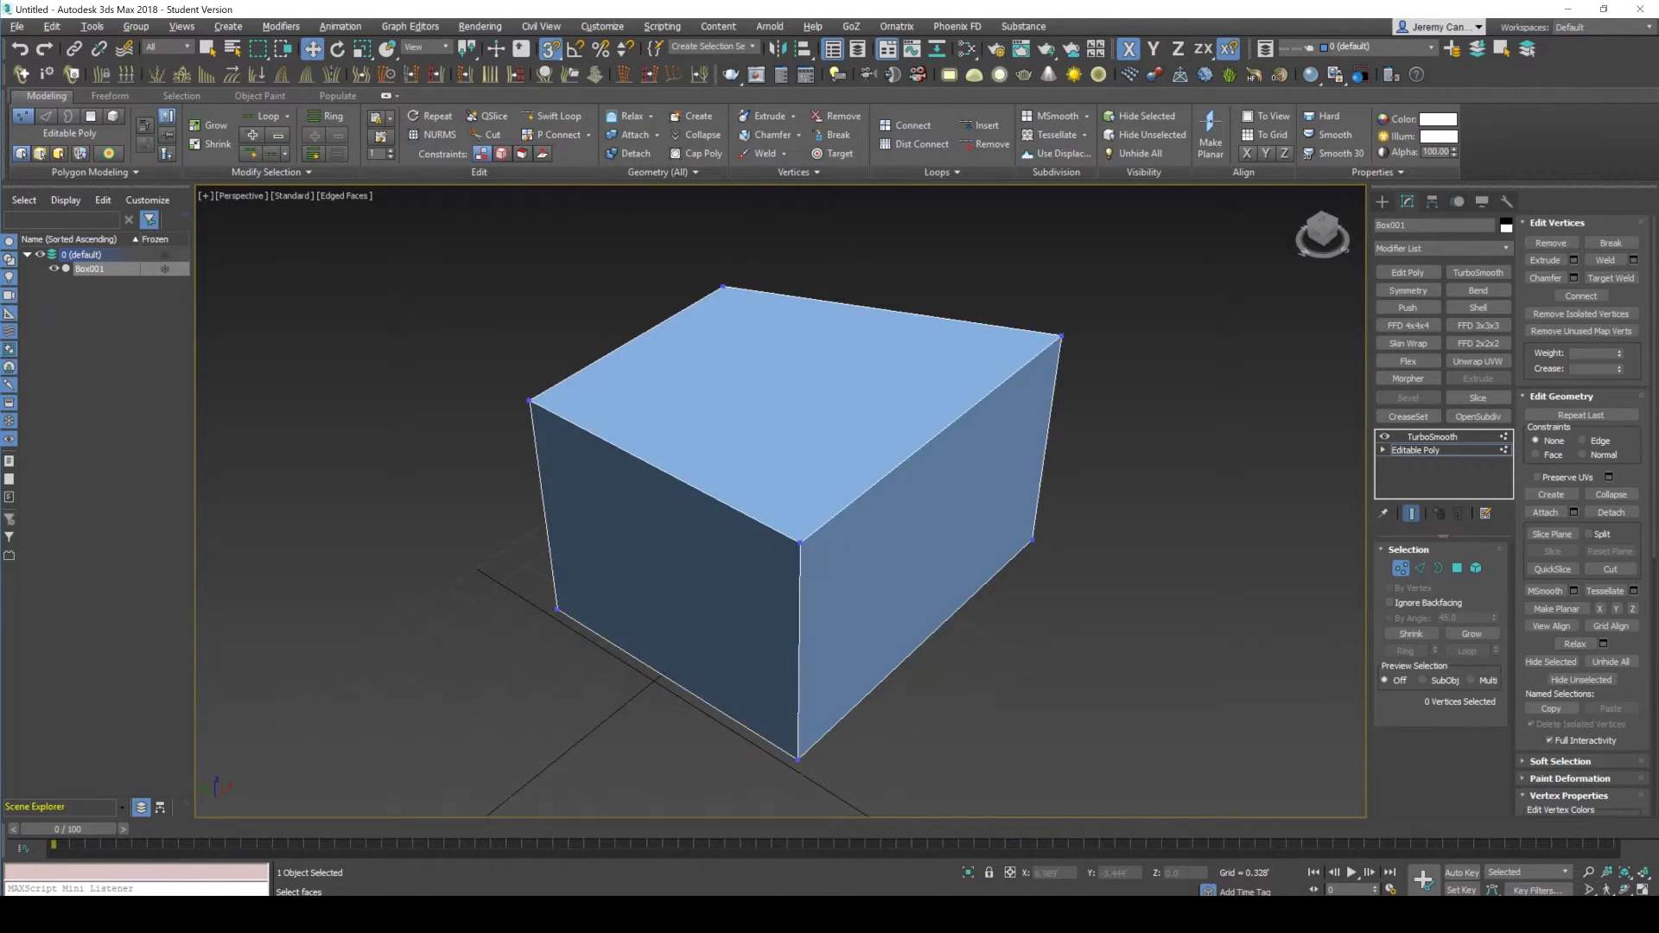
{"action": "left_click", "coordinate": [1411, 513]}
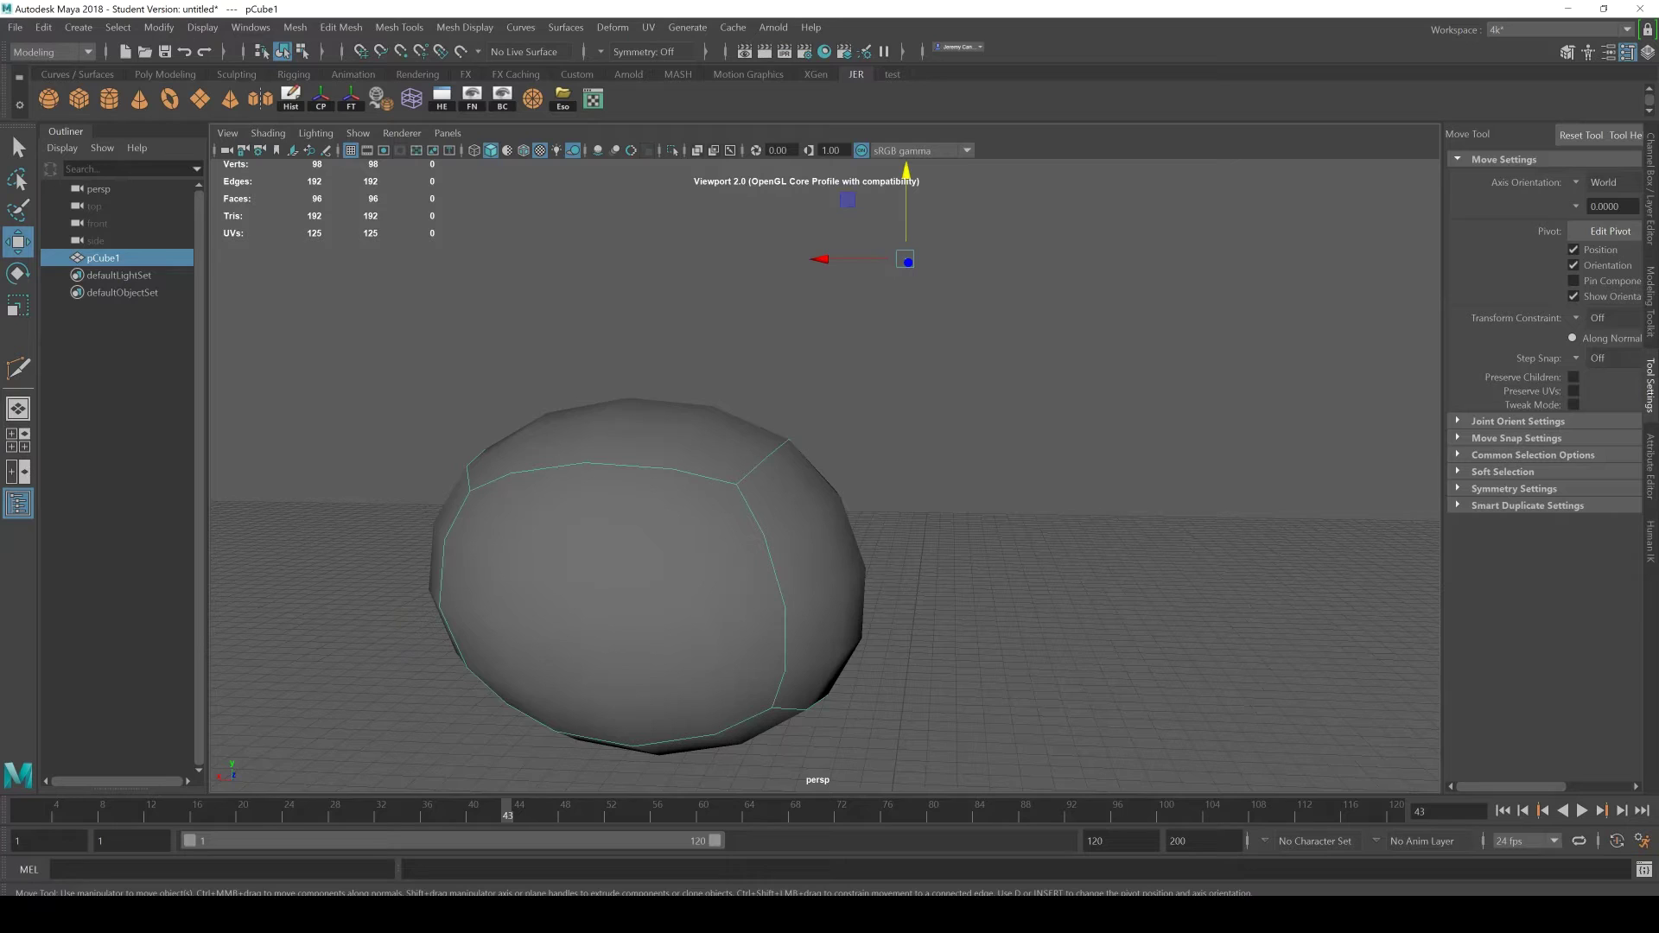
Step: Switch to Maya, return pCube1 to its unsmoothed display and apply the Smooth operation to it
{"action": "key", "text": "1"}
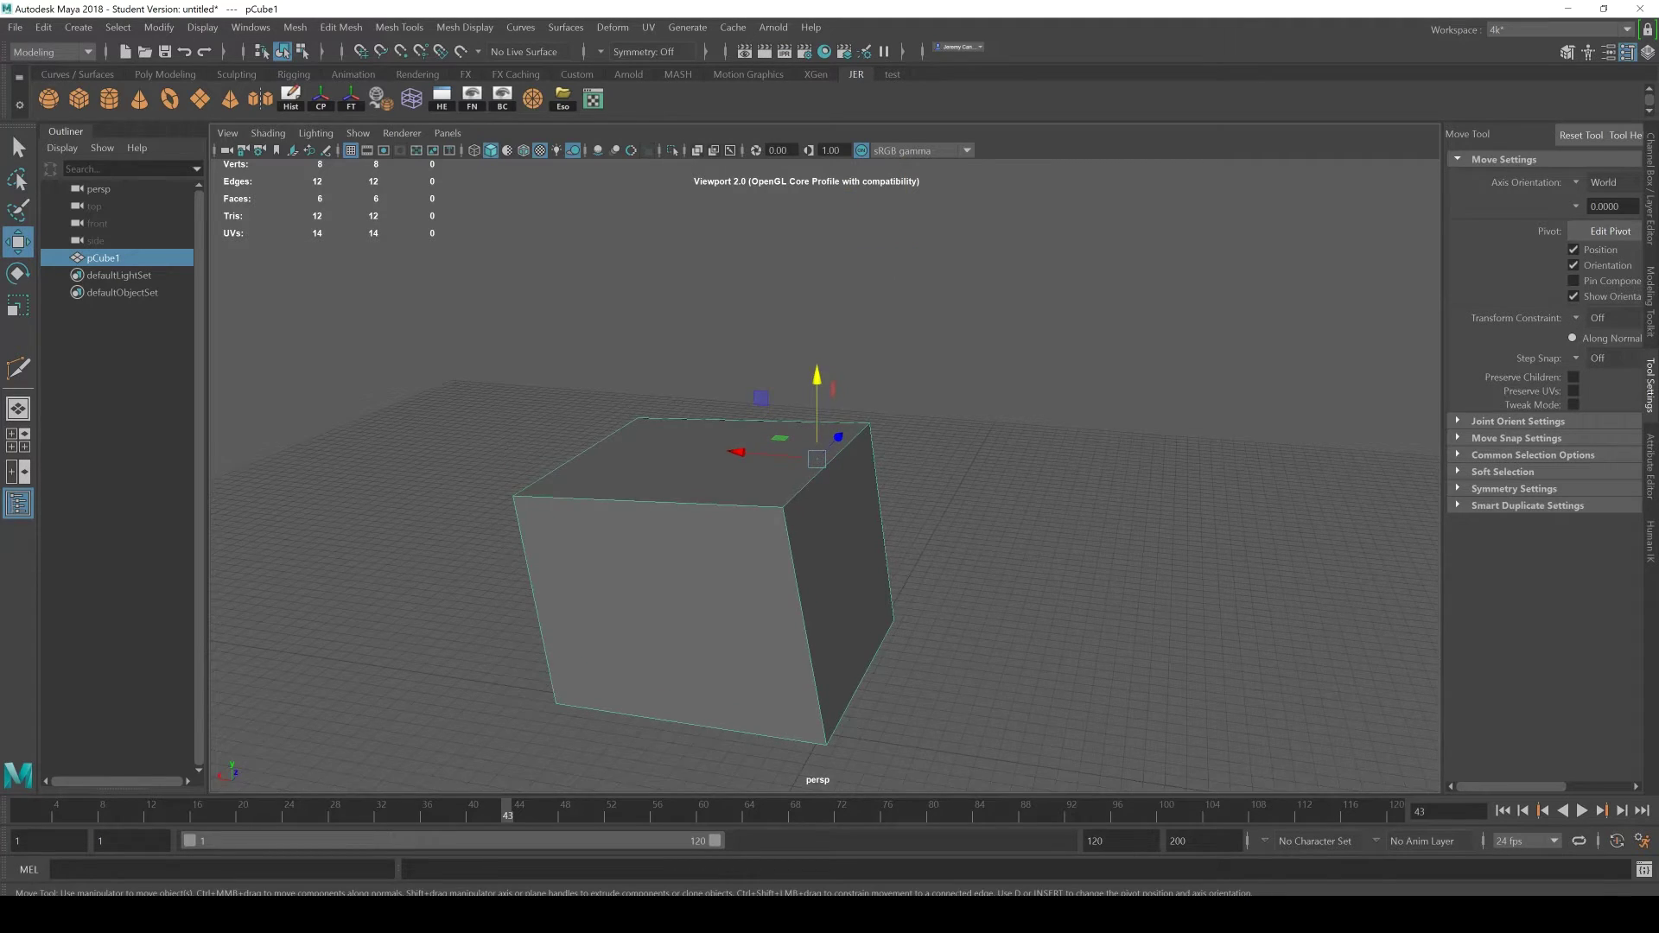
{"action": "left_click_drag", "start_coordinate": [707, 538], "coordinate": [588, 566], "text": "alt"}
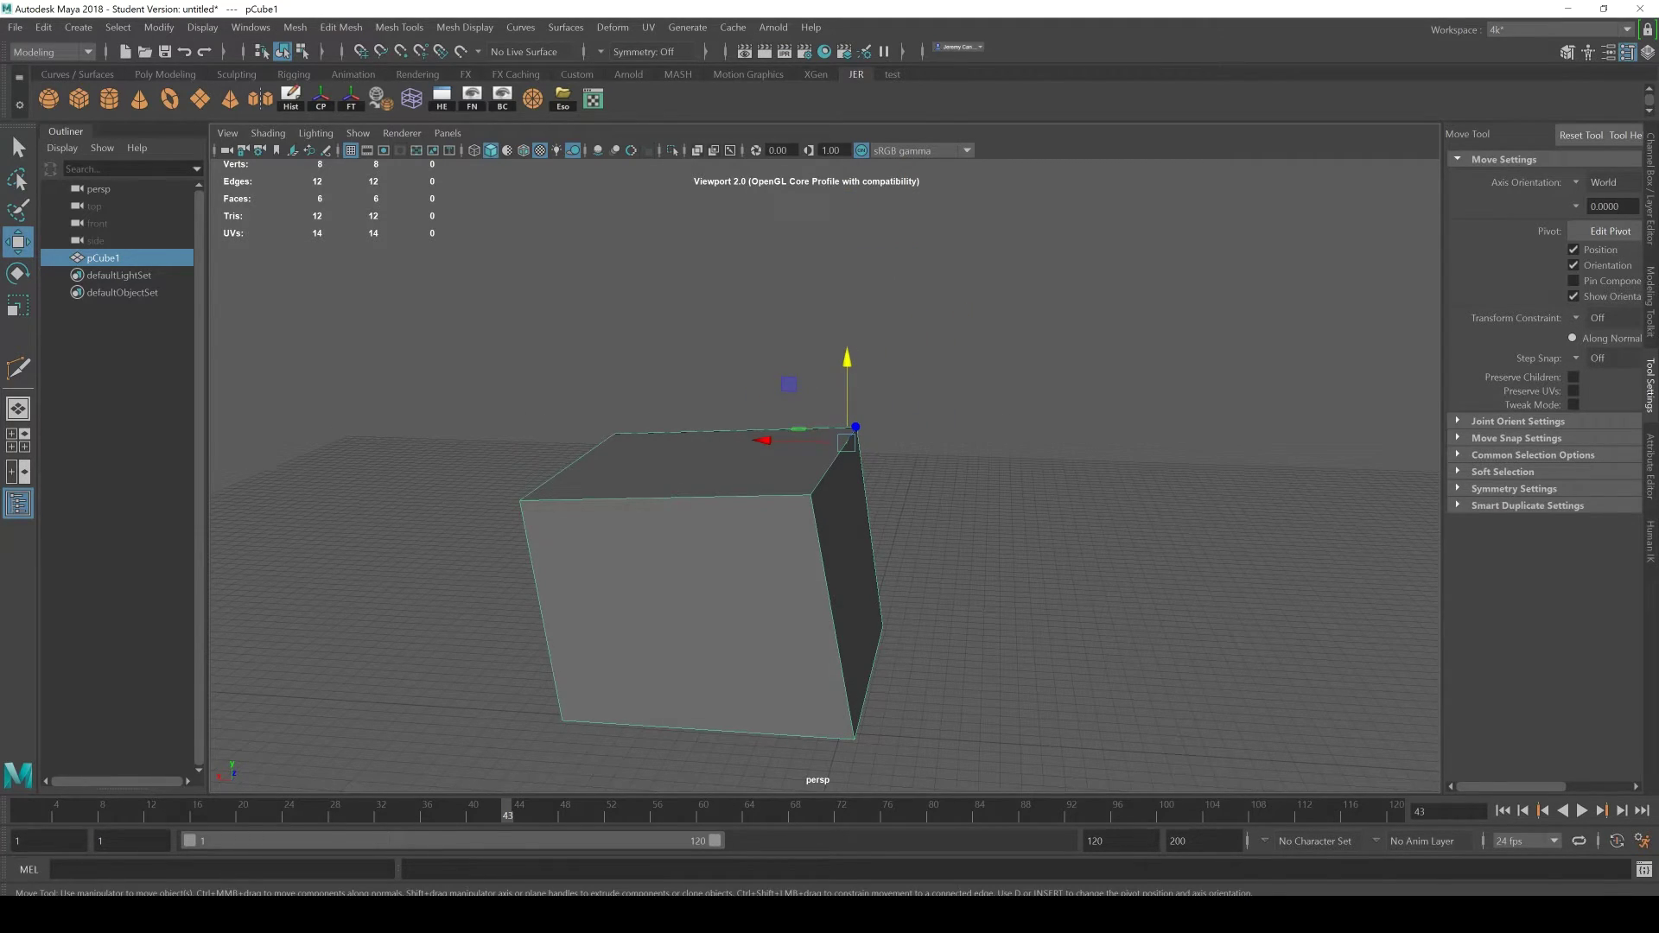
{"action": "left_click", "coordinate": [968, 388]}
{"action": "left_click", "coordinate": [855, 476]}
{"action": "right_click", "coordinate": [854, 477], "text": "shift"}
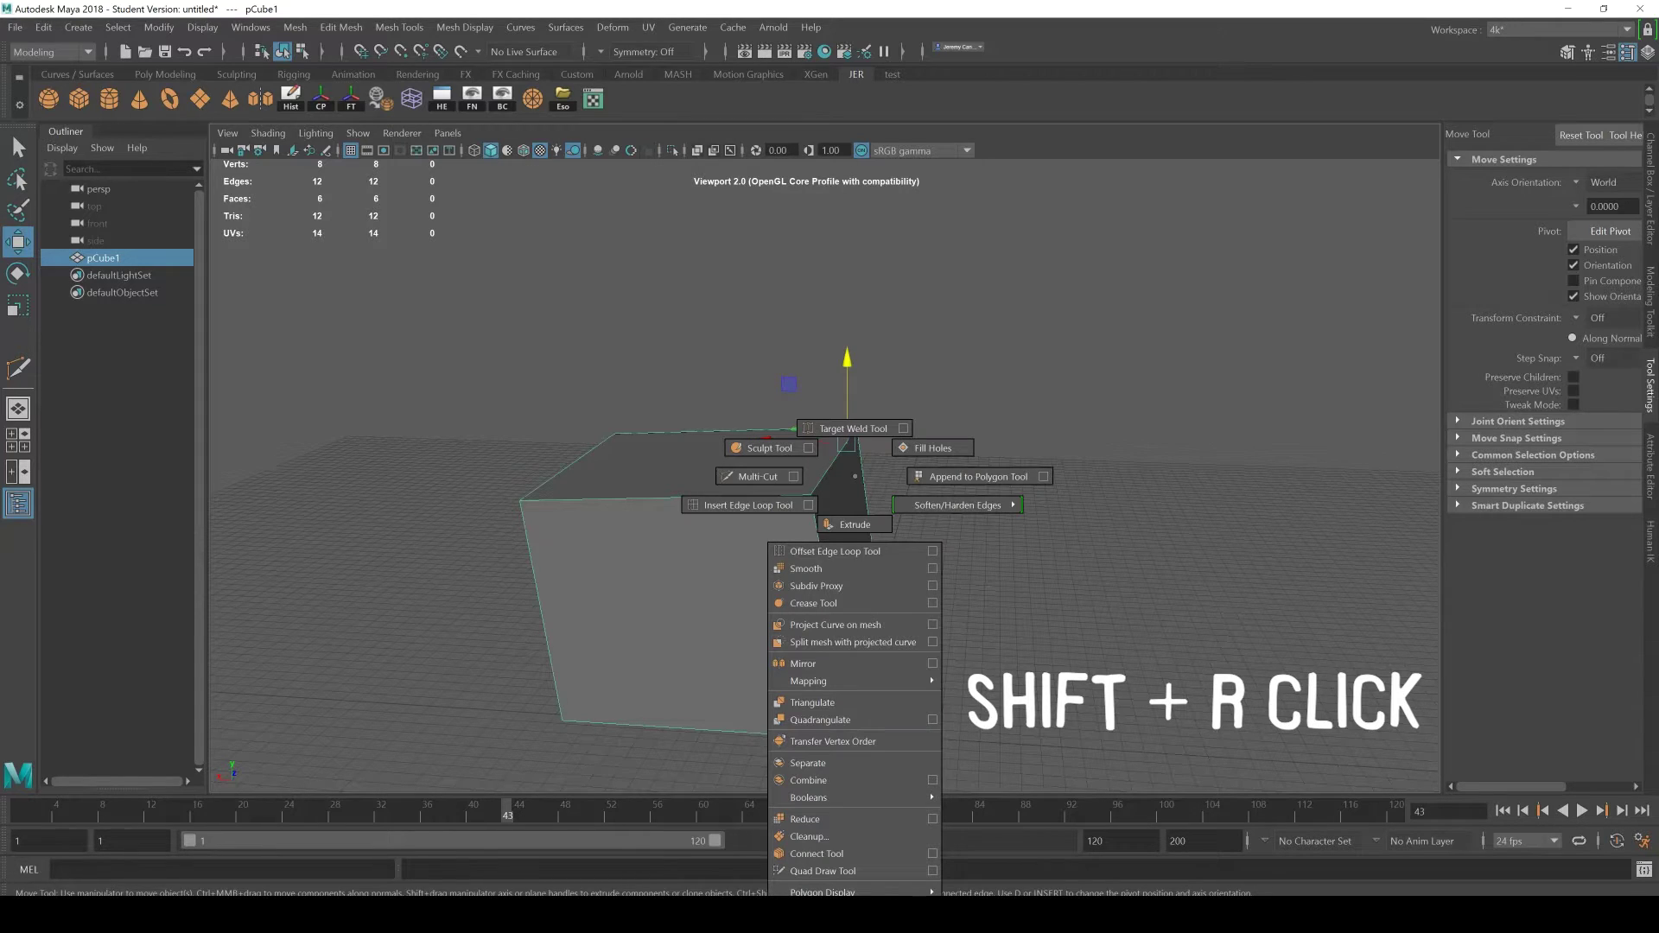
{"action": "right_click_drag", "start_coordinate": [855, 477], "coordinate": [808, 568]}
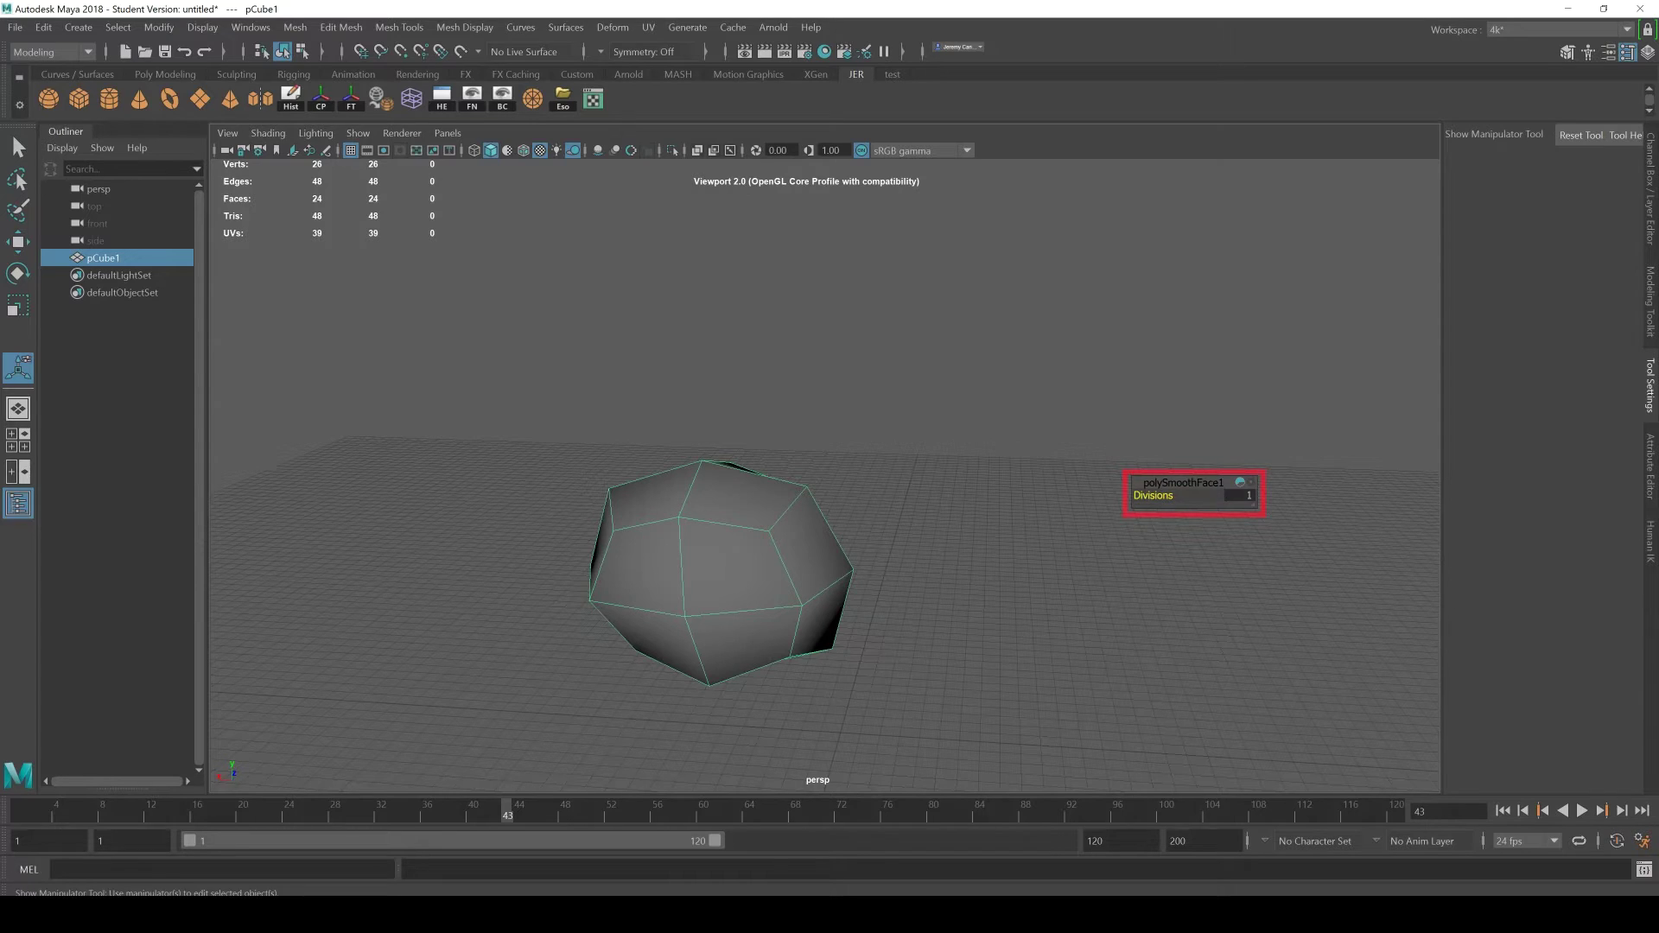
Step: Set the Smooth operation's divisions to 2 and look around the smoothed mesh
{"action": "left_click", "coordinate": [1244, 495]}
{"action": "type", "text": "2"}
{"action": "key", "text": "Return"}
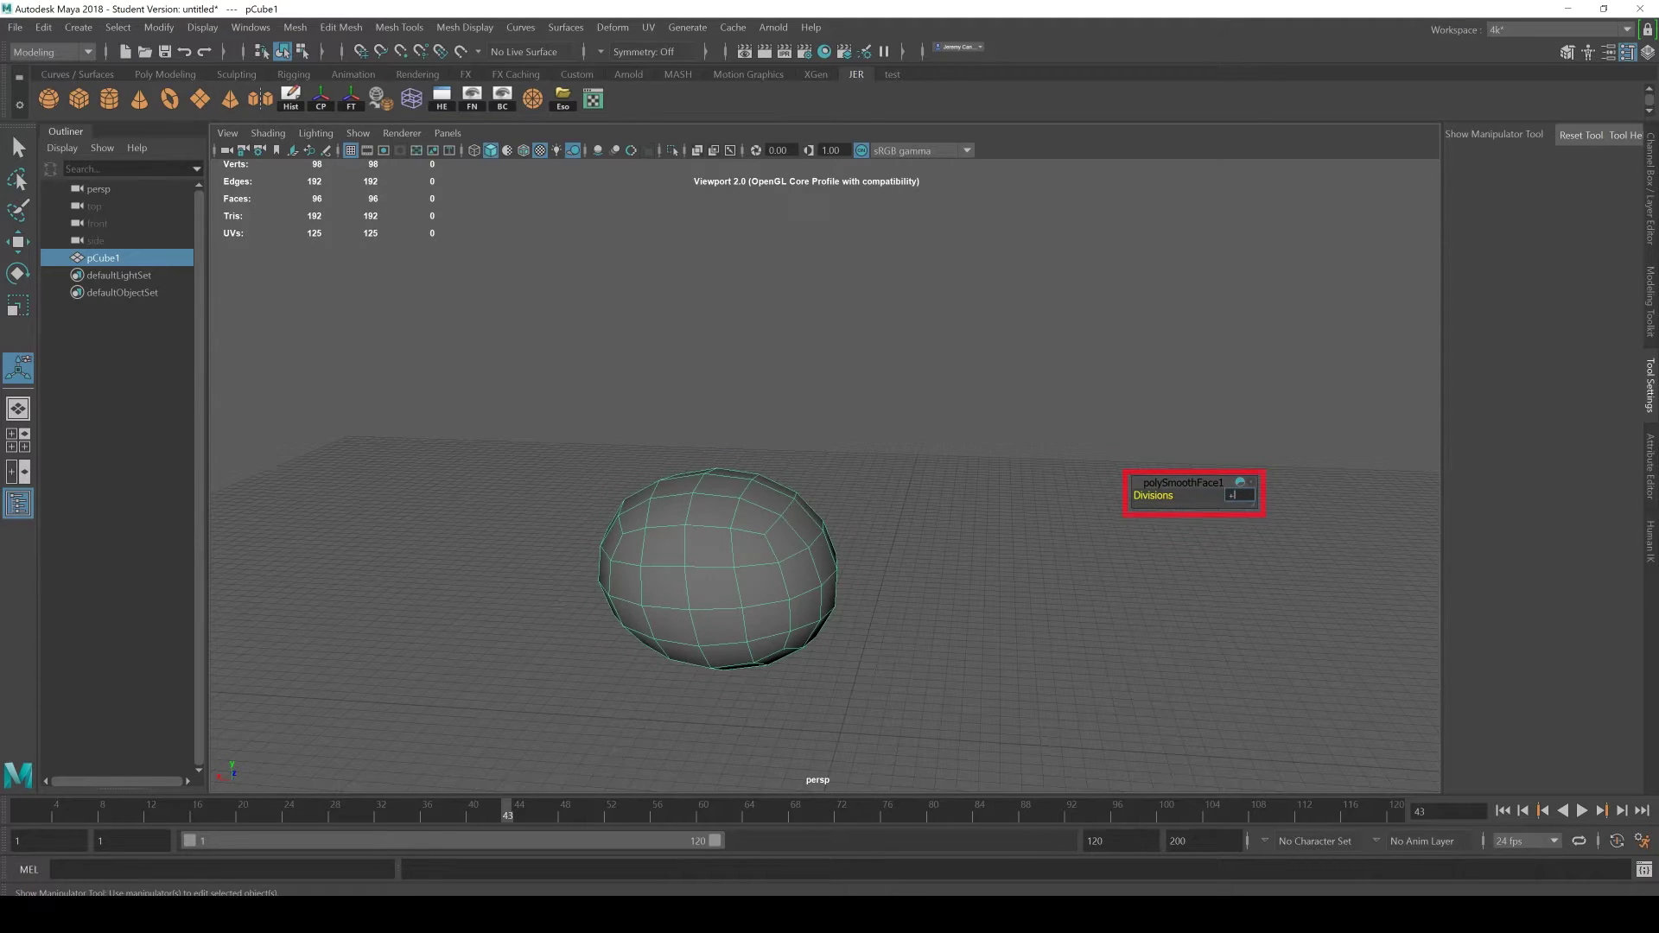
{"action": "left_click_drag", "start_coordinate": [760, 562], "coordinate": [847, 566], "text": "alt"}
{"action": "left_click", "coordinate": [777, 562]}
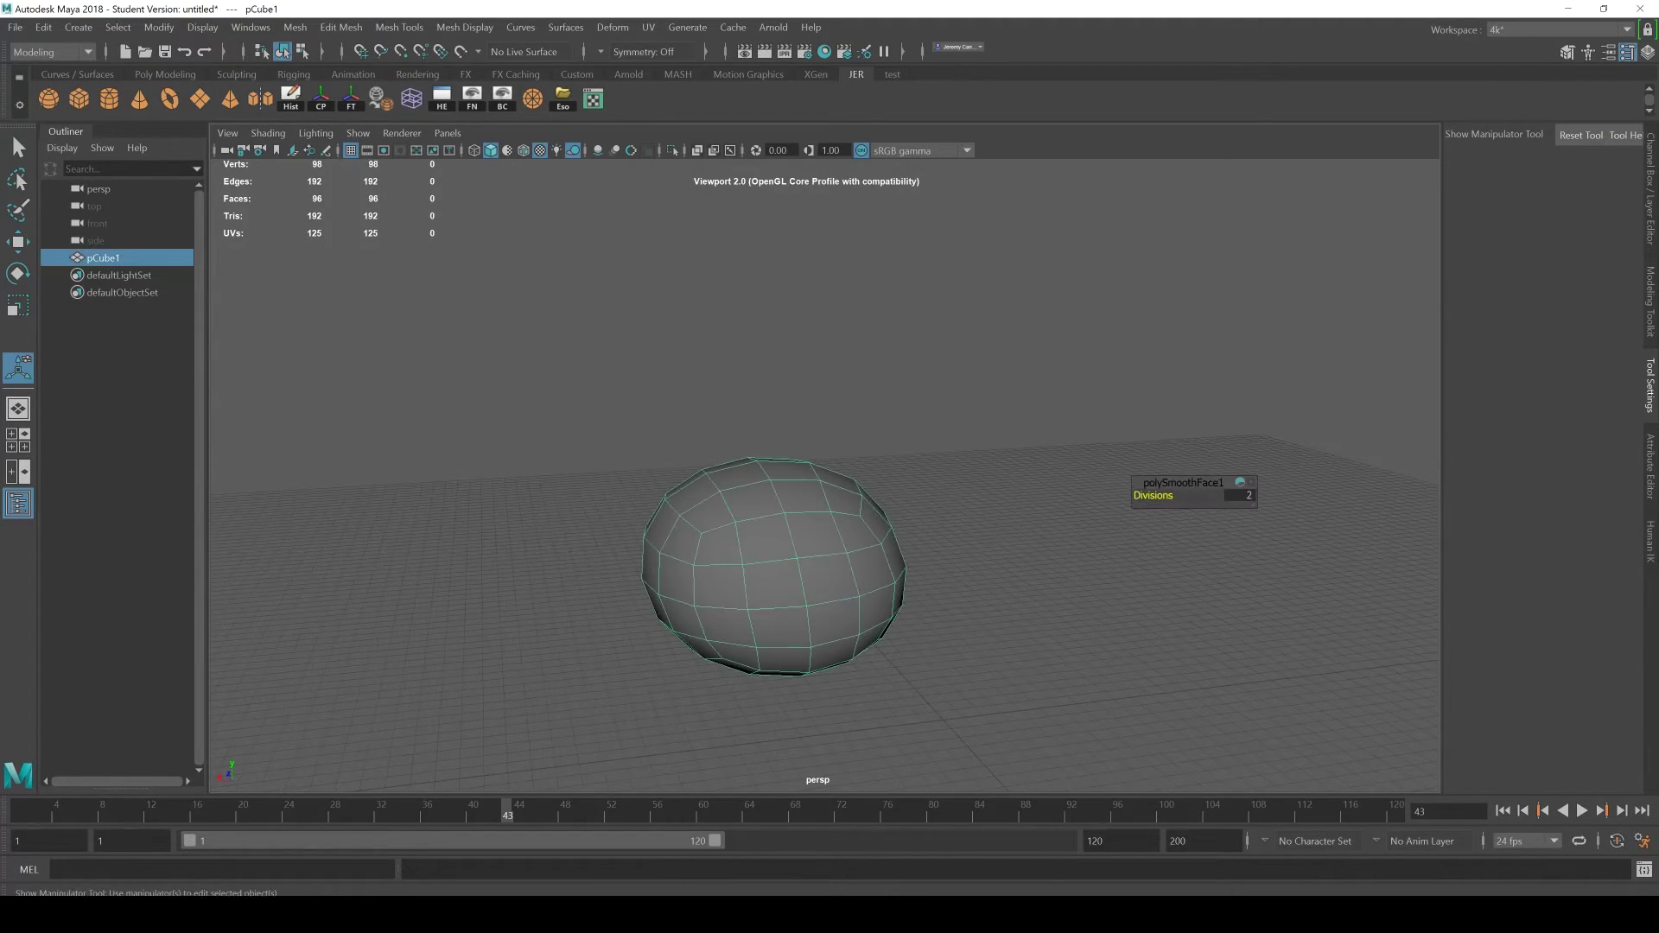
Step: Undo the Smooth operation on pCube1
{"action": "key", "text": "ctrl+z"}
{"action": "key", "text": "ctrl+z"}
{"action": "key", "text": "ctrl+z"}
{"action": "key", "text": "ctrl+z"}
{"action": "key", "text": "ctrl+z"}
{"action": "key", "text": "ctrl+z"}
{"action": "key", "text": "ctrl+z"}
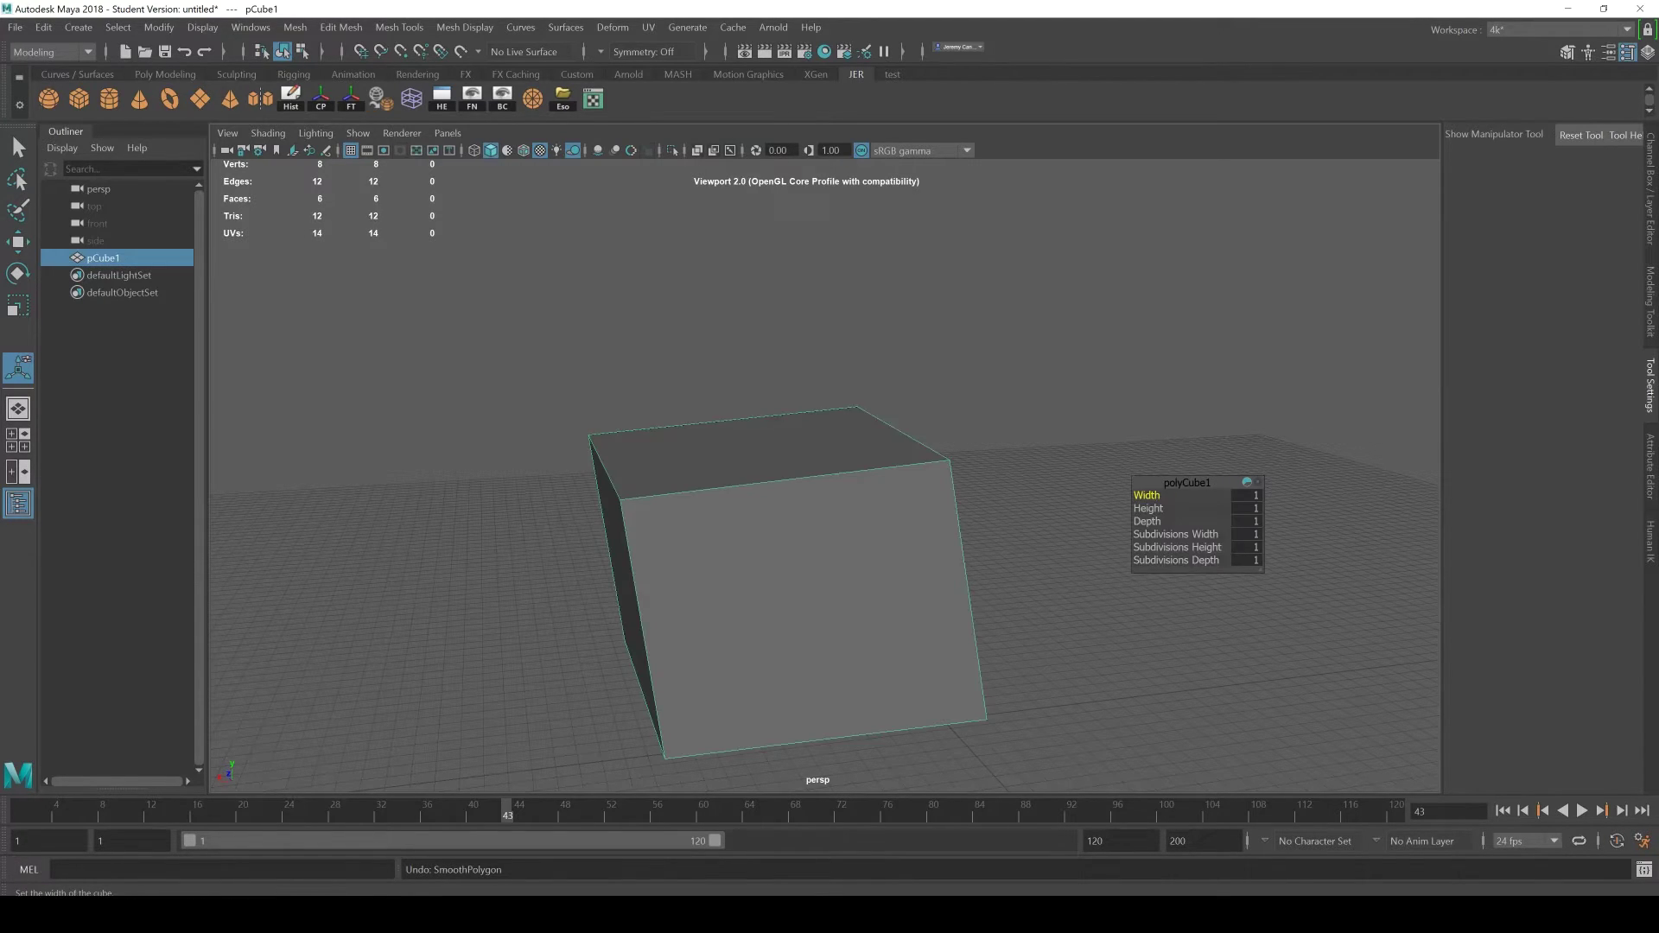
Step: Turn the smooth mesh preview back on for pCube1 and reselect the object
{"action": "key", "text": "2"}
{"action": "key", "text": "3"}
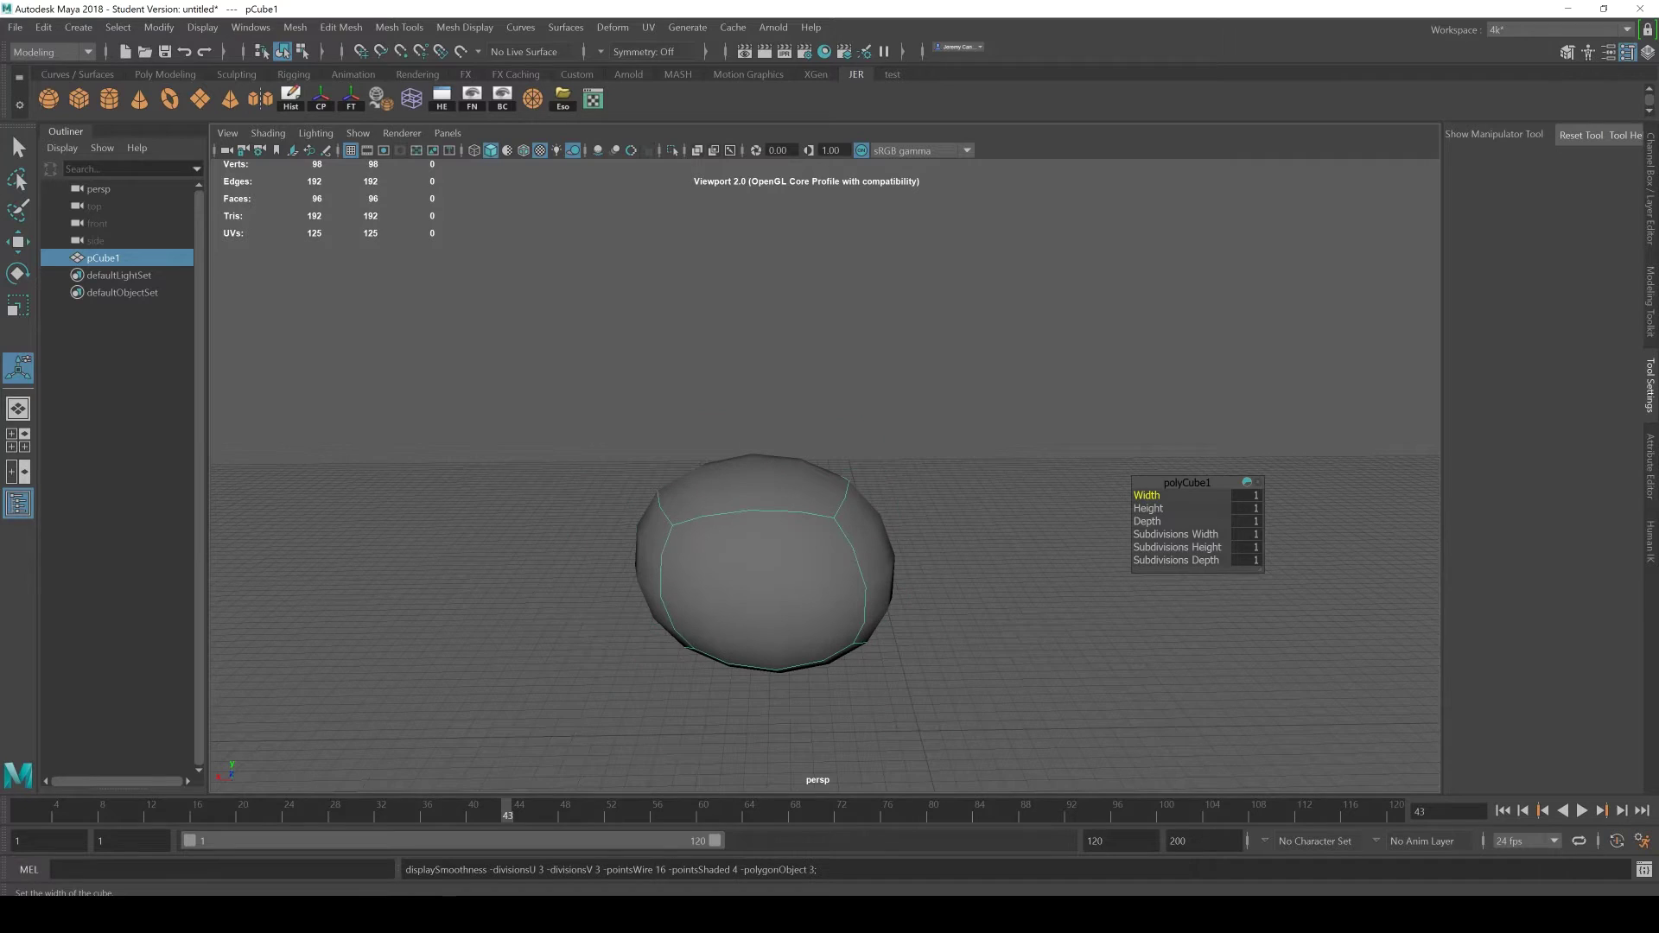
{"action": "left_click", "coordinate": [994, 389]}
{"action": "left_click", "coordinate": [765, 561]}
{"action": "scroll", "coordinate": [825, 475], "scroll_direction": "up", "scroll_amount": 2}
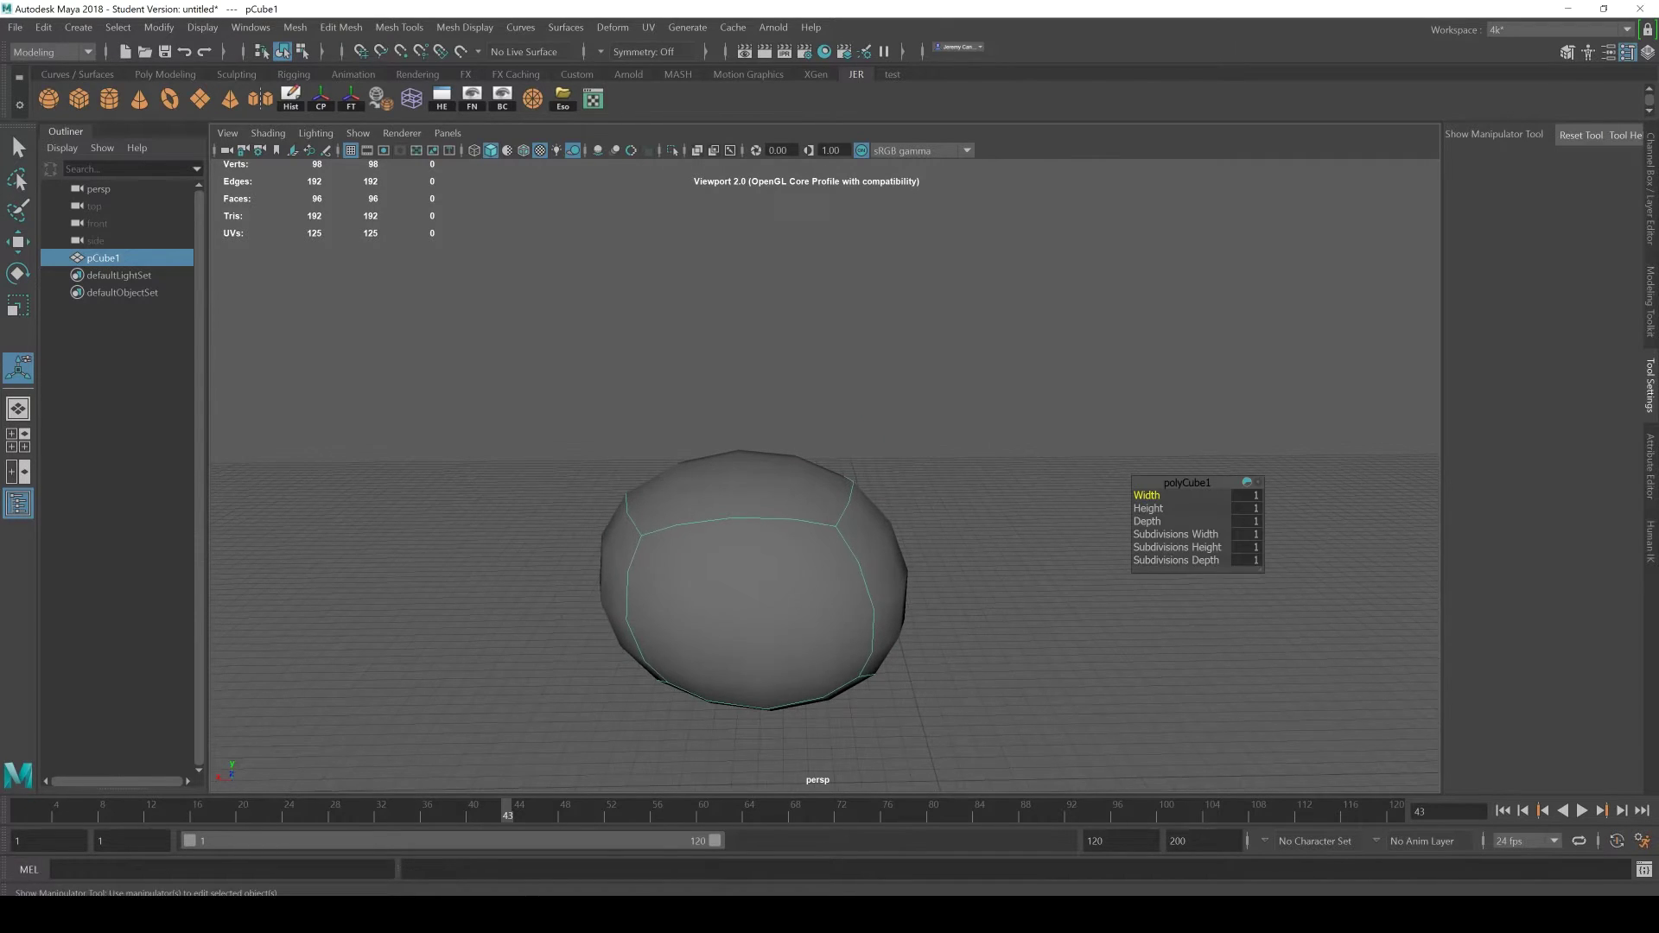
{"action": "left_click_drag", "start_coordinate": [765, 562], "coordinate": [766, 537], "text": "alt"}
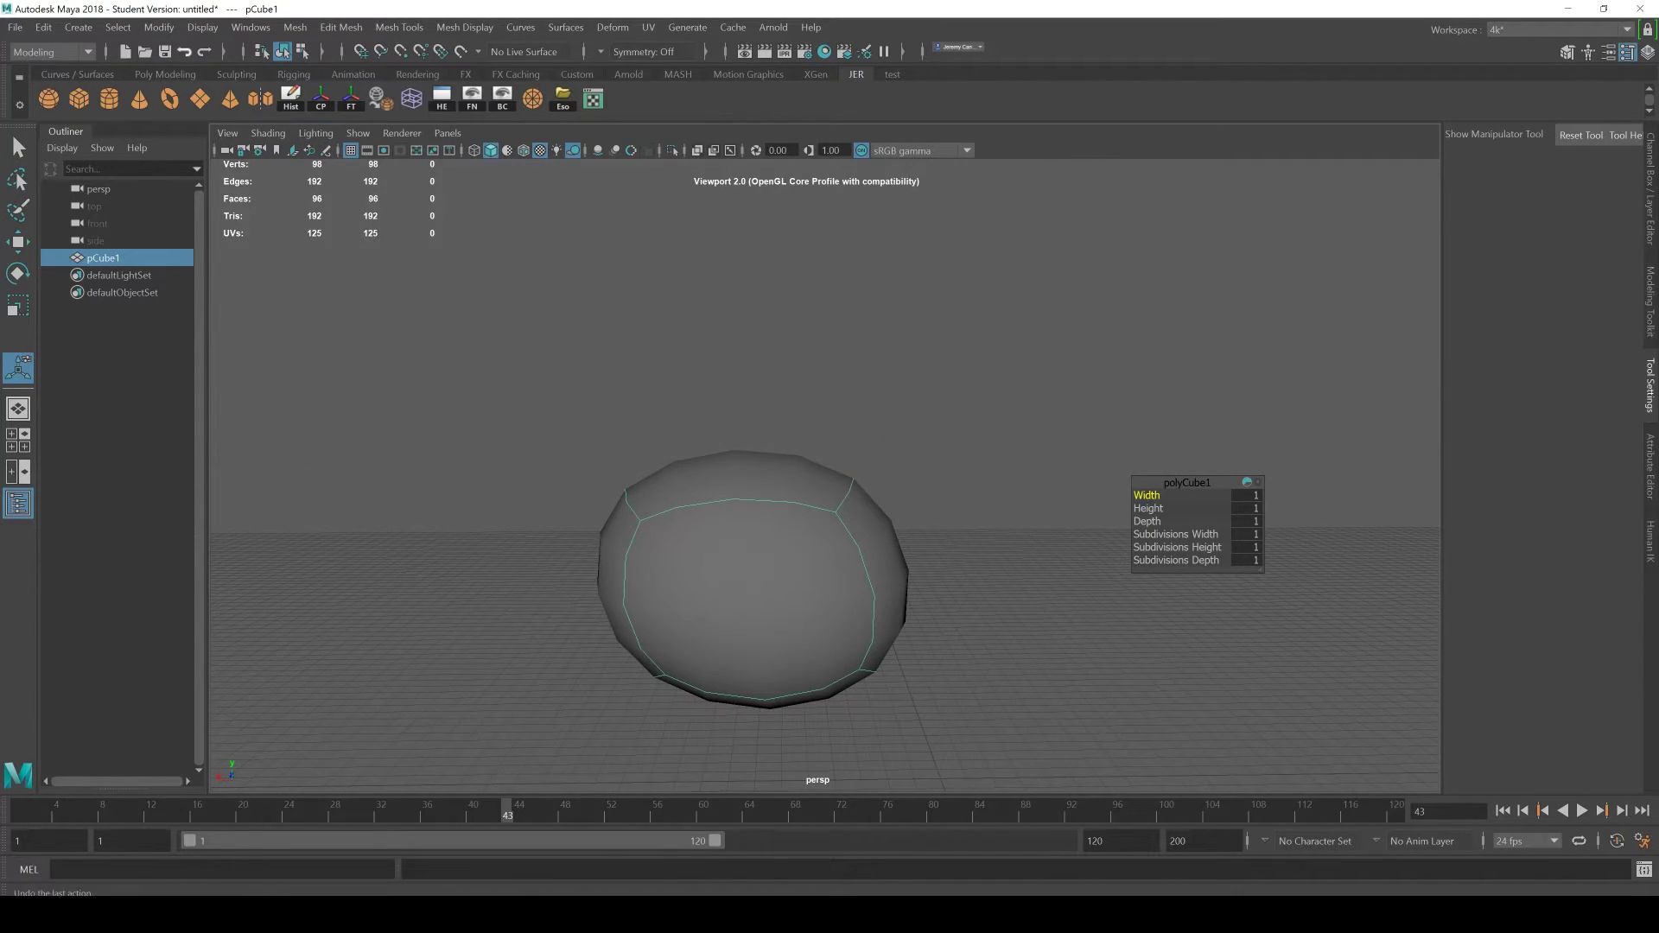
Step: Convert pCube1's smooth mesh preview to polygons and view the real mesh without the smooth preview
{"action": "left_click", "coordinate": [159, 27]}
{"action": "mouse_move", "coordinate": [187, 447]}
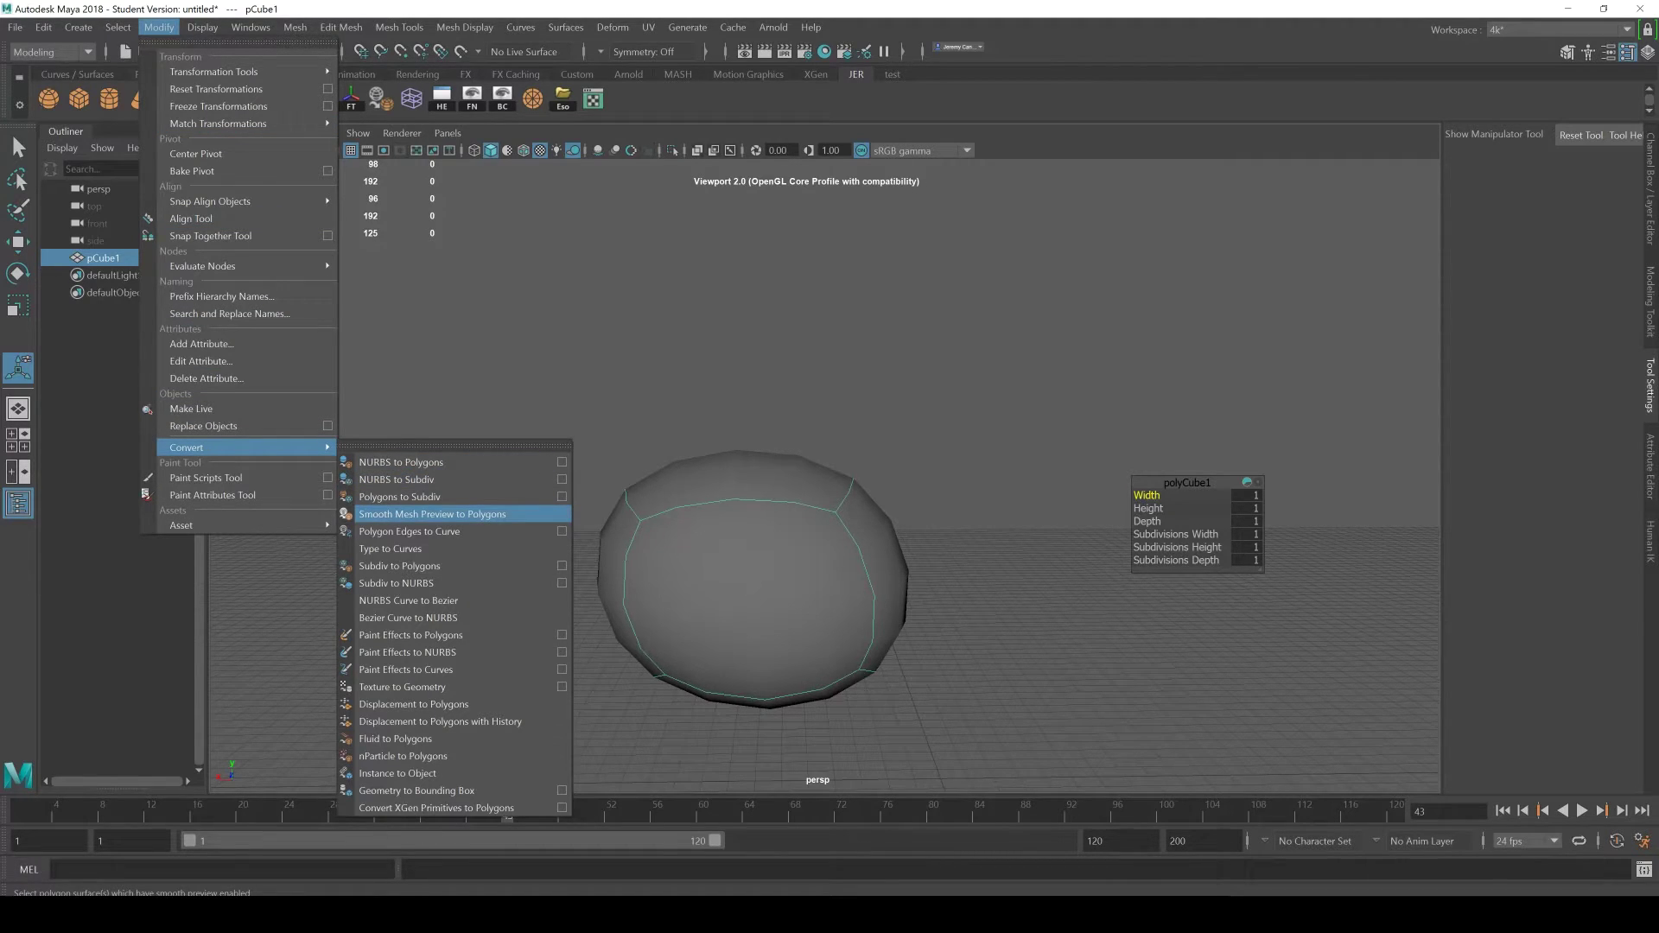
{"action": "left_click", "coordinate": [432, 514]}
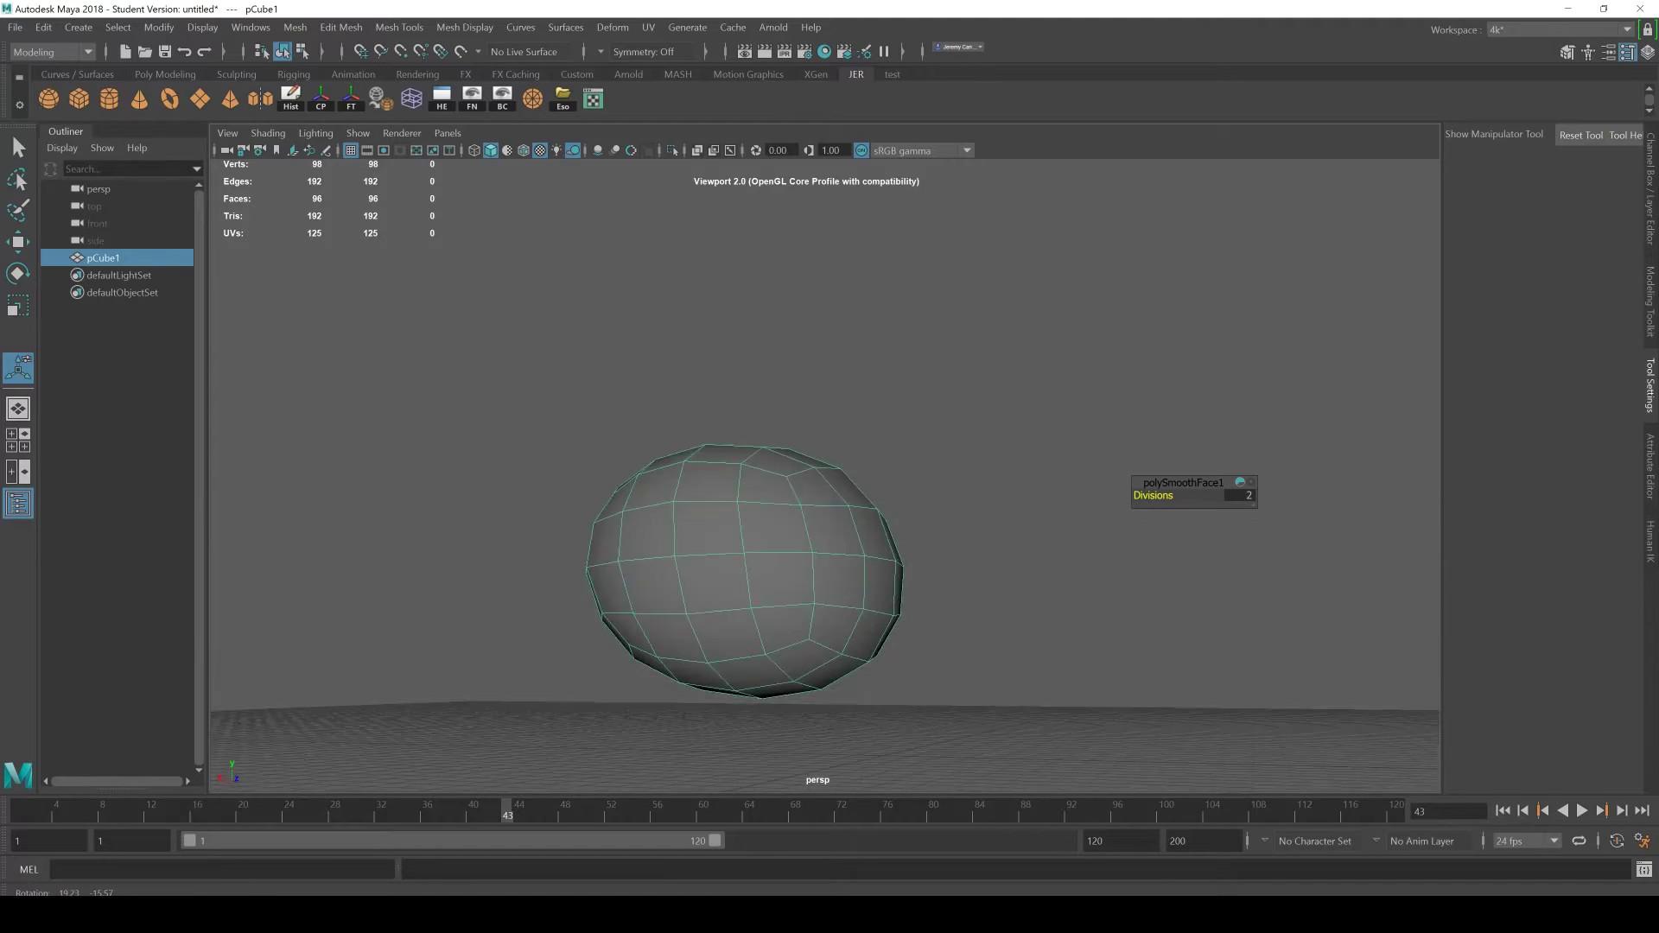
{"action": "key", "text": "1"}
{"action": "left_click_drag", "start_coordinate": [795, 553], "coordinate": [1002, 569], "text": "alt"}
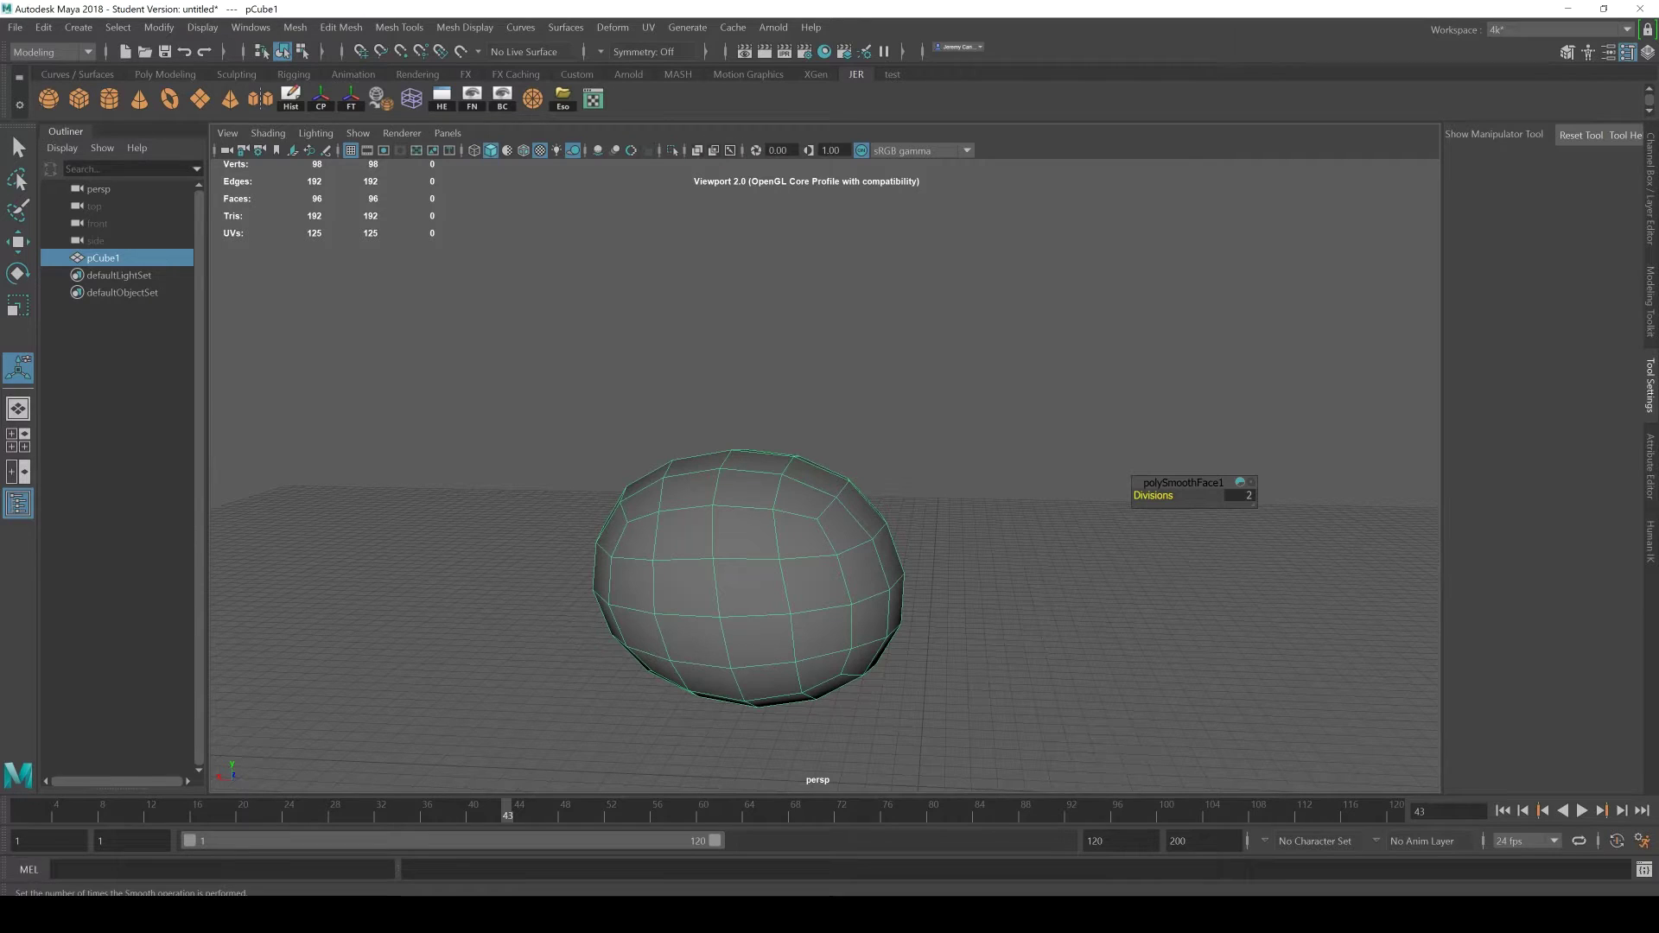
Step: Show pCube1's channel values and construction history in place of the tool settings
{"action": "key", "text": "ctrl+a"}
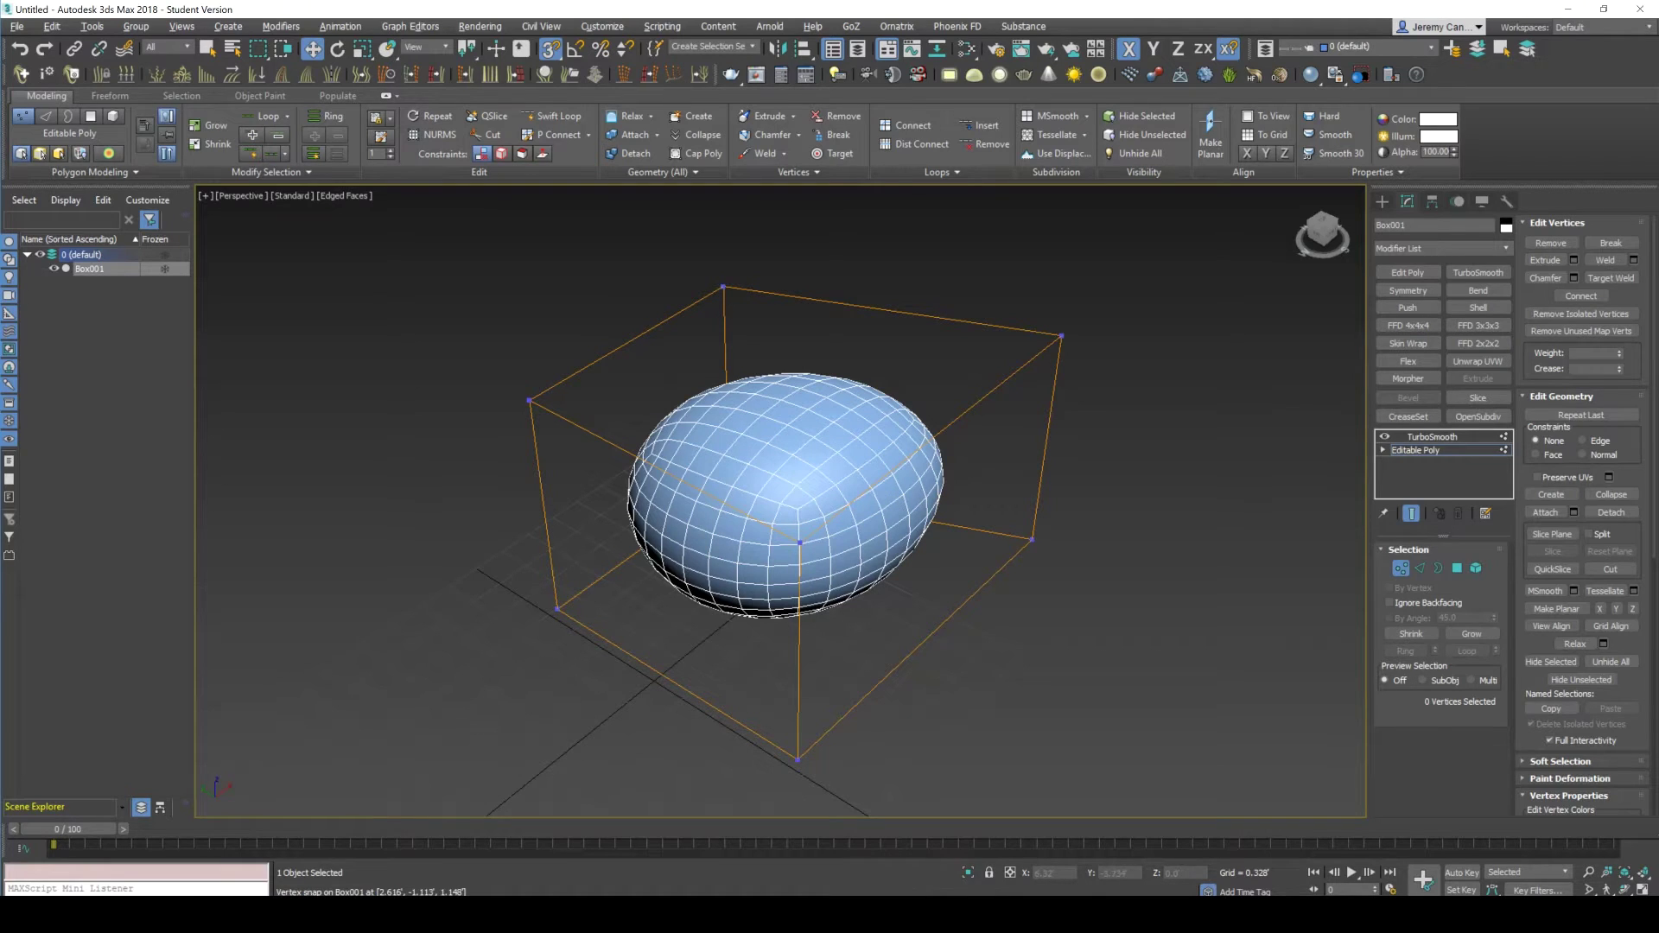
Step: In 3ds Max, turn off Box001's TurboSmooth and add an Edit Poly modifier above Editable Poly
{"action": "left_click", "coordinate": [1431, 437]}
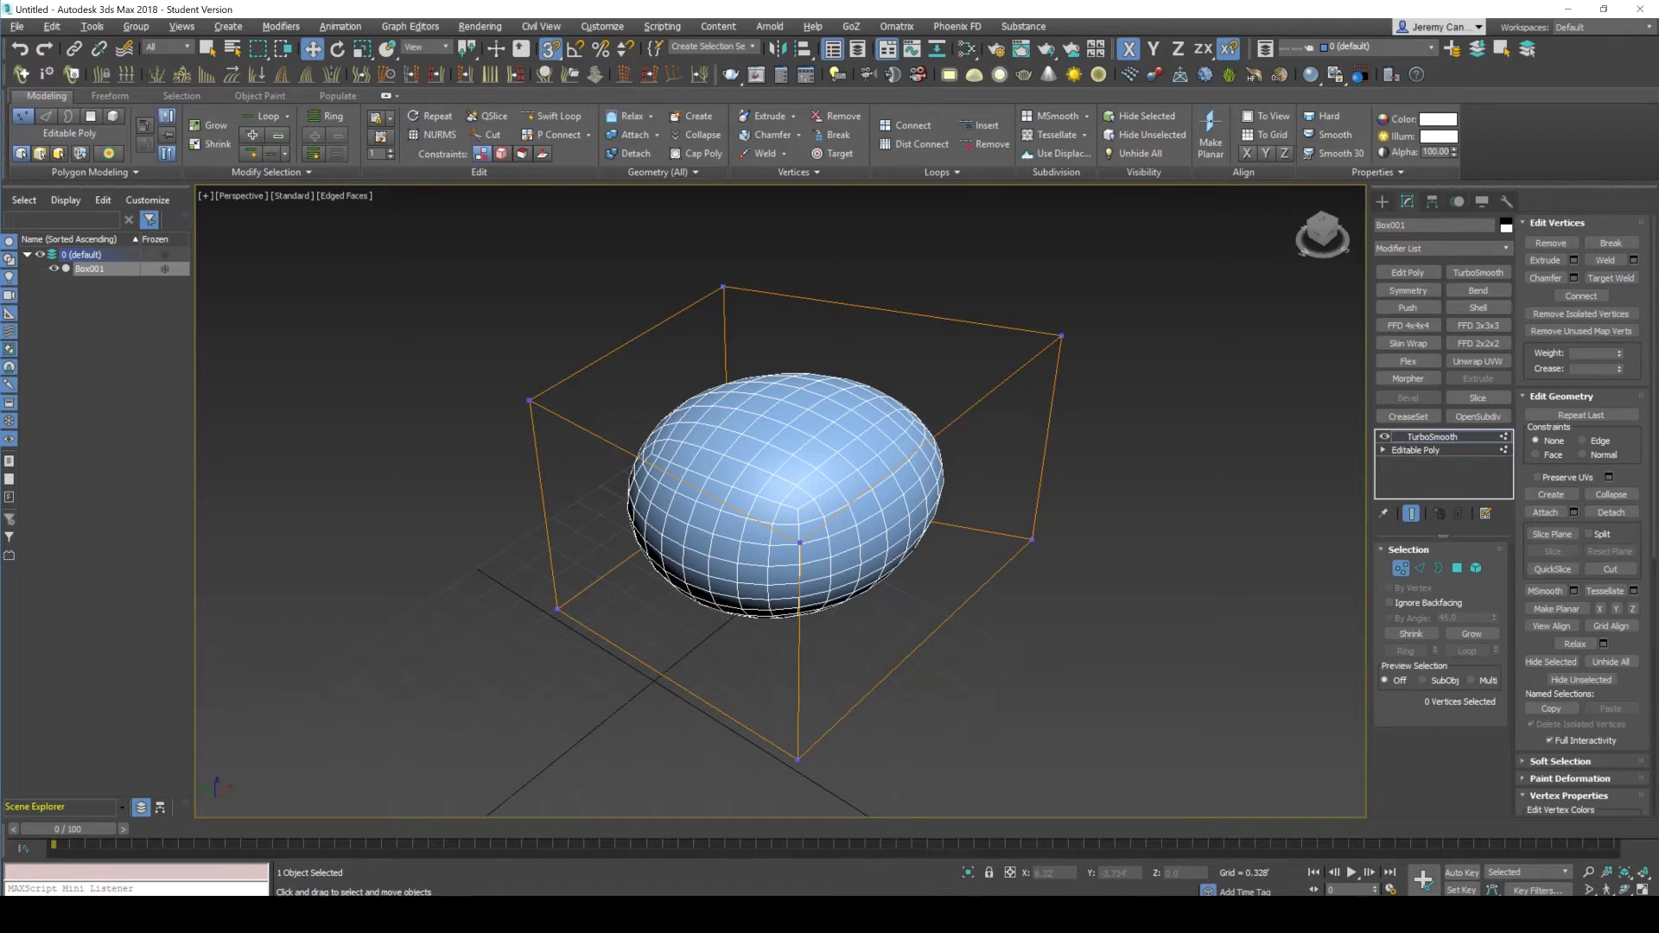
{"action": "left_click", "coordinate": [1384, 437]}
{"action": "left_click", "coordinate": [1415, 450]}
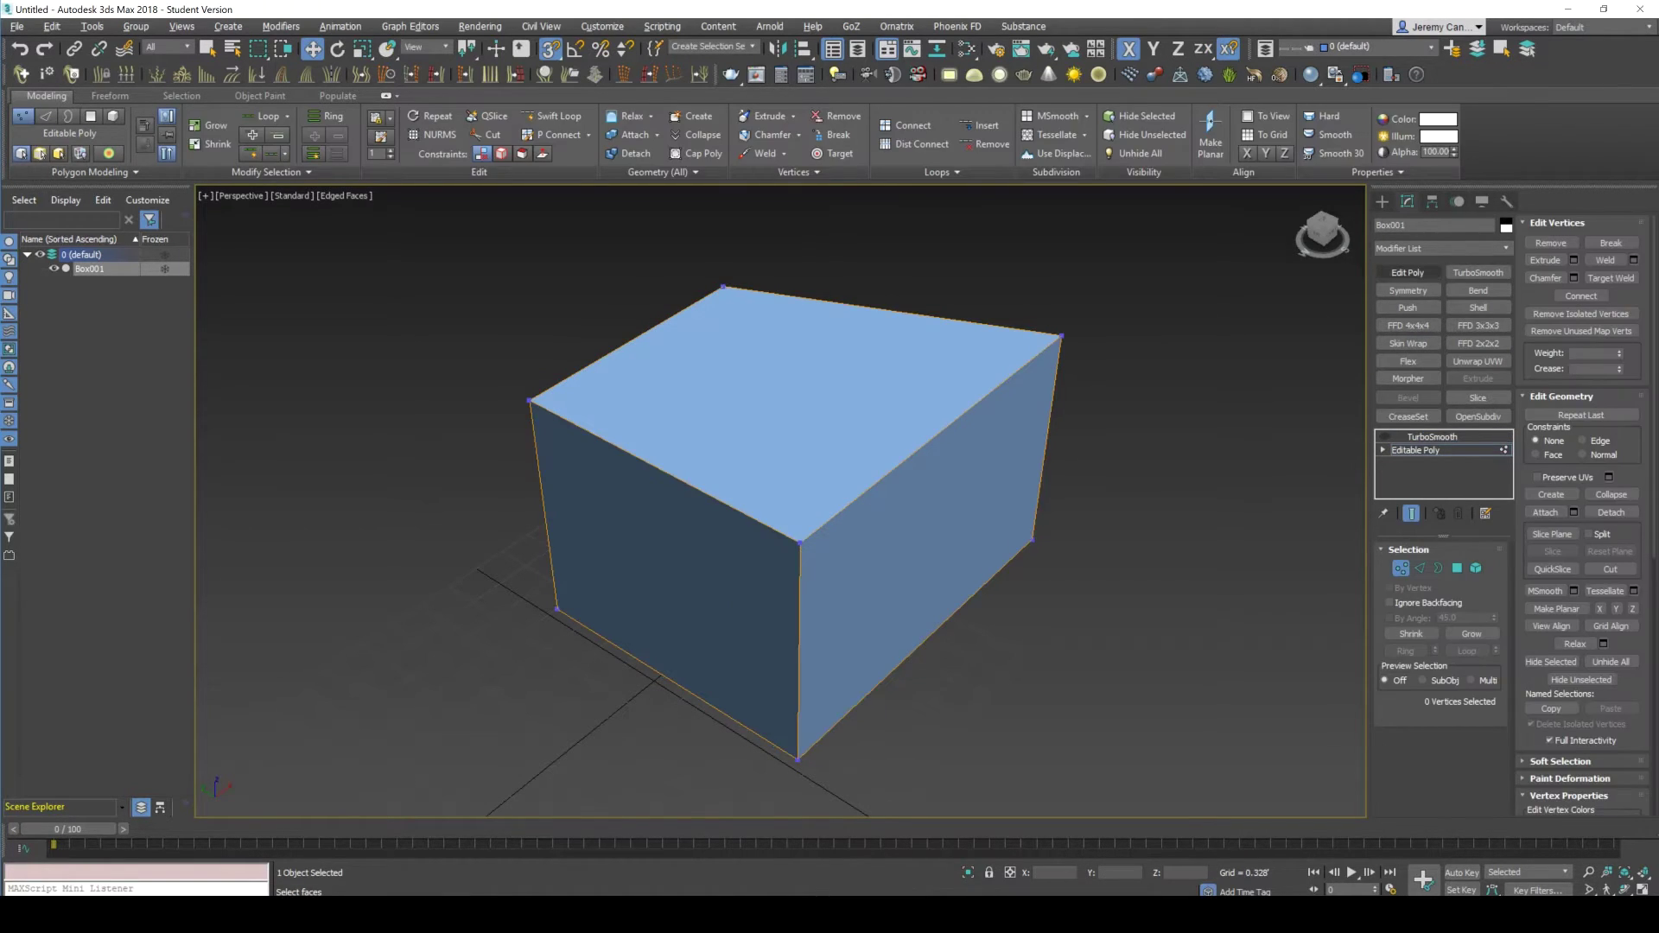
{"action": "left_click", "coordinate": [1407, 273]}
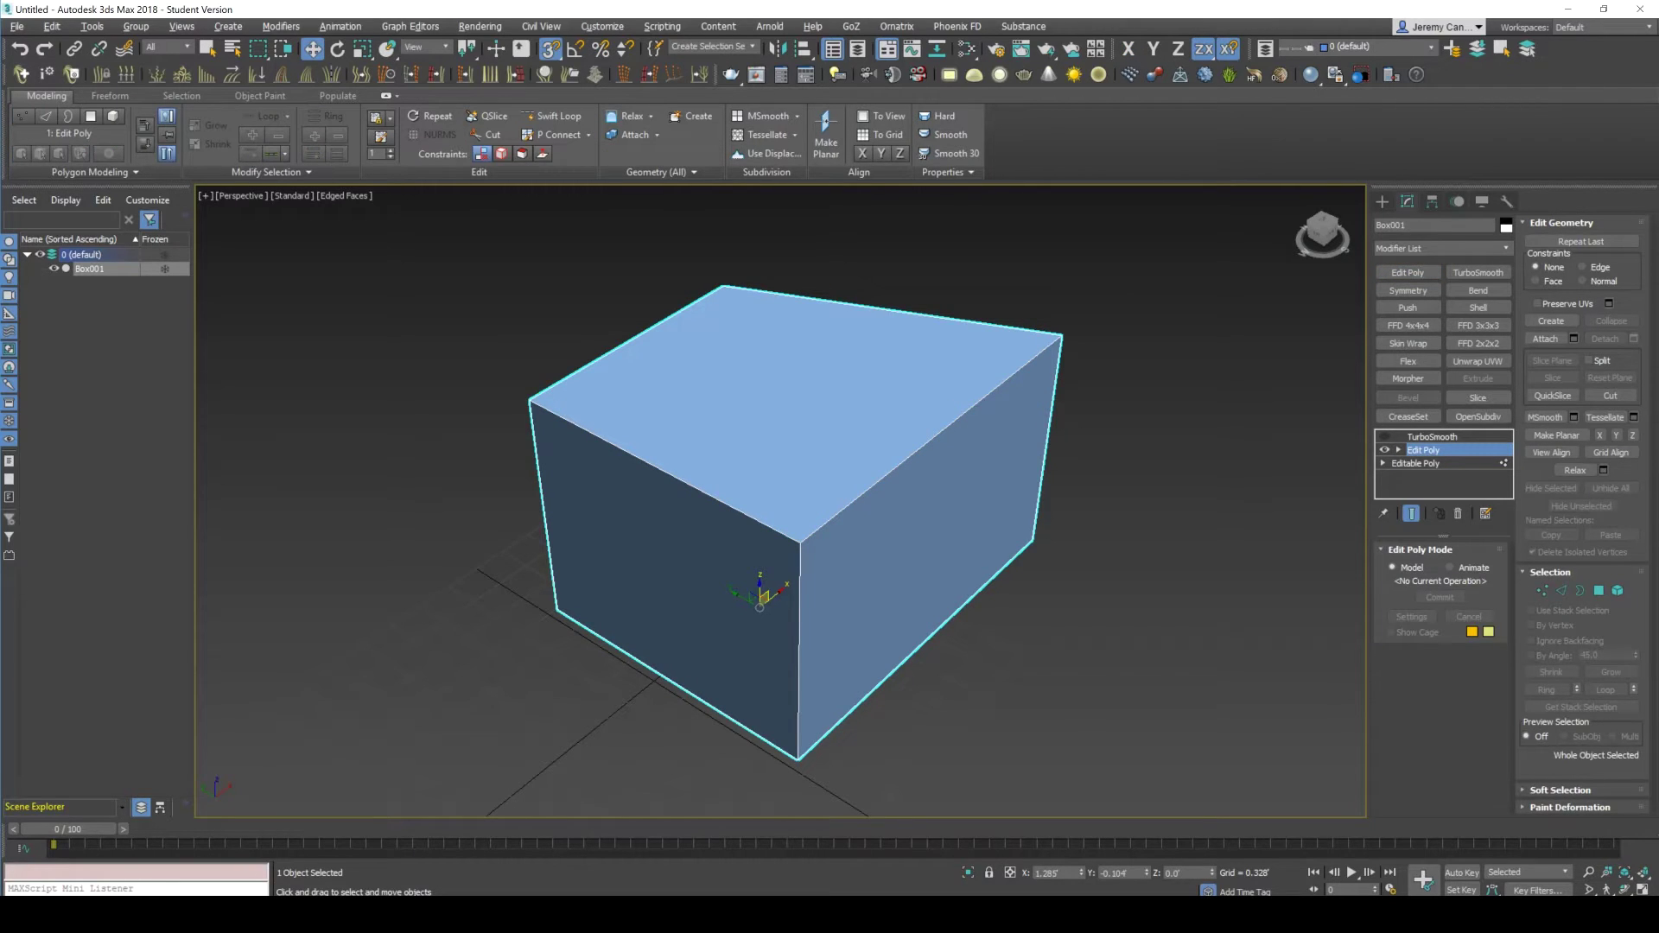
Step: Pull one upper corner vertex of Box001 outward along the Y axis to about -4.532' on the Edit Poly level
{"action": "key", "text": "1"}
{"action": "left_click", "coordinate": [1062, 335]}
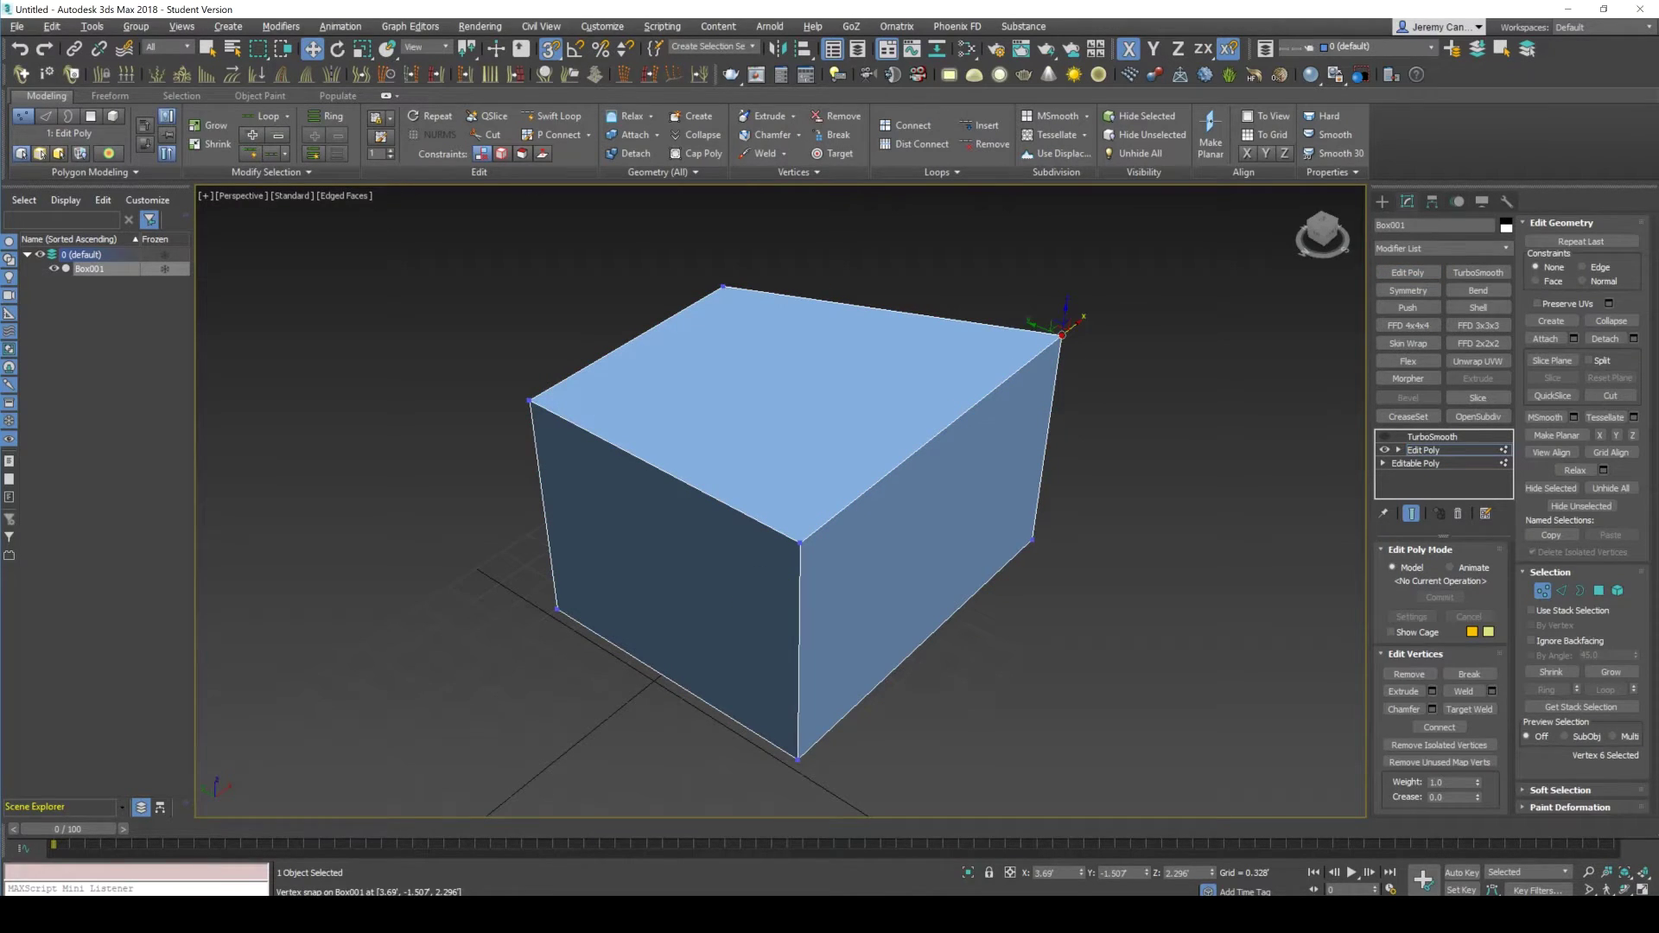
{"action": "middle_click_drag", "start_coordinate": [1061, 336], "coordinate": [1062, 173], "text": "alt"}
{"action": "left_click_drag", "start_coordinate": [1087, 320], "coordinate": [808, 473]}
{"action": "middle_click_drag", "start_coordinate": [808, 473], "coordinate": [848, 507]}
{"action": "middle_click_drag", "start_coordinate": [848, 507], "coordinate": [848, 674], "text": "alt"}
{"action": "middle_click_drag", "start_coordinate": [778, 518], "coordinate": [761, 484], "text": "alt"}
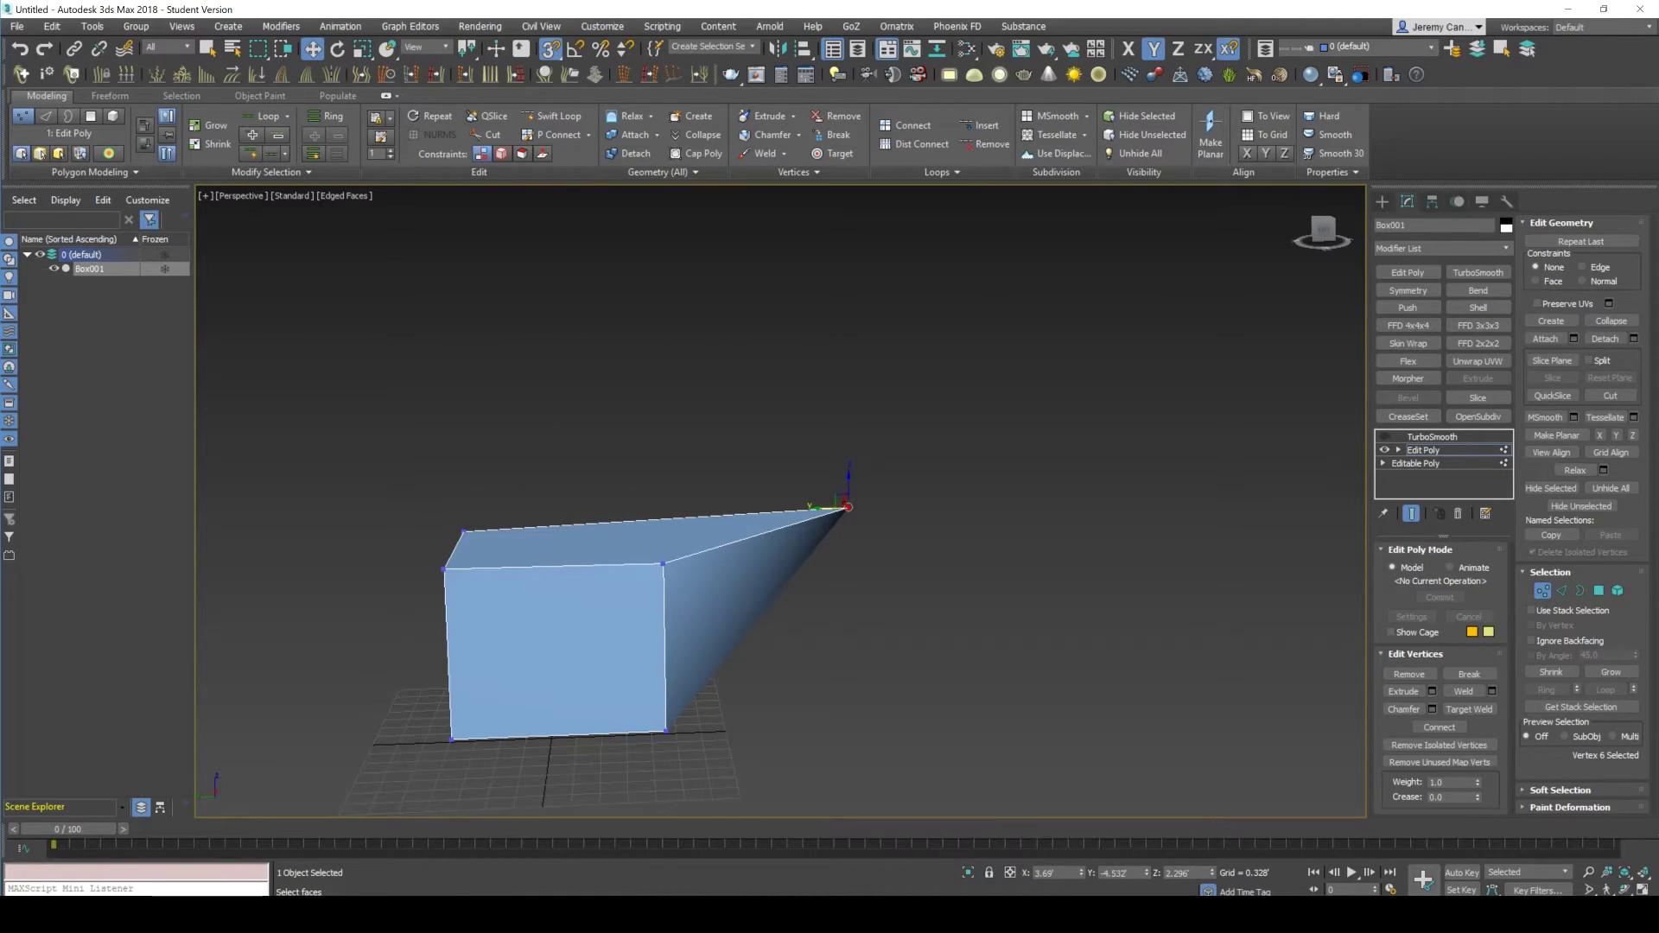
Step: Toggle the Edit Poly modifier off and on repeatedly to compare the box with and without the vertex edit
{"action": "left_click", "coordinate": [1384, 449]}
{"action": "left_click", "coordinate": [1384, 449]}
{"action": "left_click", "coordinate": [1384, 449]}
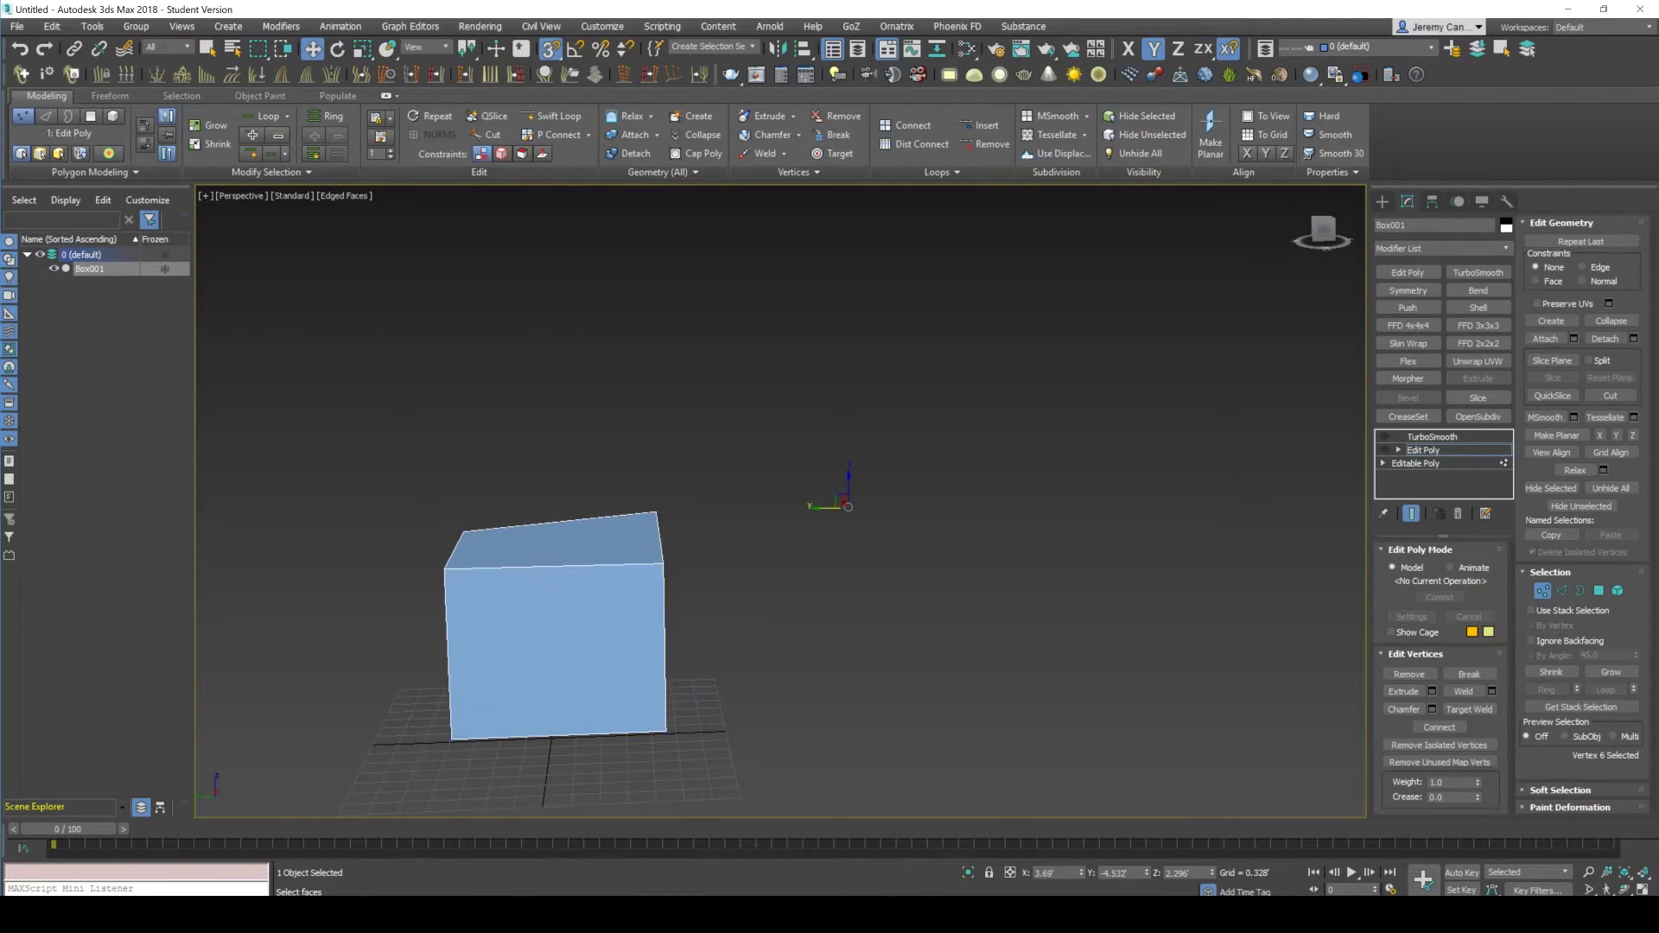
{"action": "left_click", "coordinate": [1384, 450]}
{"action": "left_click", "coordinate": [1384, 449]}
{"action": "left_click", "coordinate": [1384, 449]}
{"action": "left_click", "coordinate": [1384, 449]}
{"action": "left_click", "coordinate": [1385, 450]}
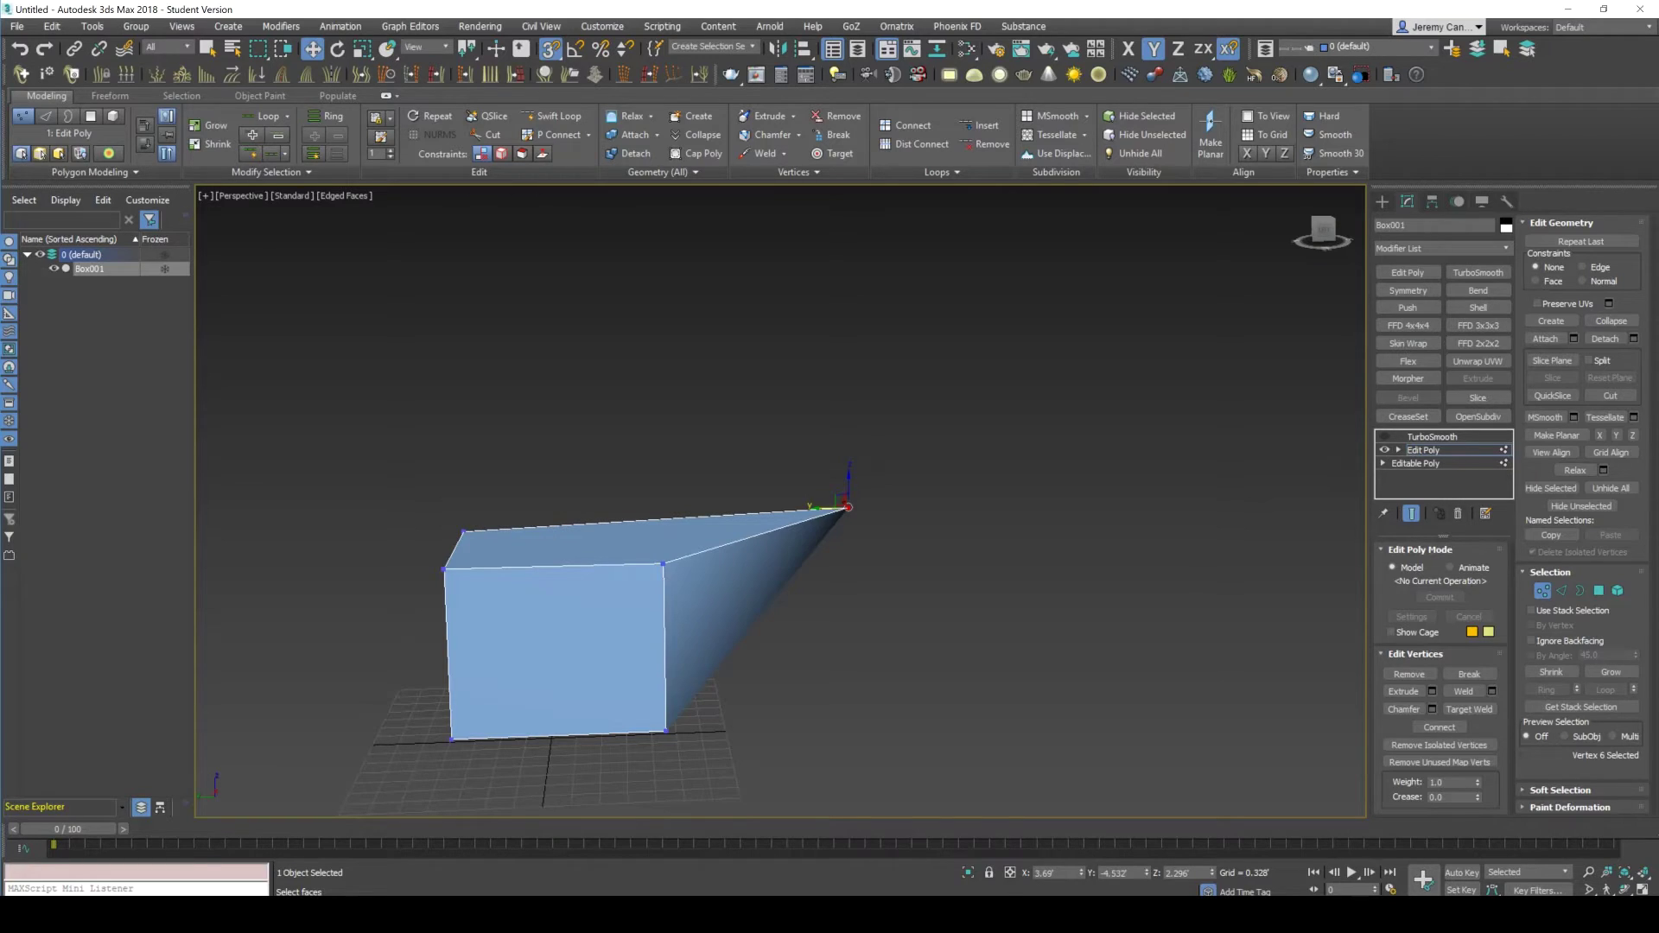
Step: Delete the Edit Poly modifier from Box001's modifier stack
{"action": "left_click", "coordinate": [1457, 513]}
{"action": "middle_click_drag", "start_coordinate": [694, 695], "coordinate": [804, 657], "text": "alt"}
{"action": "middle_click_drag", "start_coordinate": [700, 529], "coordinate": [764, 566], "text": "alt"}
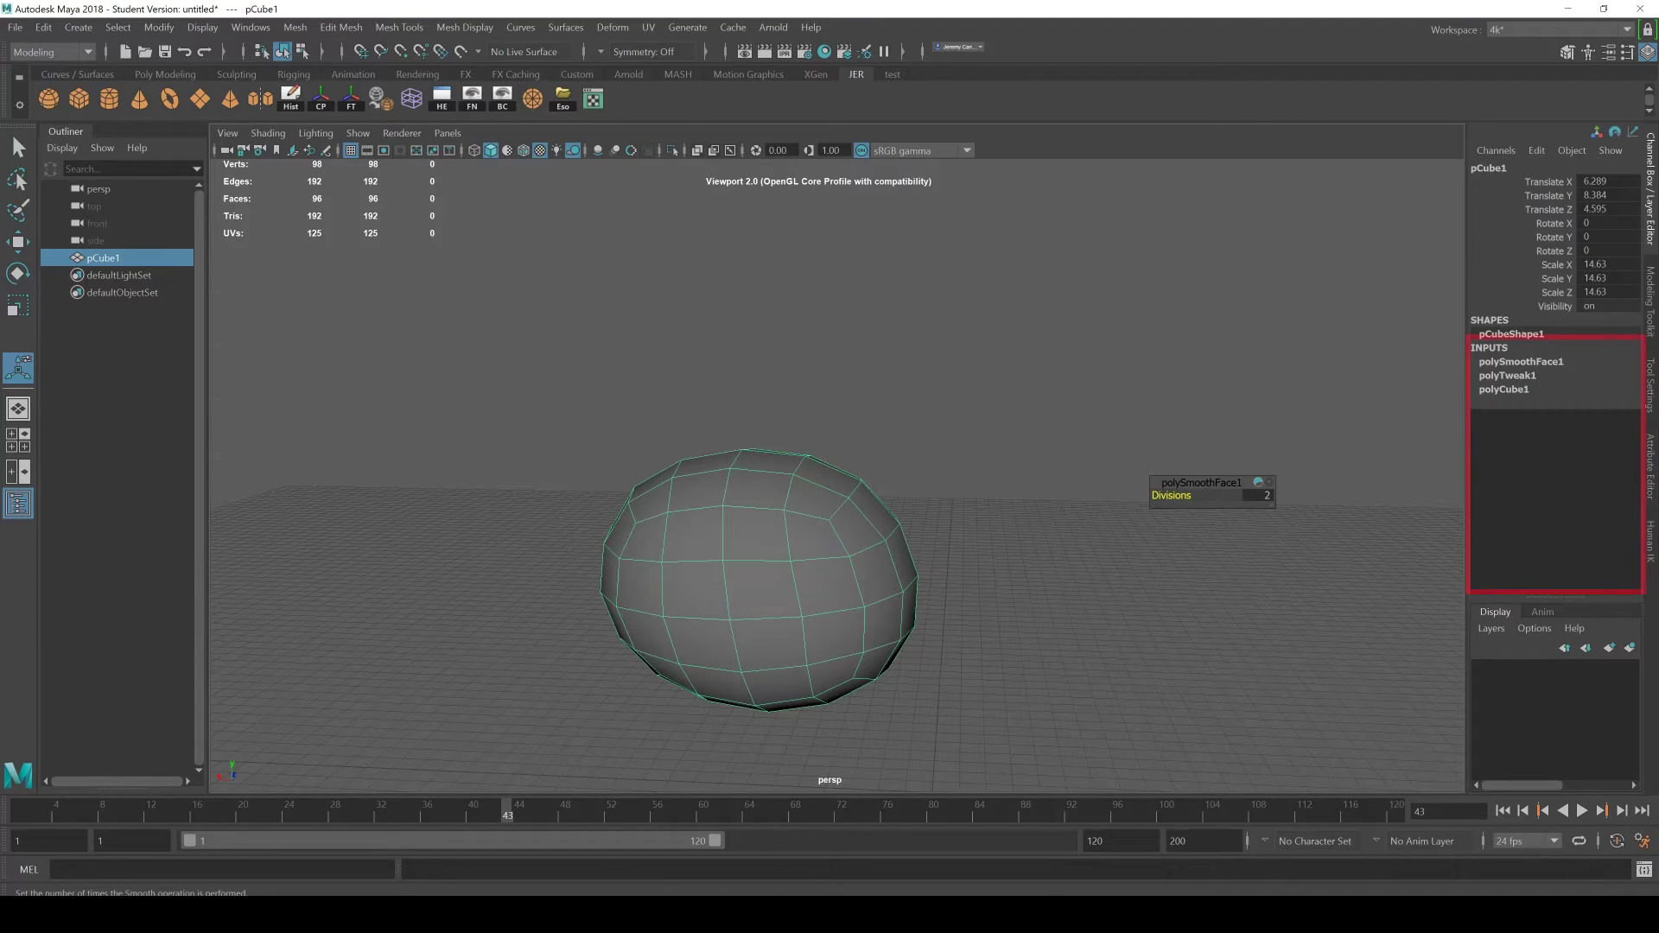
Step: In Maya, open pCube1's polyCube1 history node and vary its Width interactively to 4.8 and back down to 2.9
{"action": "left_click", "coordinate": [1520, 361]}
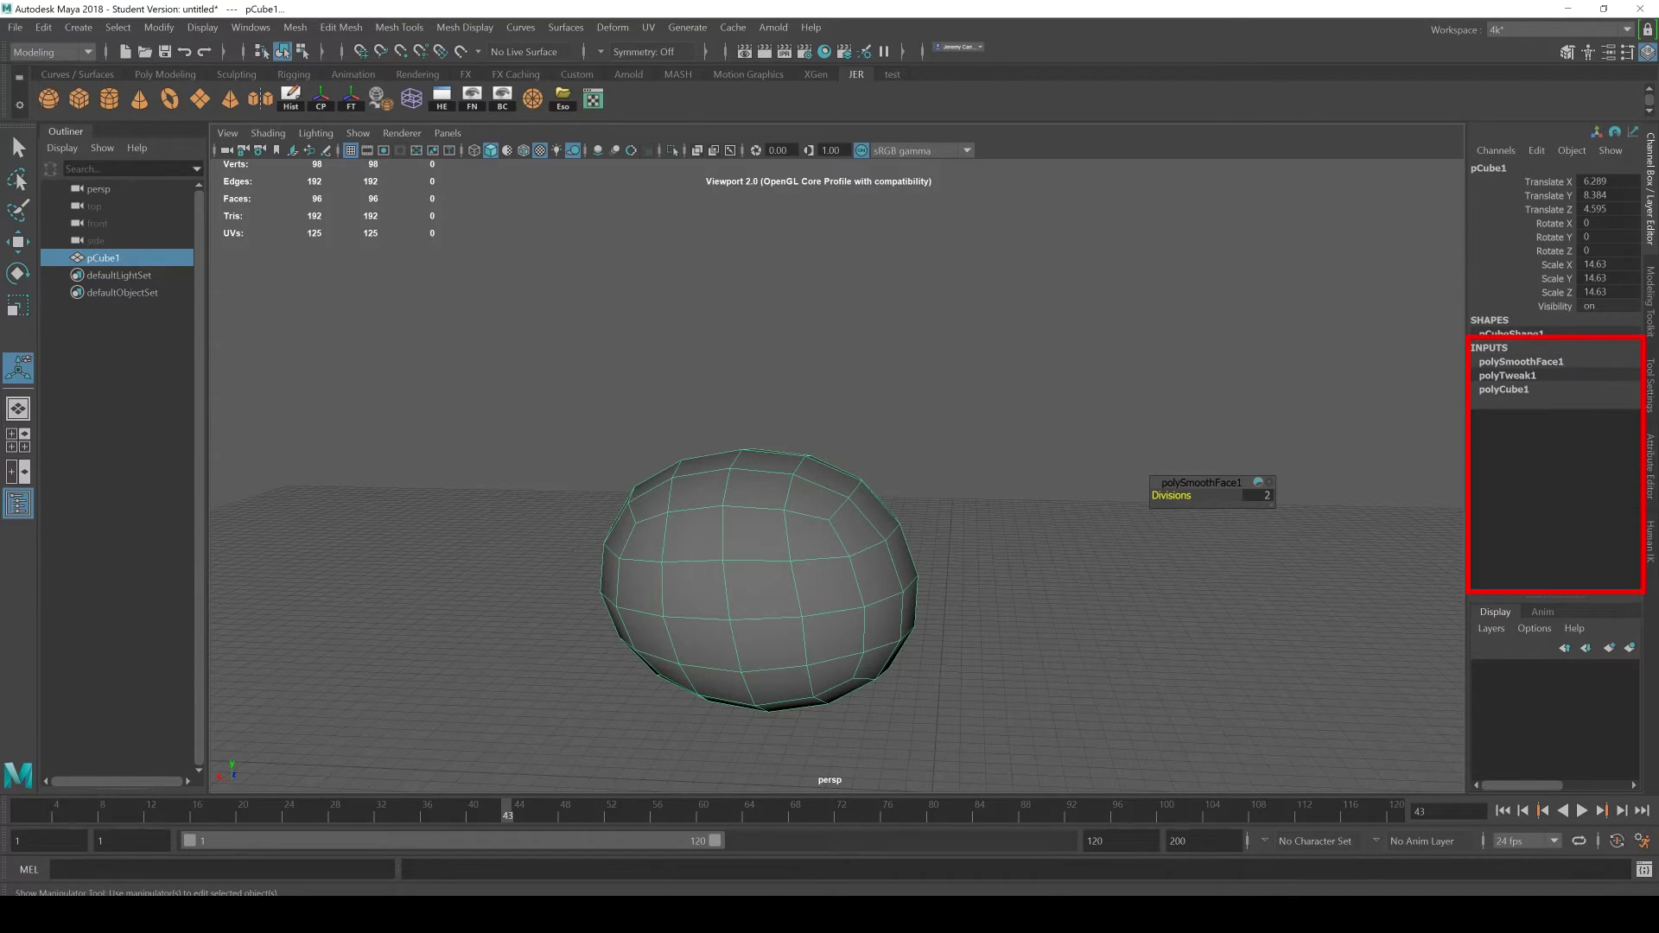
{"action": "left_click", "coordinate": [1503, 389]}
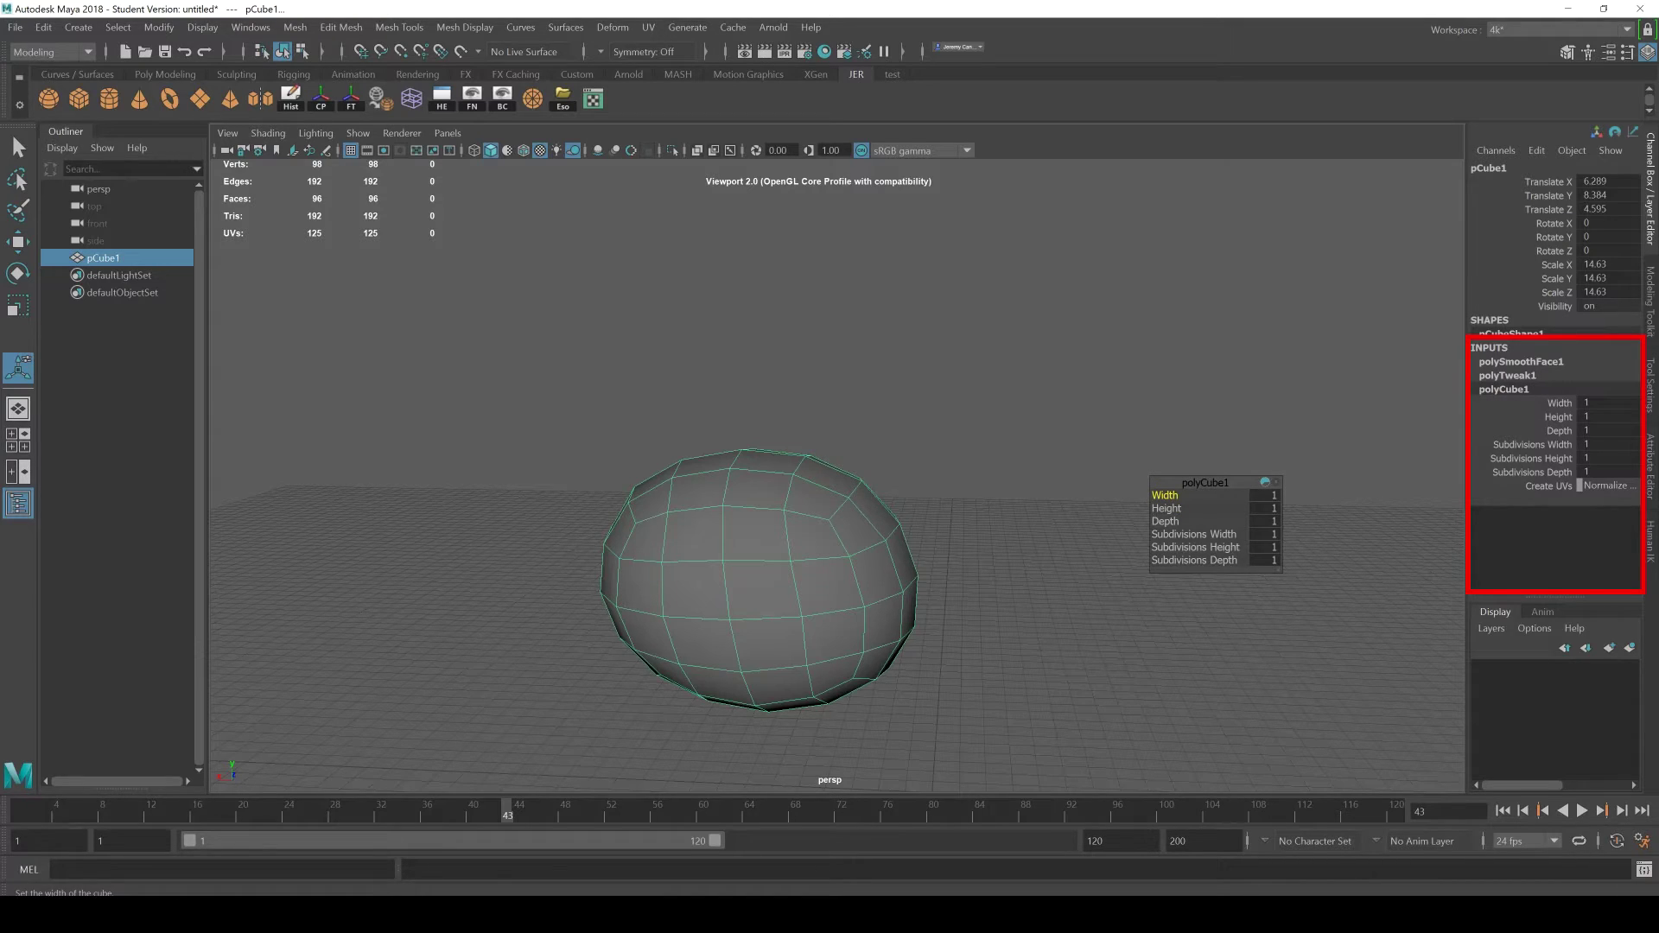
{"action": "left_click", "coordinate": [1607, 403]}
{"action": "mouse_move", "coordinate": [829, 388]}
{"action": "middle_mouse_down"}
{"action": "mouse_move", "coordinate": [1037, 389]}
{"action": "mouse_move", "coordinate": [812, 389]}
{"action": "middle_mouse_up"}
{"action": "left_click_drag", "start_coordinate": [830, 389], "coordinate": [726, 535], "text": "alt"}
{"action": "middle_click_drag", "start_coordinate": [726, 536], "coordinate": [795, 536]}
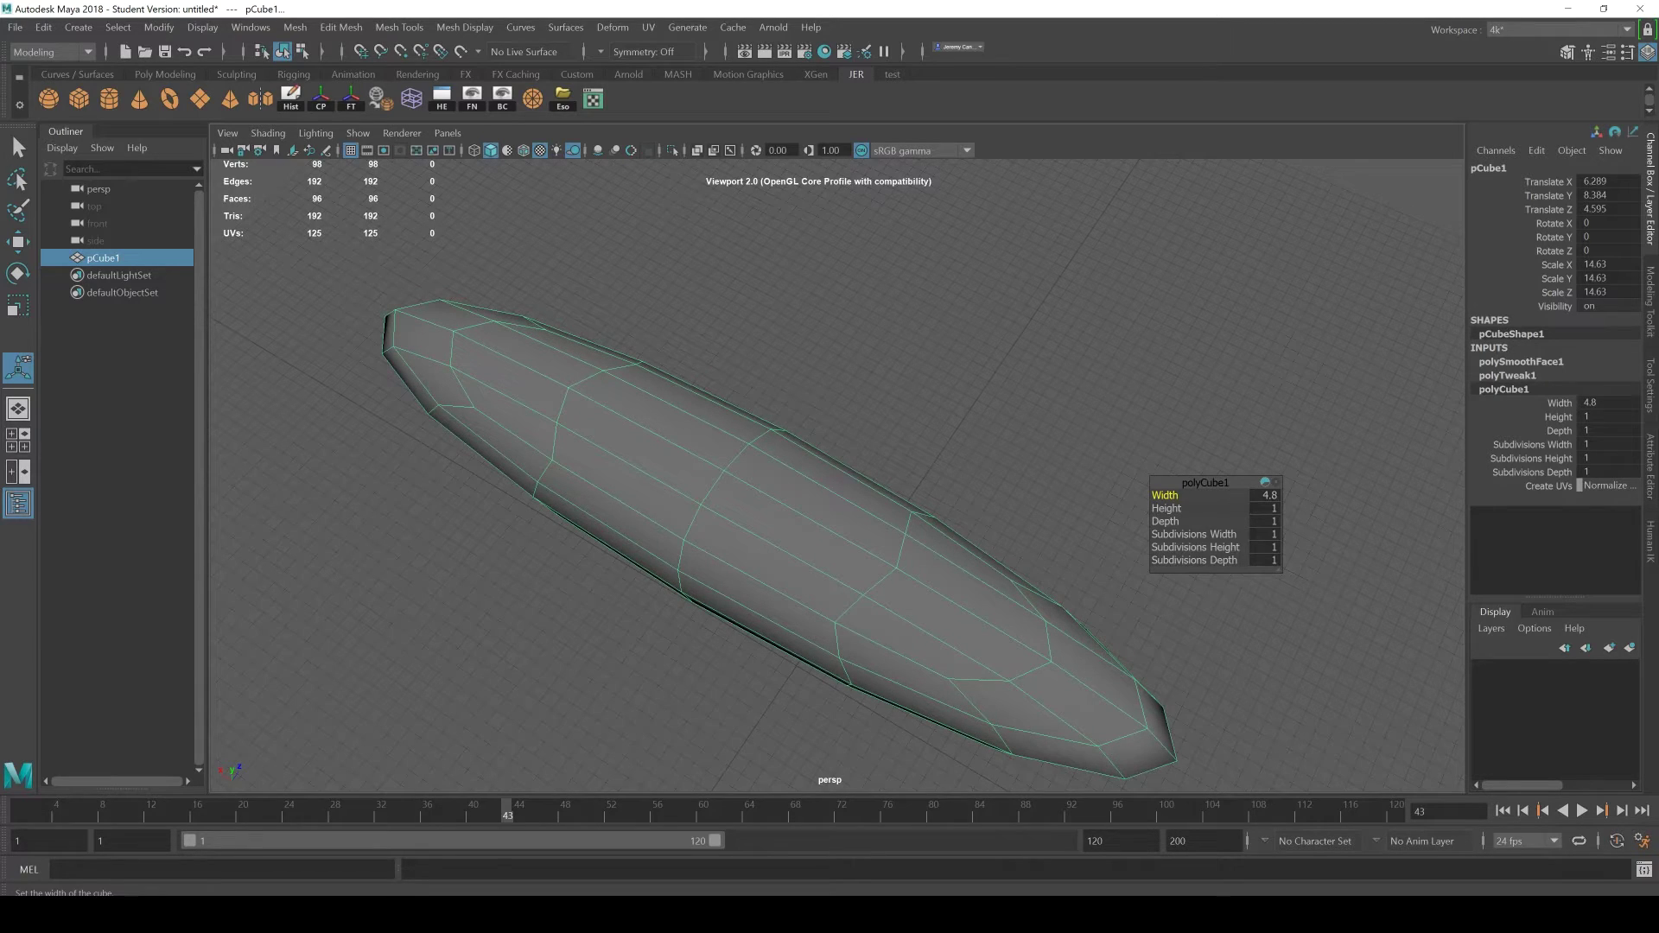
{"action": "middle_click_drag", "start_coordinate": [794, 536], "coordinate": [657, 536]}
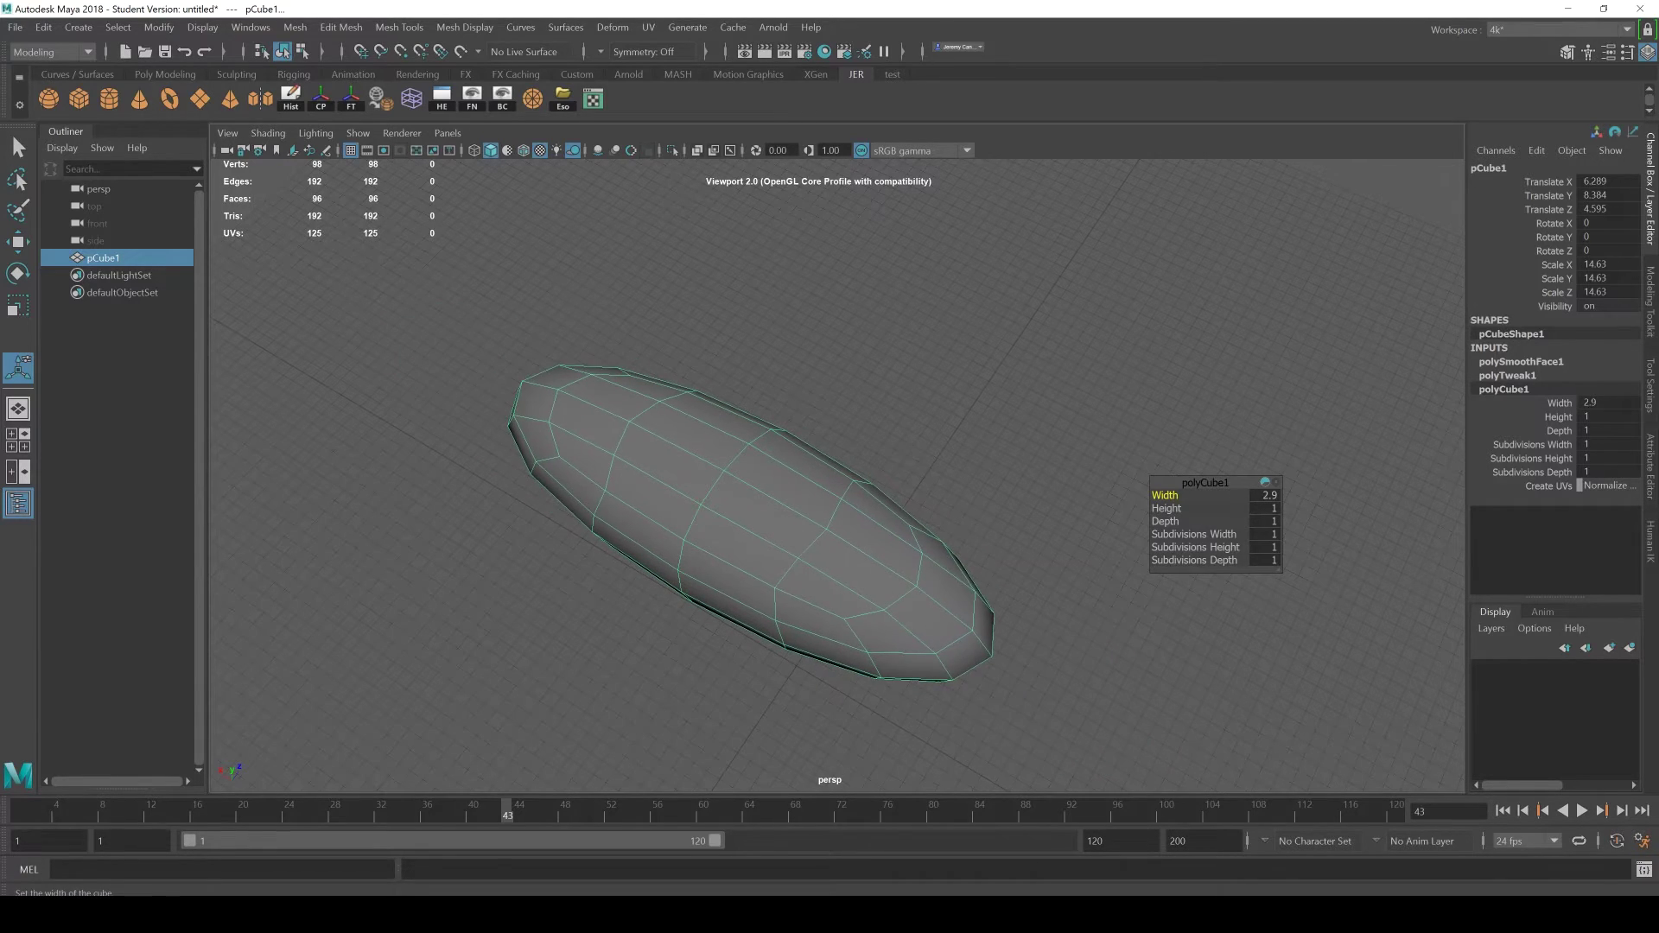
Step: Undo the width changes on polyCube1 and step back through the recent selection changes
{"action": "left_click_drag", "start_coordinate": [726, 536], "coordinate": [786, 432], "text": "alt"}
{"action": "key", "text": "ctrl+z"}
{"action": "key", "text": "ctrl+z"}
{"action": "key", "text": "ctrl+z"}
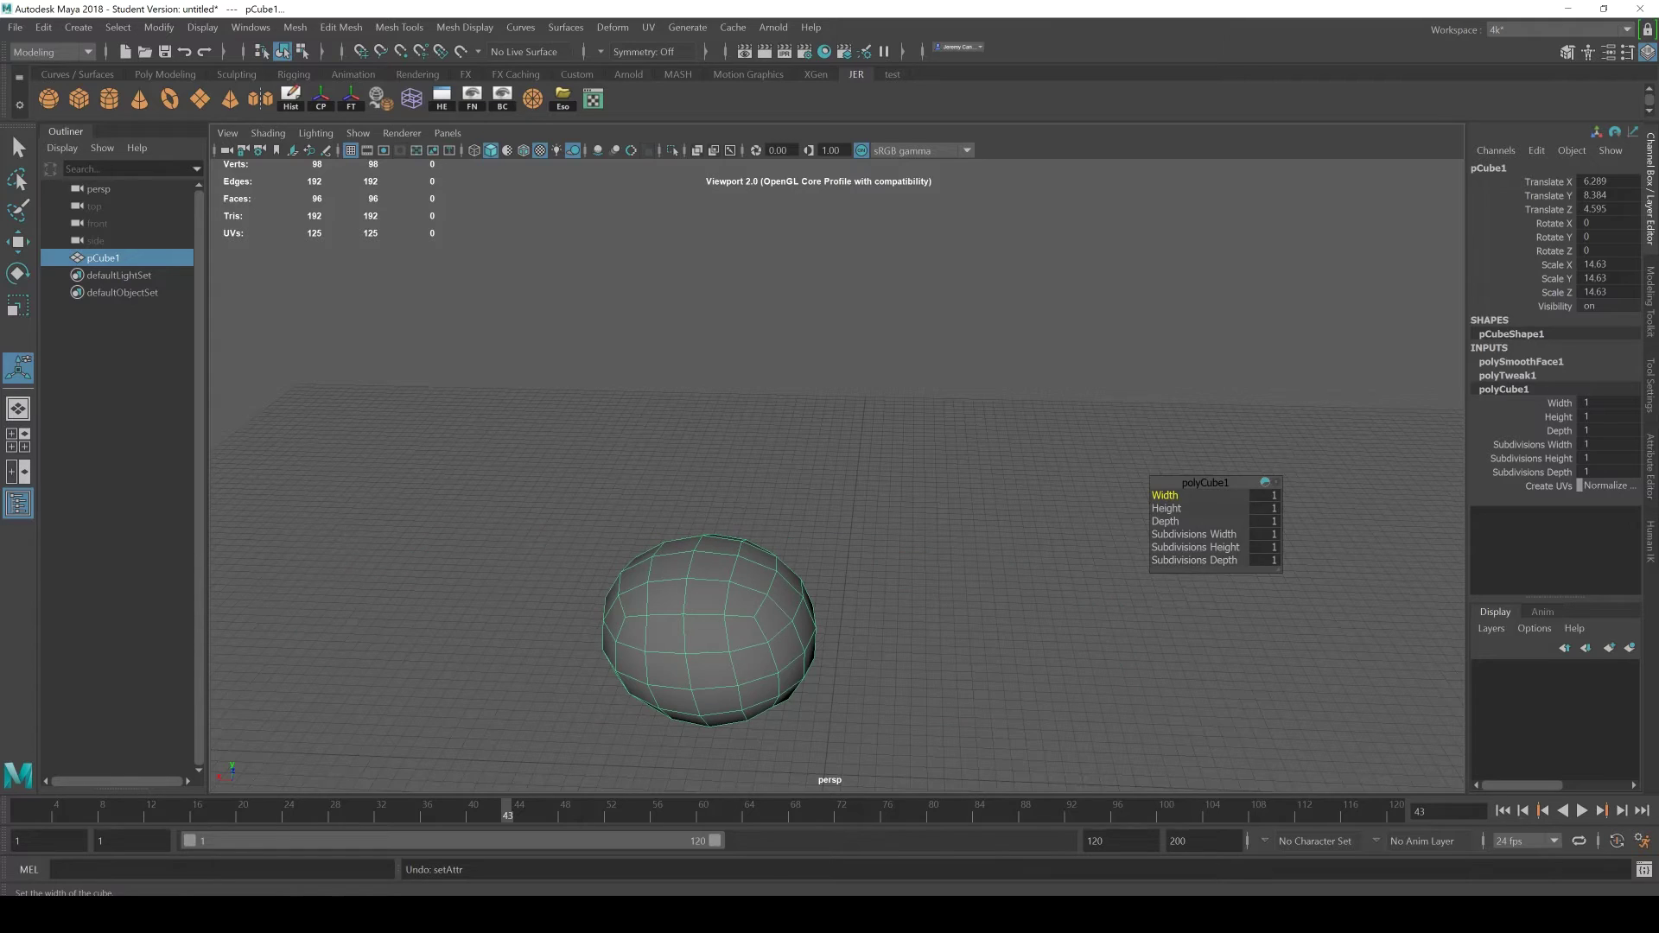
{"action": "key", "text": "t"}
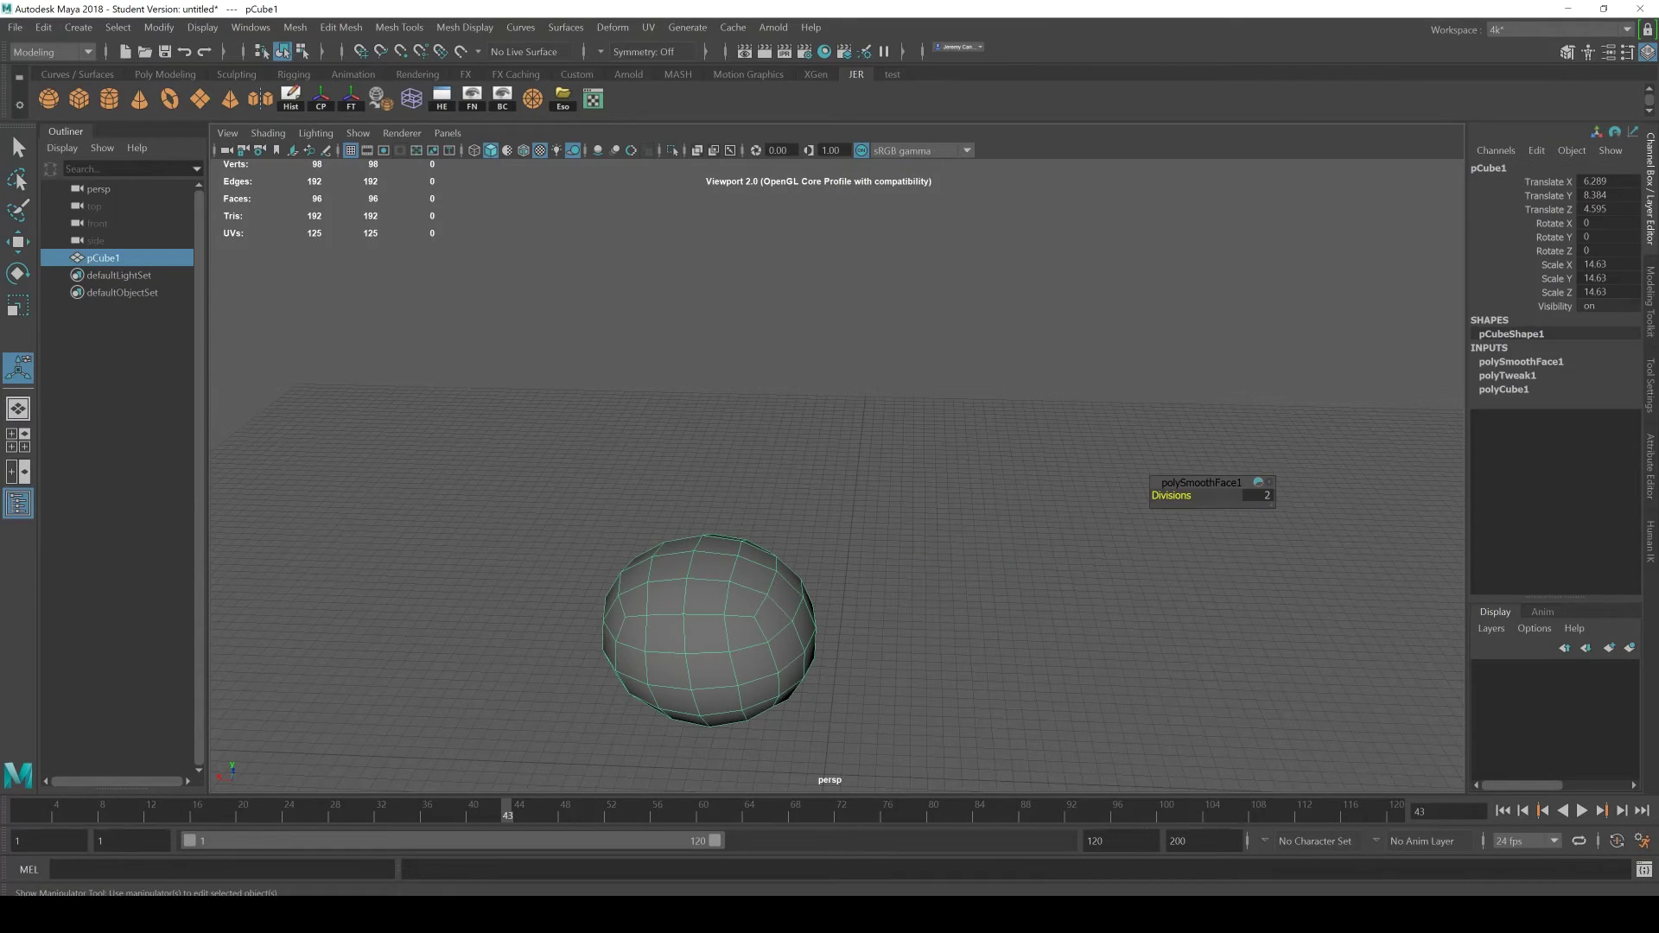
{"action": "key", "text": "ctrl+z"}
{"action": "key", "text": "ctrl+z"}
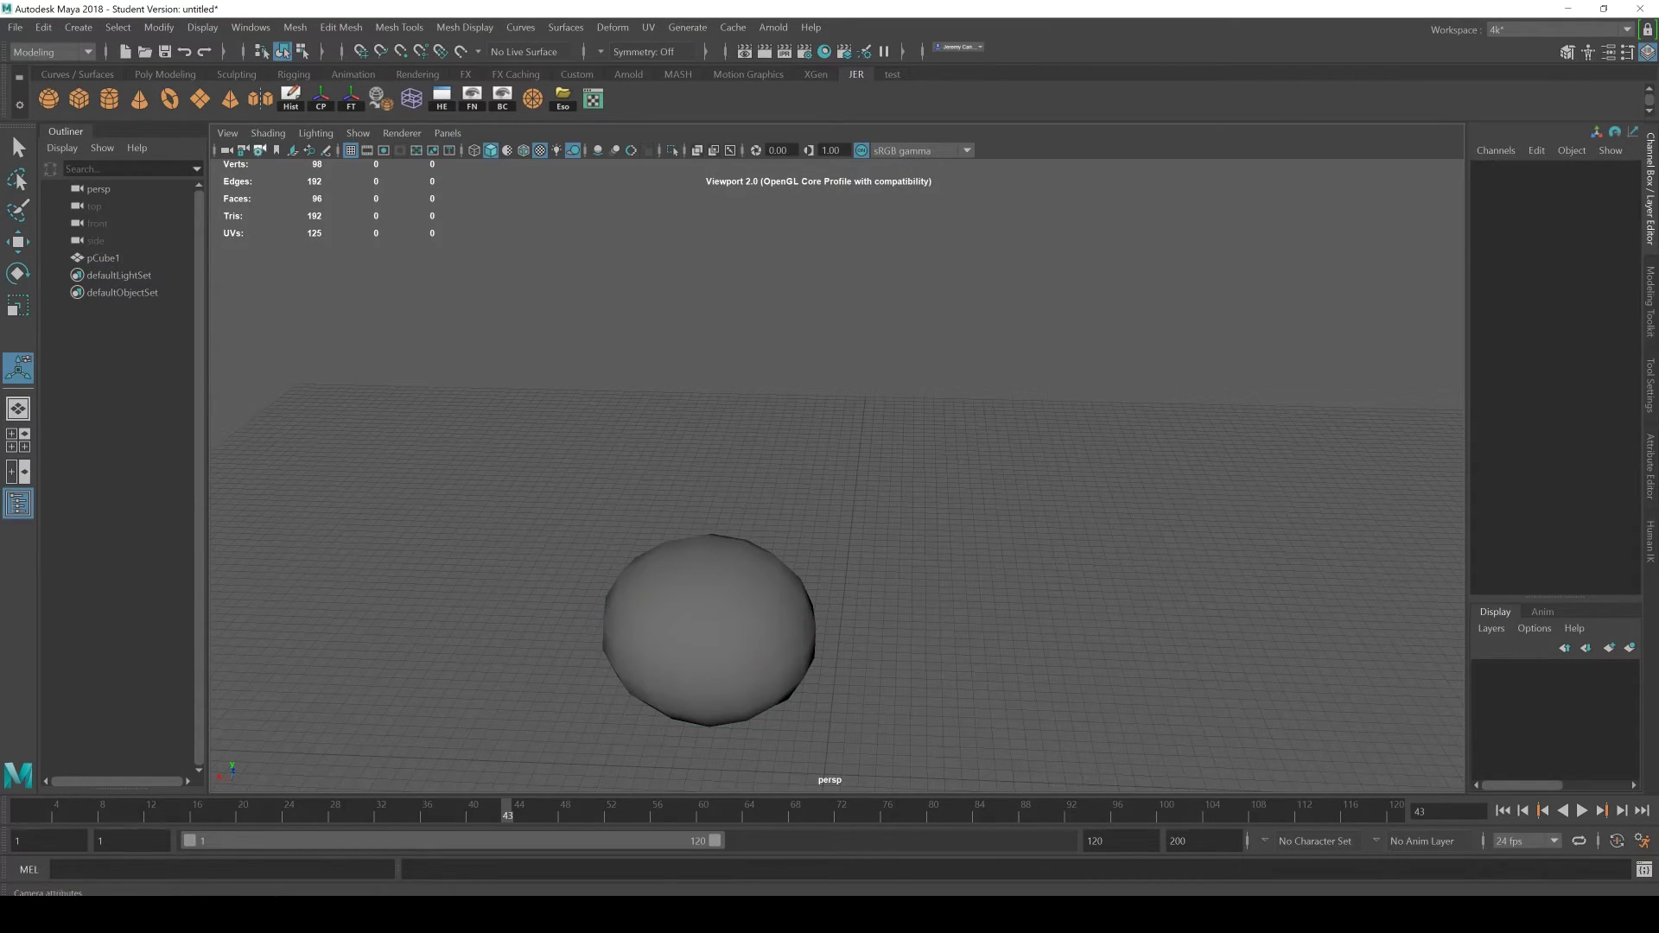
{"action": "left_click", "coordinate": [118, 27]}
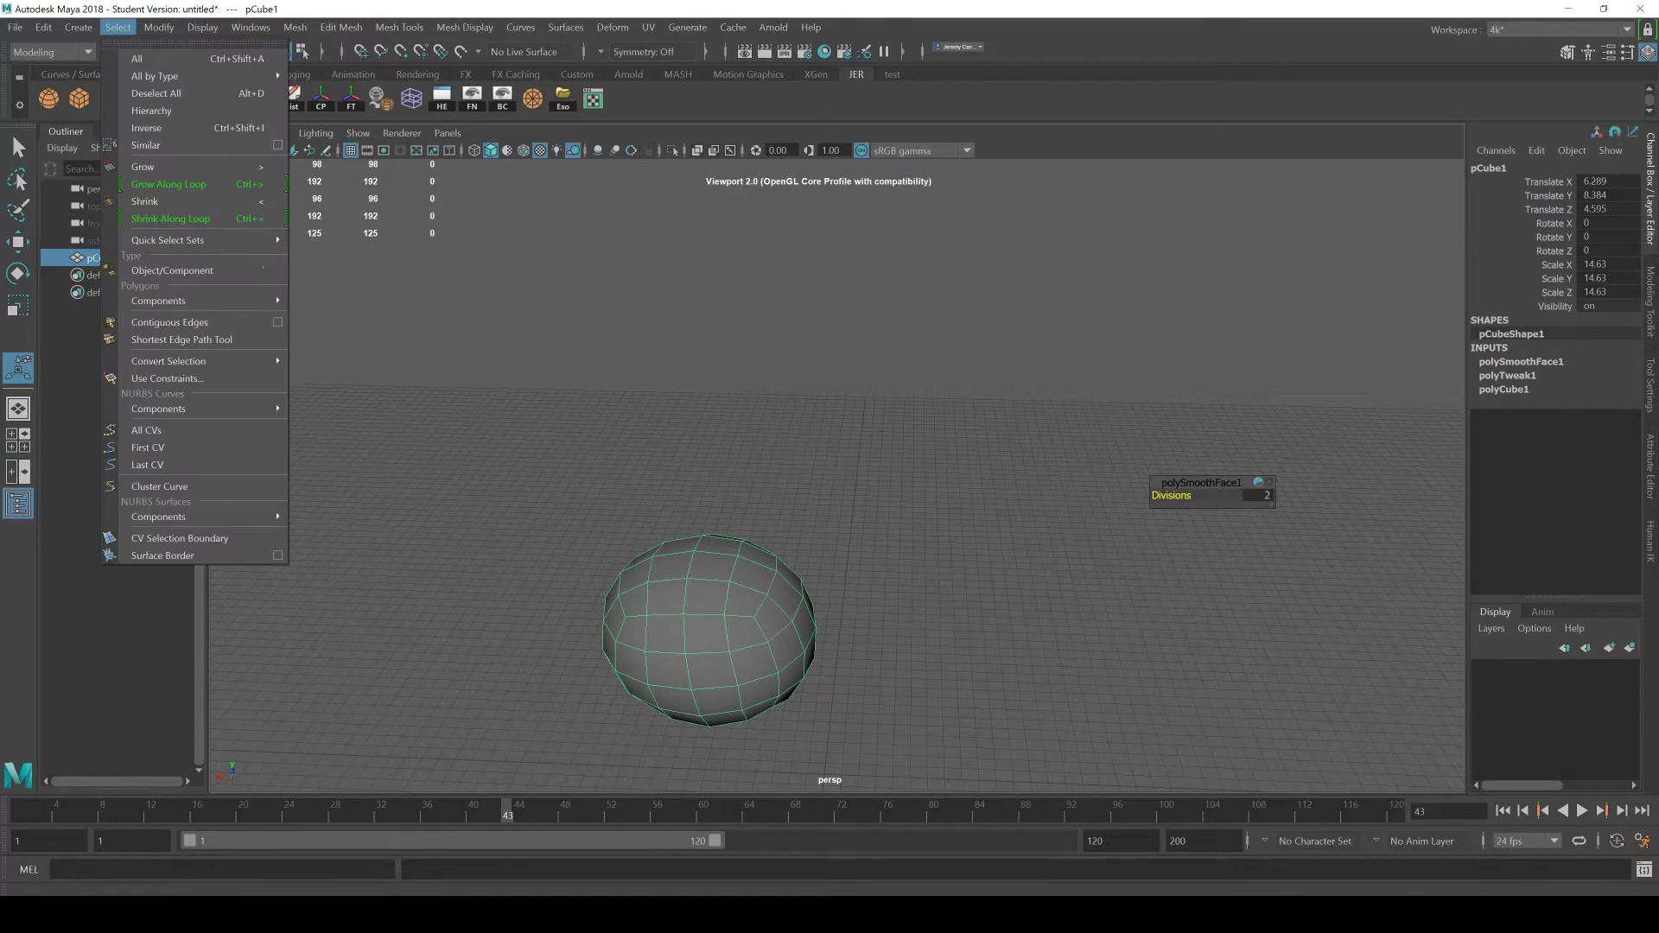
{"action": "mouse_move", "coordinate": [159, 27]}
{"action": "mouse_move", "coordinate": [43, 27]}
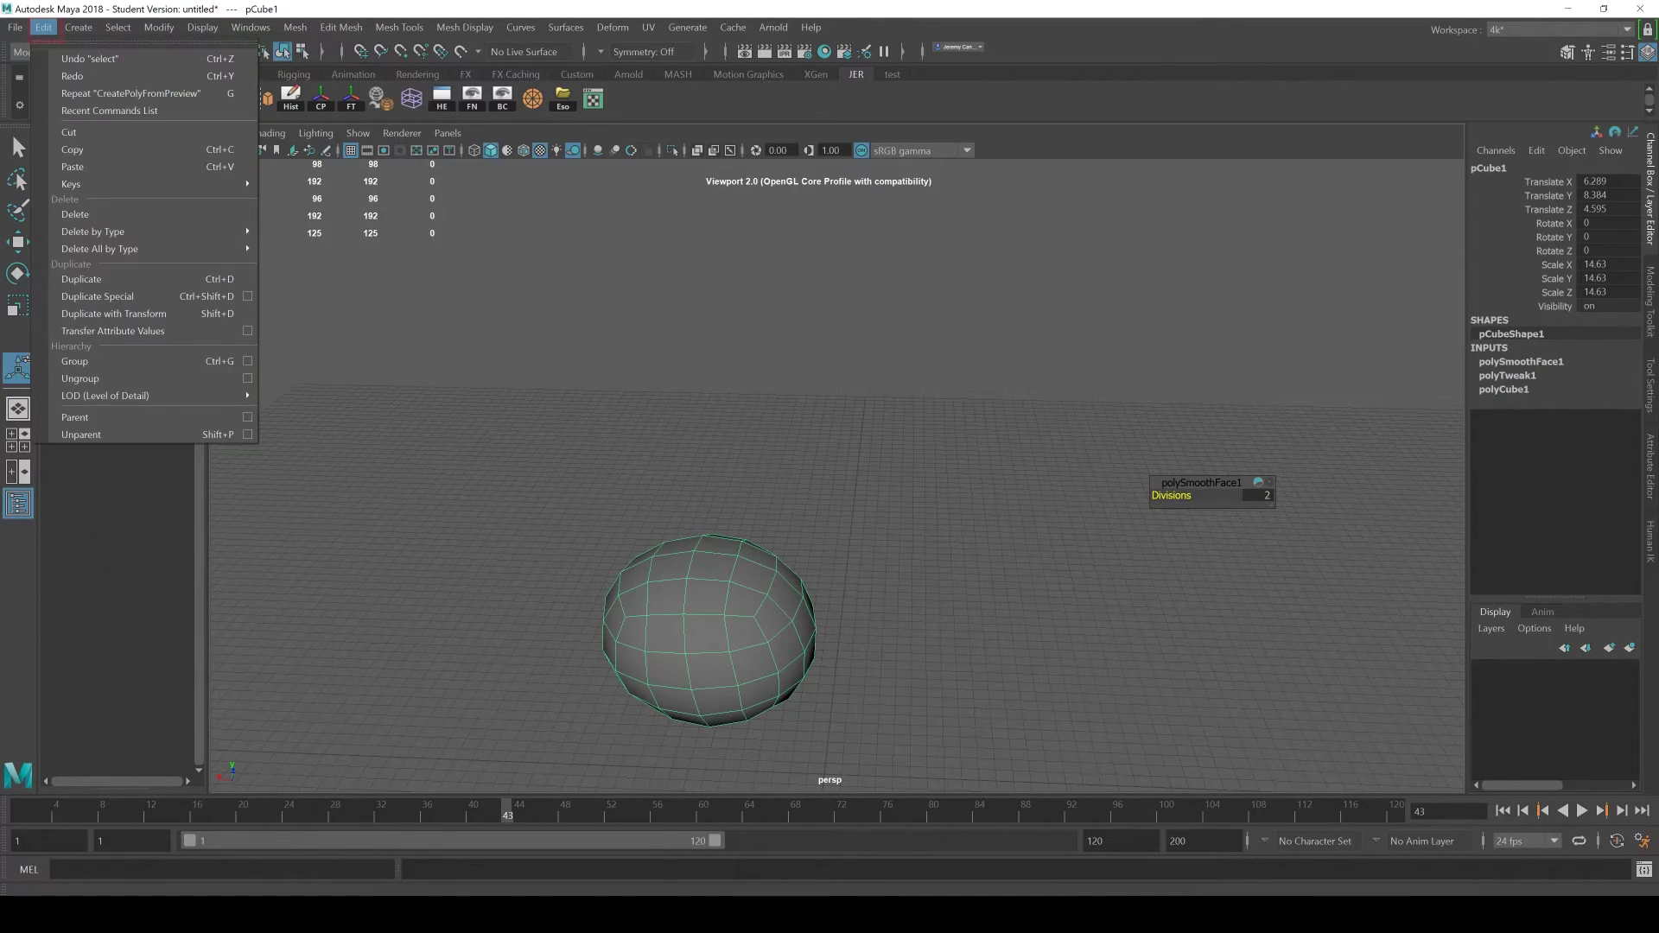
{"action": "mouse_move", "coordinate": [92, 231]}
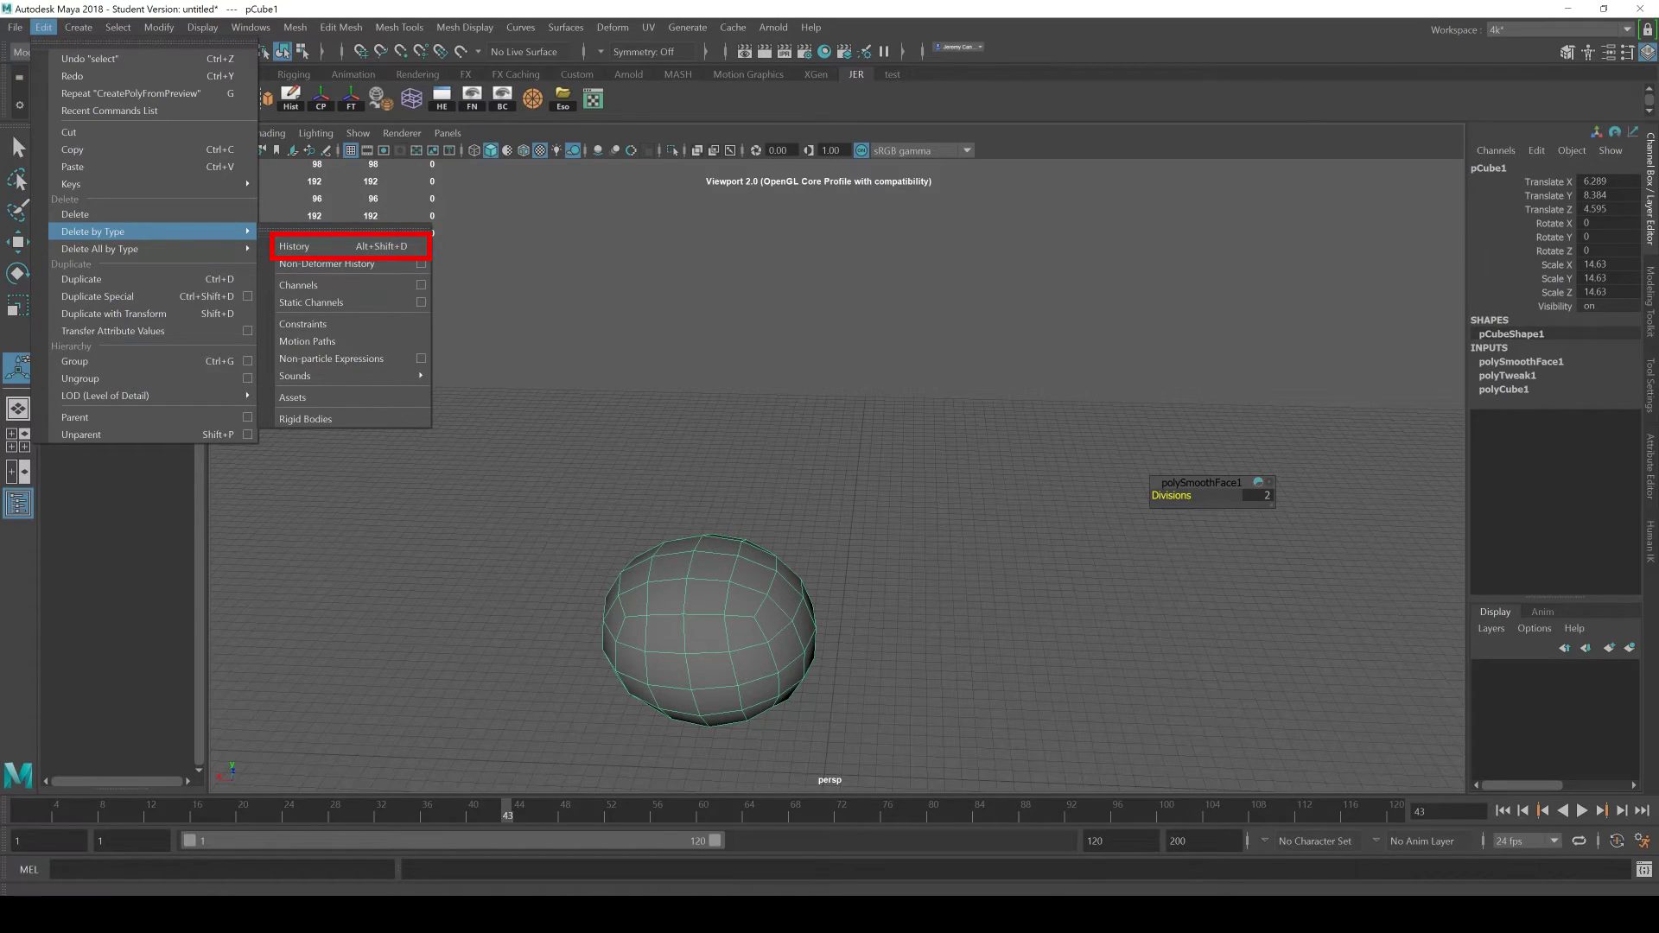
{"action": "key", "text": "Escape"}
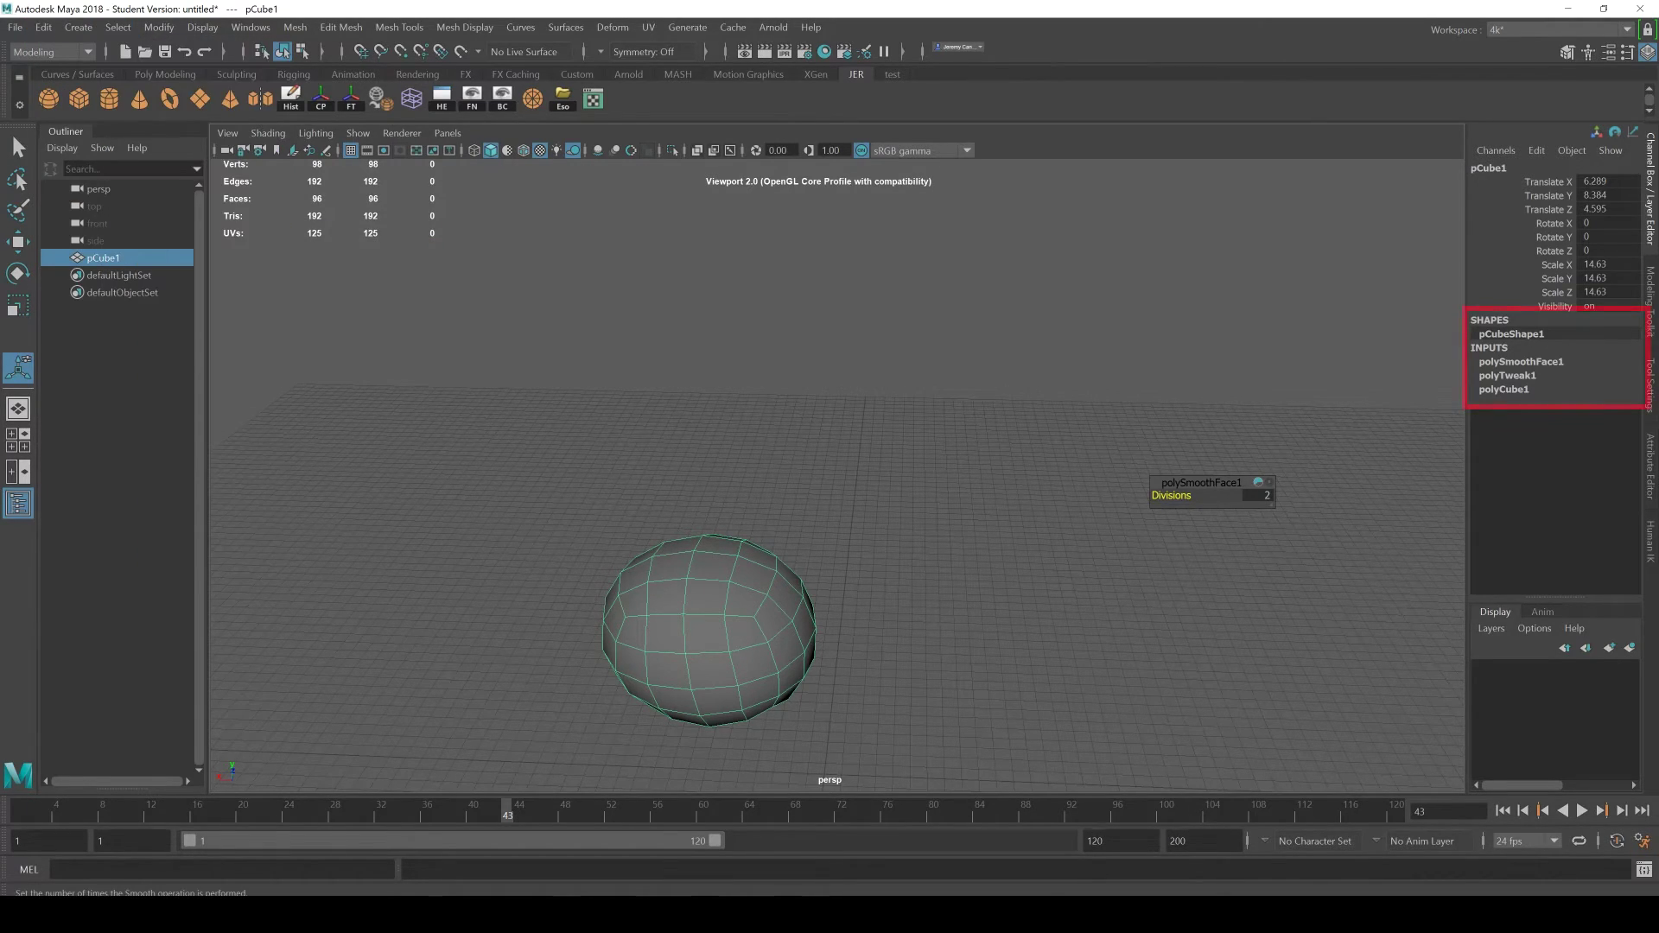
Step: Delete pCube1's construction history by type, and deselect and reselect the object to check its inputs
{"action": "left_click", "coordinate": [43, 27]}
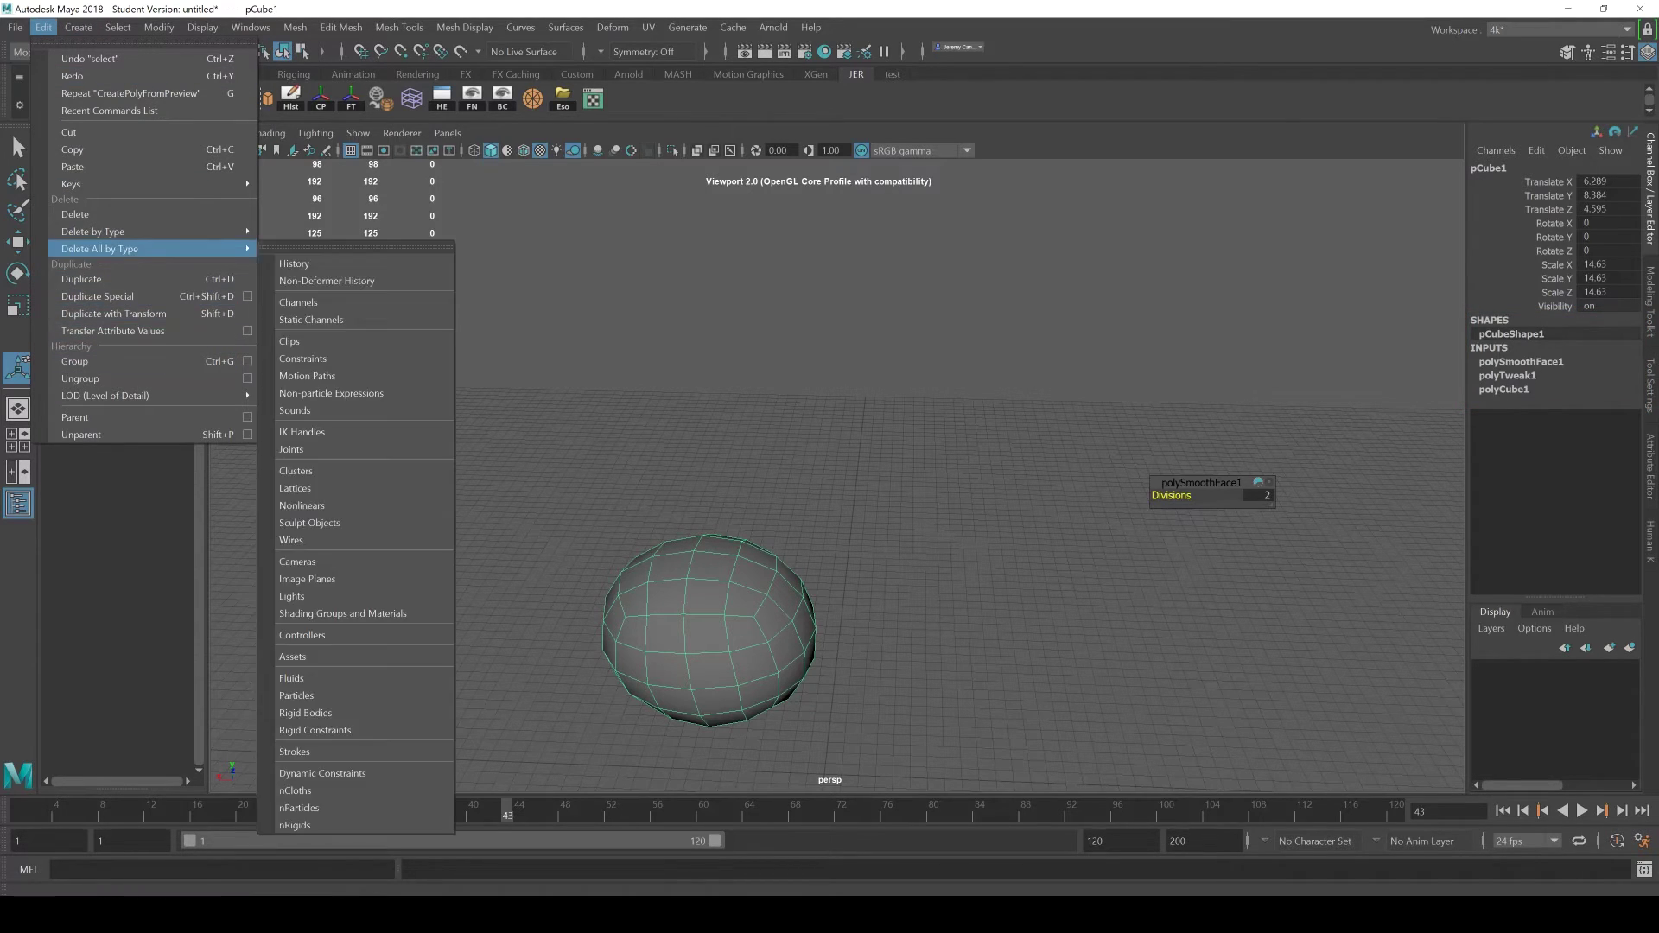
{"action": "left_click", "coordinate": [343, 247]}
{"action": "left_click", "coordinate": [899, 518]}
{"action": "left_click", "coordinate": [708, 629]}
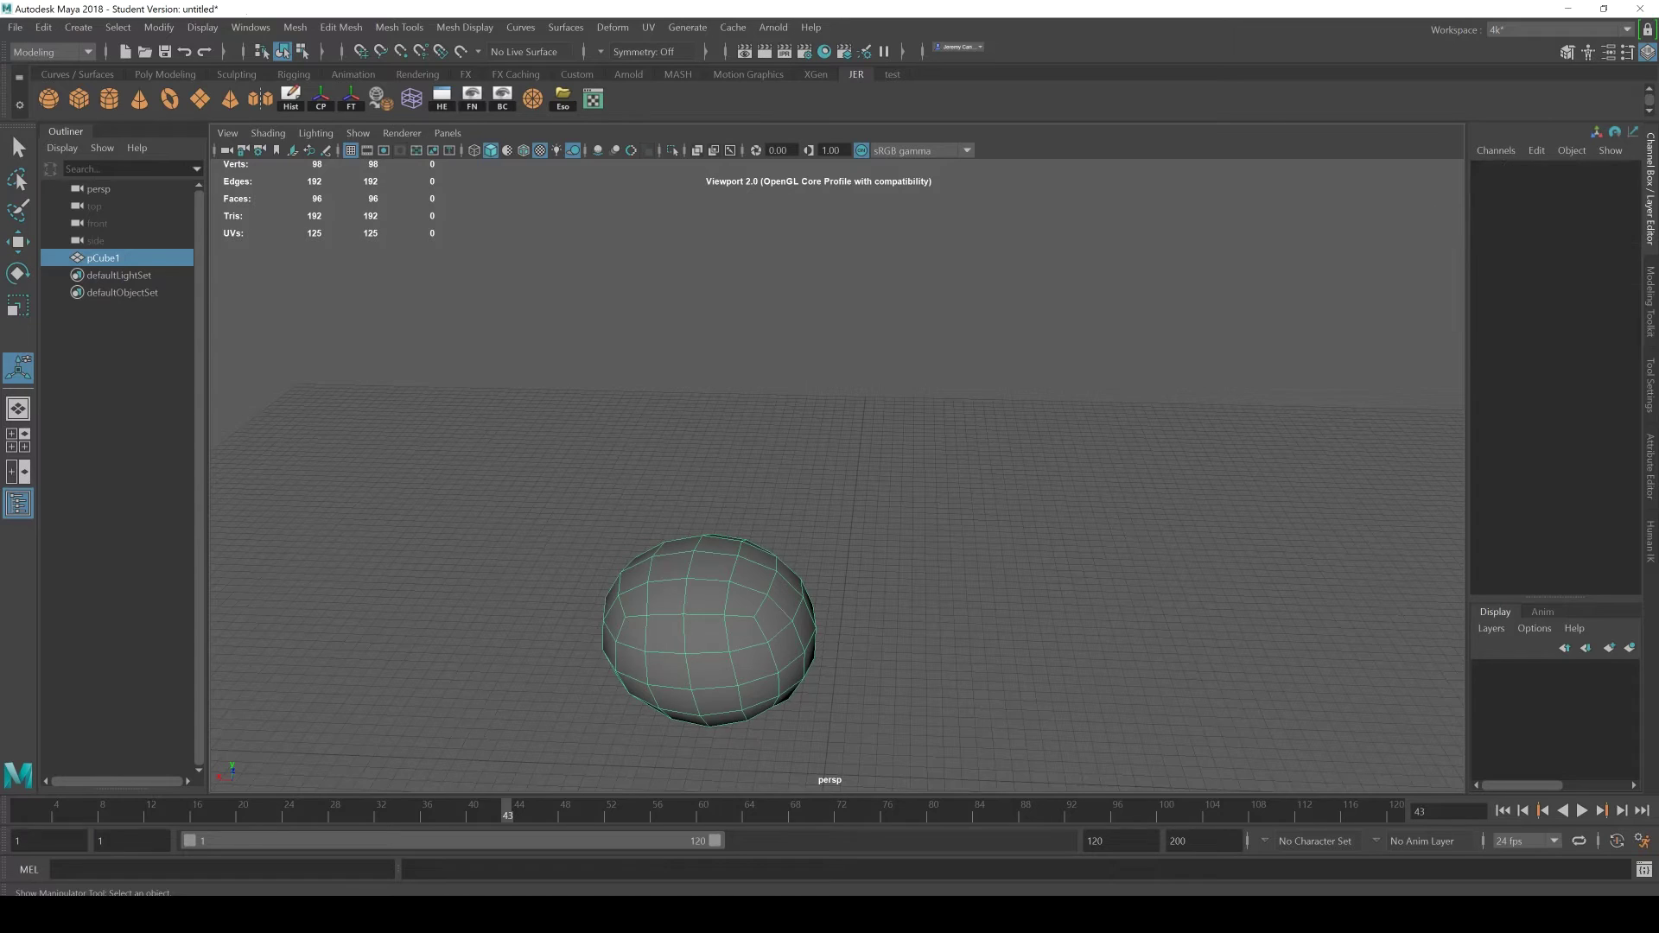
{"action": "left_click_drag", "start_coordinate": [708, 629], "coordinate": [605, 665], "text": "alt"}
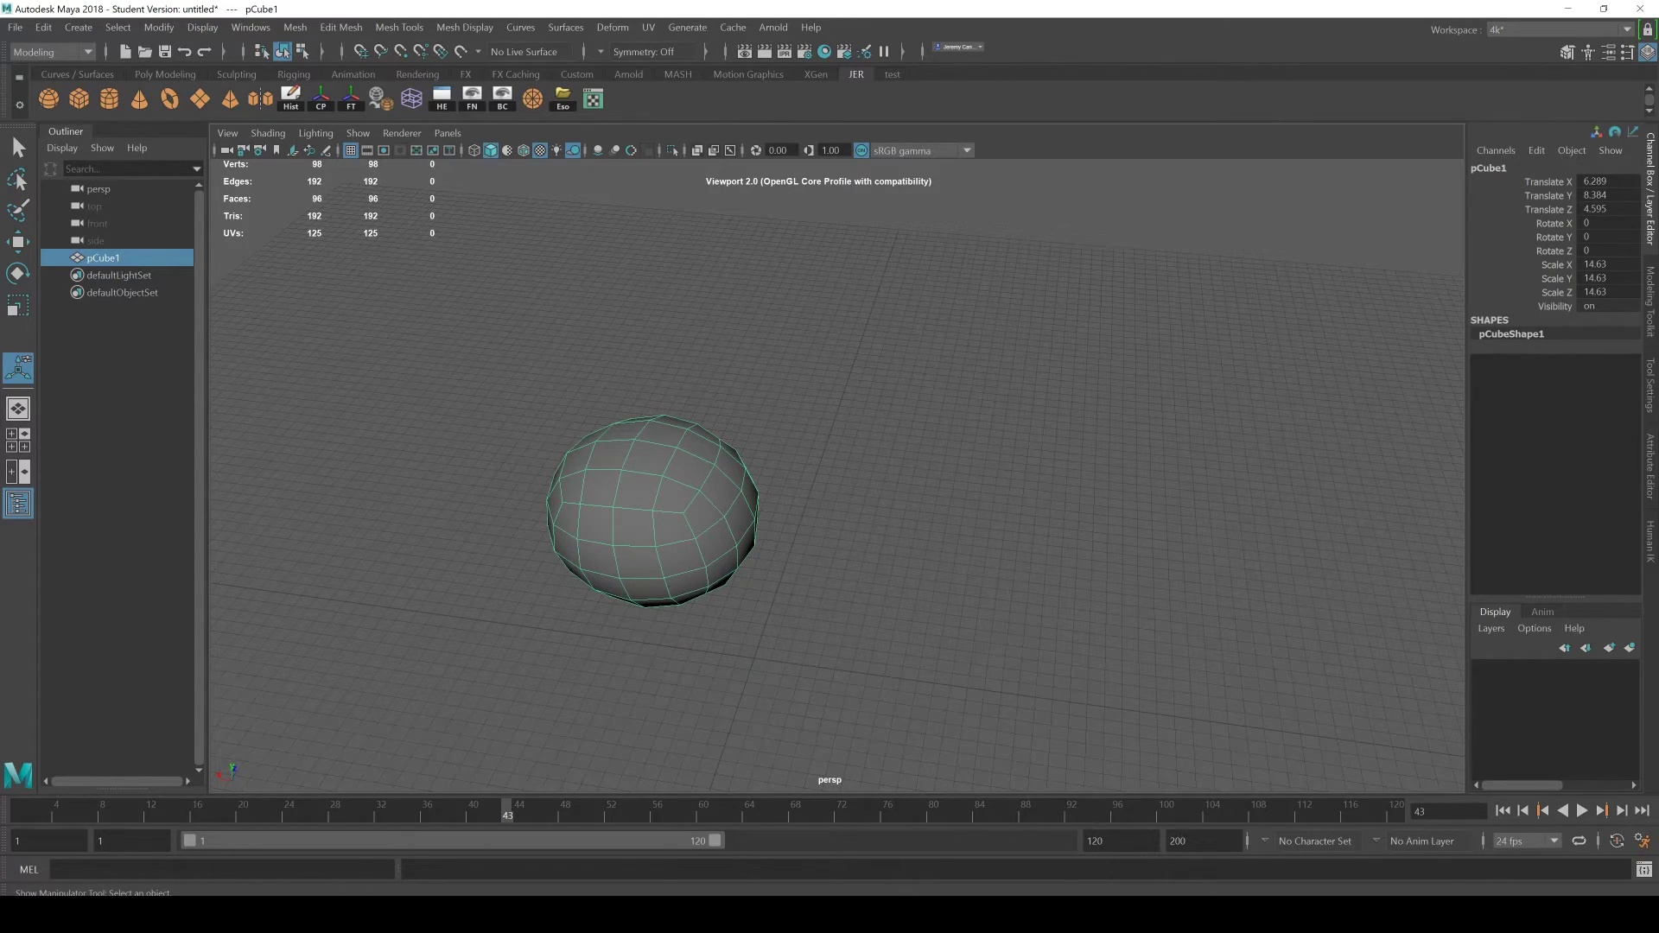
{"action": "left_click_drag", "start_coordinate": [704, 436], "coordinate": [691, 406], "text": "alt"}
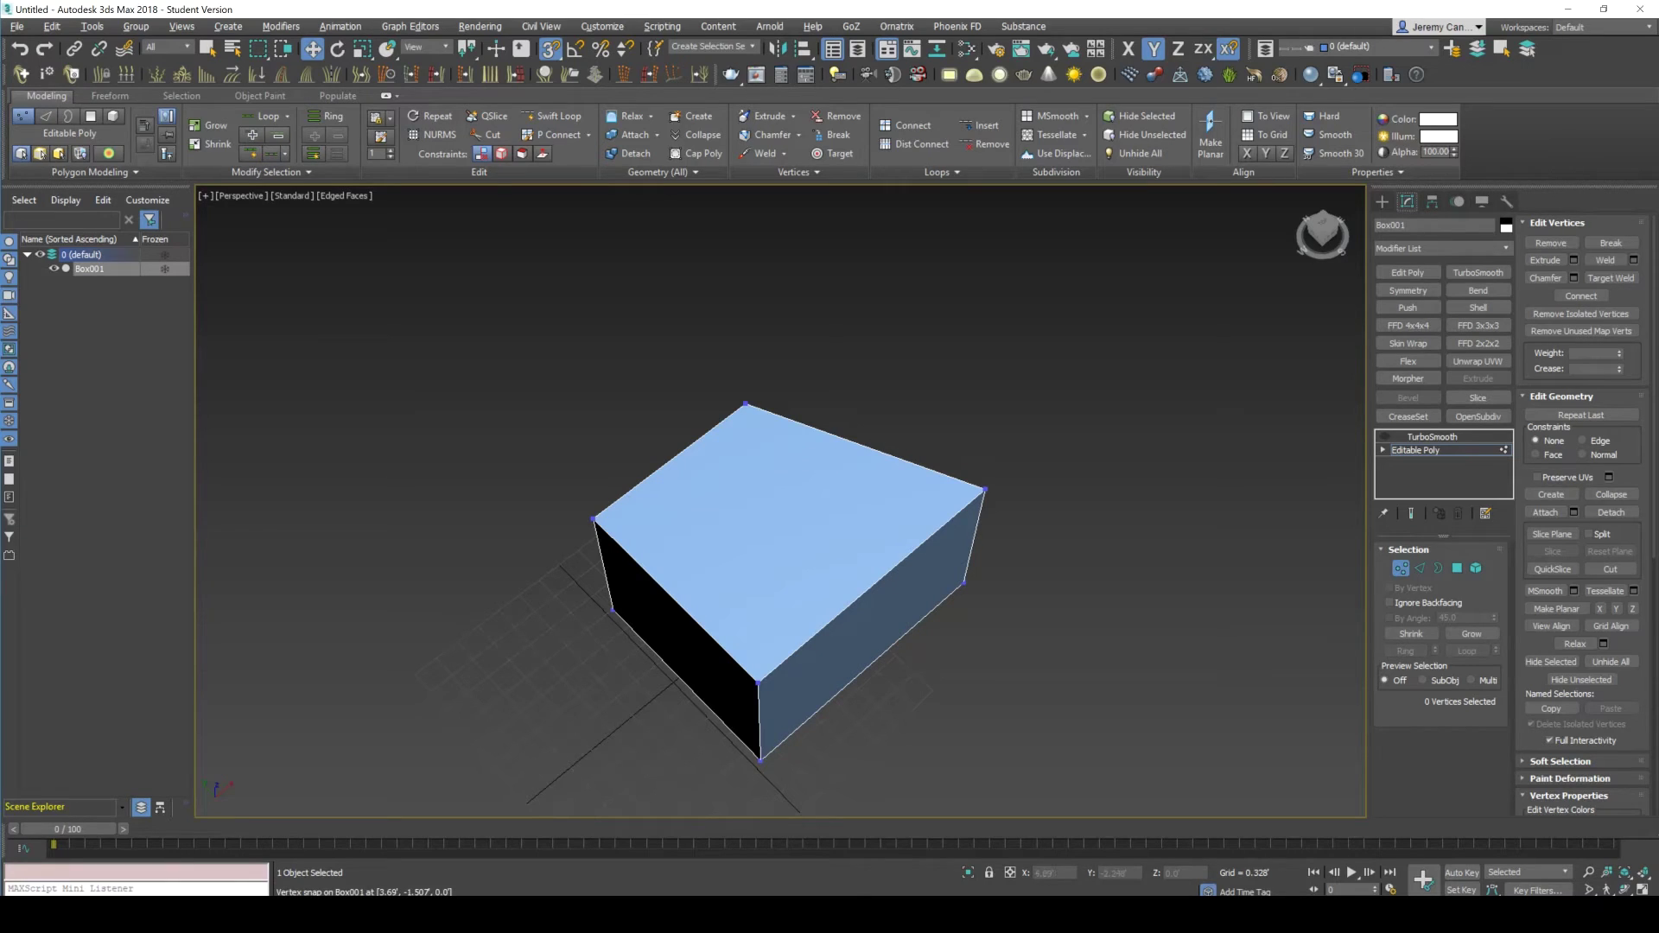
Step: In 3ds Max, collapse Box001's entire stack with TurboSmooth enabled and add an Edit Poly modifier on the result
{"action": "left_click", "coordinate": [1432, 436]}
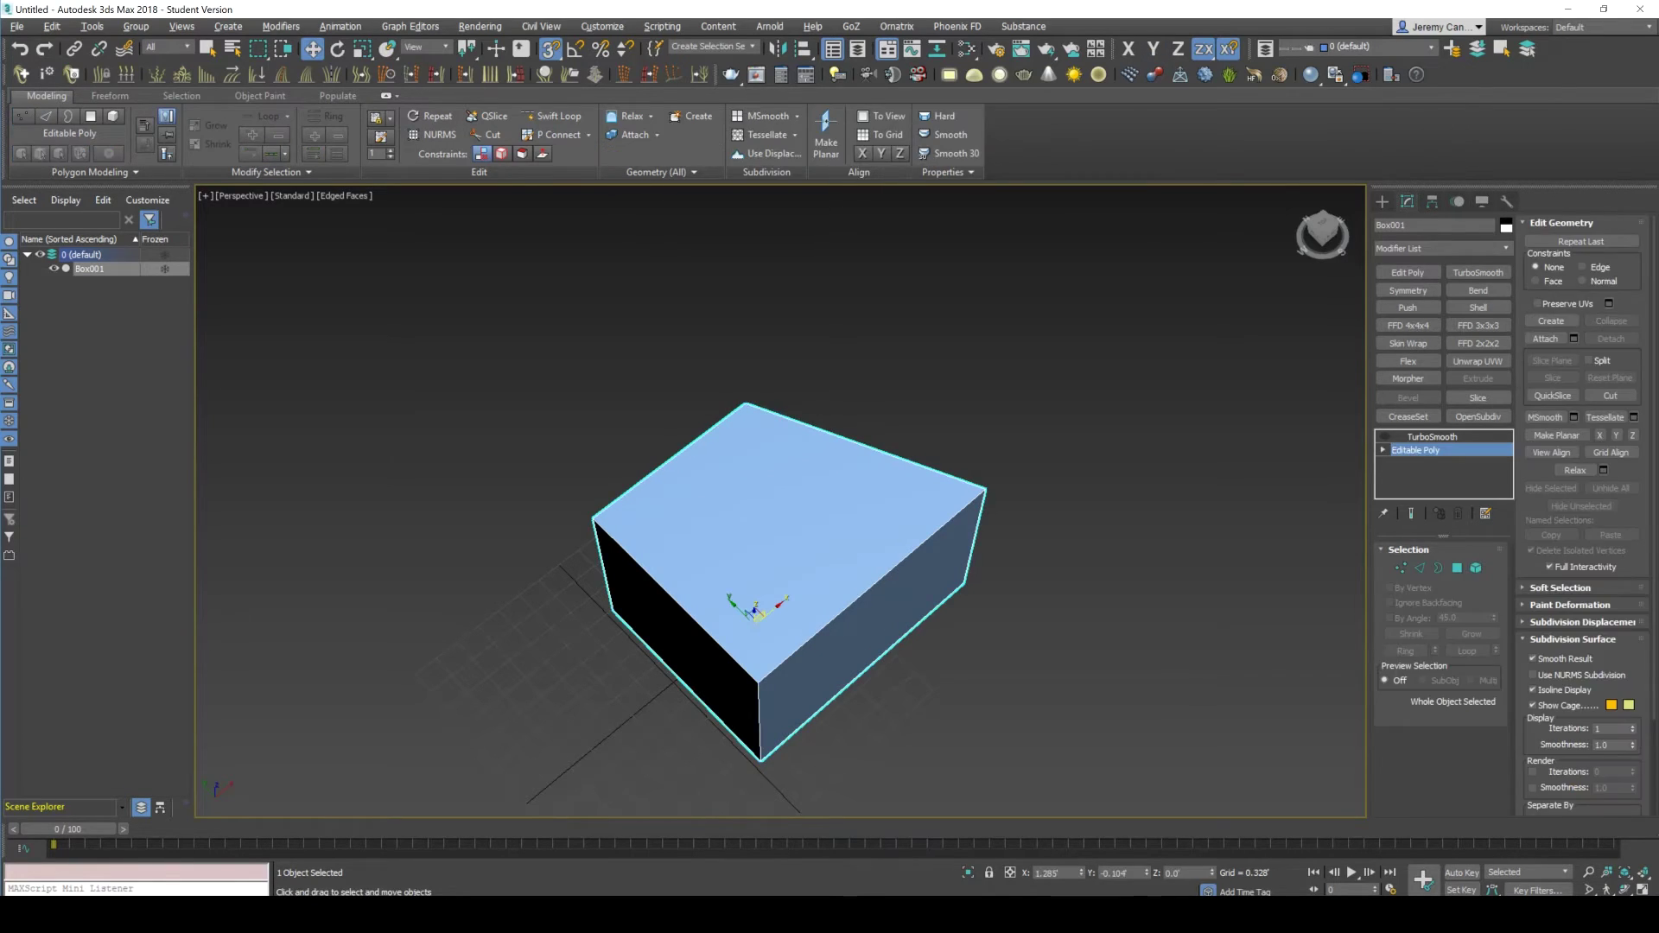
{"action": "left_click", "coordinate": [1506, 202]}
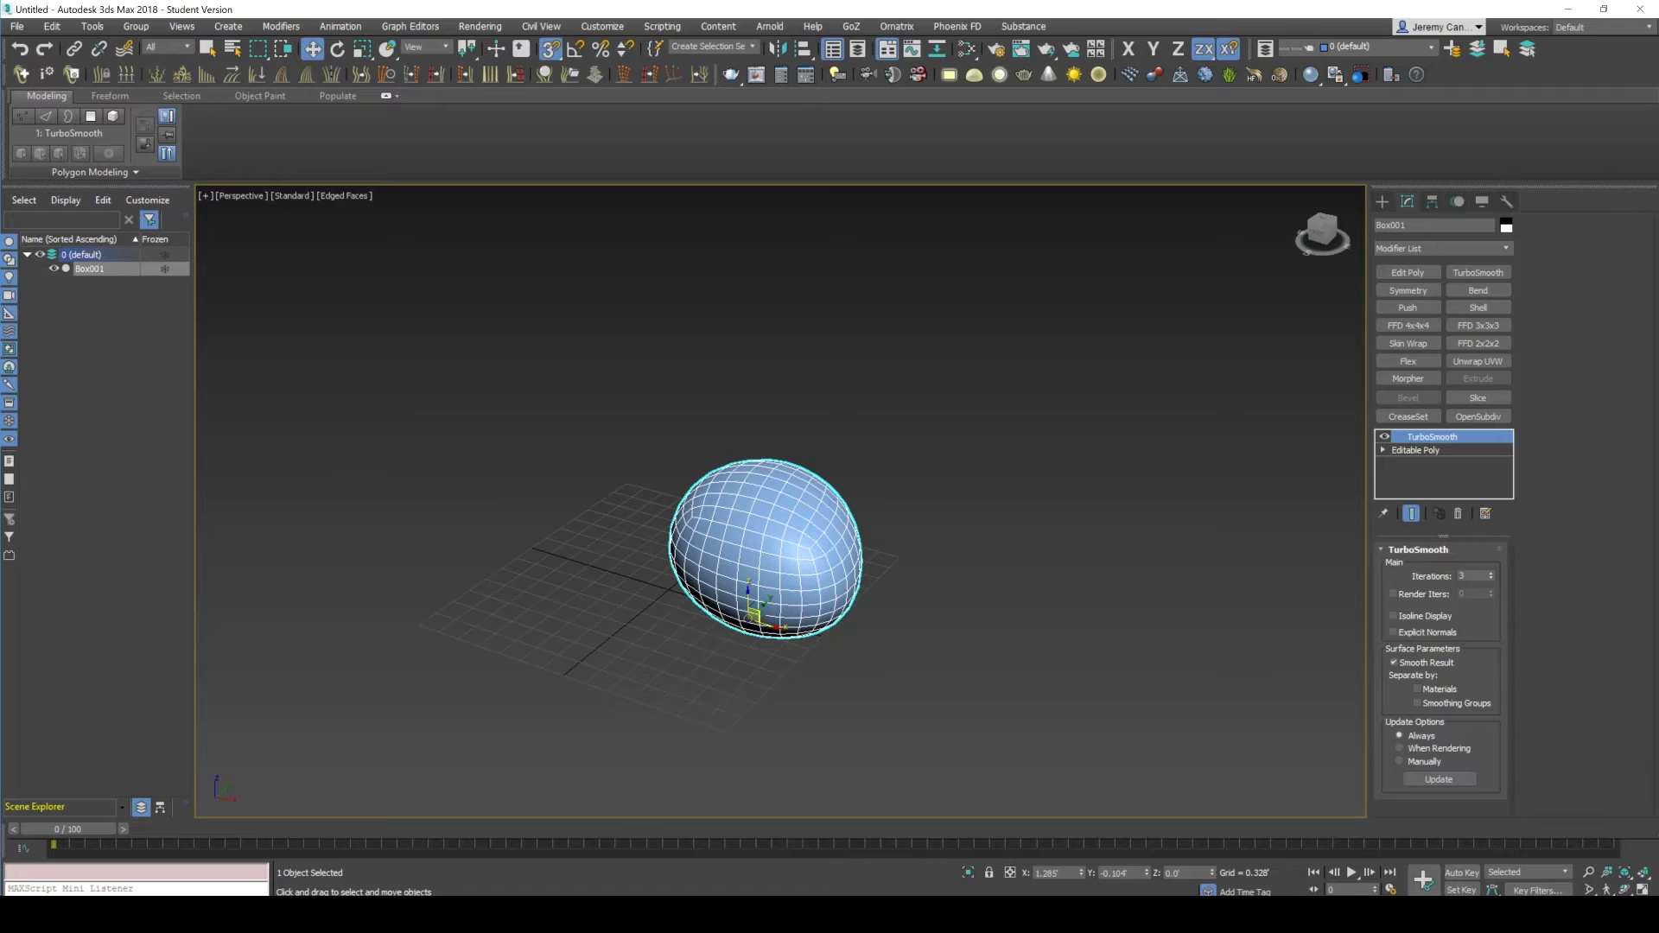
{"action": "right_click", "coordinate": [1439, 438]}
{"action": "left_click", "coordinate": [1469, 581]}
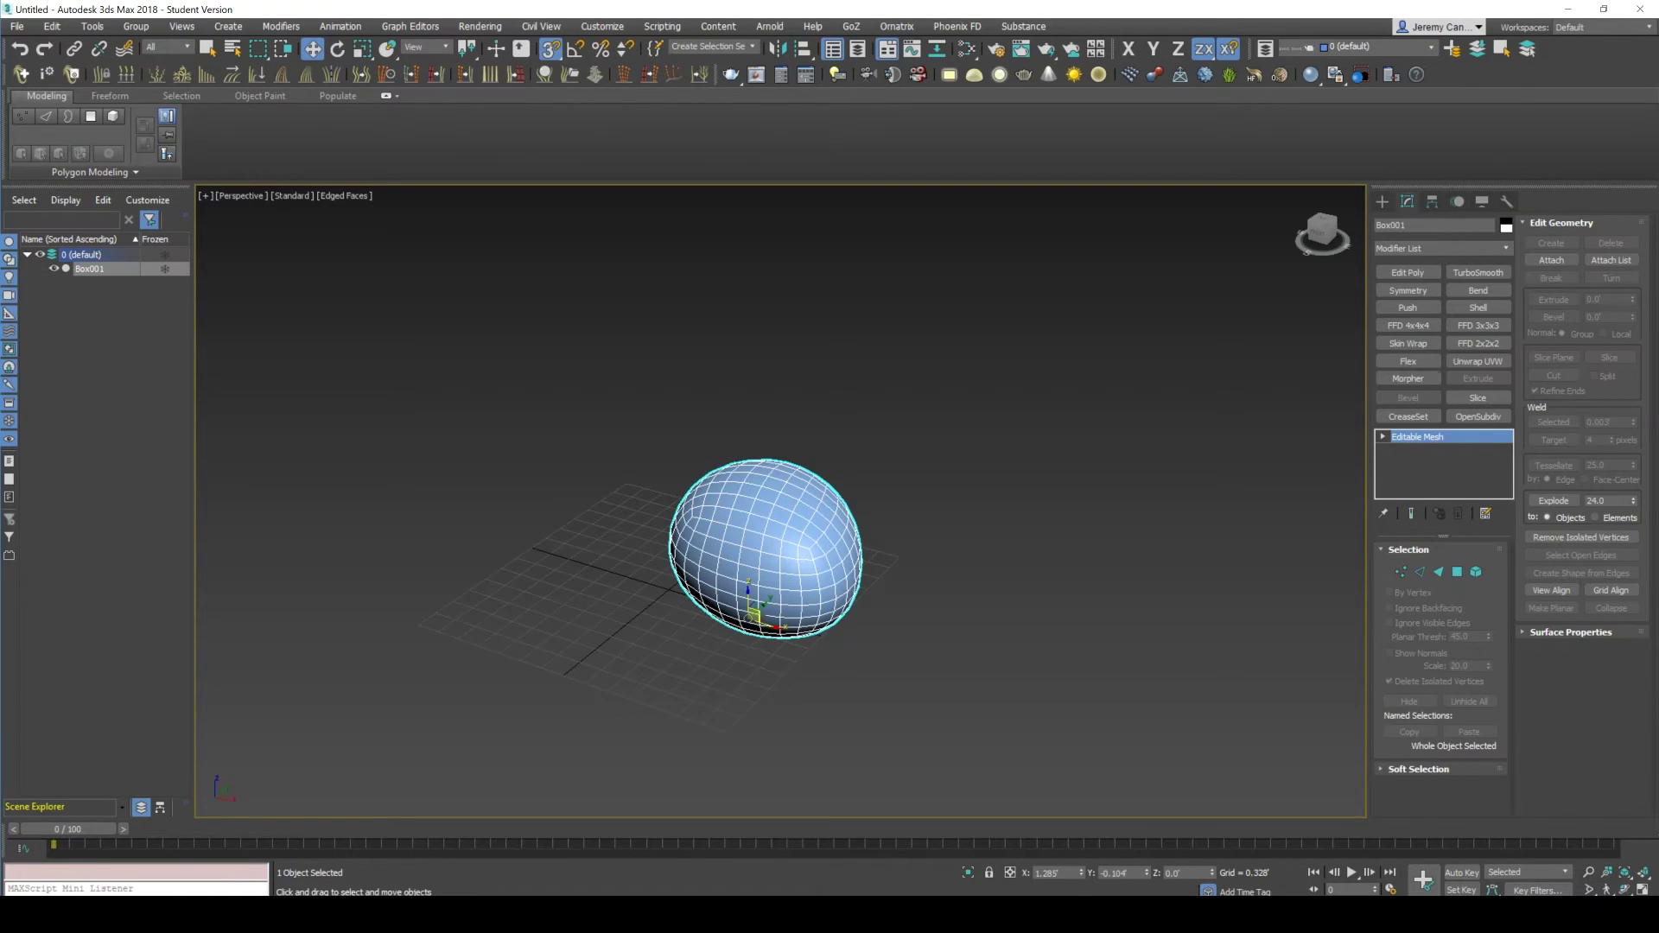
{"action": "left_click", "coordinate": [1408, 272]}
Step: Reset Box001's transform with Reset XForm and collapse all its modifiers into an editable poly
{"action": "right_click", "coordinate": [1442, 434]}
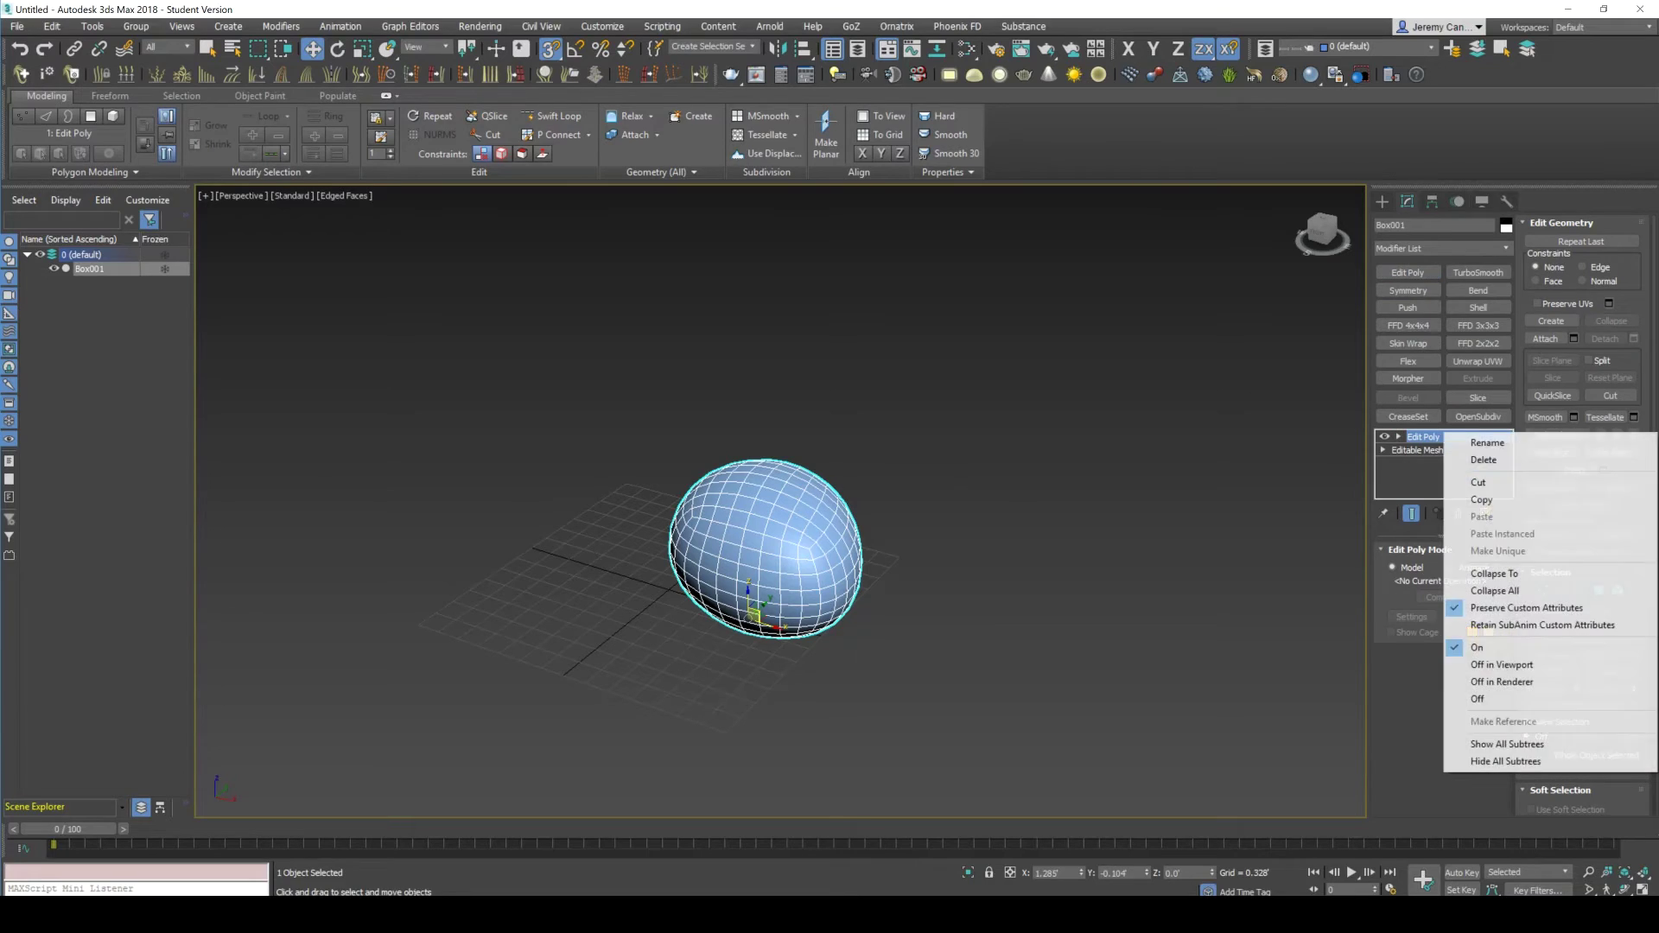
{"action": "left_click", "coordinate": [1506, 202]}
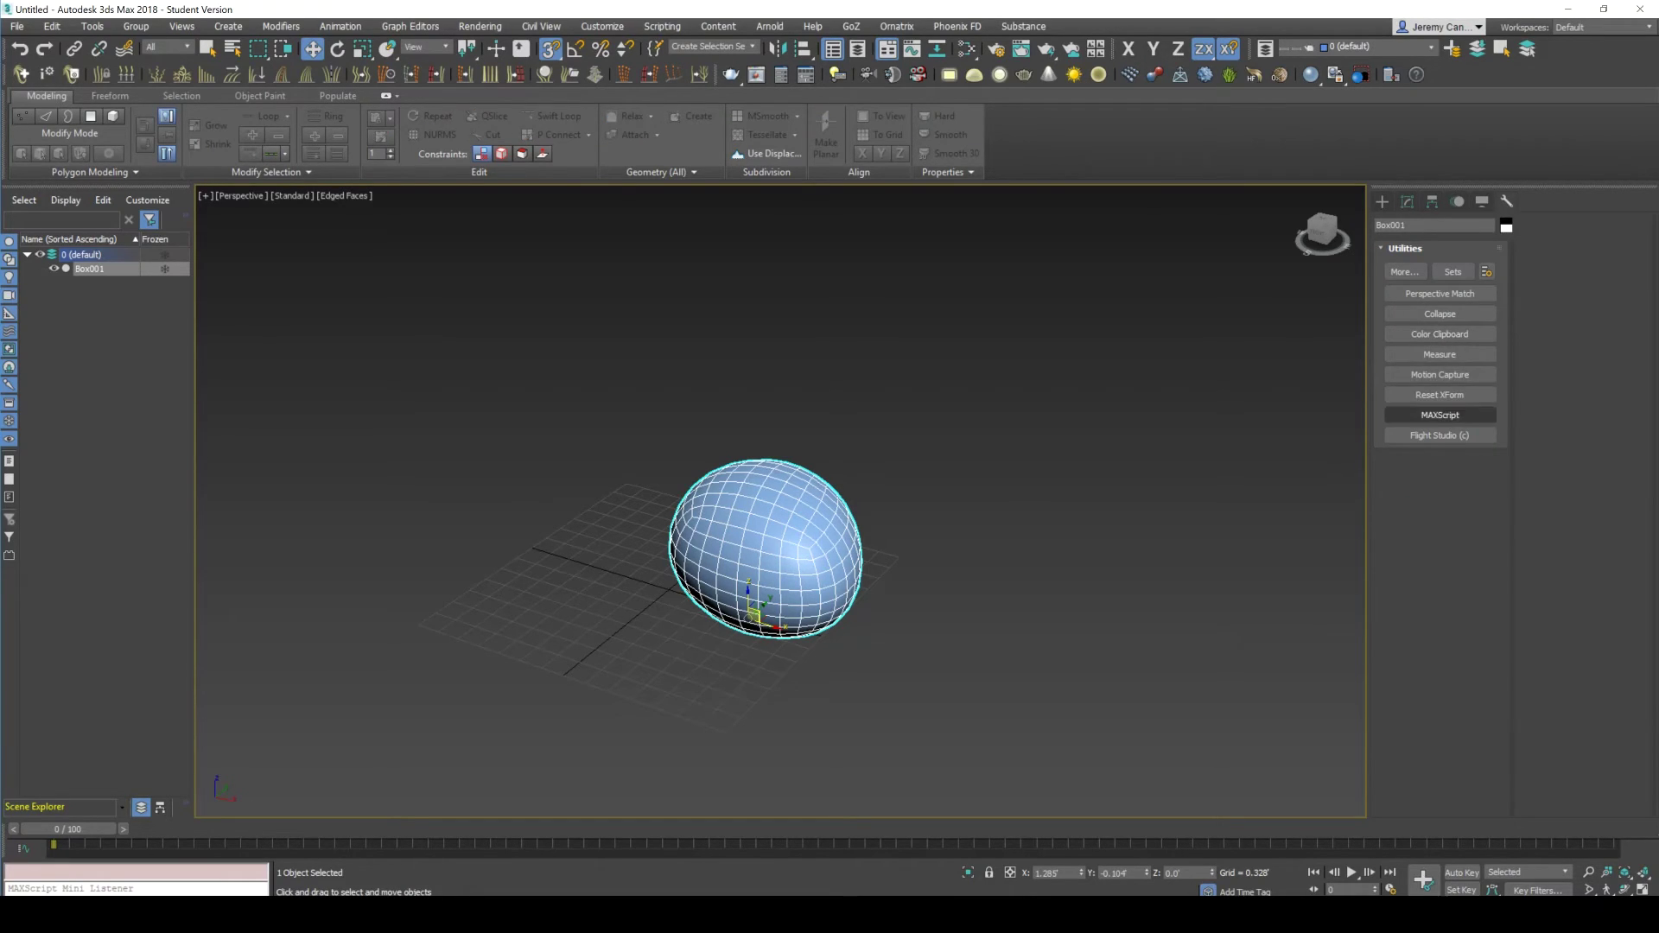
{"action": "left_click", "coordinate": [1440, 395]}
{"action": "left_click", "coordinate": [1439, 487]}
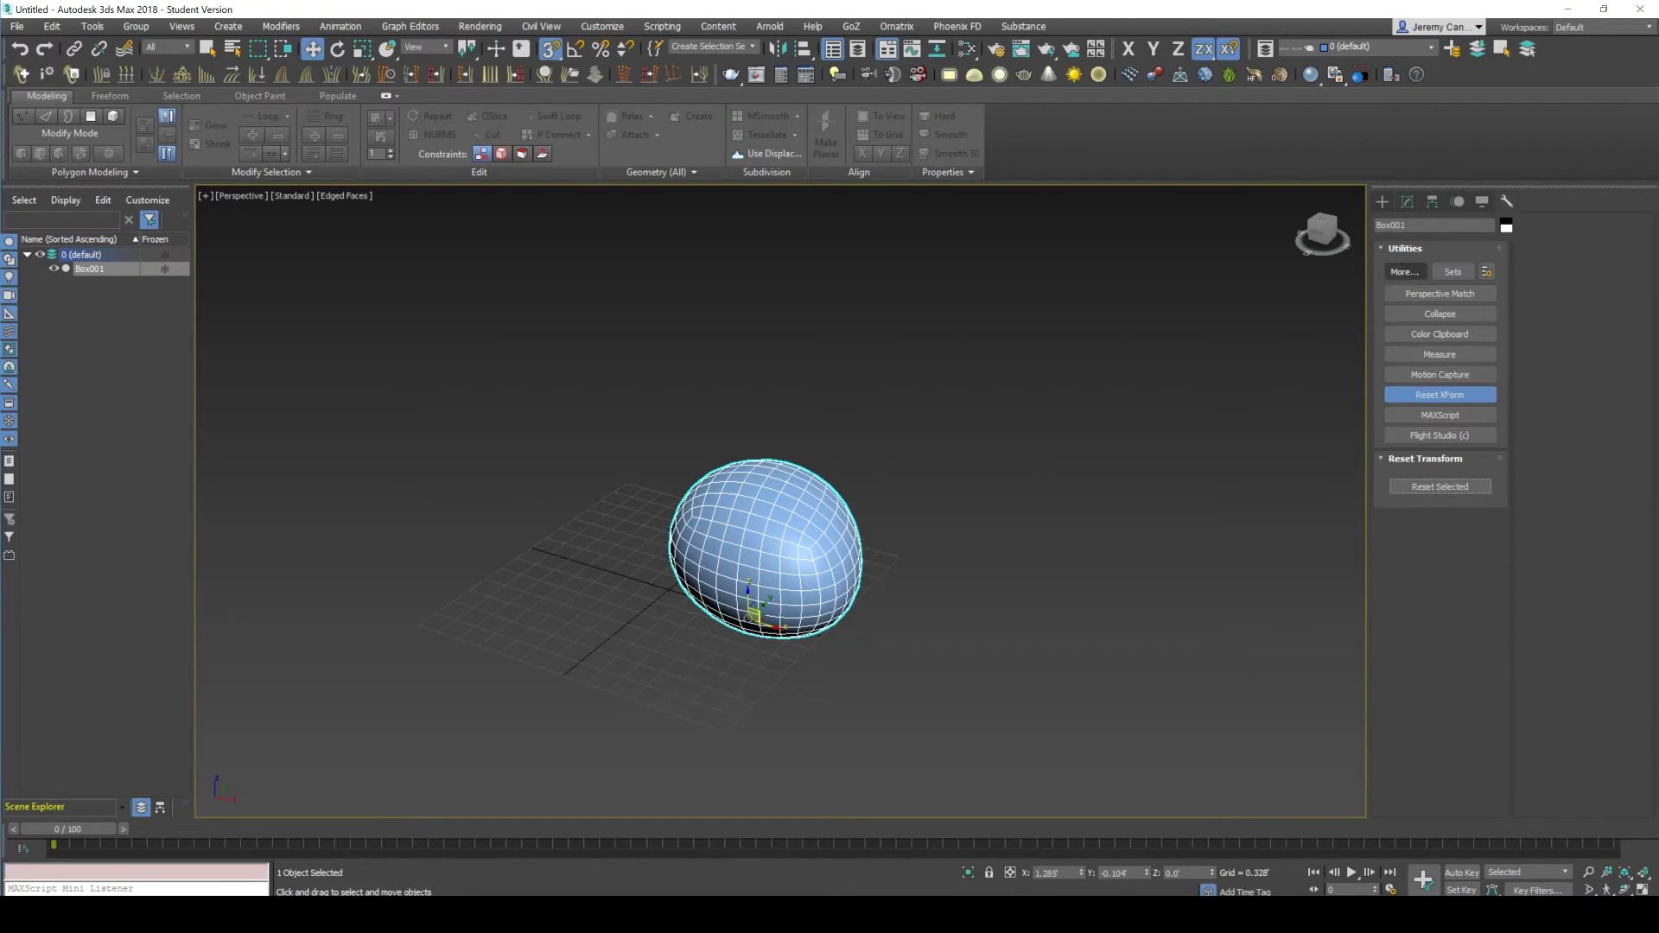
{"action": "left_click", "coordinate": [1406, 201]}
{"action": "right_click", "coordinate": [1418, 436]}
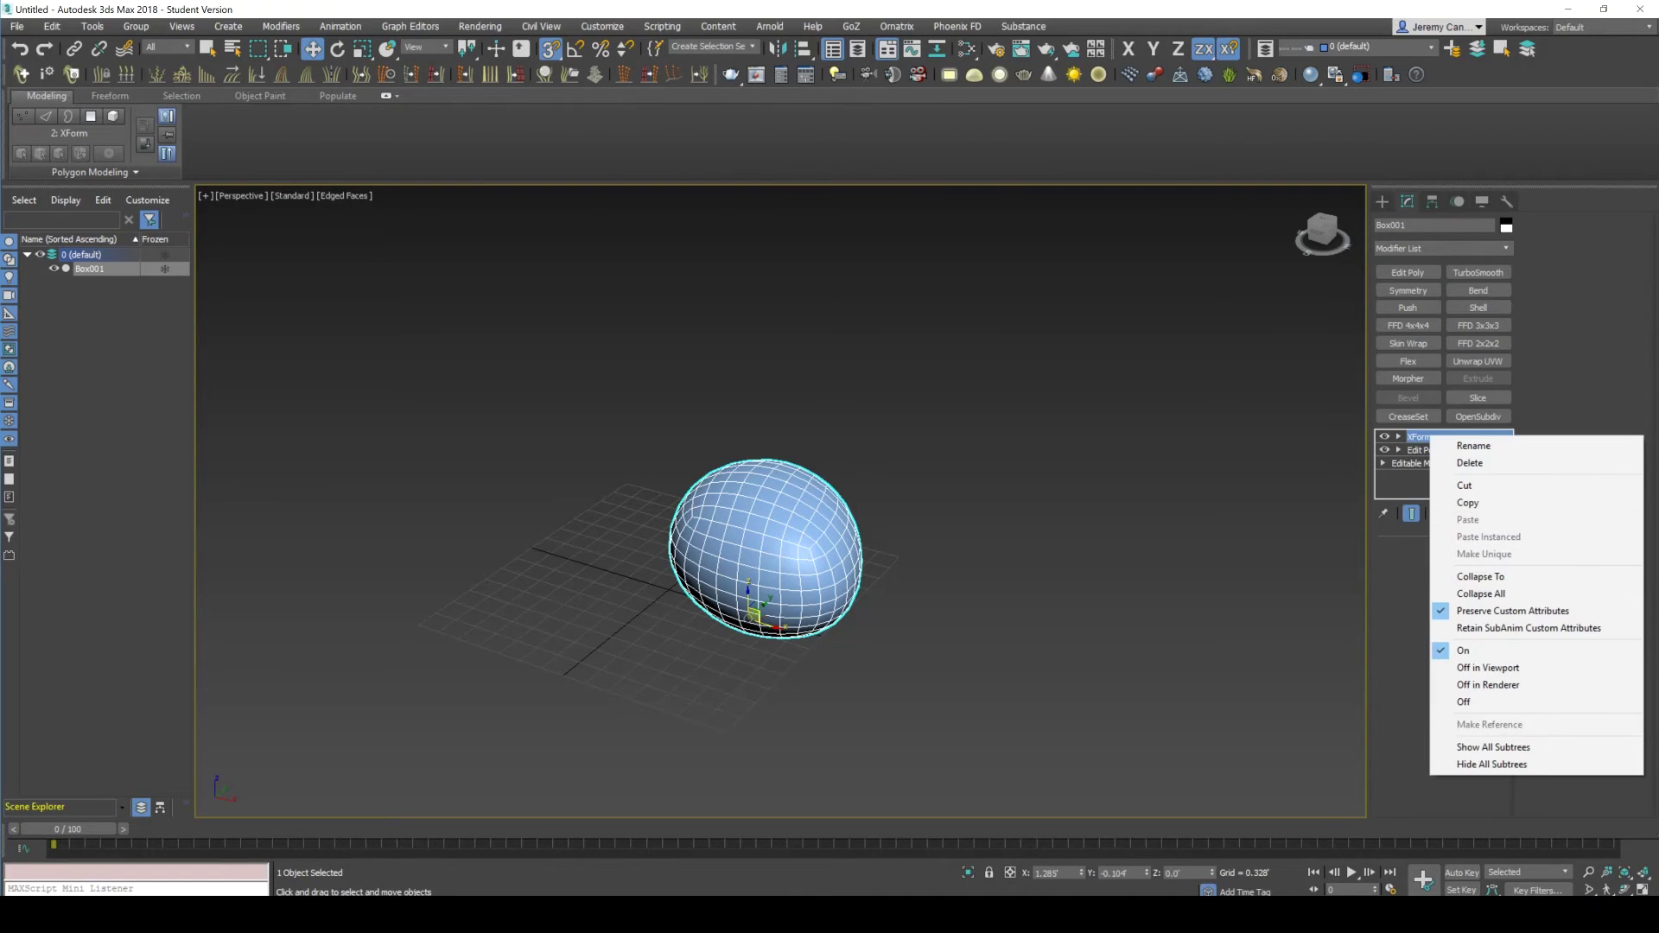
{"action": "left_click", "coordinate": [1480, 593]}
Step: Examine the collapsed Box001 mesh in and out of vertex mode, deselected and reselected, and switch back to Maya
{"action": "middle_click_drag", "start_coordinate": [856, 501], "coordinate": [985, 499], "text": "alt"}
{"action": "left_click", "coordinate": [985, 500]}
{"action": "left_click", "coordinate": [777, 553]}
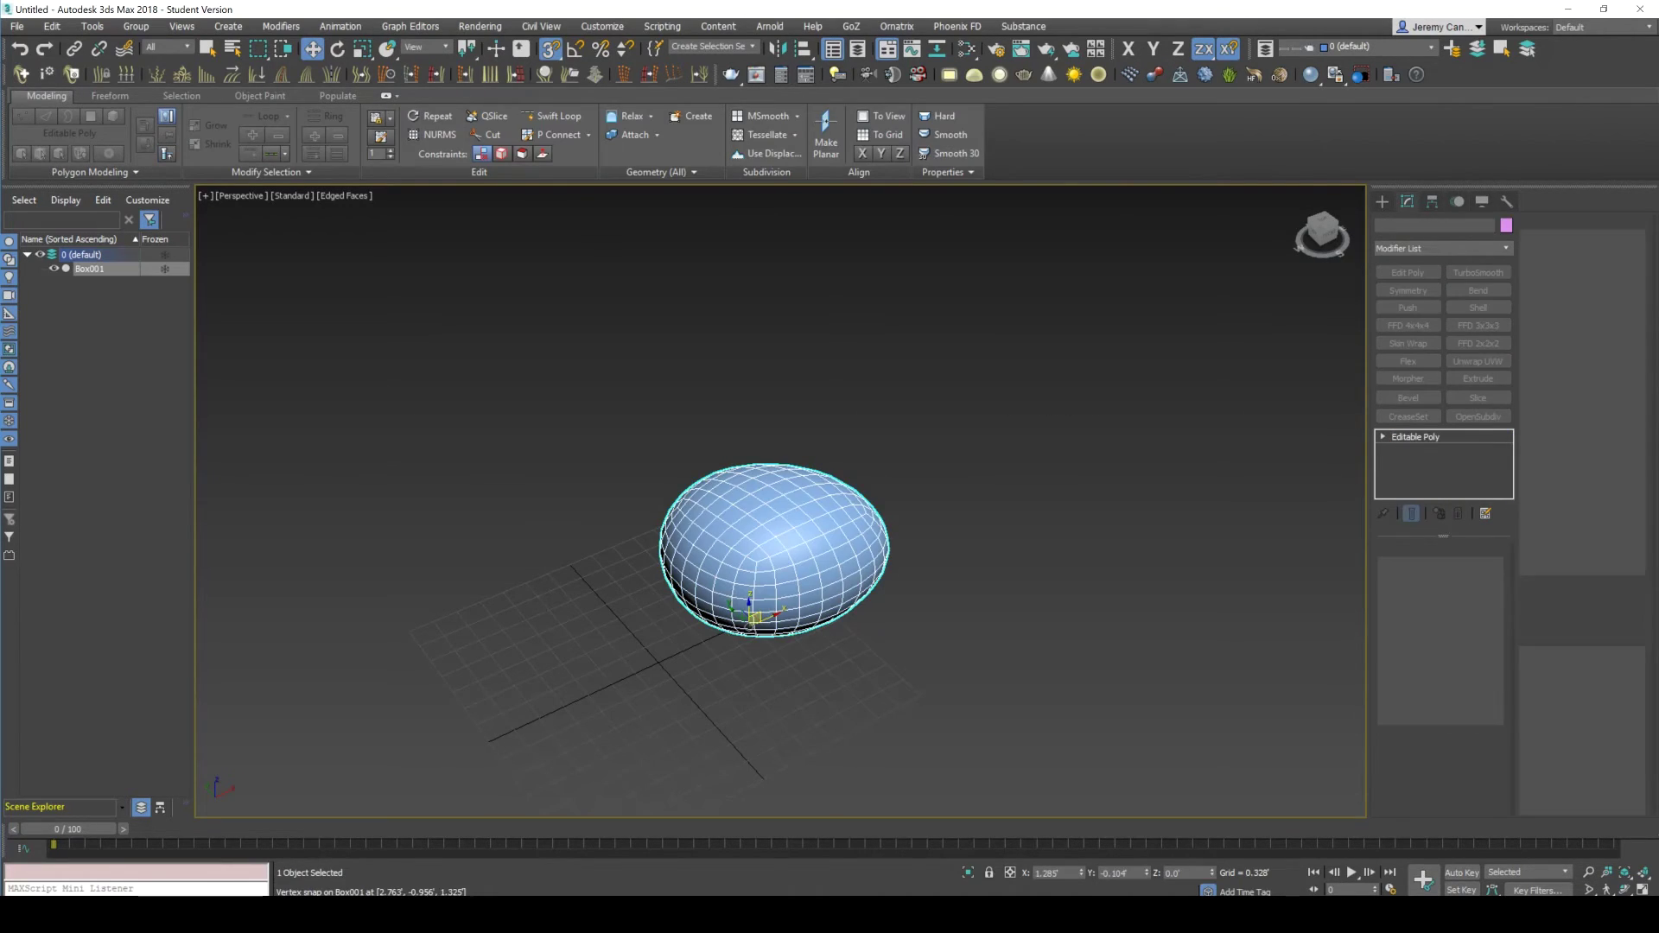
{"action": "key", "text": "1"}
{"action": "key", "text": "1"}
{"action": "left_click", "coordinate": [984, 499]}
{"action": "scroll", "coordinate": [858, 541], "scroll_direction": "up", "scroll_amount": 6}
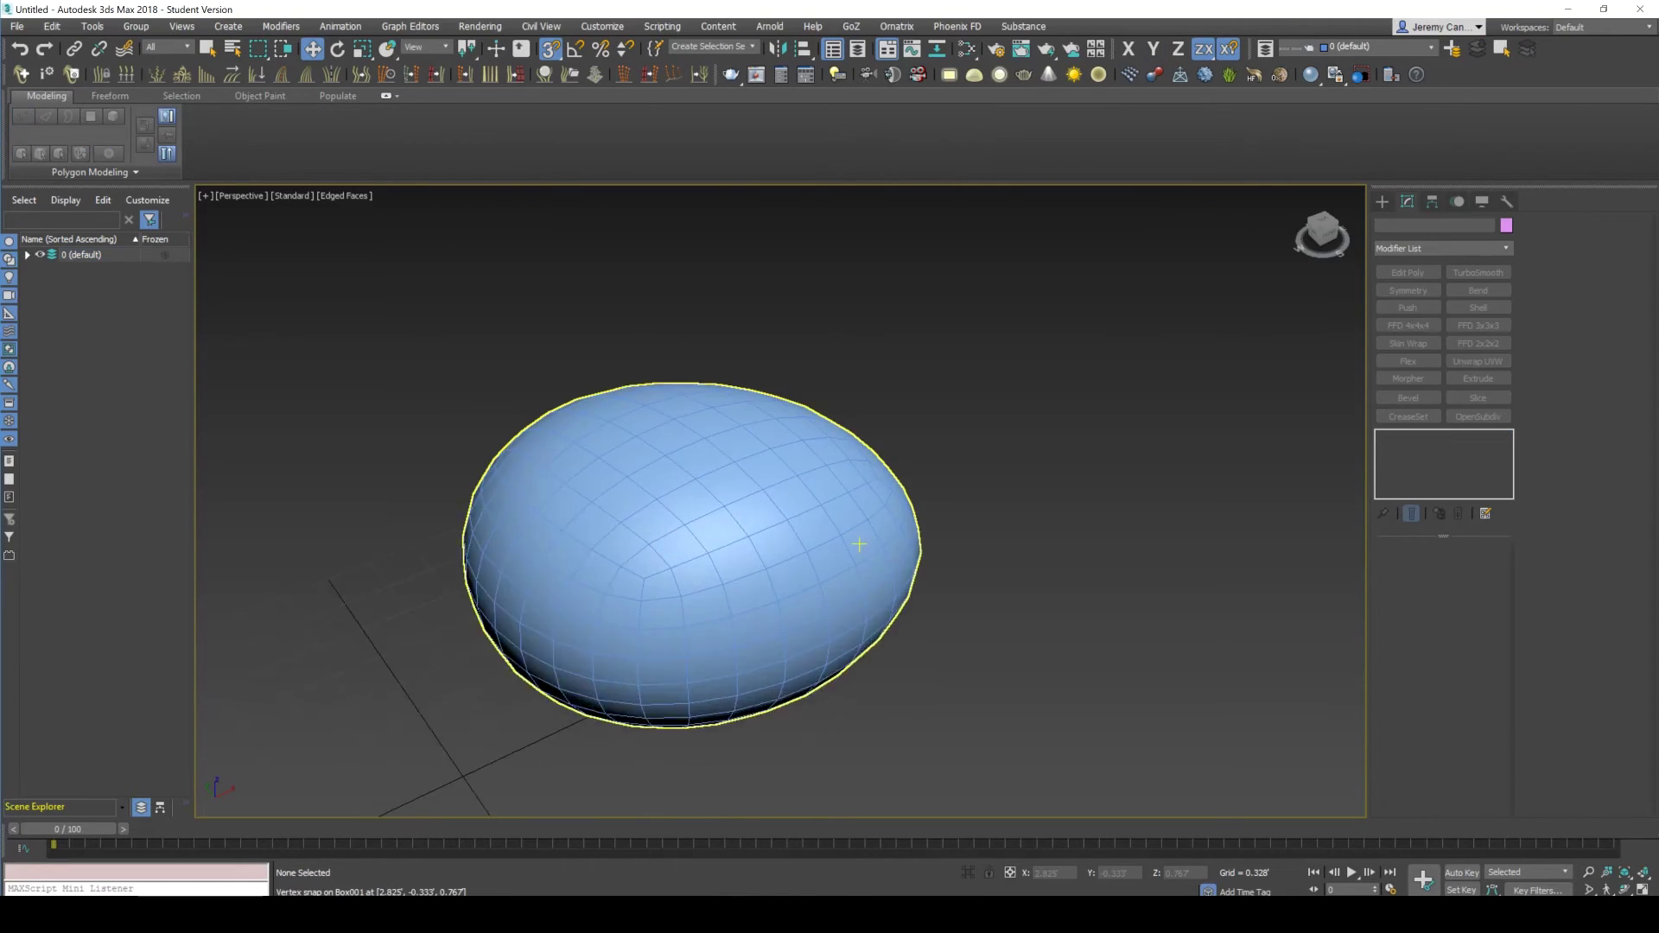
{"action": "scroll", "coordinate": [859, 542], "scroll_direction": "down", "scroll_amount": 2}
{"action": "left_click", "coordinate": [821, 518]}
{"action": "scroll", "coordinate": [893, 540], "scroll_direction": "down", "scroll_amount": 2}
{"action": "middle_click_drag", "start_coordinate": [894, 540], "coordinate": [850, 579], "text": "alt"}
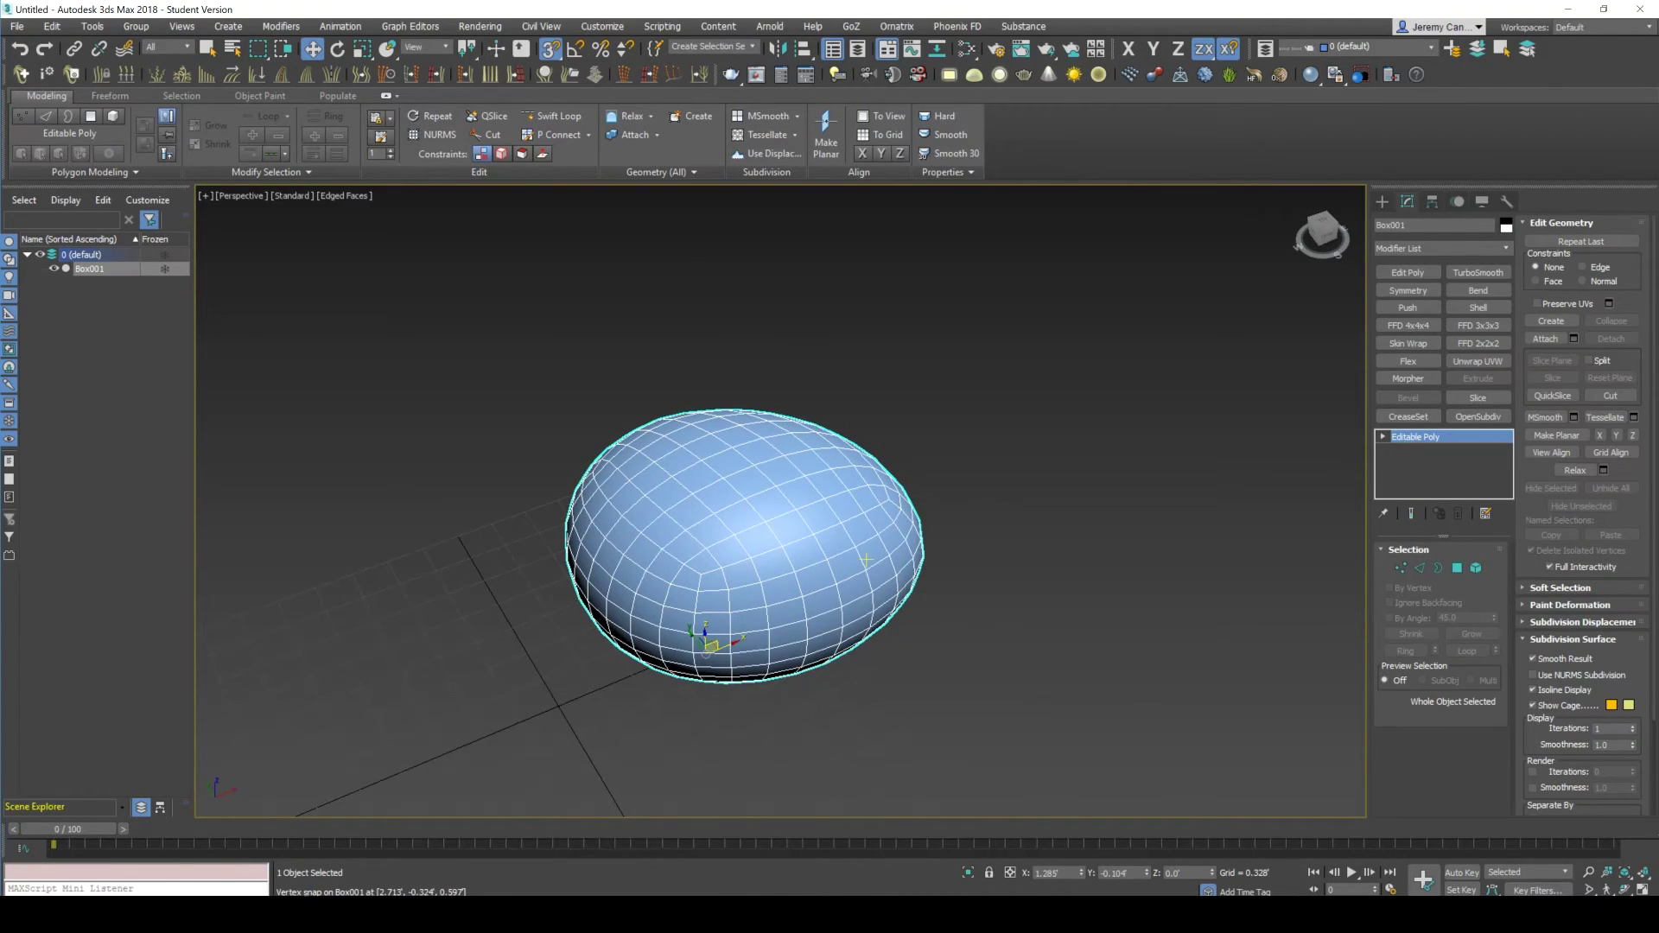
{"action": "key", "text": "alt+Tab"}
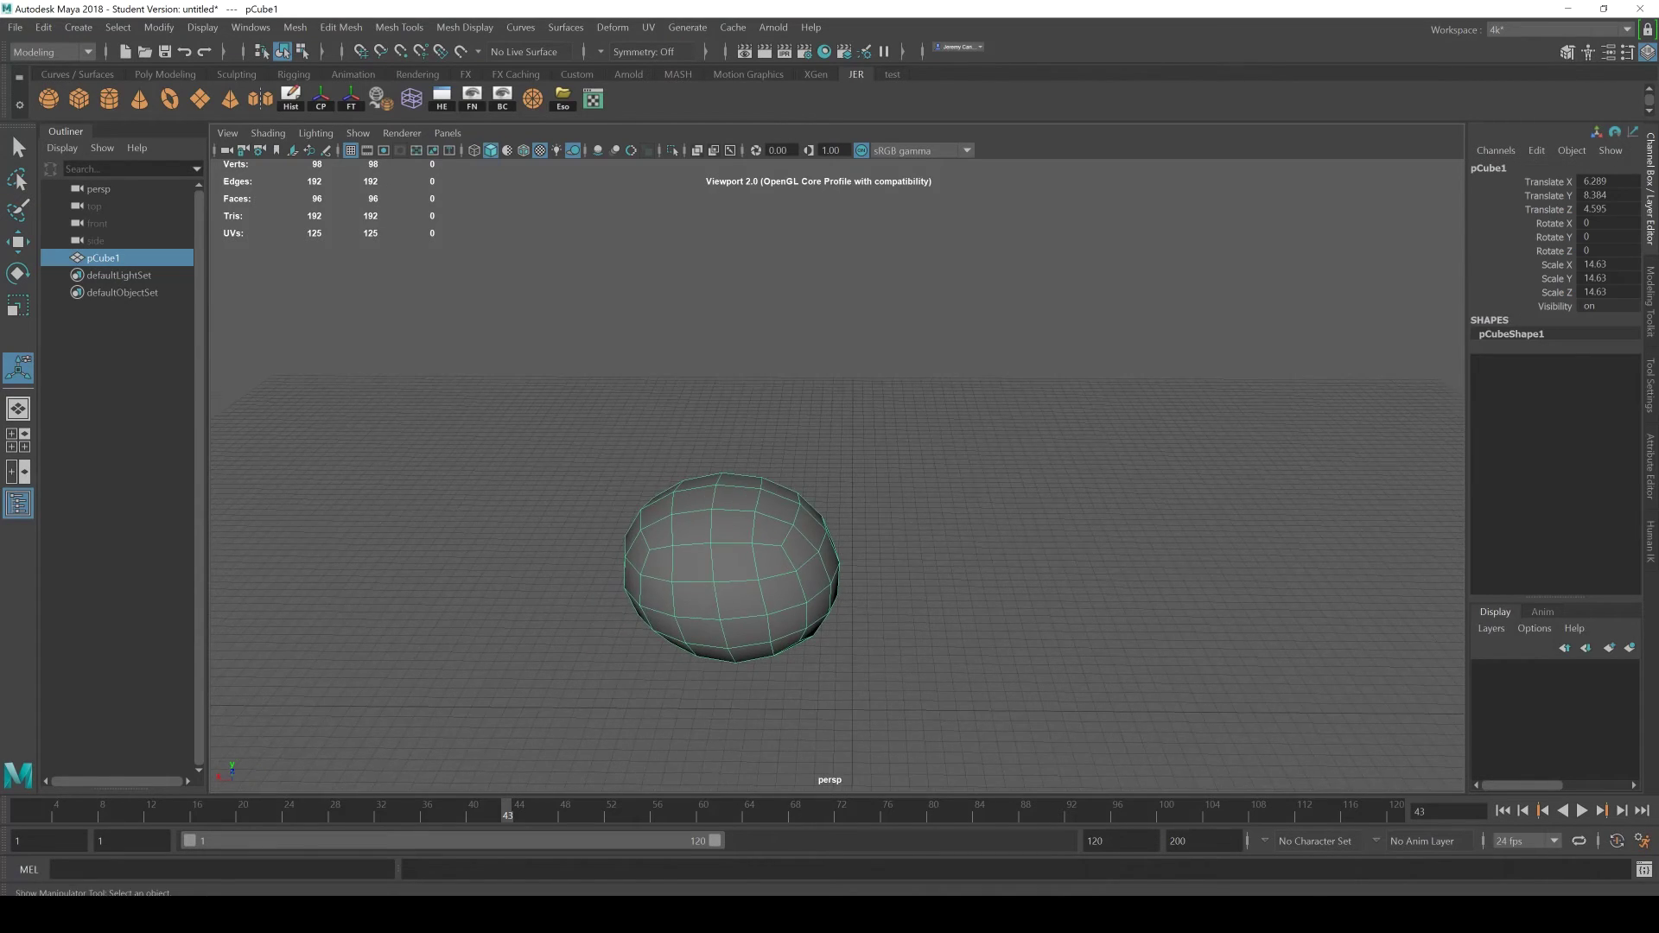
{"action": "left_click_drag", "start_coordinate": [743, 570], "coordinate": [769, 560], "text": "alt"}
{"action": "left_click", "coordinate": [158, 27]}
{"action": "key", "text": "Escape"}
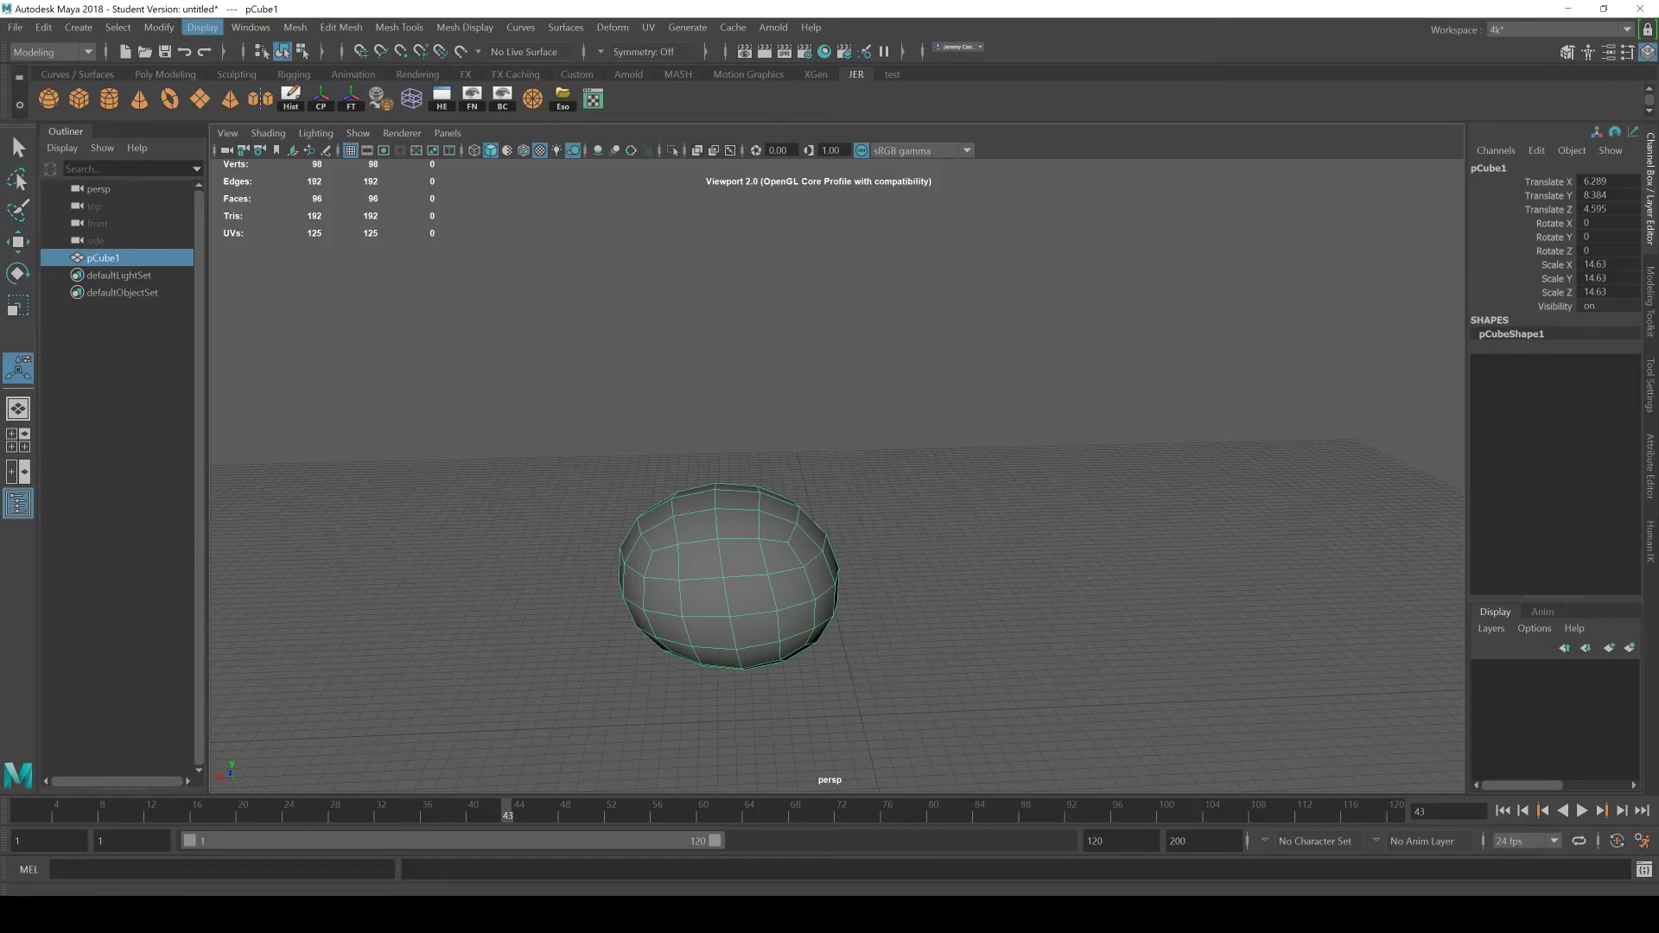
{"action": "left_click", "coordinate": [118, 27]}
{"action": "mouse_move", "coordinate": [77, 27]}
{"action": "key", "text": "Escape"}
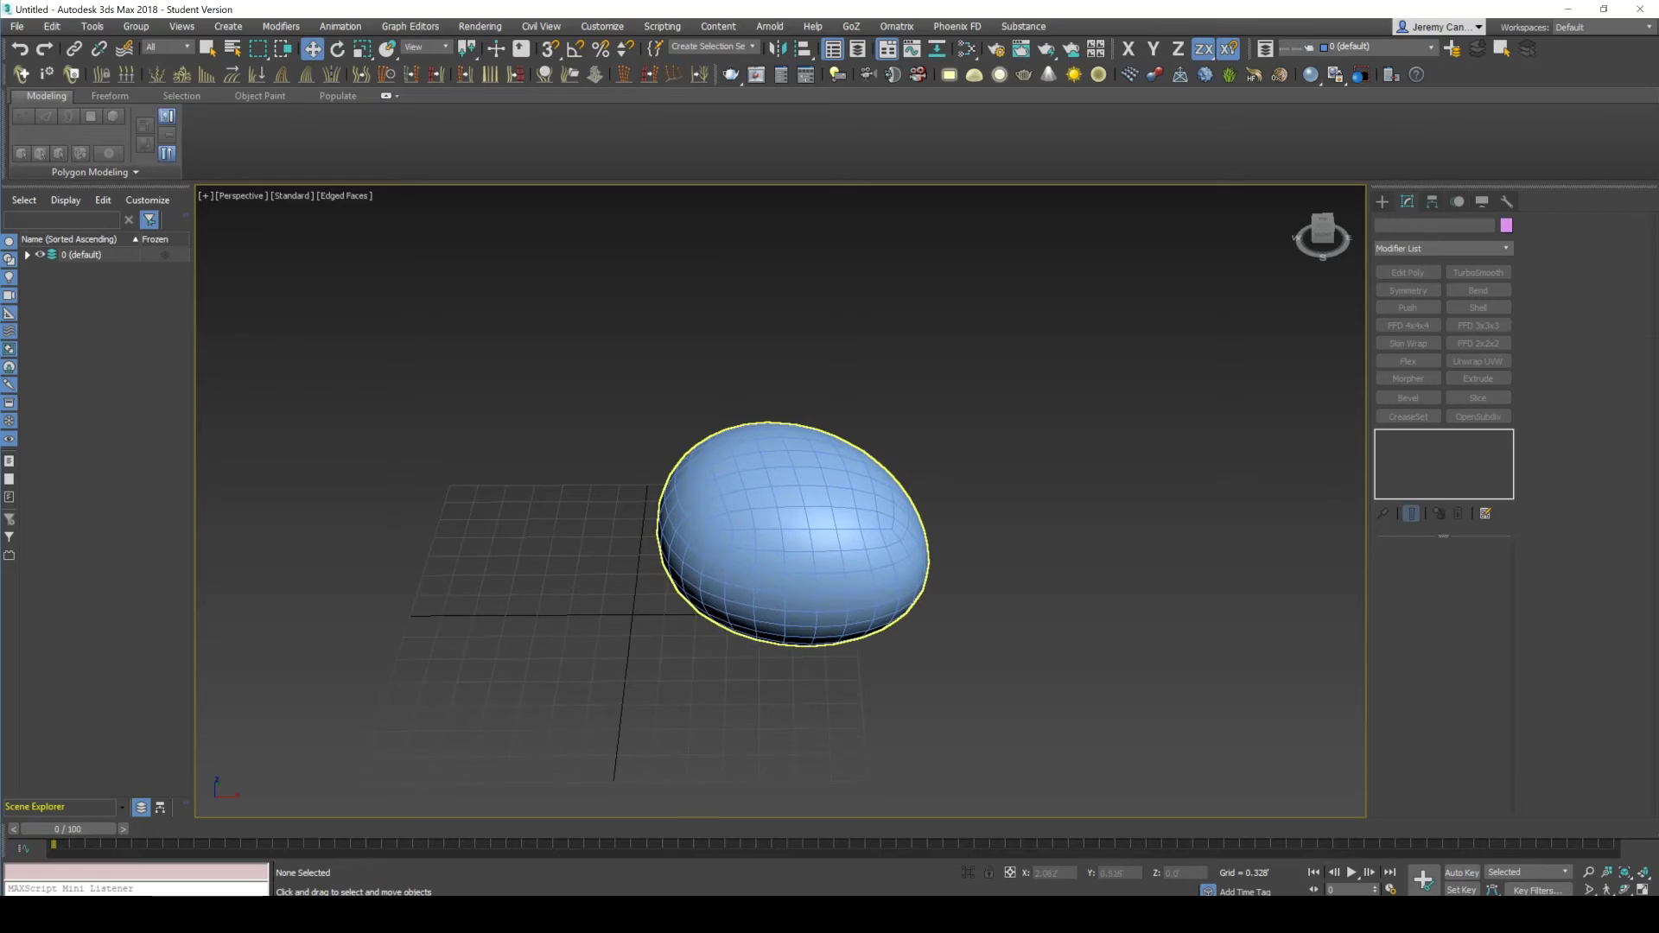
Step: In 3ds Max, move Box001 away from the origin and reset its position coordinates to 0
{"action": "left_click_drag", "start_coordinate": [765, 613], "coordinate": [436, 607]}
{"action": "middle_click_drag", "start_coordinate": [436, 607], "coordinate": [636, 596], "text": "alt"}
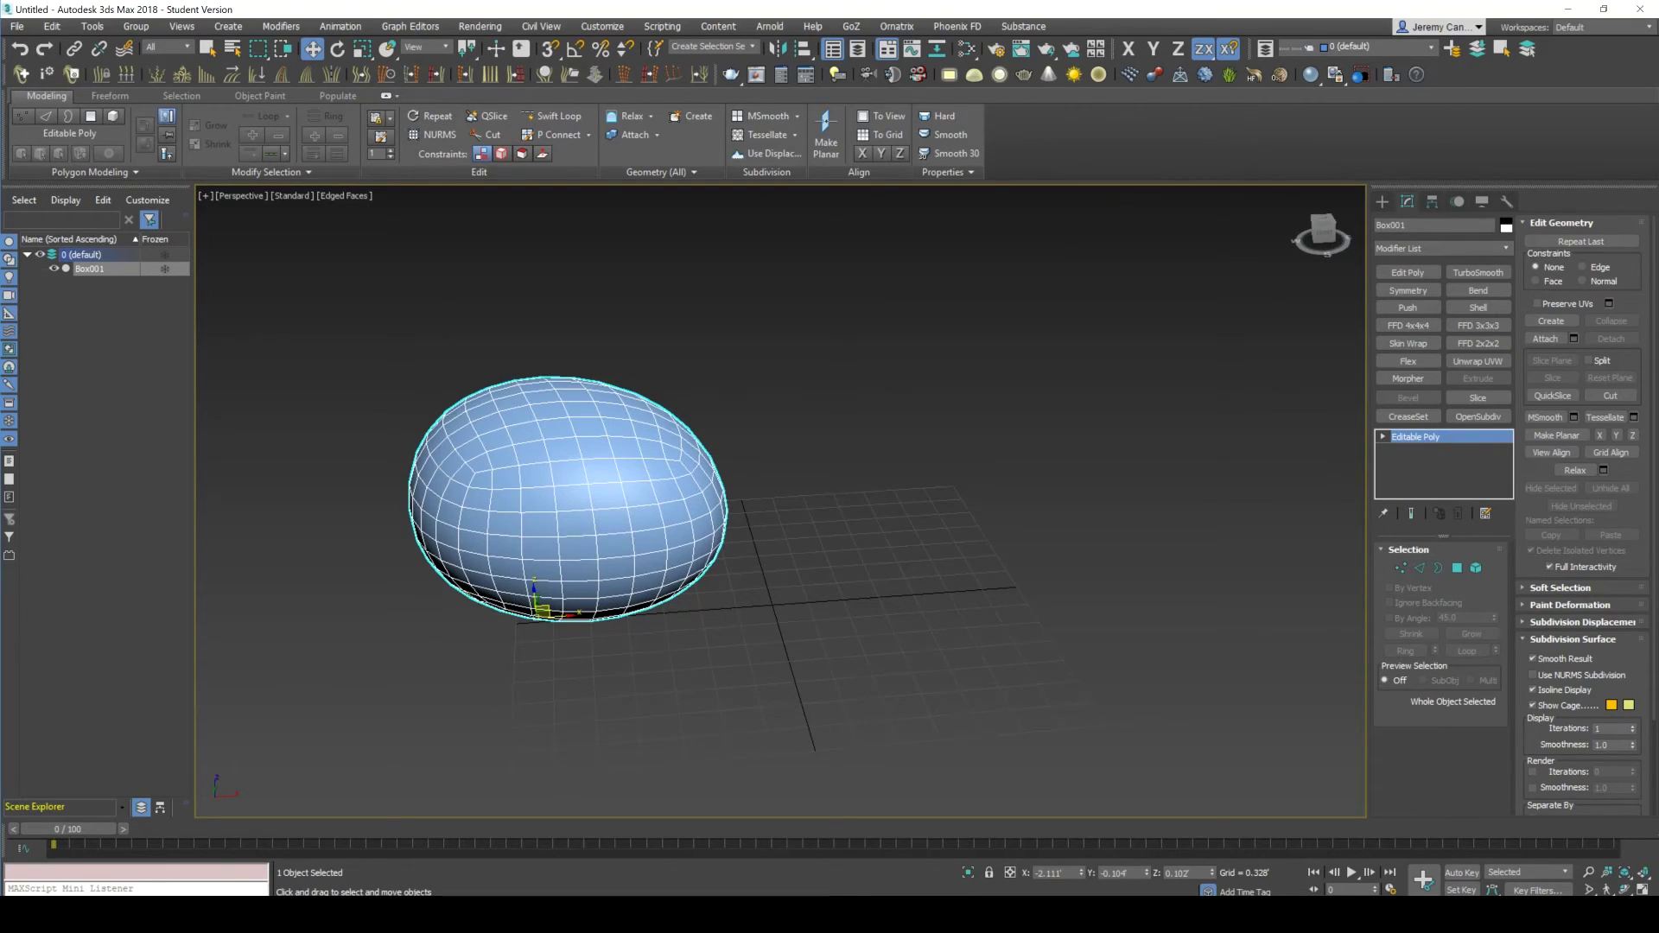
{"action": "left_click_drag", "start_coordinate": [1081, 875], "coordinate": [1081, 814]}
{"action": "right_click", "coordinate": [1146, 873]}
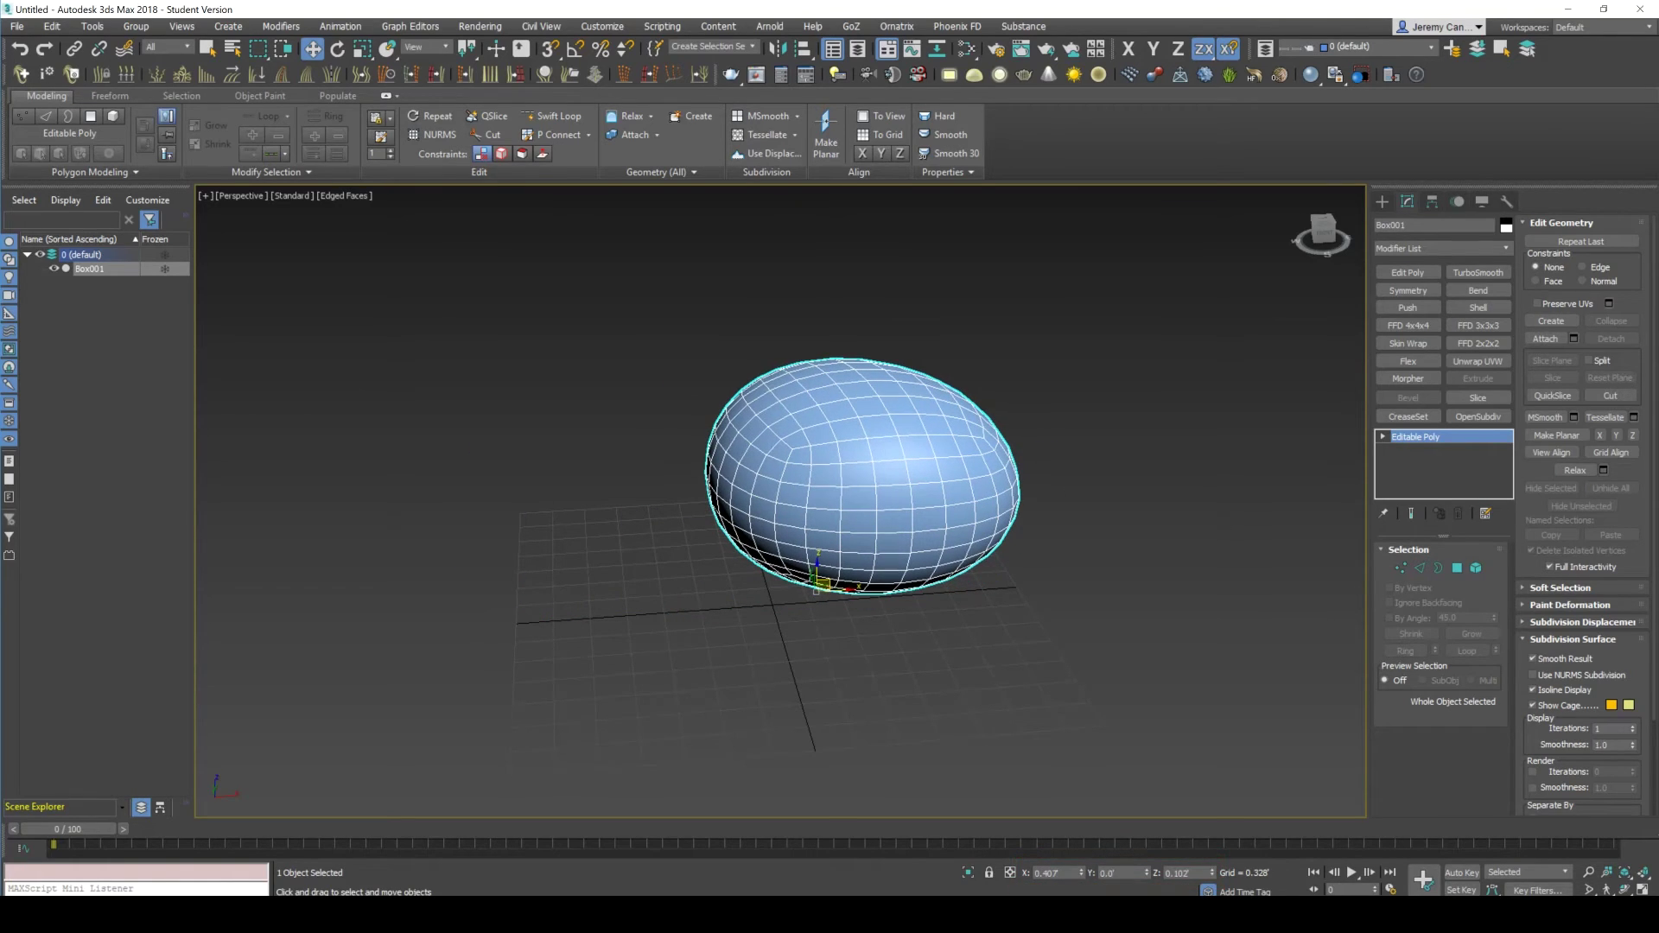
{"action": "right_click", "coordinate": [1080, 873]}
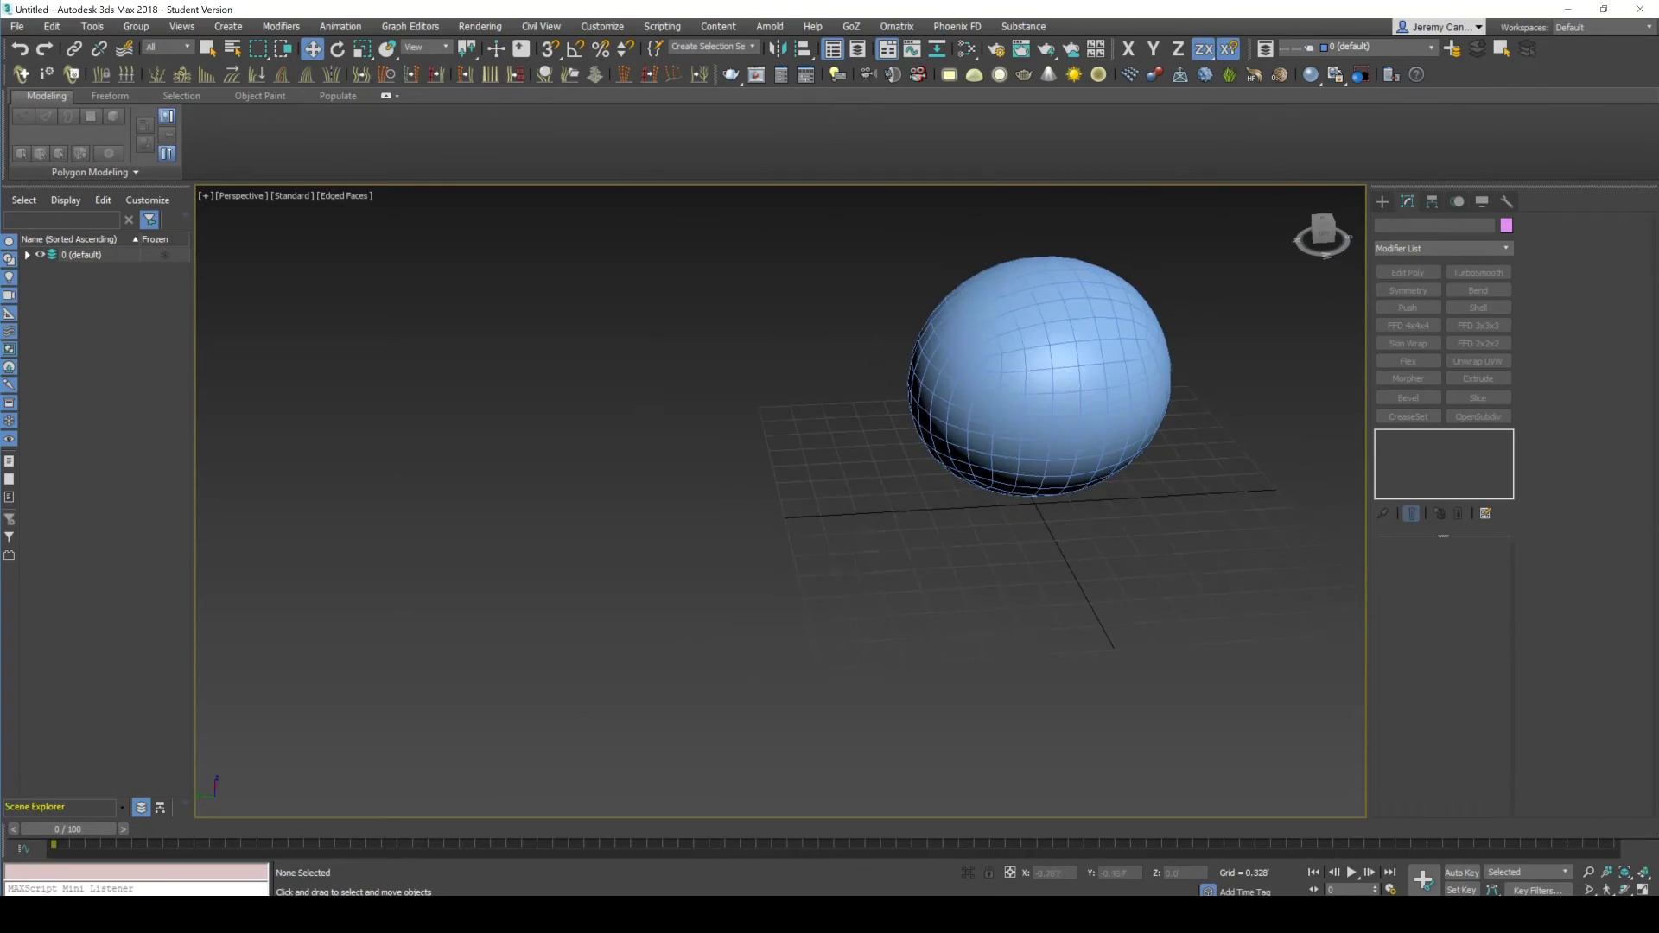
{"action": "middle_click_drag", "start_coordinate": [1167, 540], "coordinate": [724, 655], "text": "alt"}
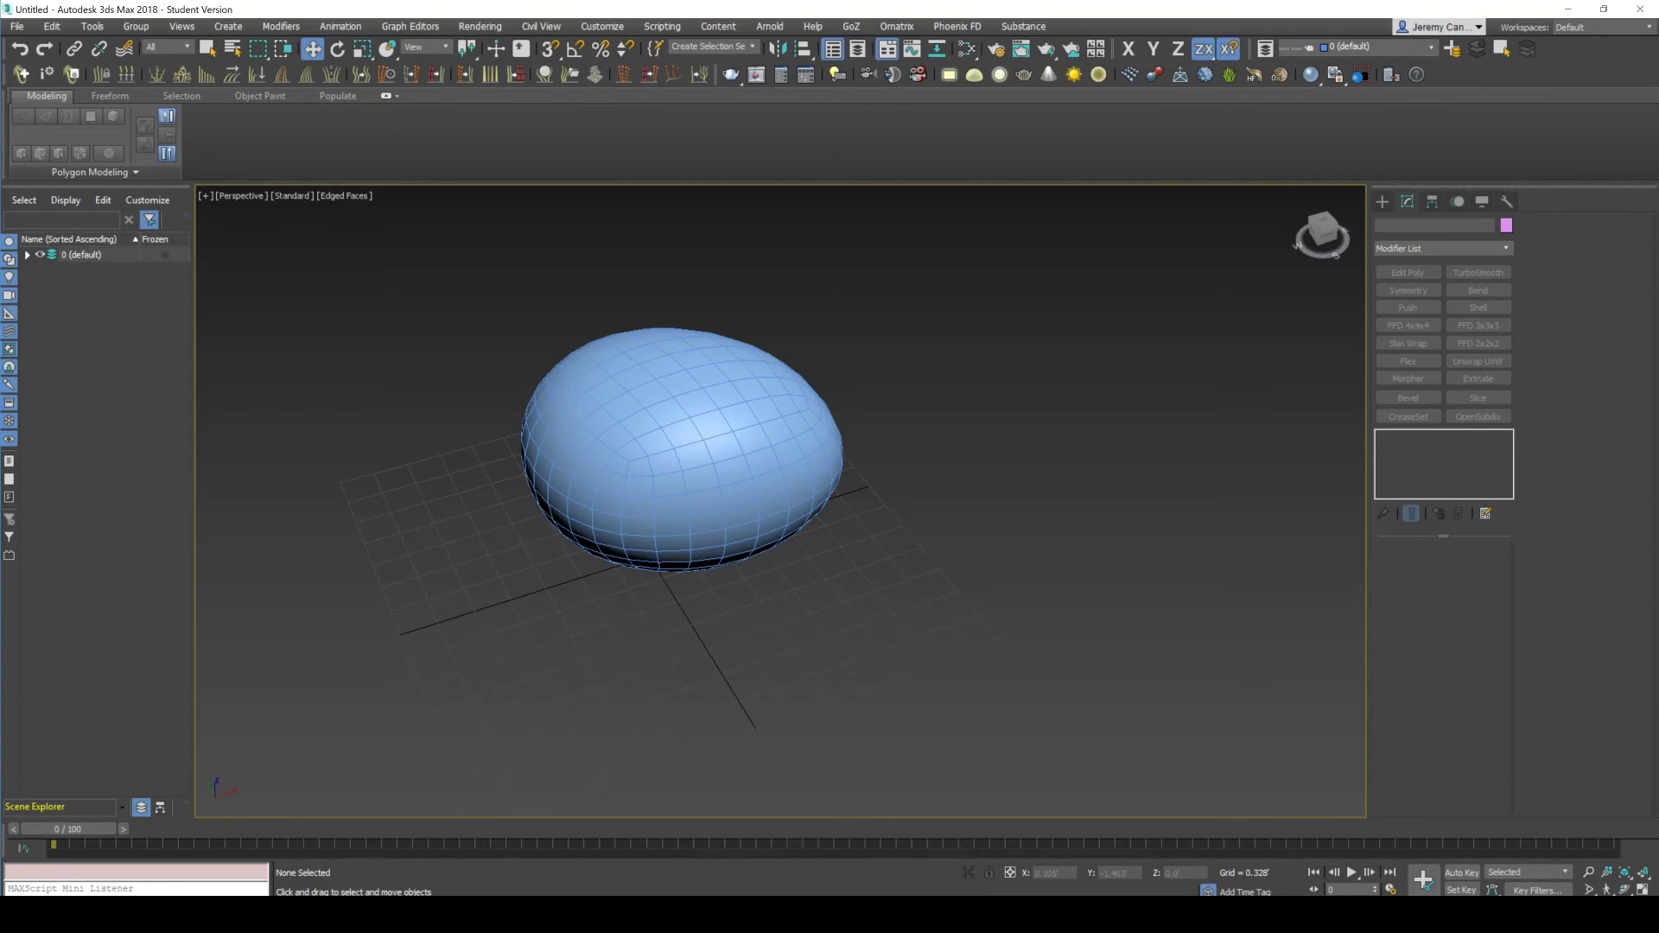
{"action": "middle_click_drag", "start_coordinate": [657, 510], "coordinate": [674, 540], "text": "alt"}
Step: Select Box001, add an Edit Poly modifier on top of its stack, and switch back to Maya
{"action": "left_click", "coordinate": [777, 553]}
{"action": "left_click", "coordinate": [1408, 273]}
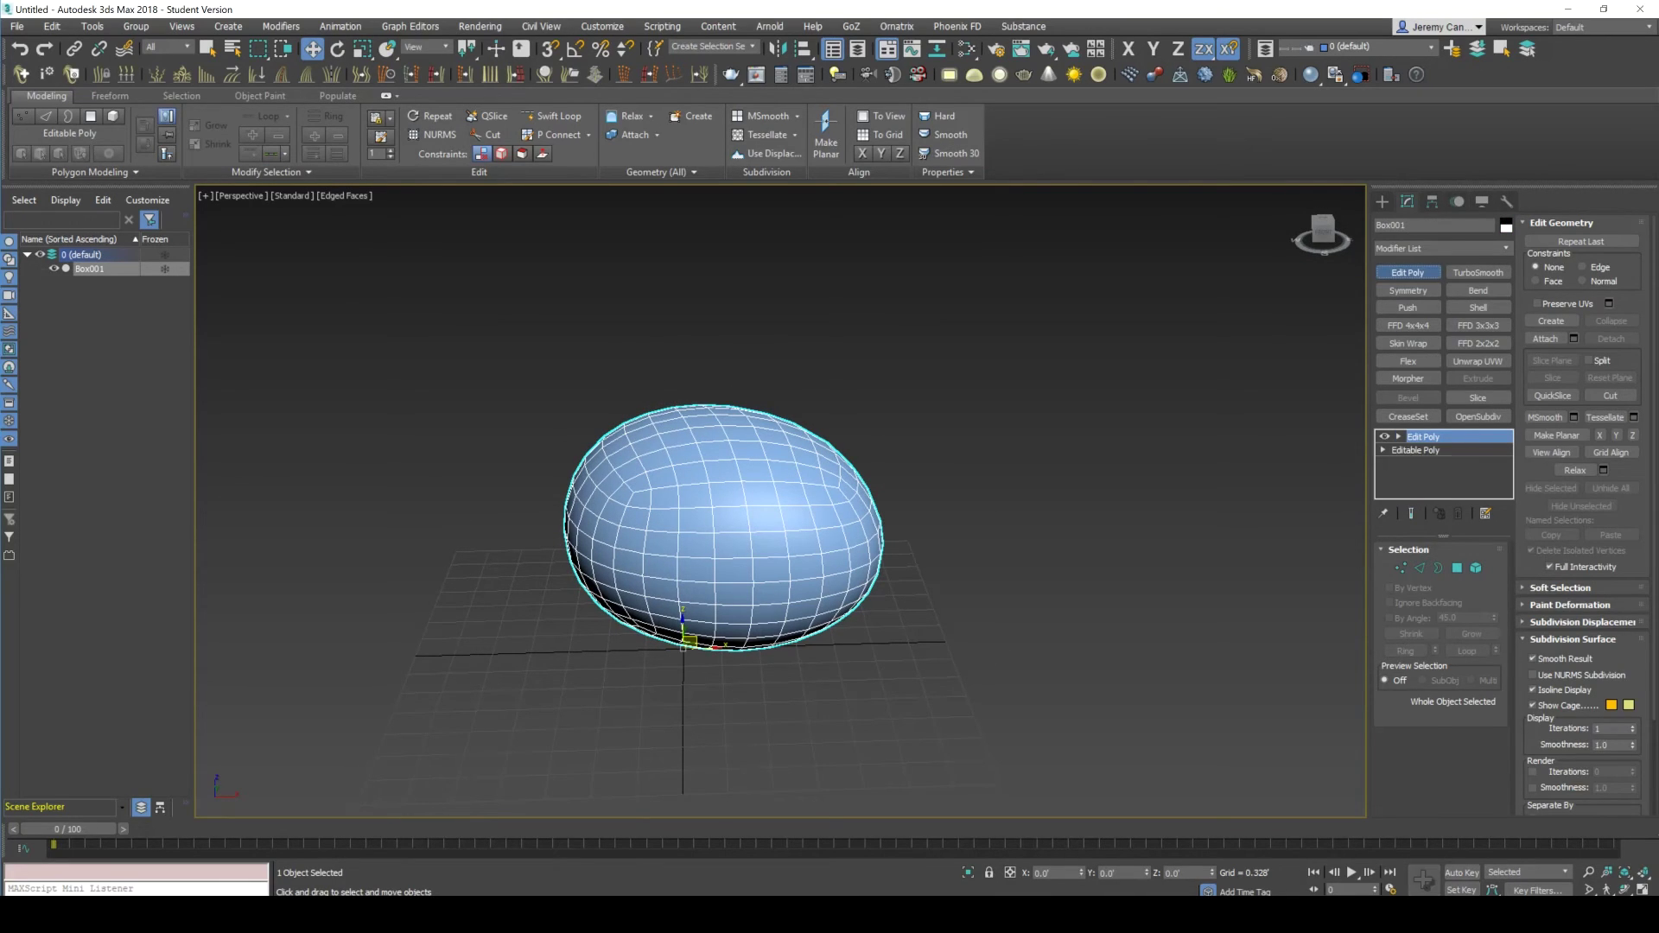
{"action": "right_click", "coordinate": [970, 442]}
{"action": "key", "text": "alt+Tab"}
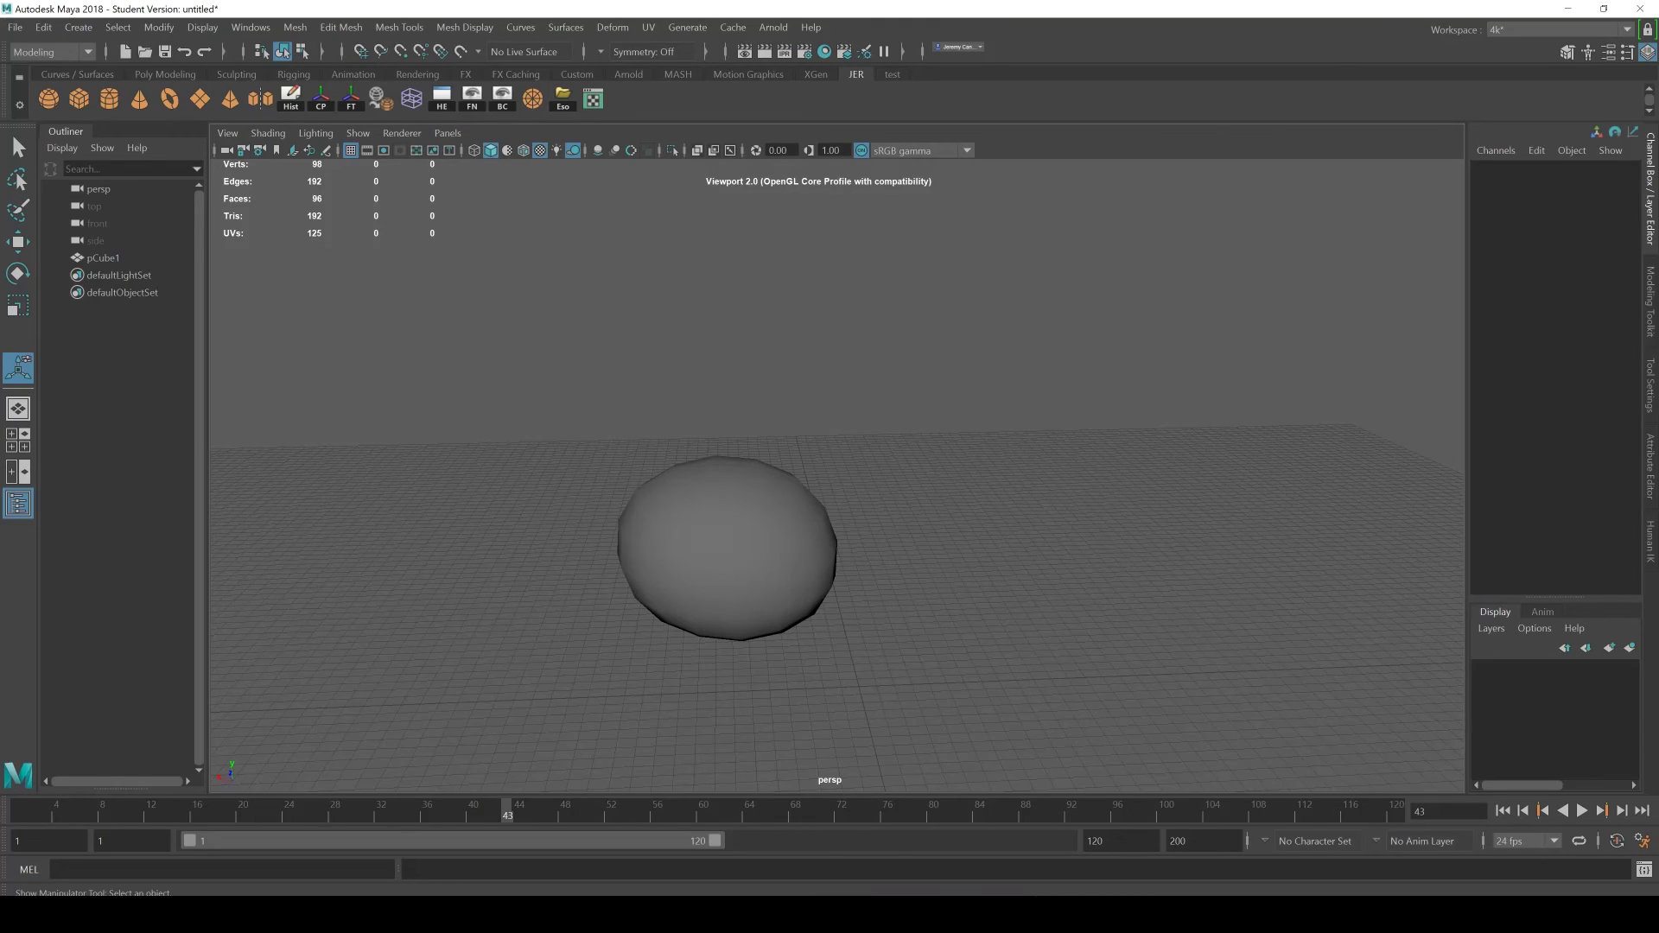
Step: Set pCube1's Translate X to 5 and Translate Y to 17 by scrubbing the channel values
{"action": "left_click", "coordinate": [727, 548]}
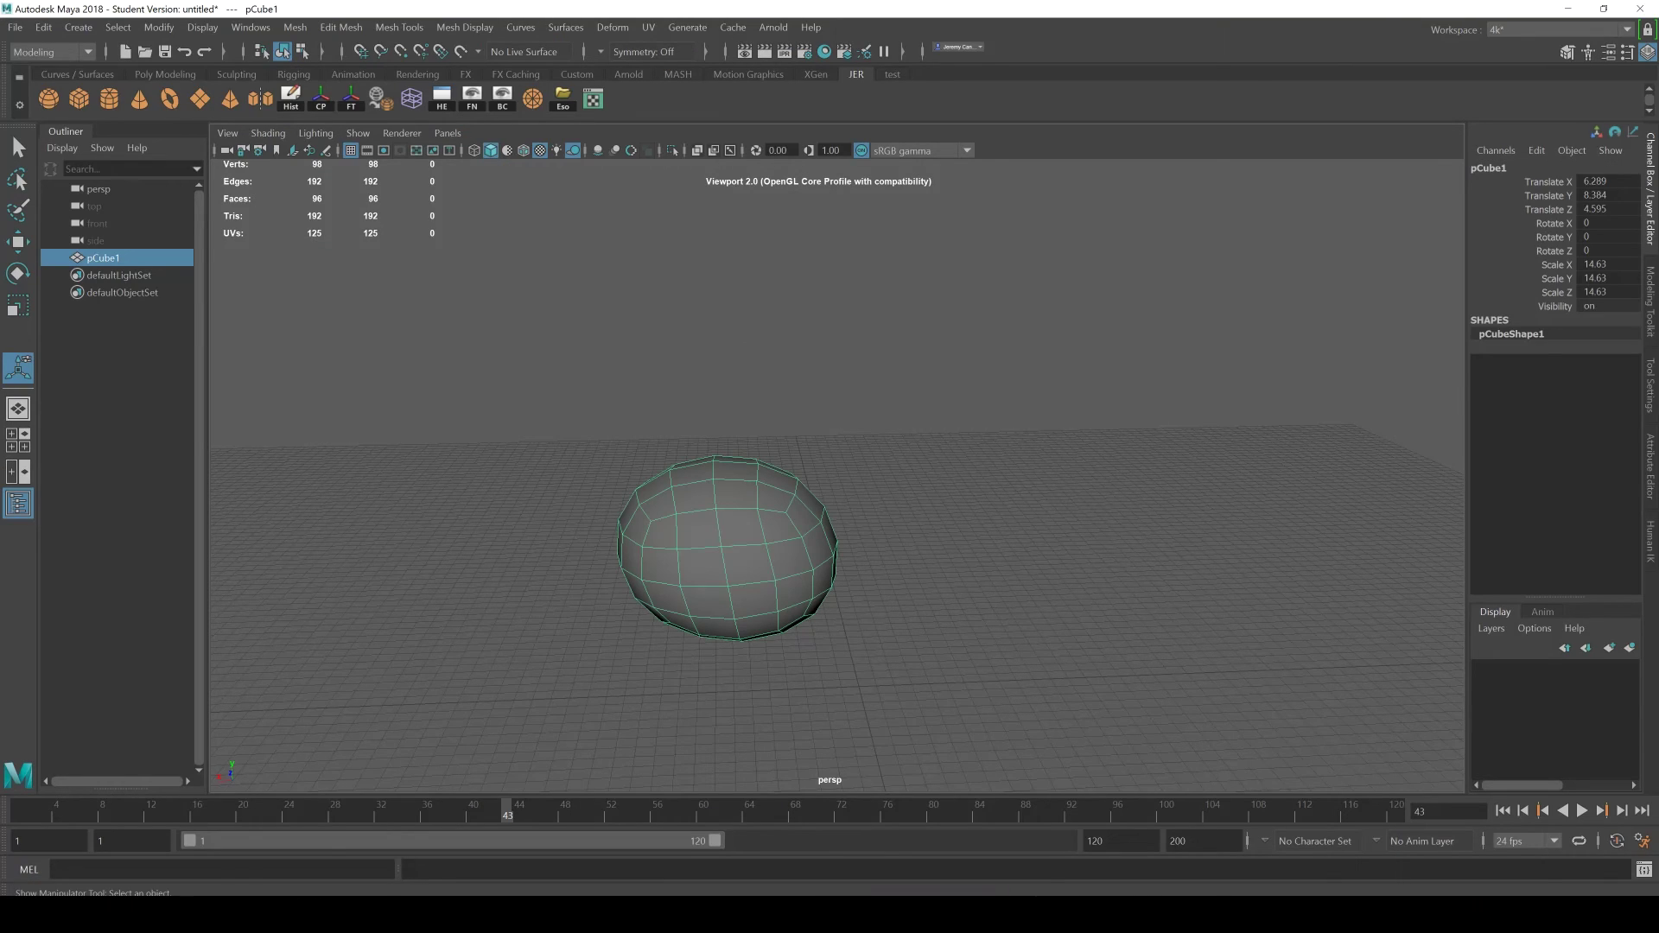
{"action": "left_click", "coordinate": [1607, 181]}
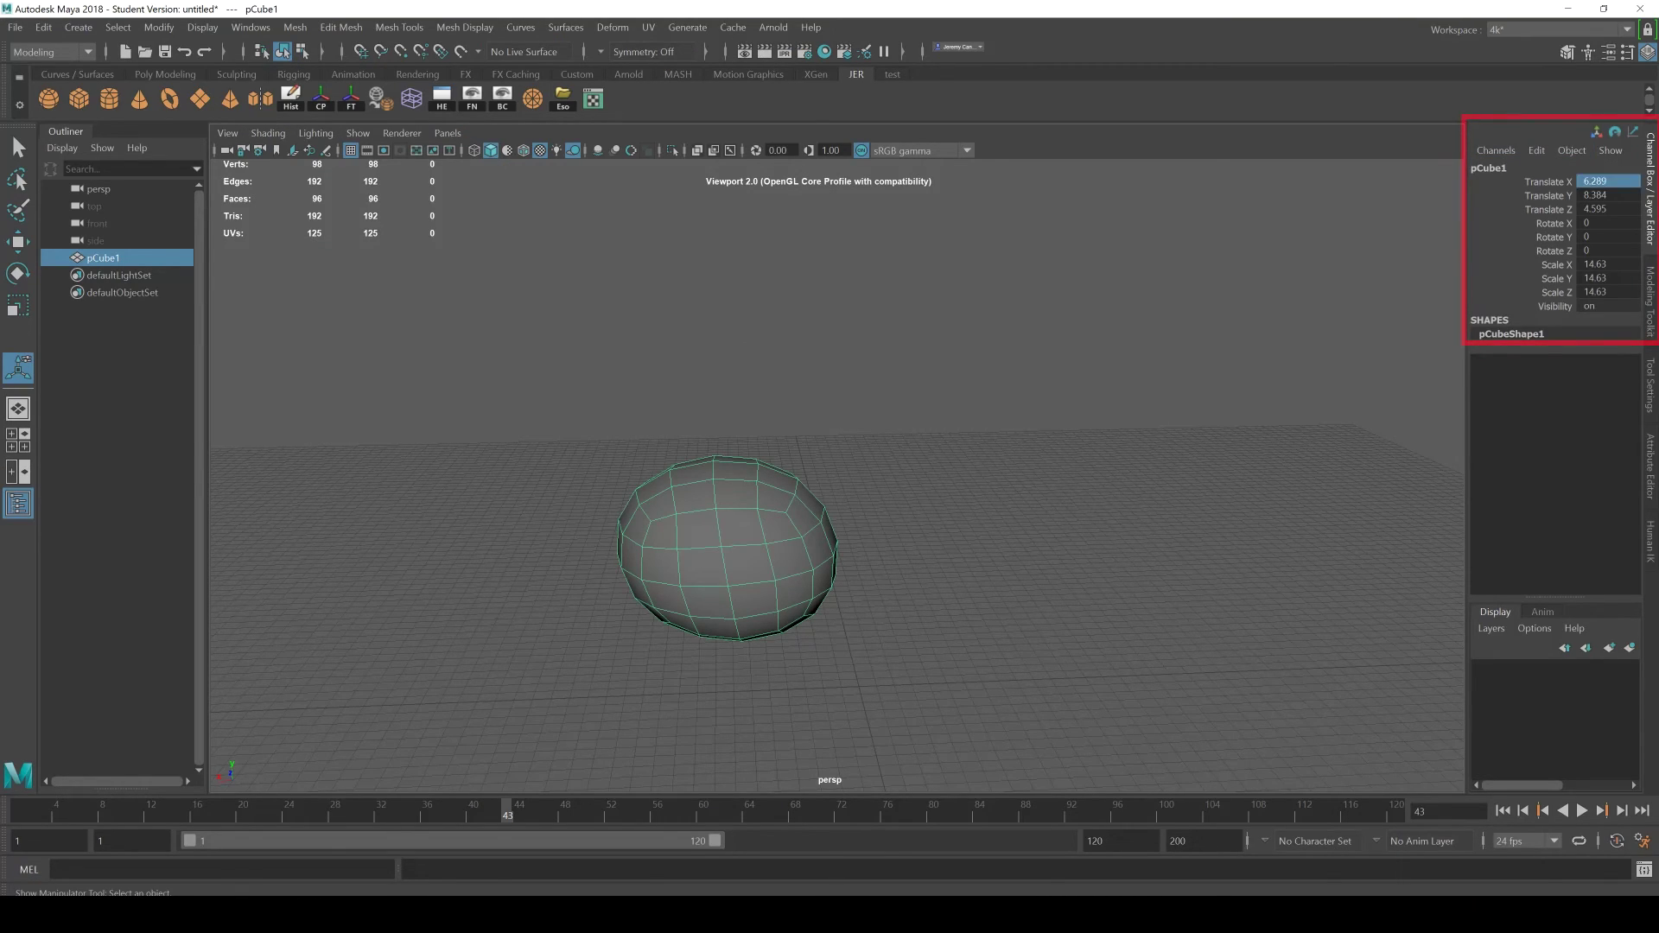
{"action": "middle_click_drag", "start_coordinate": [726, 548], "coordinate": [825, 548]}
{"action": "left_click", "coordinate": [1548, 196]}
Step: Try scrubbing pCube1's Rotate X channel and undo the change
{"action": "left_click", "coordinate": [1553, 223]}
{"action": "middle_click_drag", "start_coordinate": [750, 403], "coordinate": [758, 403]}
{"action": "key", "text": "ctrl+z"}
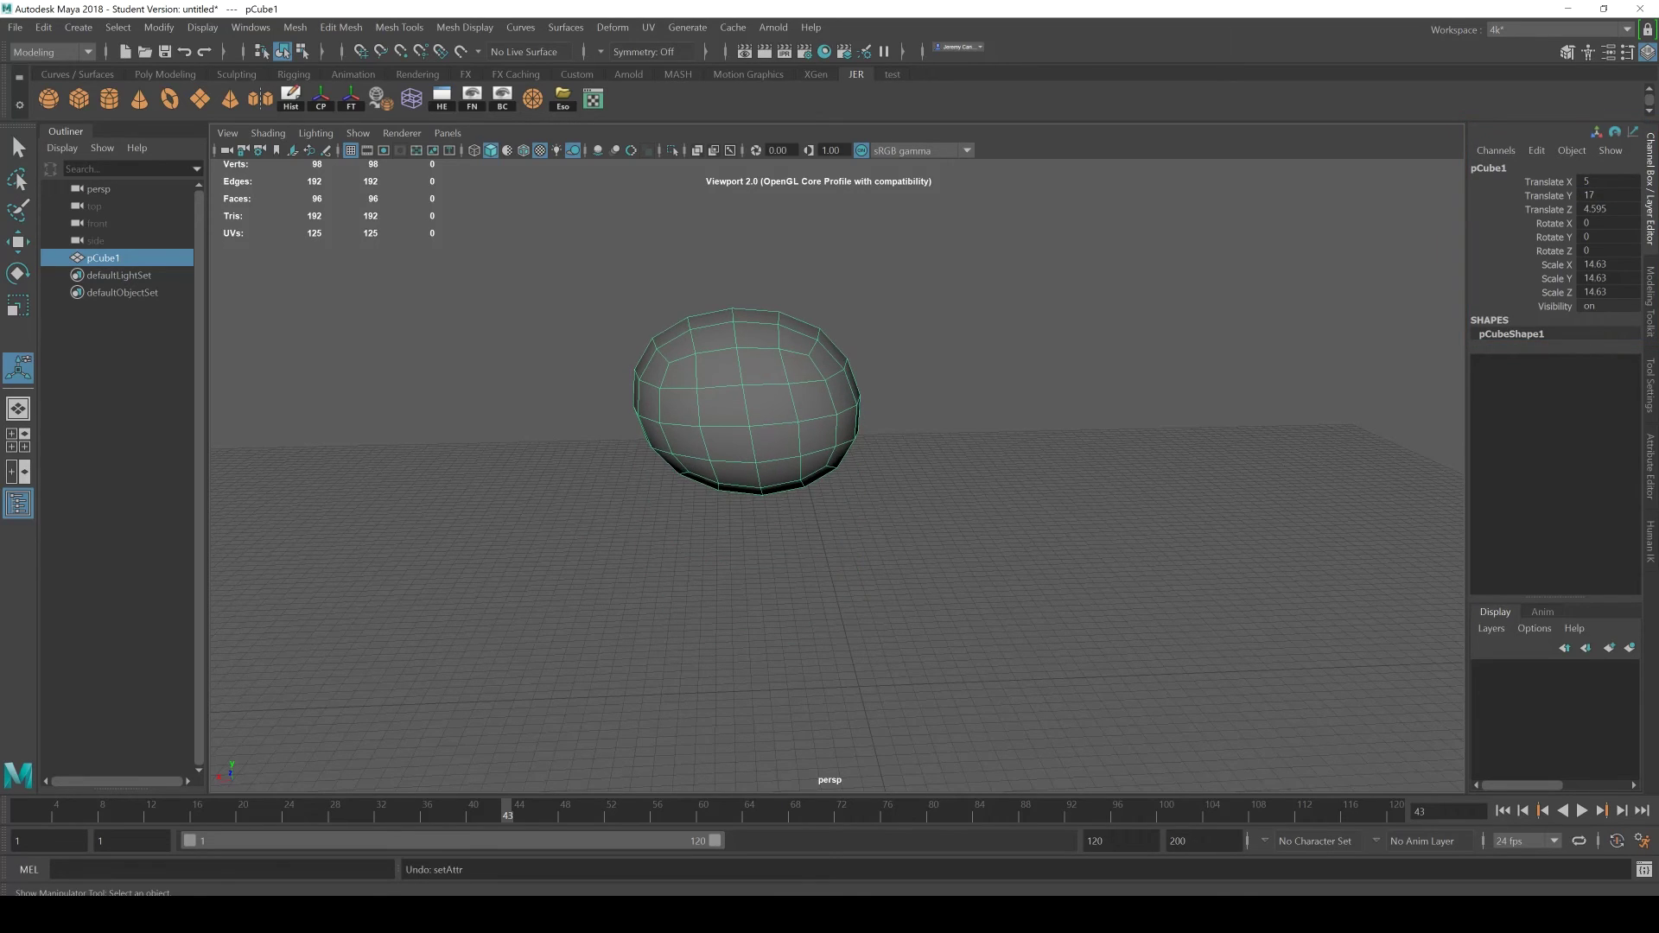
Step: Reselect pCube1, try changing its Visibility attribute, and set it back to on
{"action": "scroll", "coordinate": [747, 402], "scroll_direction": "up", "scroll_amount": 2}
{"action": "left_click", "coordinate": [950, 346]}
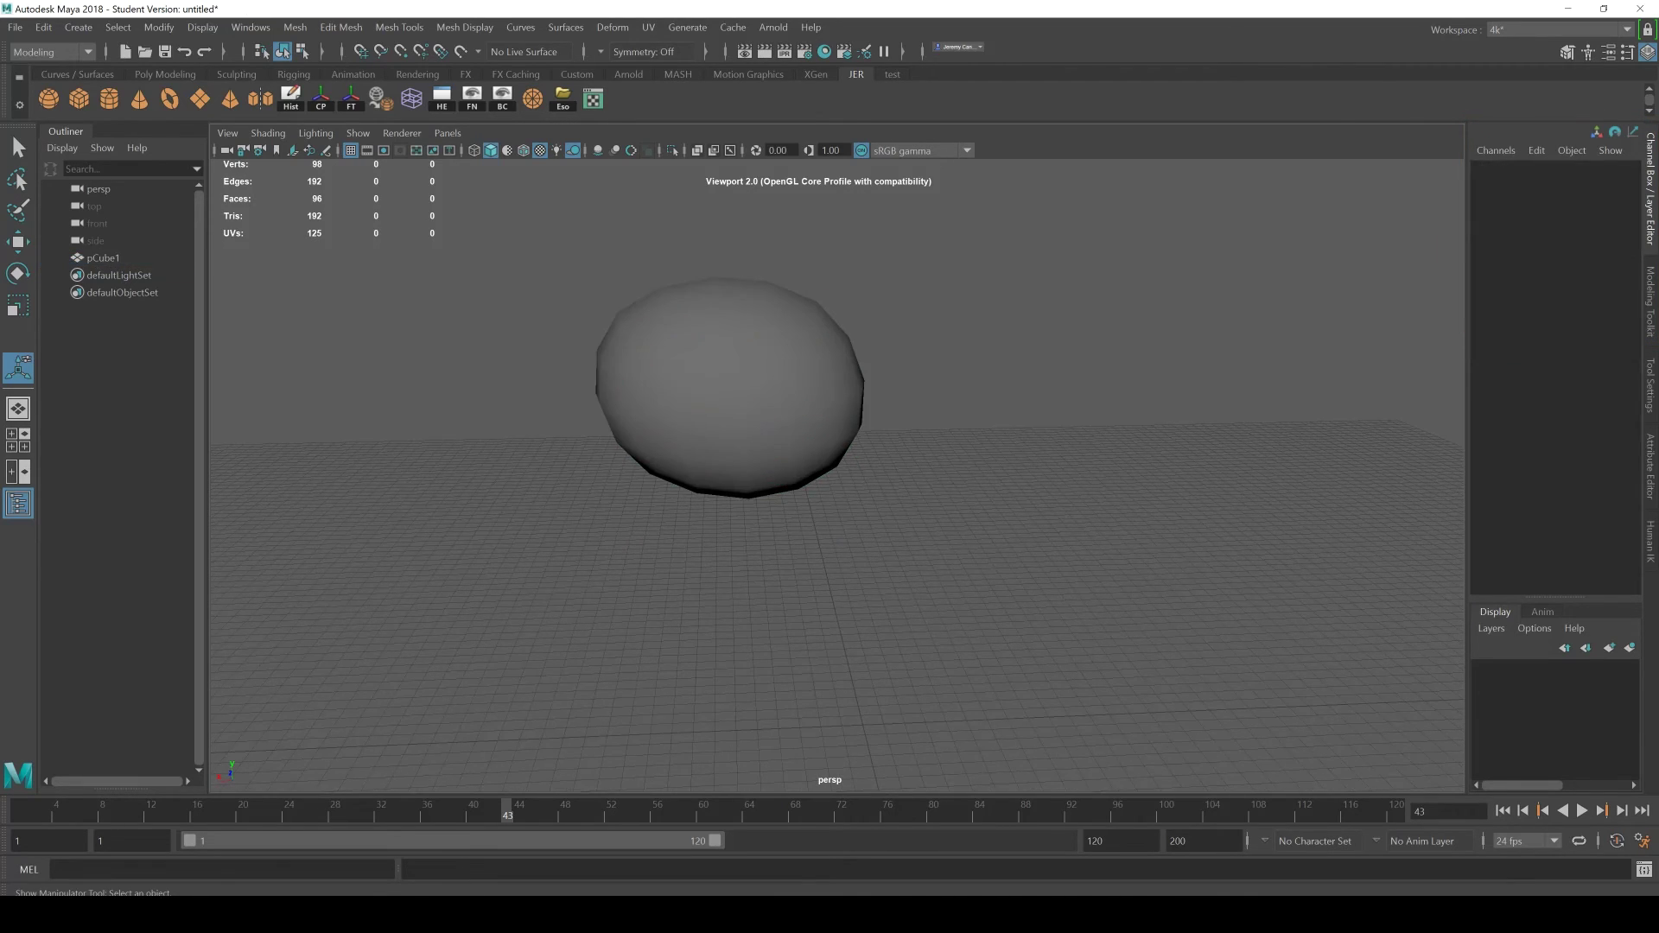
{"action": "left_click", "coordinate": [730, 388]}
{"action": "left_click", "coordinate": [1554, 305]}
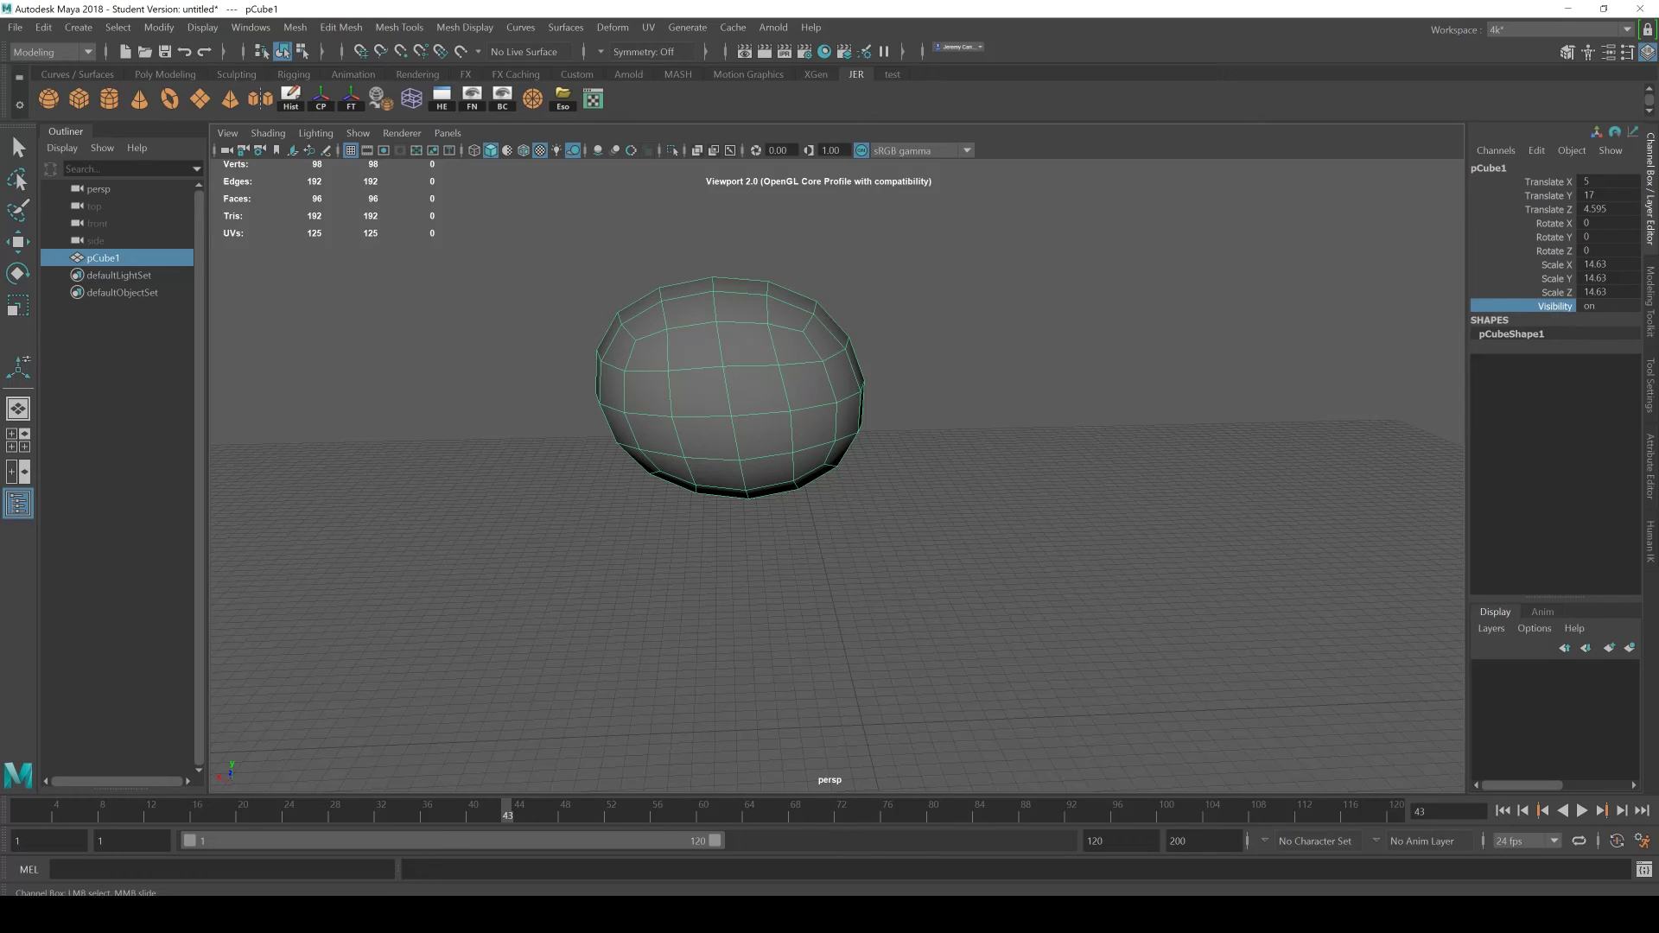
{"action": "left_click", "coordinate": [1606, 306]}
{"action": "key", "text": "Return"}
{"action": "left_click", "coordinate": [1586, 306]}
{"action": "left_click", "coordinate": [1580, 306]}
{"action": "key", "text": "t"}
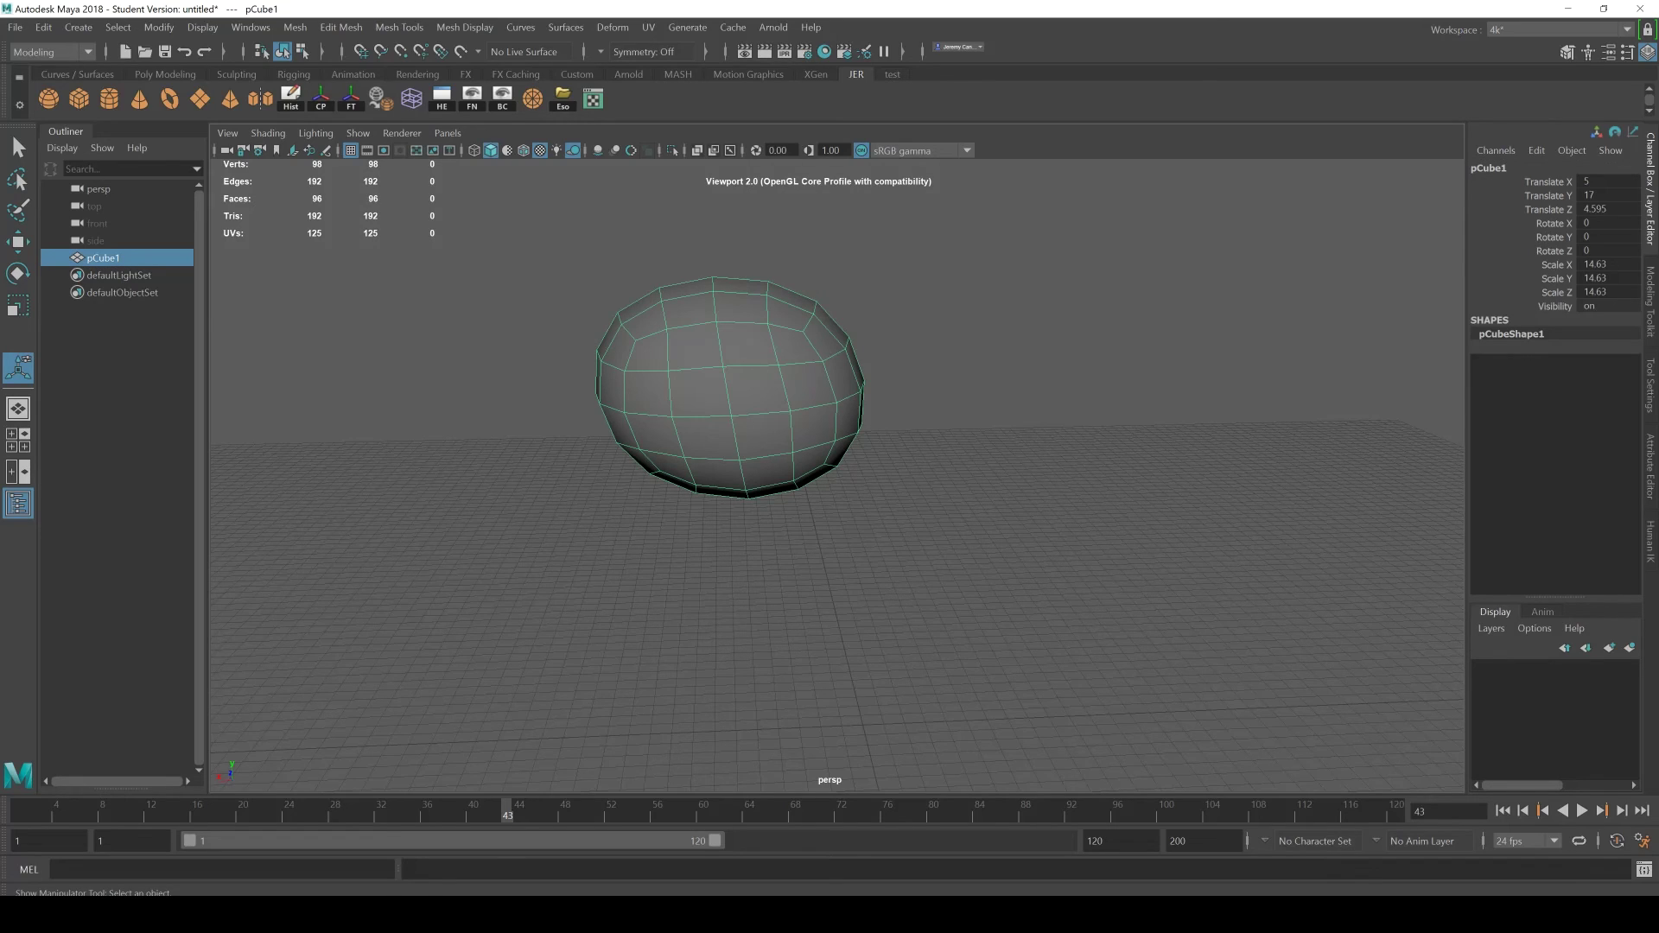
Step: Switch to 3ds Max, hide the Scene Explorer and show it again
{"action": "key", "text": "alt+Tab"}
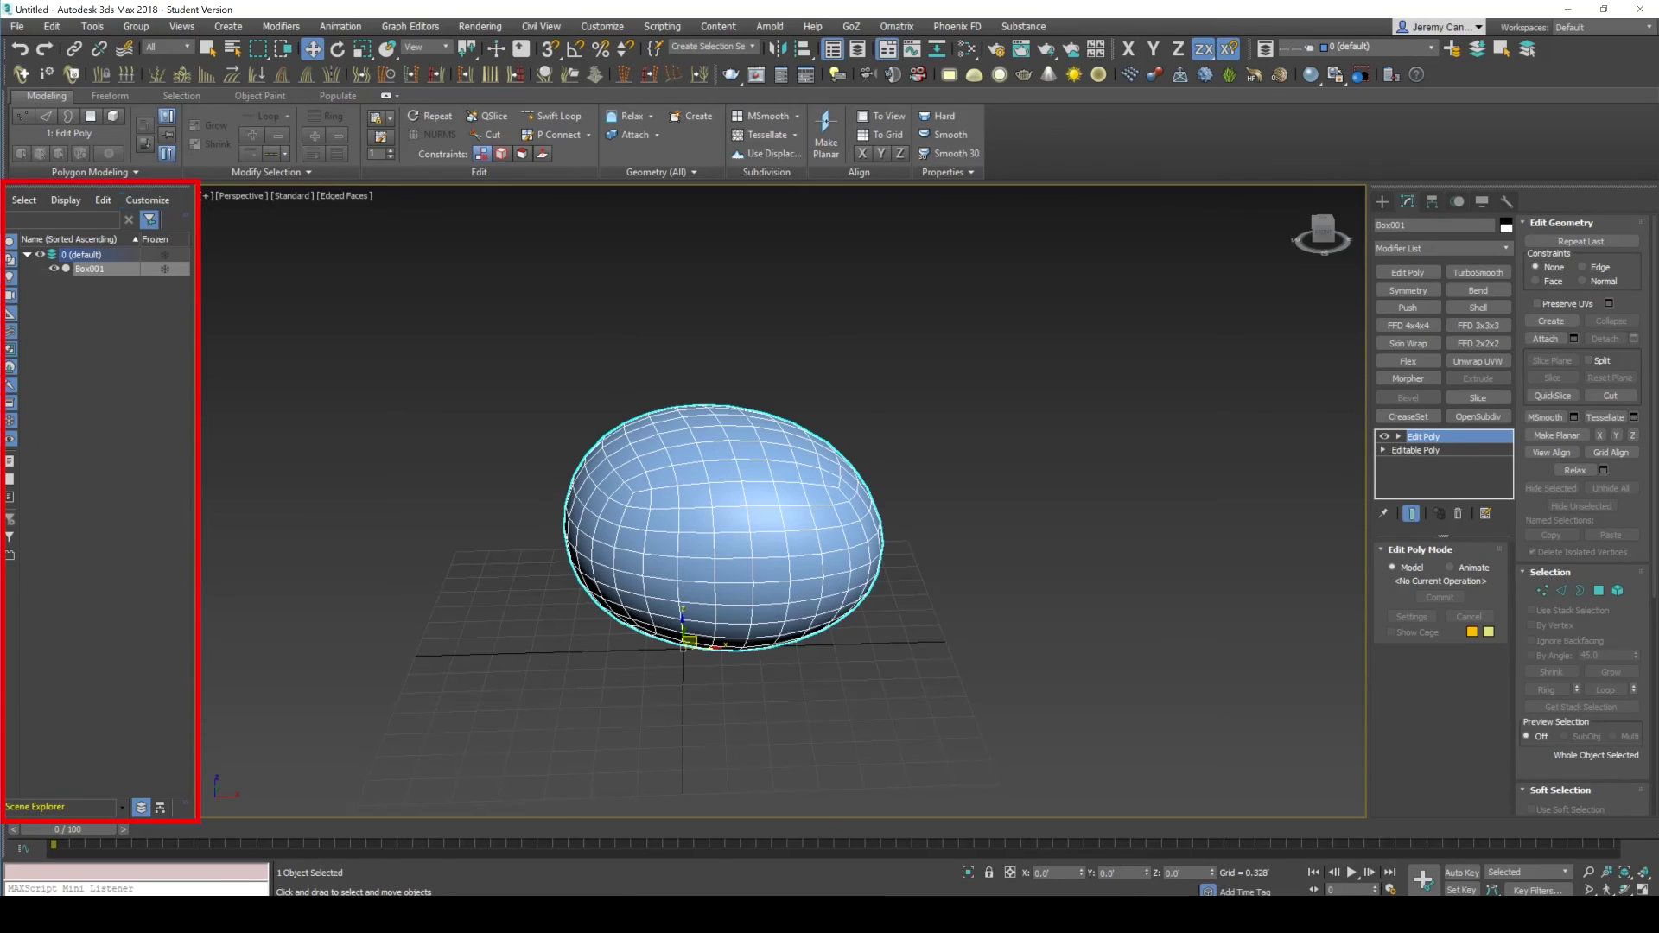
{"action": "left_click", "coordinate": [832, 49]}
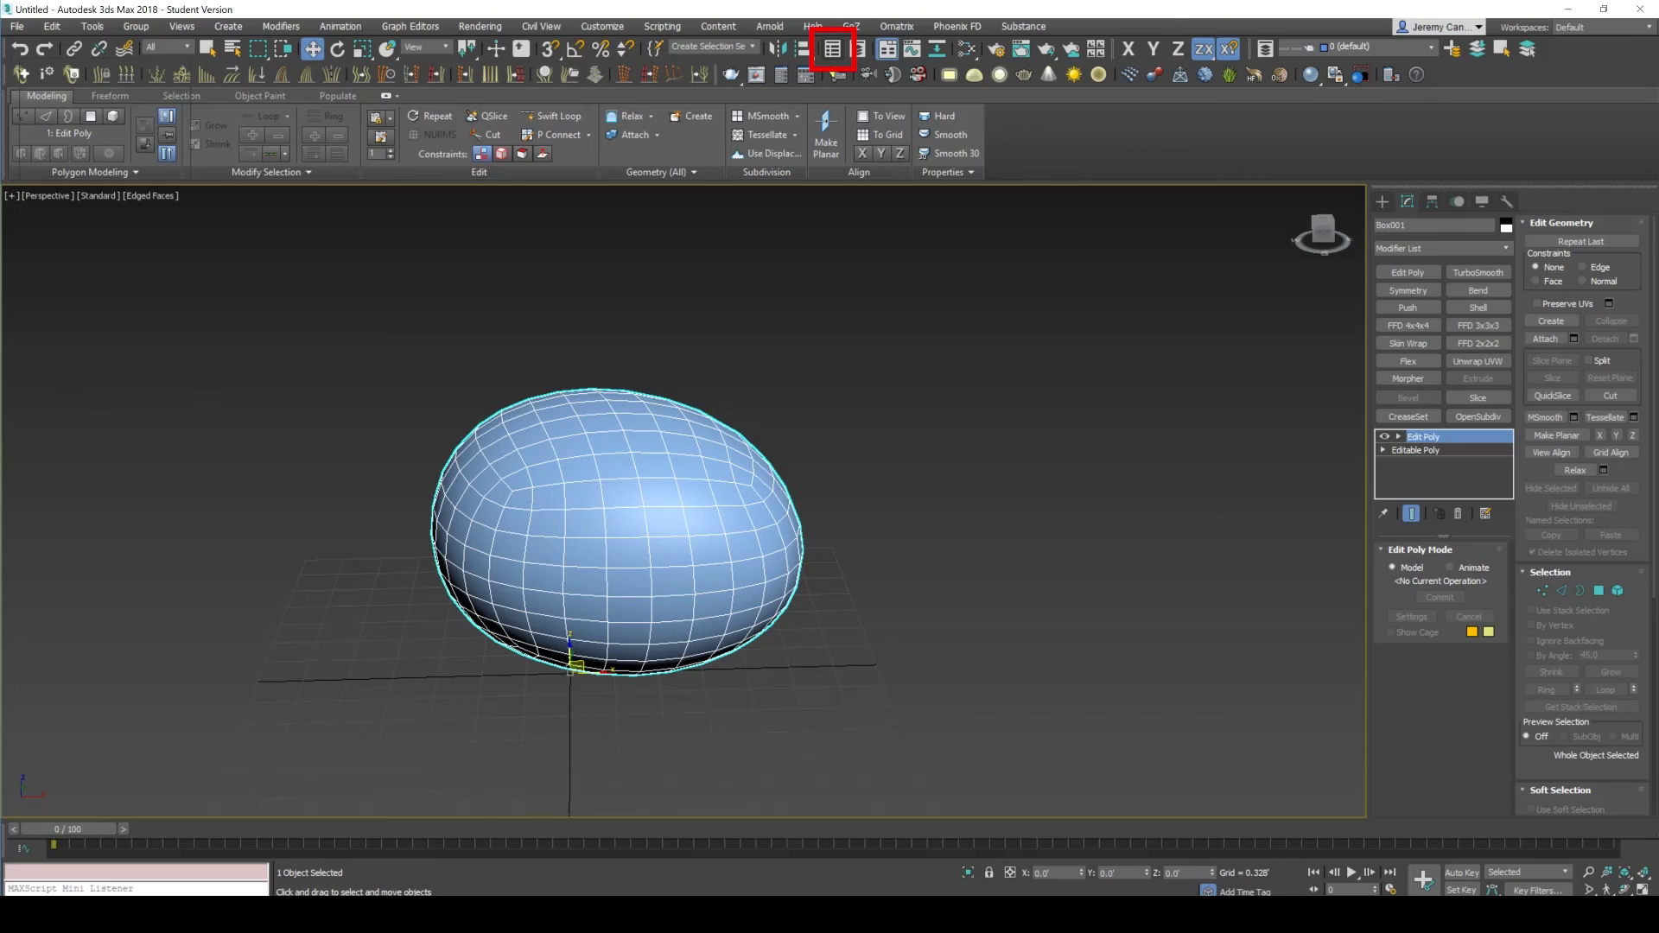
{"action": "left_click", "coordinate": [832, 48]}
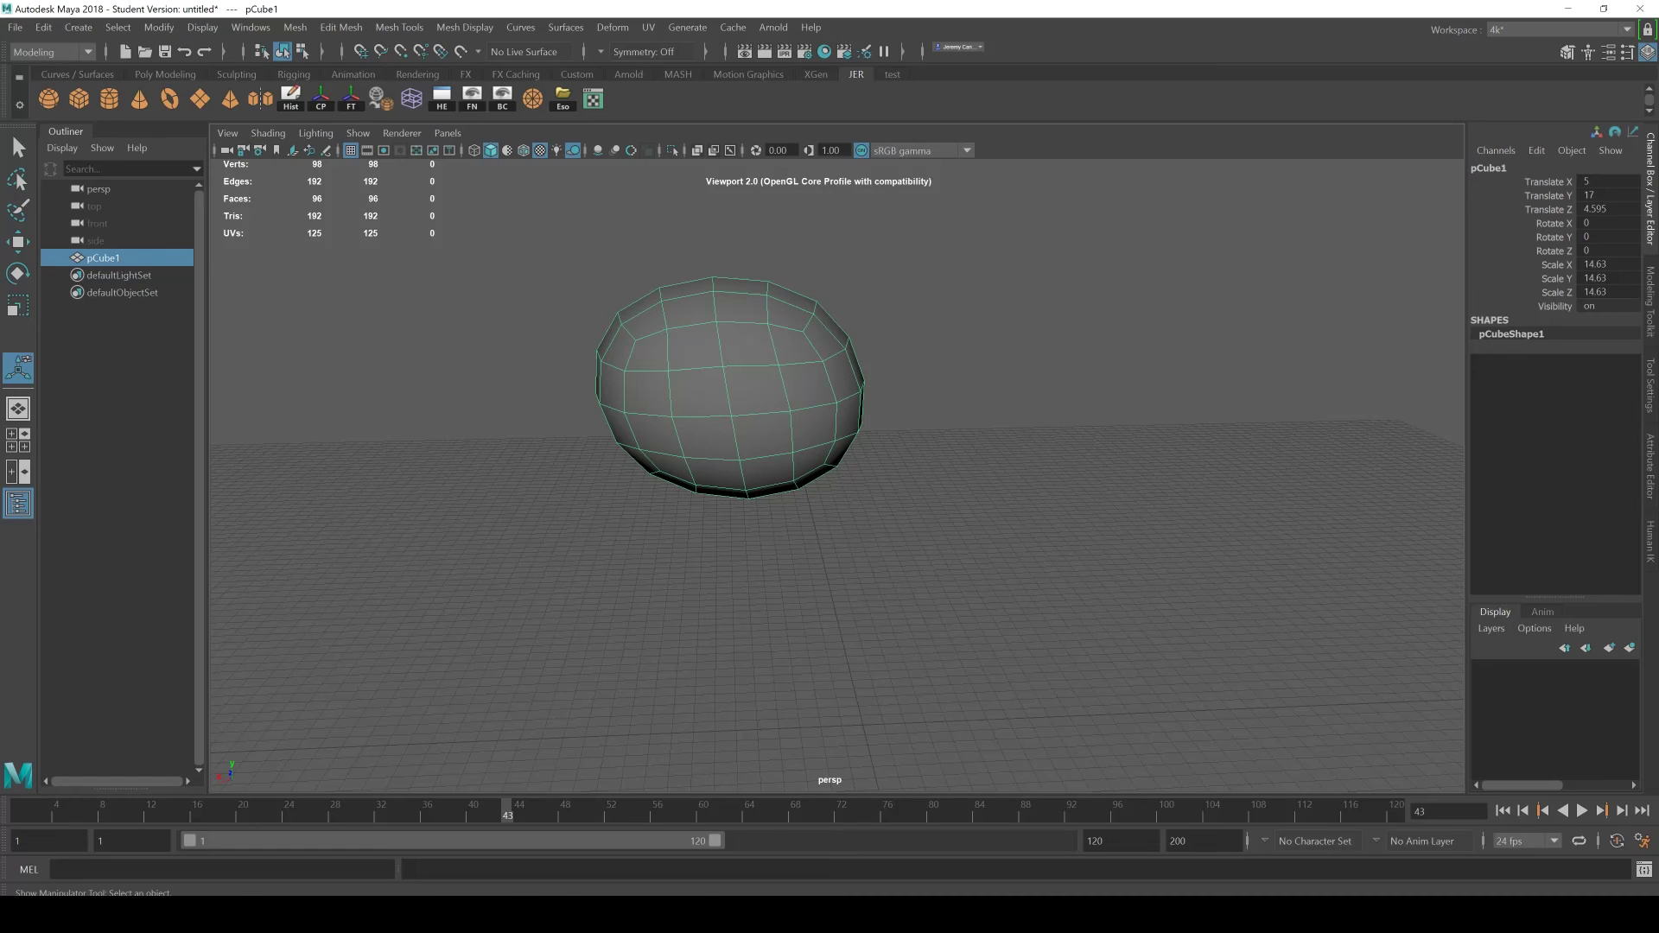
Step: In Maya, duplicate pCube1 while moving it along X, place the copy at about Translate X -9.34, and deselect it
{"action": "key", "text": "w"}
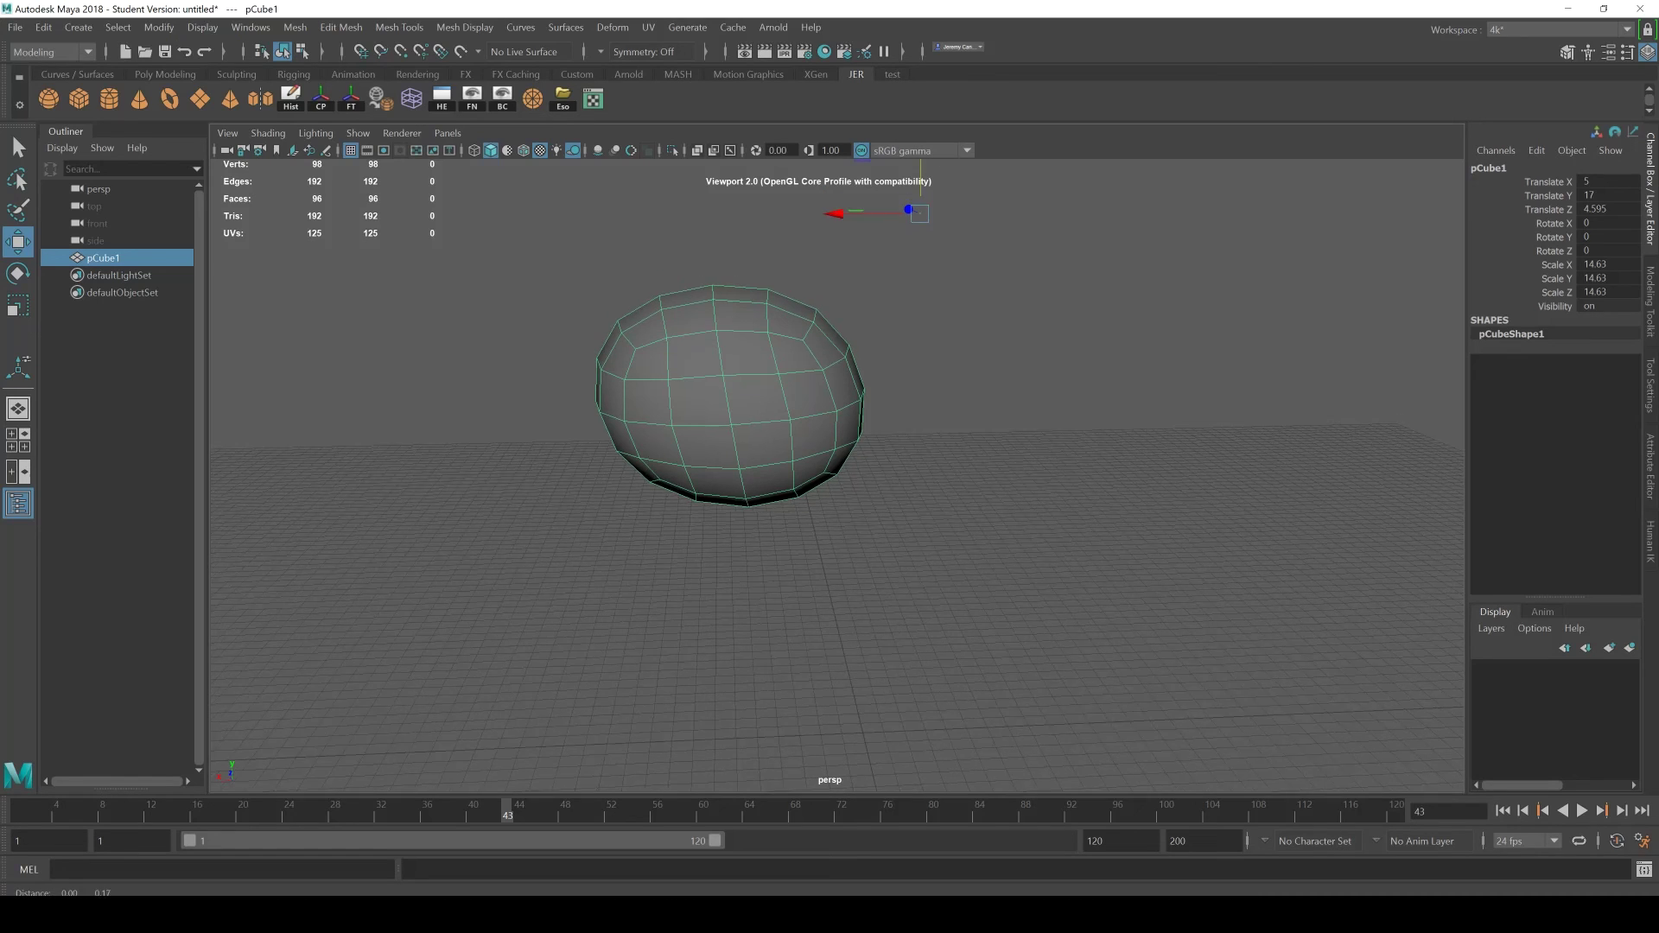
{"action": "left_click_drag", "start_coordinate": [810, 398], "coordinate": [1072, 392], "text": "shift"}
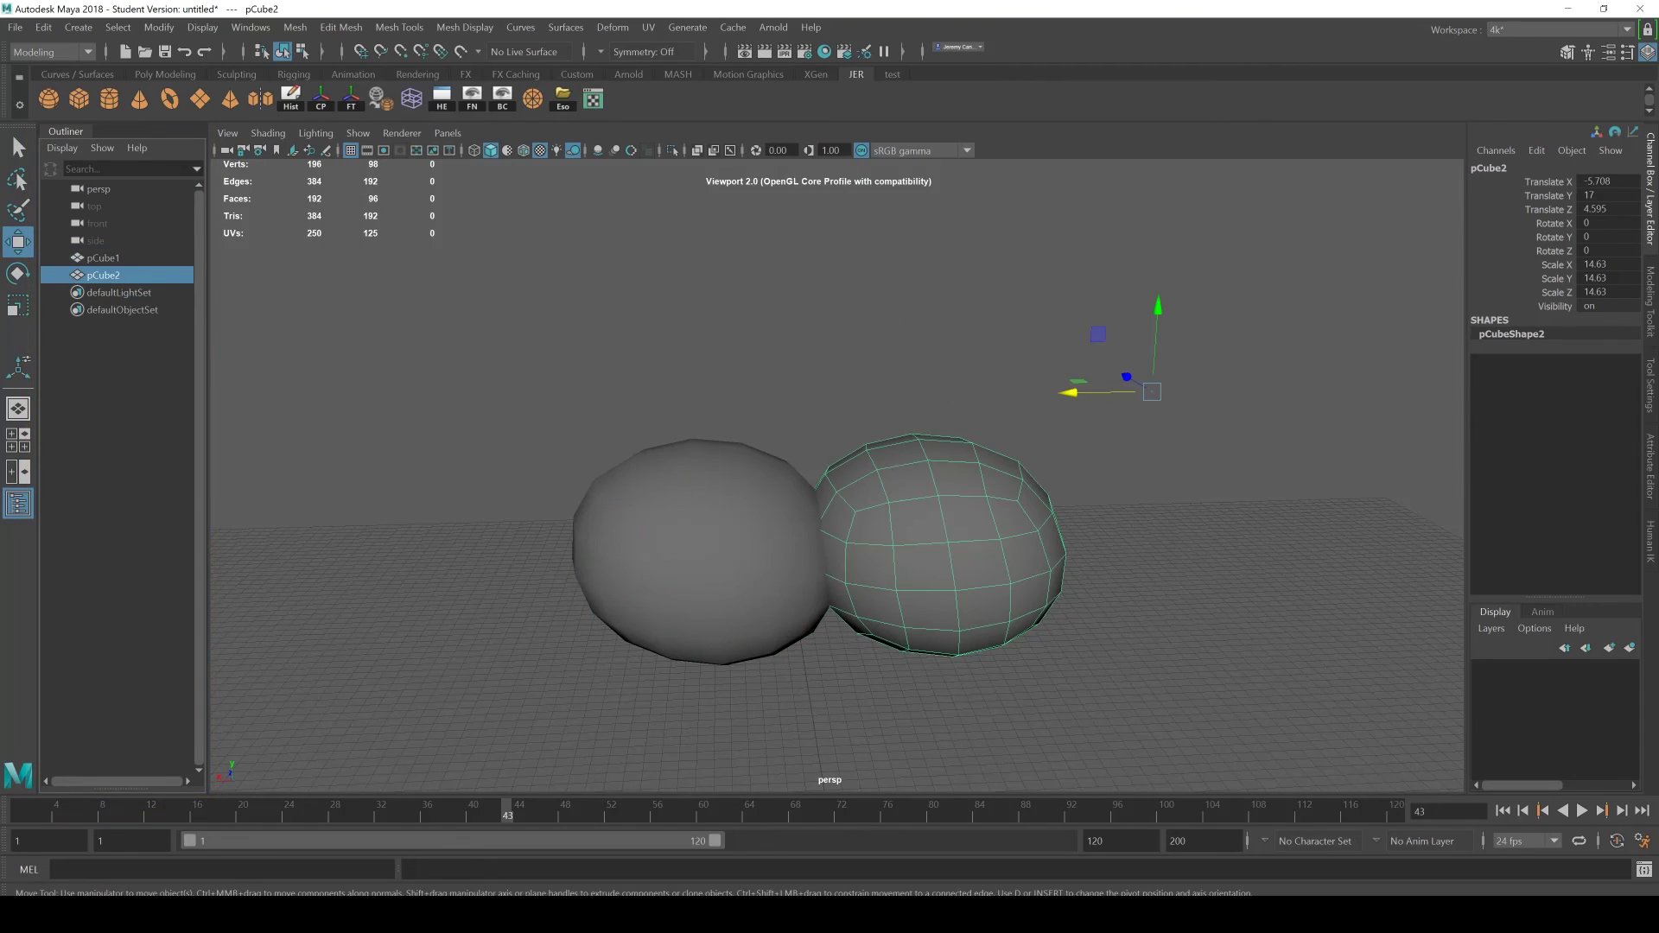
{"action": "left_click_drag", "start_coordinate": [1070, 393], "coordinate": [1155, 392]}
{"action": "left_click", "coordinate": [1201, 466]}
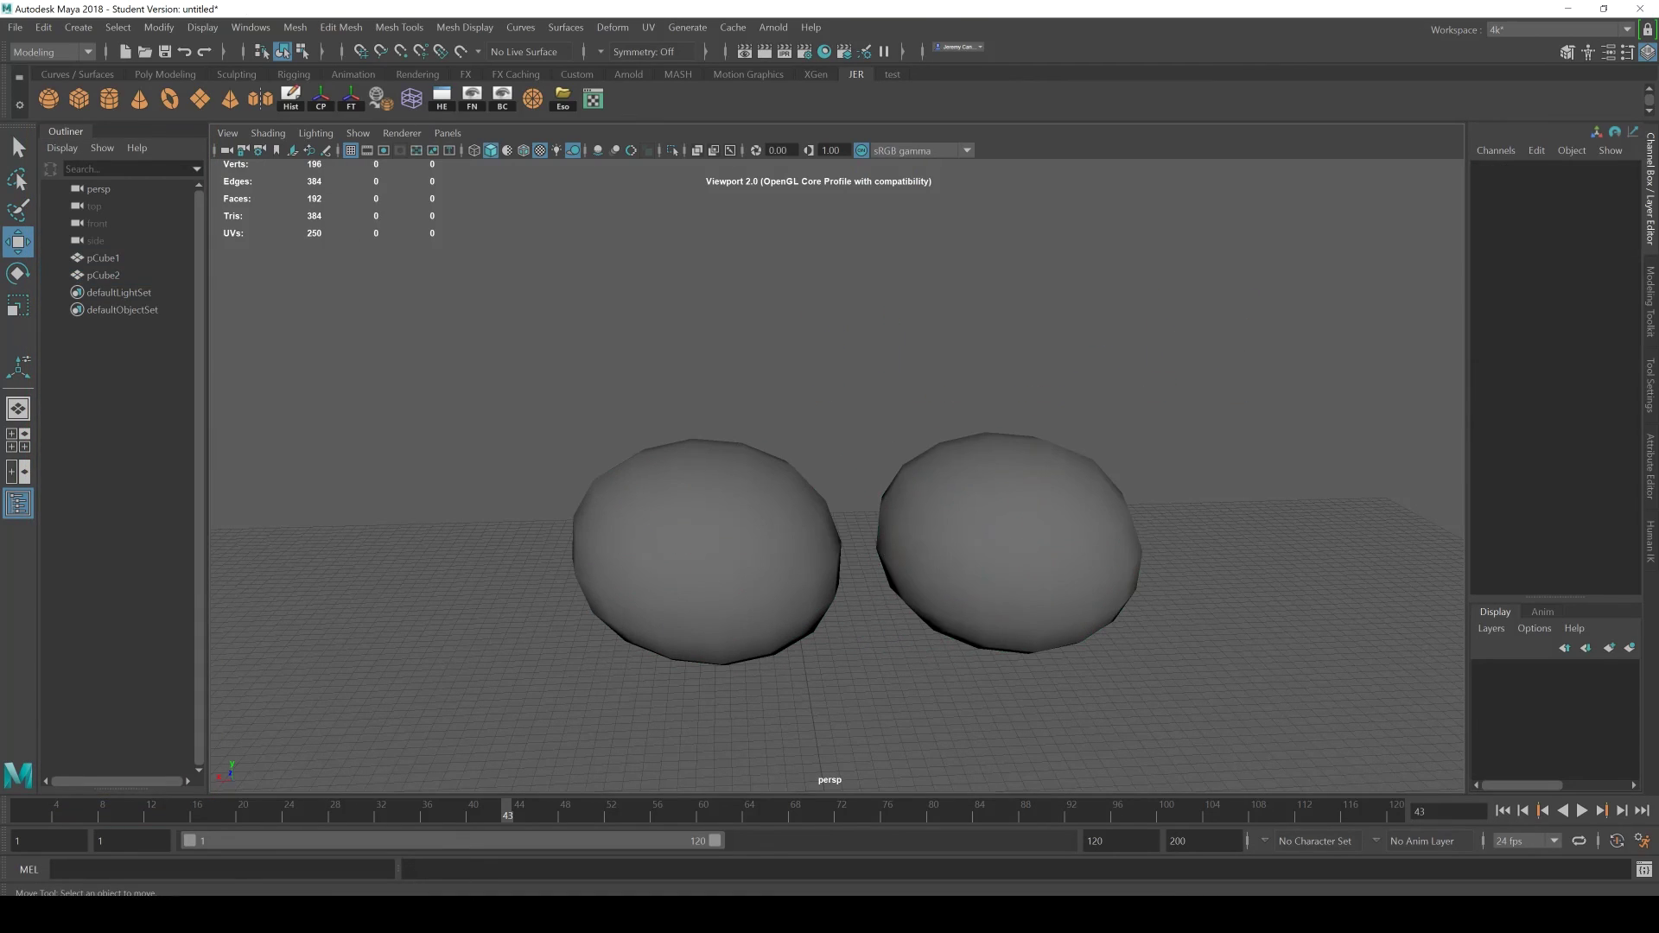
Step: Select pCube2, cycle the selection back and forth between it and pCube1, and deselect everything
{"action": "scroll", "coordinate": [830, 519], "scroll_direction": "down", "scroll_amount": 2}
{"action": "left_click", "coordinate": [932, 512]}
{"action": "scroll", "coordinate": [932, 512], "scroll_direction": "down", "scroll_amount": 4}
{"action": "middle_click_drag", "start_coordinate": [932, 512], "coordinate": [852, 512], "text": "alt"}
{"action": "left_click_drag", "start_coordinate": [852, 511], "coordinate": [1068, 592], "text": "alt"}
{"action": "left_click_drag", "start_coordinate": [821, 536], "coordinate": [761, 540], "text": "alt"}
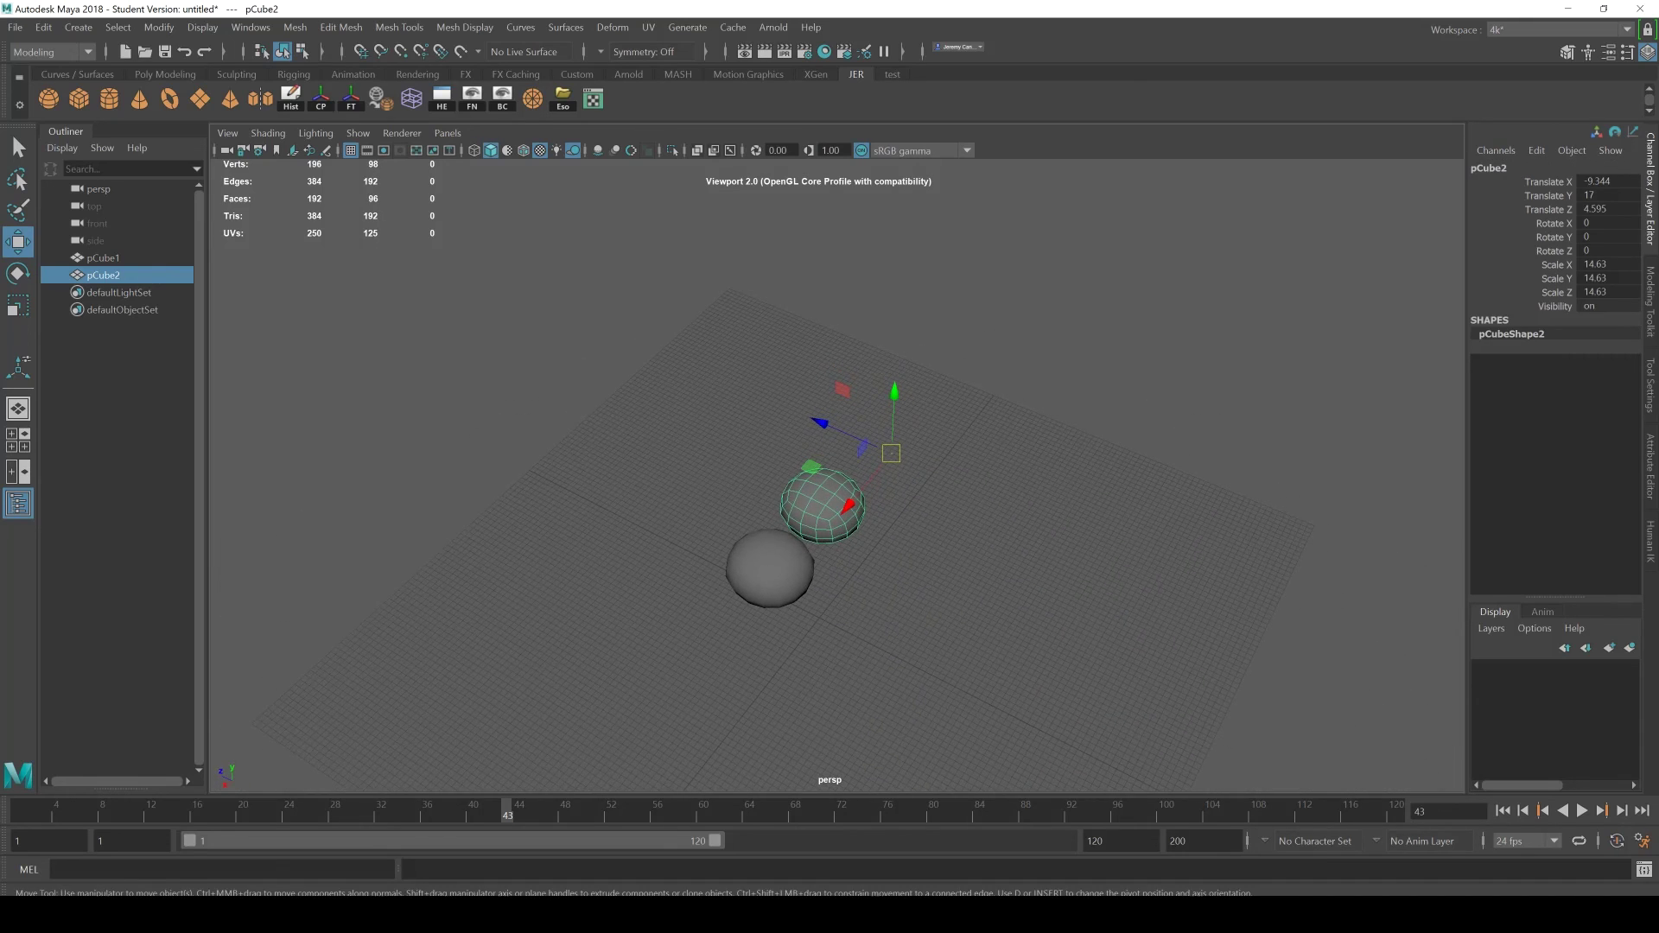
{"action": "key", "text": "Left"}
{"action": "key", "text": "Right"}
{"action": "key", "text": "Left"}
{"action": "key", "text": "Right"}
{"action": "key", "text": "Left"}
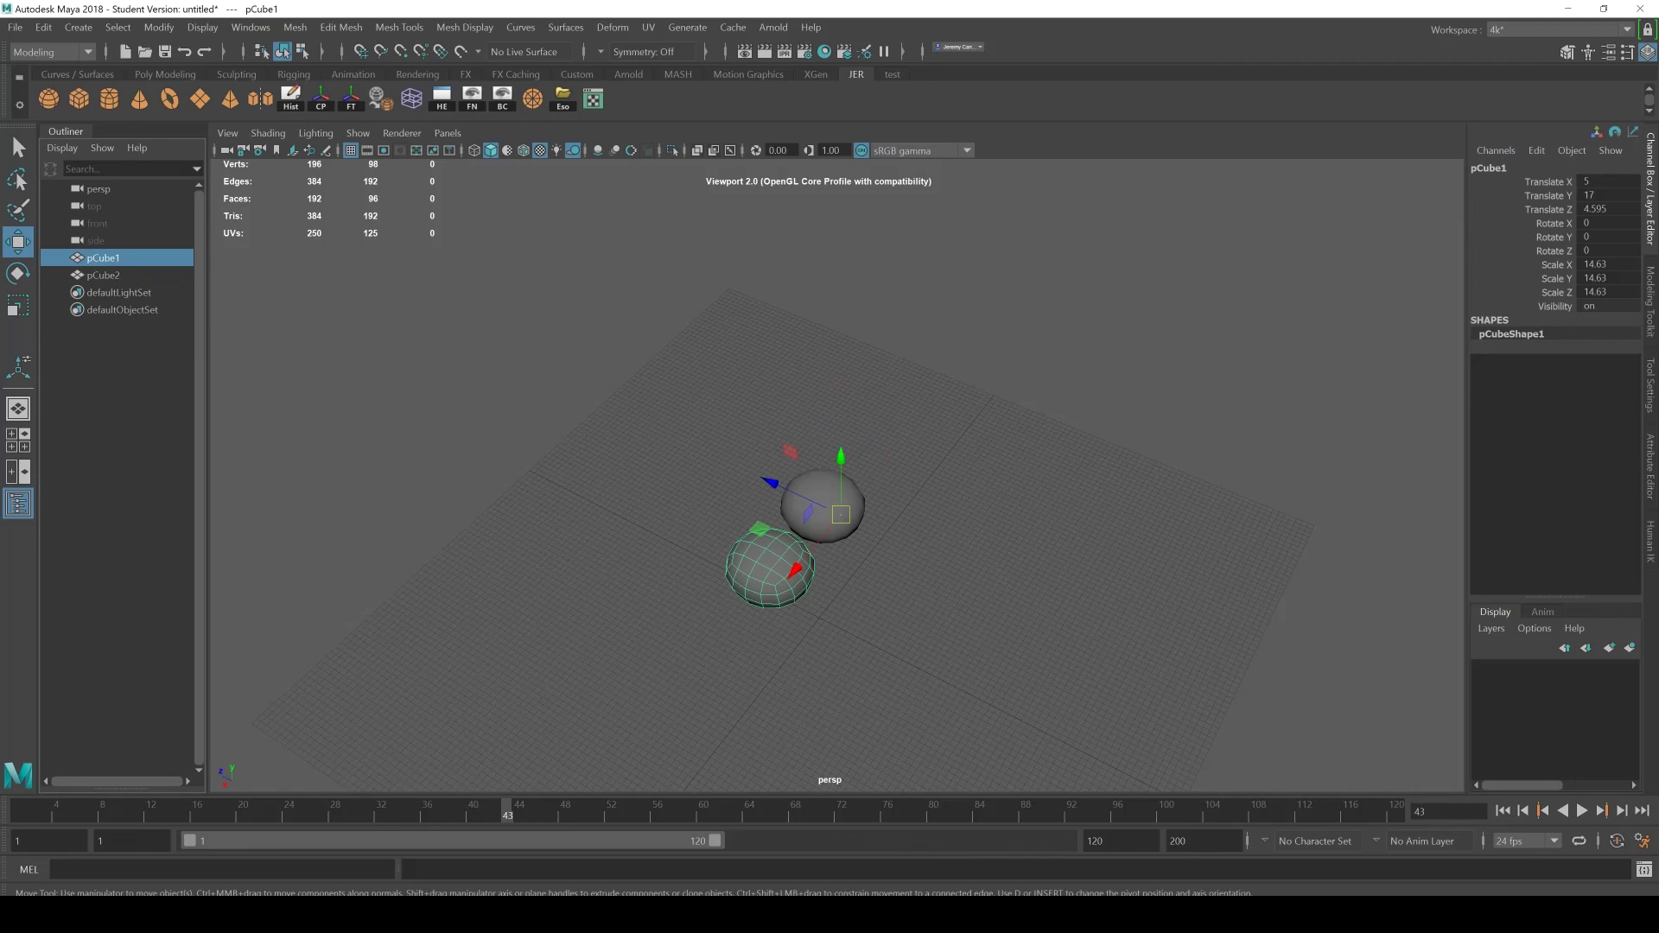
{"action": "key", "text": "alt+d"}
{"action": "scroll", "coordinate": [836, 475], "scroll_direction": "up", "scroll_amount": 6}
{"action": "middle_click_drag", "start_coordinate": [836, 562], "coordinate": [821, 476], "text": "alt"}
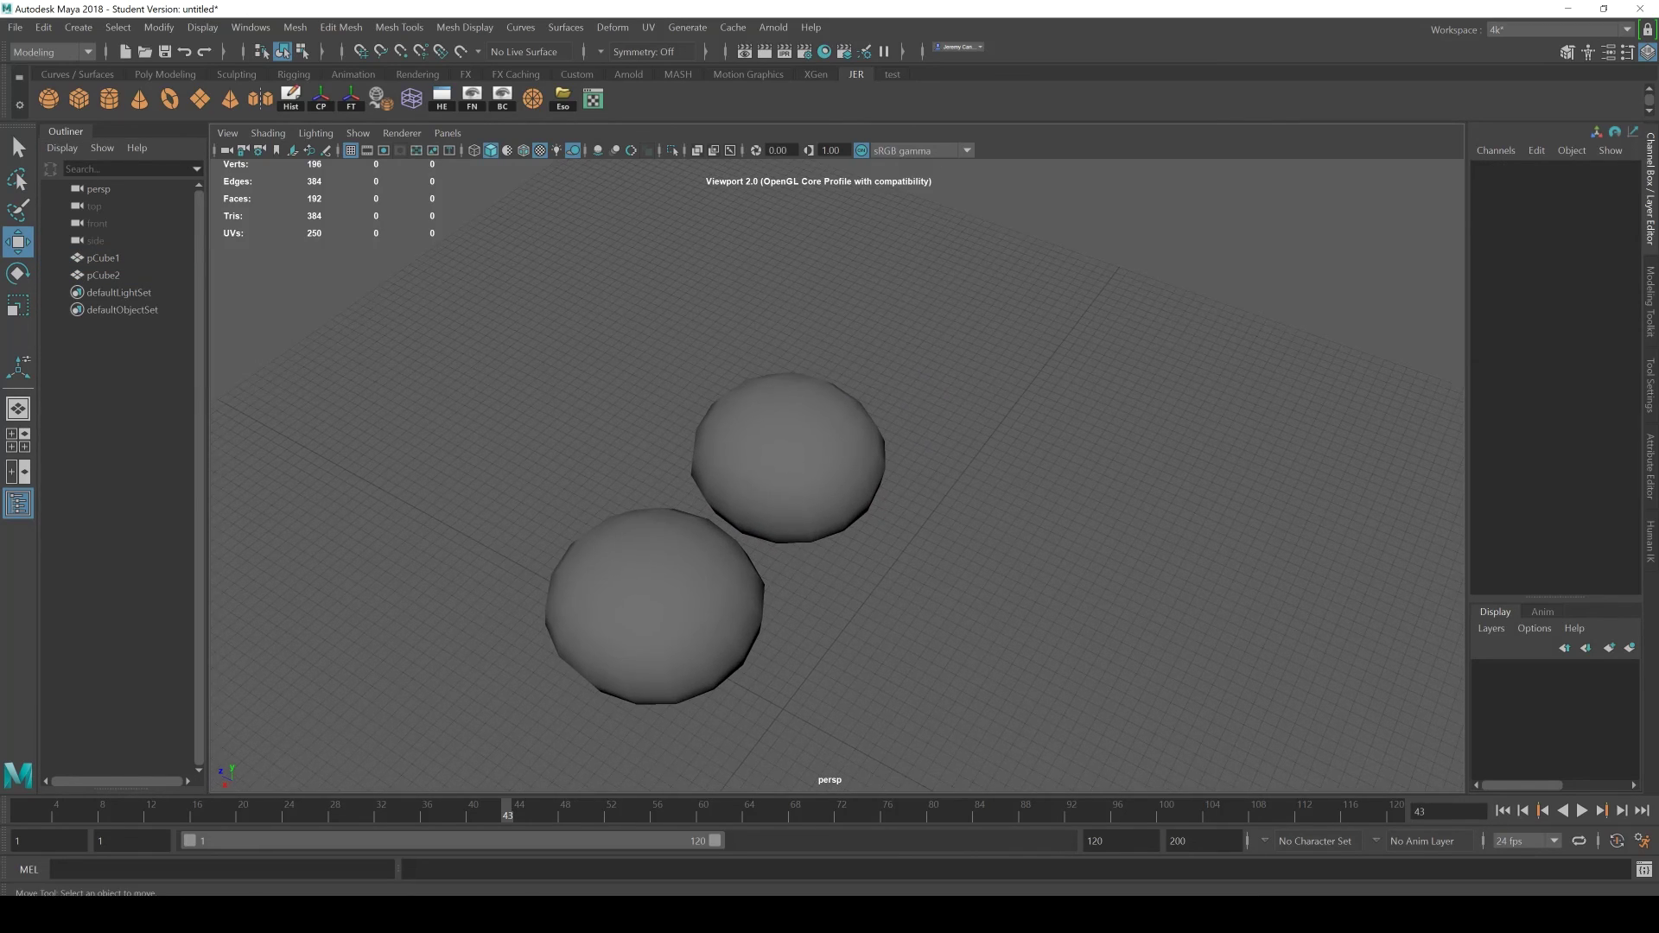